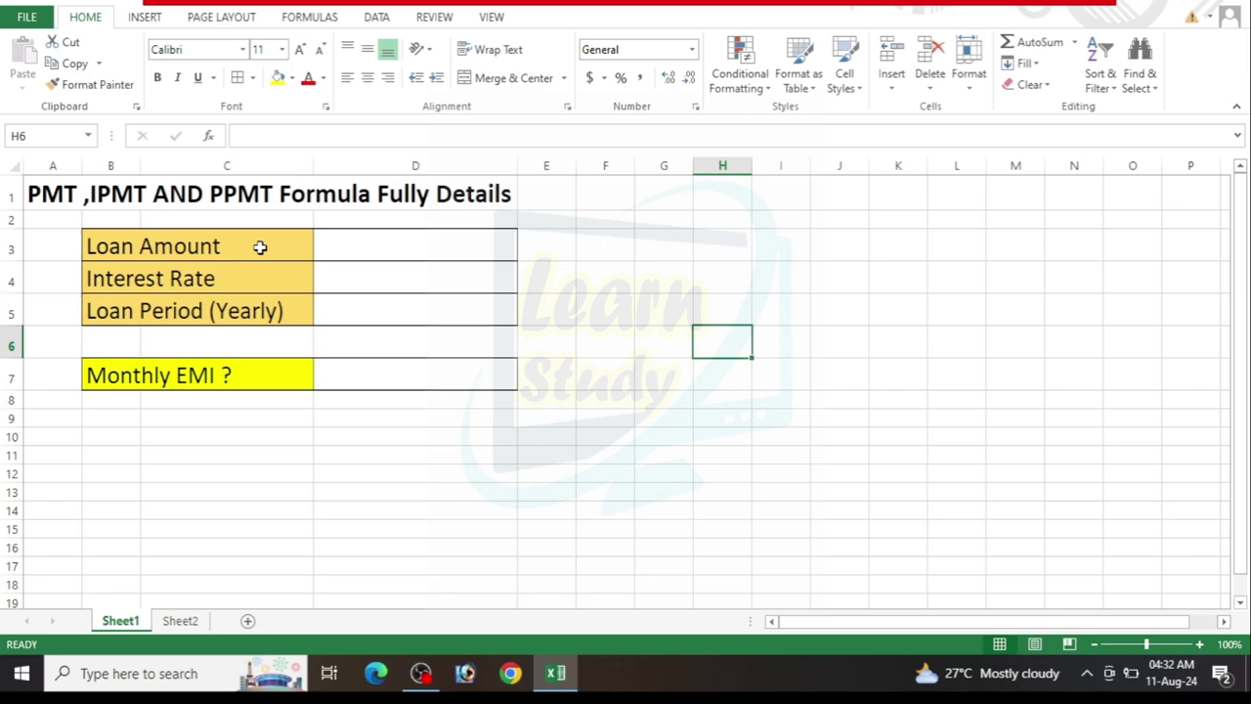
Enter 100000 as the Loan Amount in cell D3.
click(362, 252)
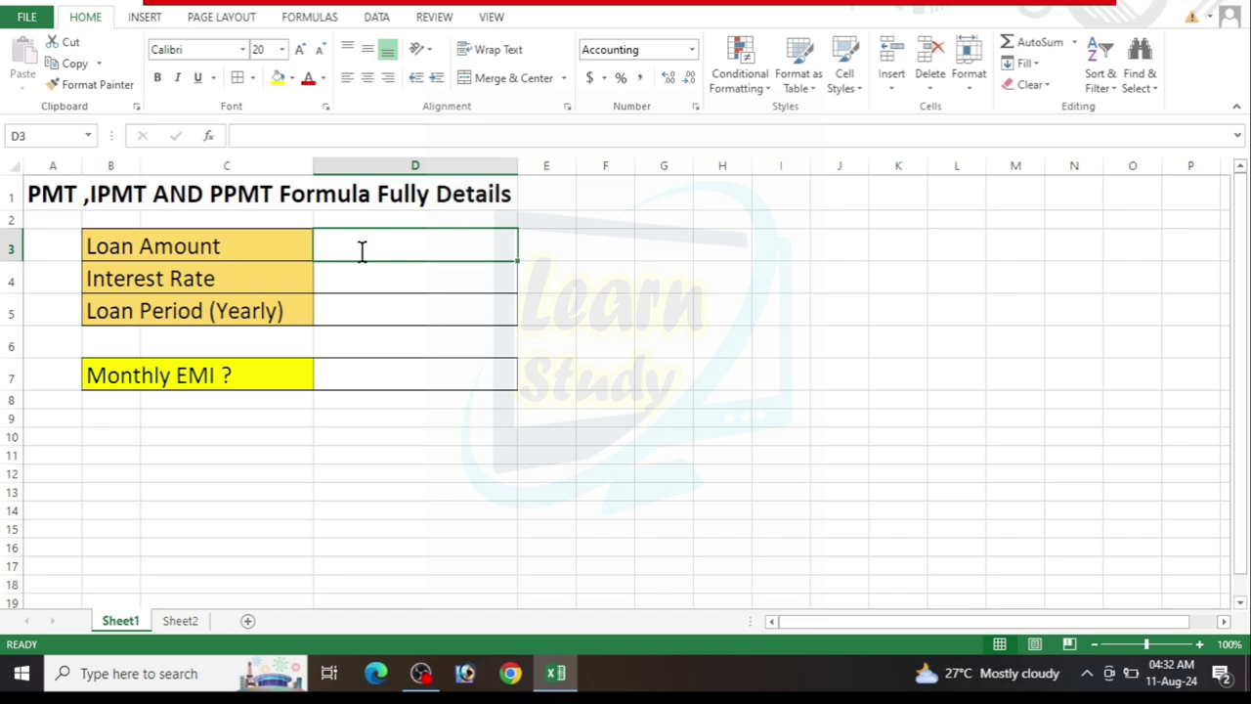
text(100000)
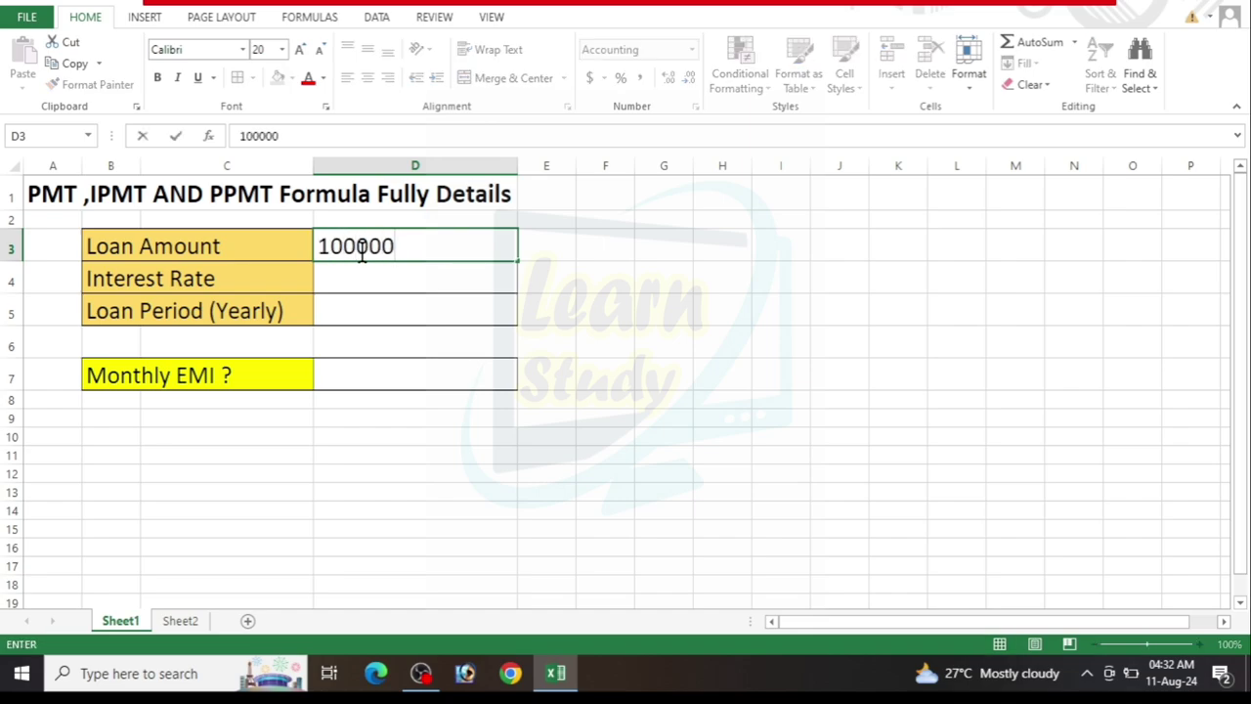
key(Return)
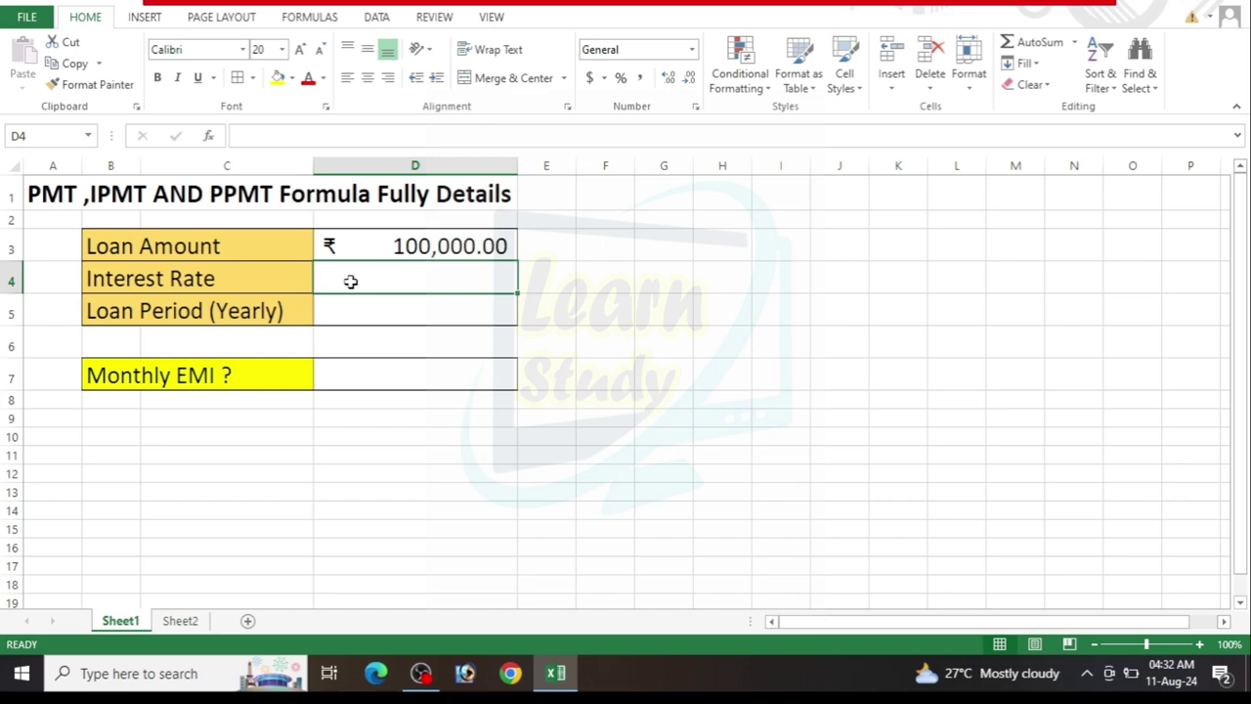
Enter 10 as the Interest Rate in D4 and apply Percent Style.
text(10)
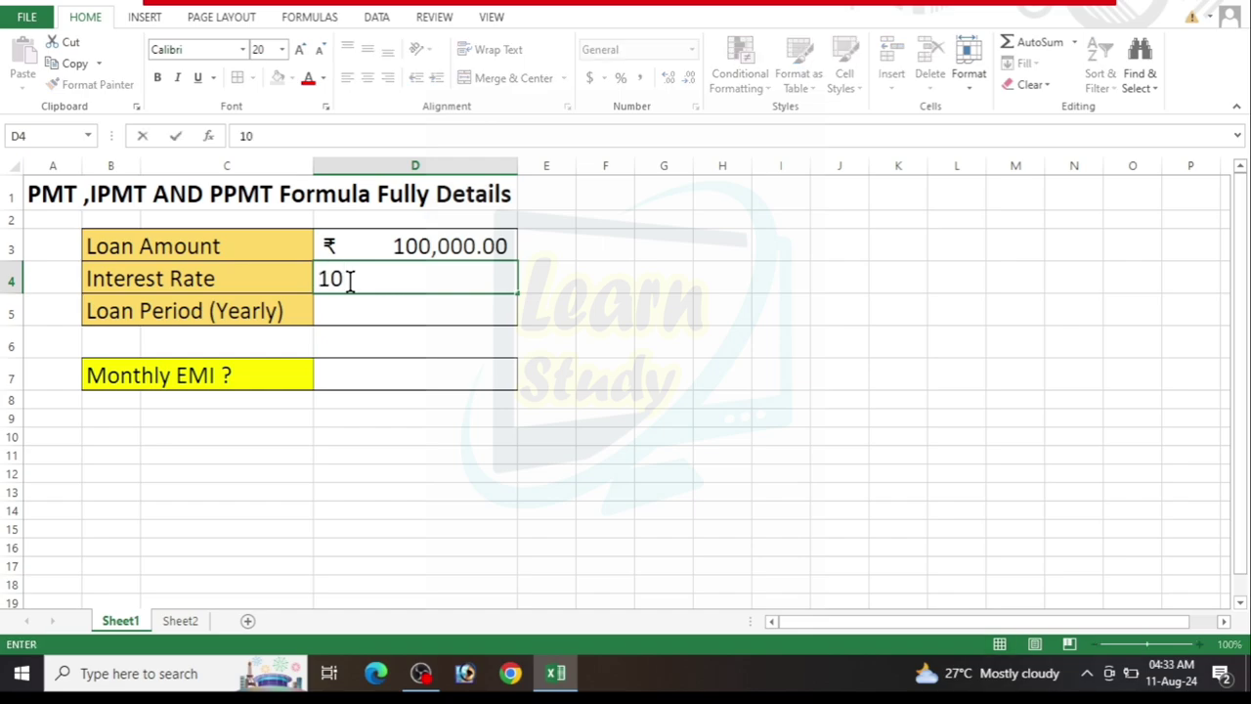
key(Return)
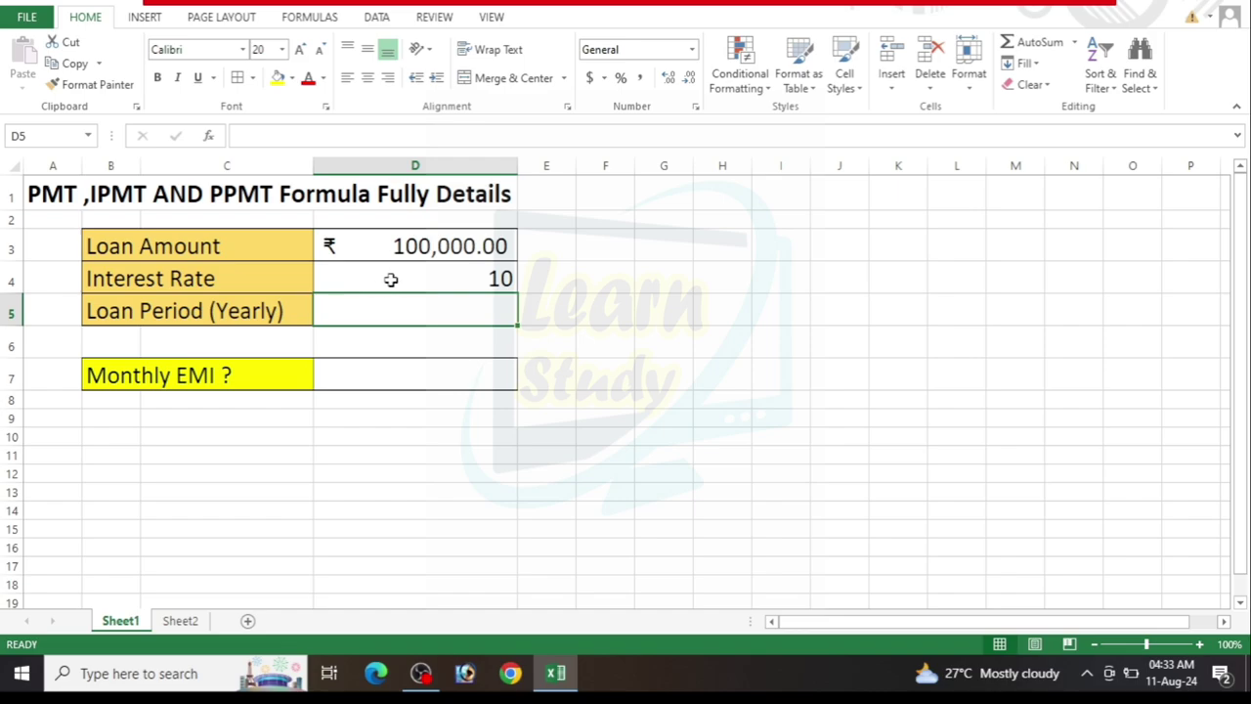
click(391, 279)
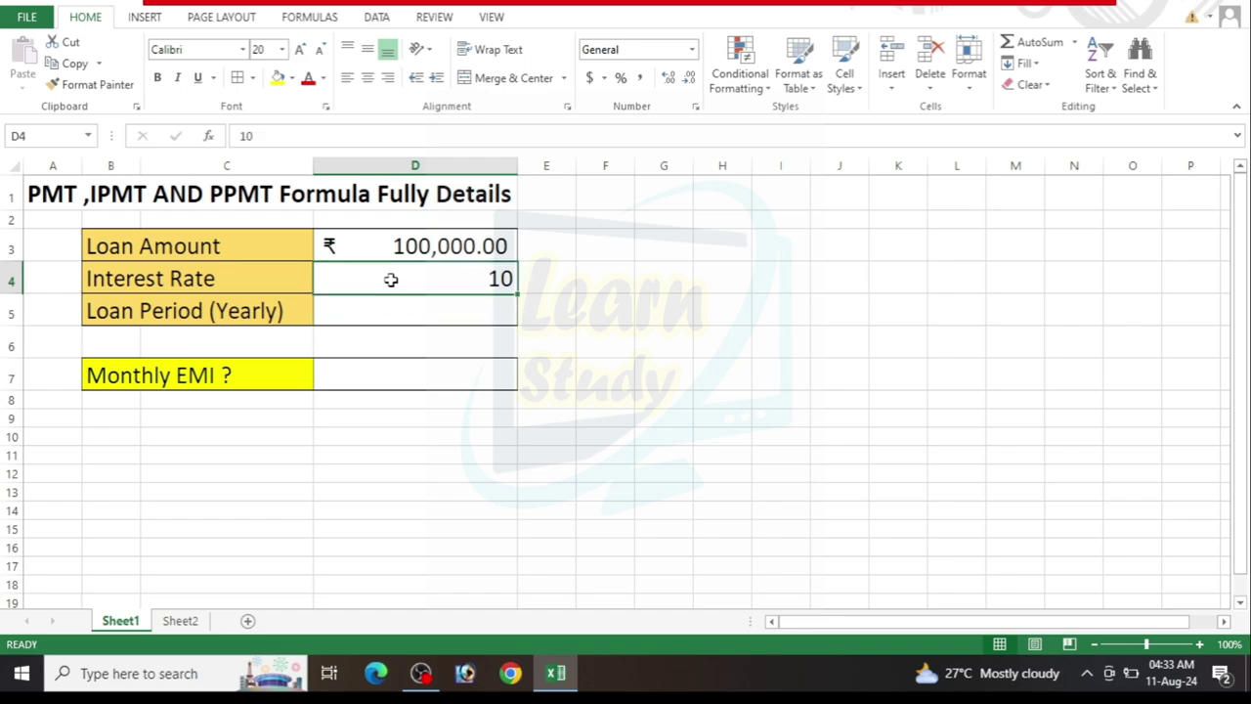
click(621, 86)
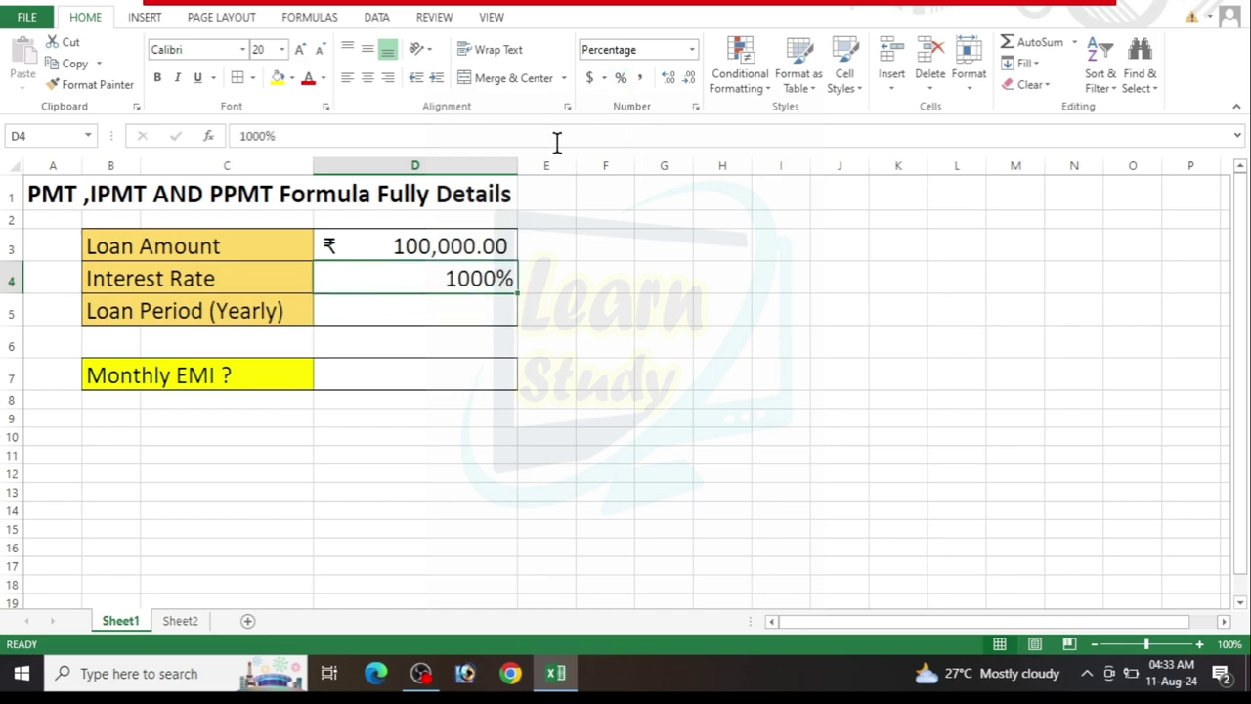
Clear the wrong 1000% value and re-enter the Interest Rate so it reads 10%.
key(BackSpace)
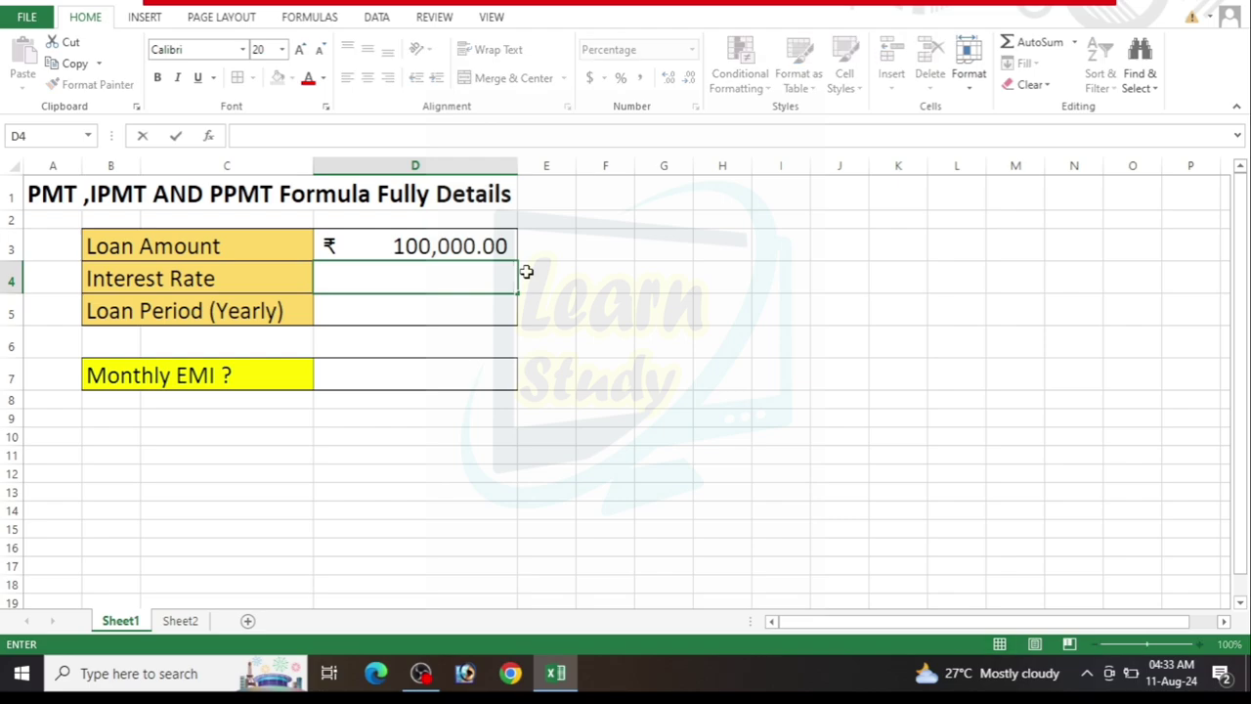
text(10)
key(Return)
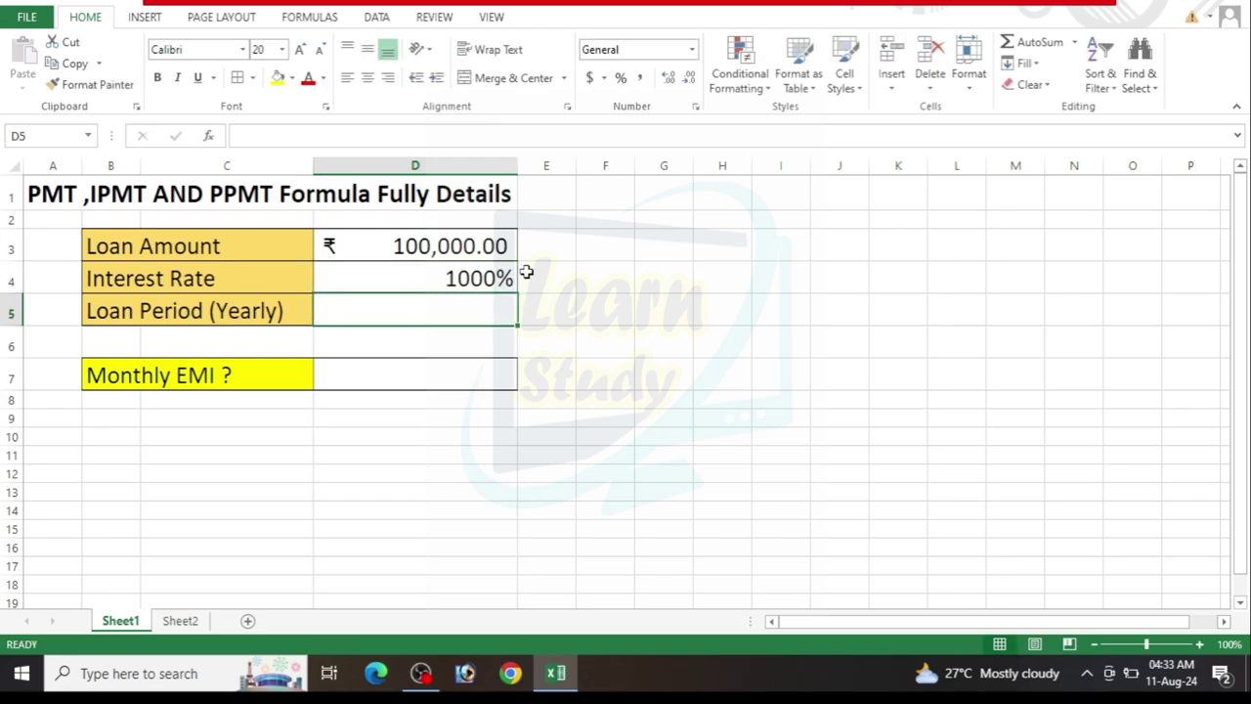
click(563, 278)
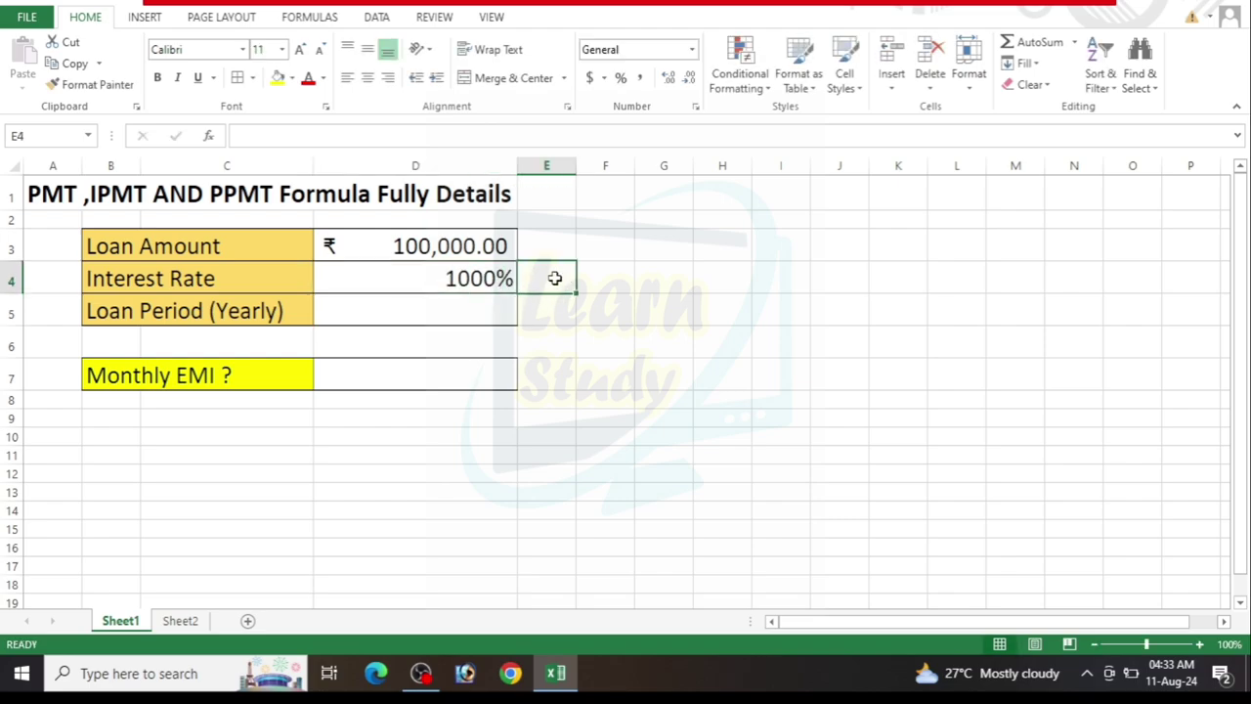
click(505, 276)
key(Delete)
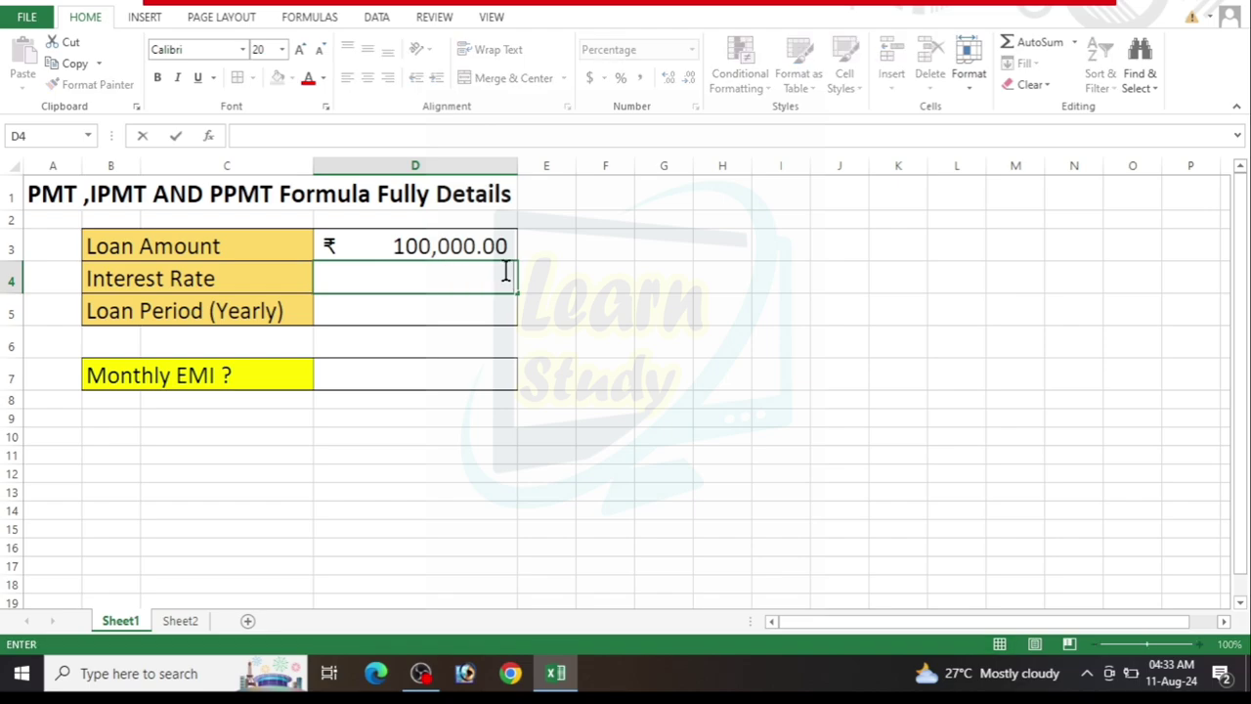
click(545, 301)
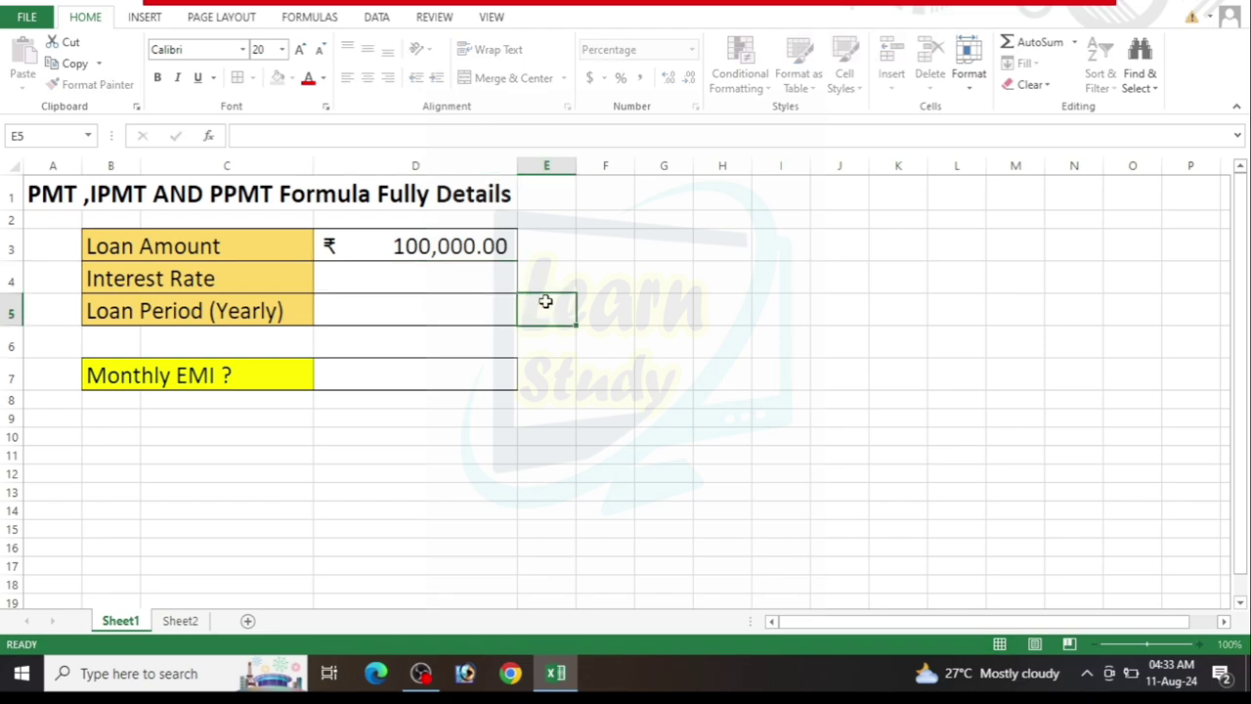
double_click(478, 275)
text(10)
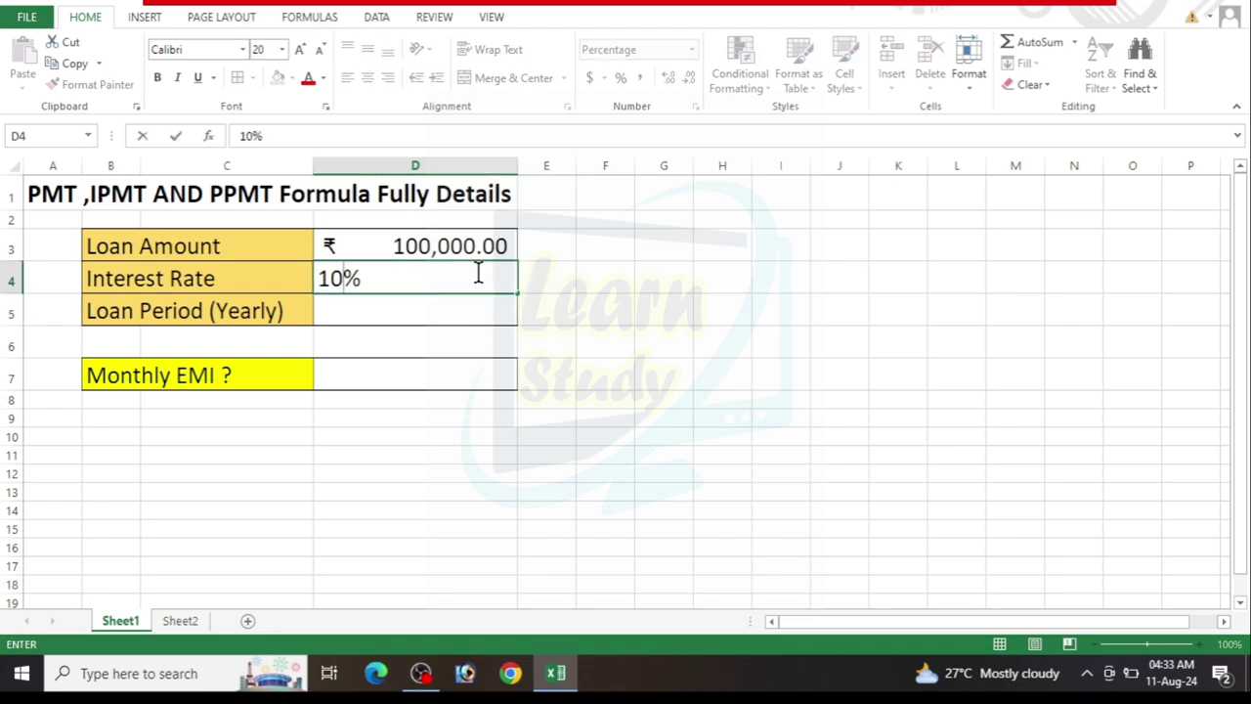
key(Return)
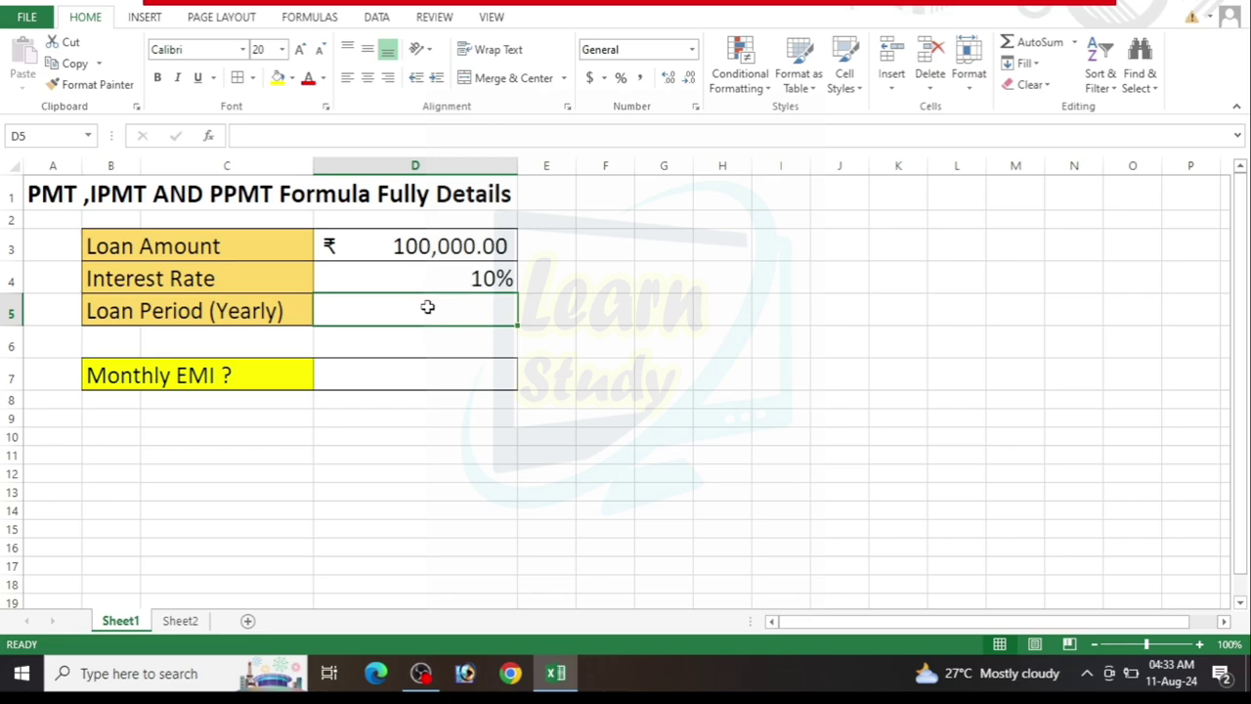
Enter 1 as the Loan Period (Yearly) in D5.
text(1)
key(Return)
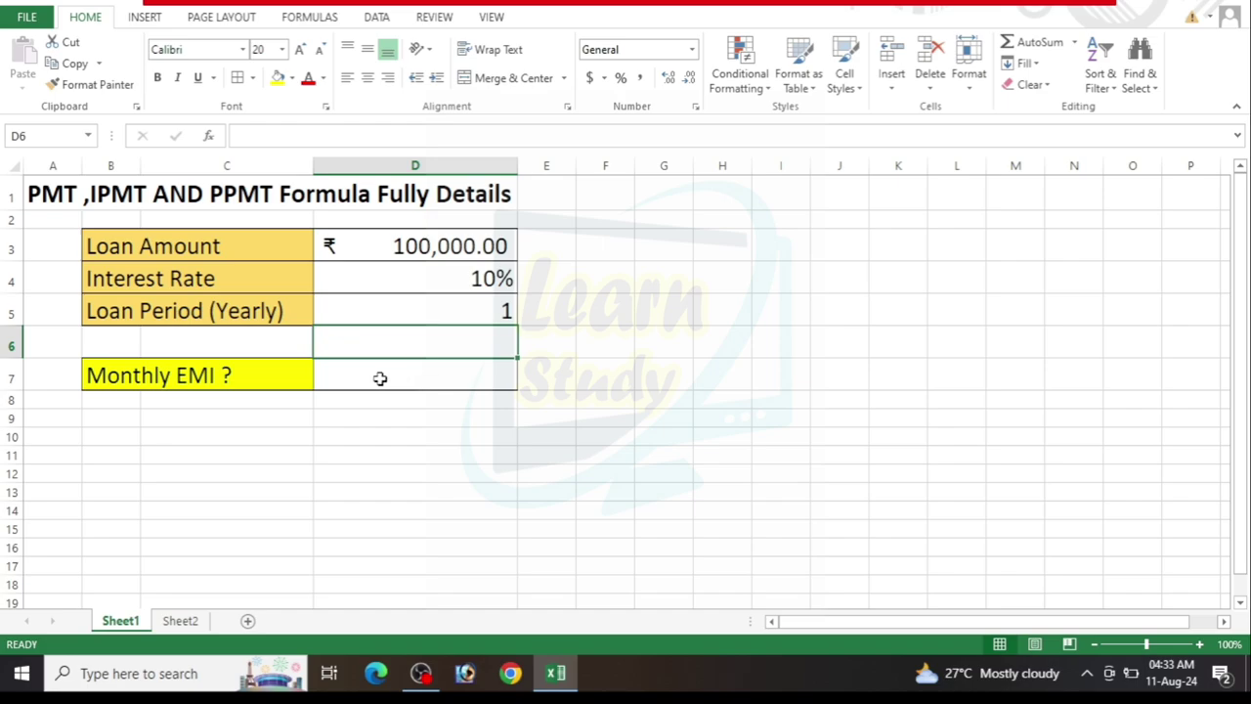
click(382, 378)
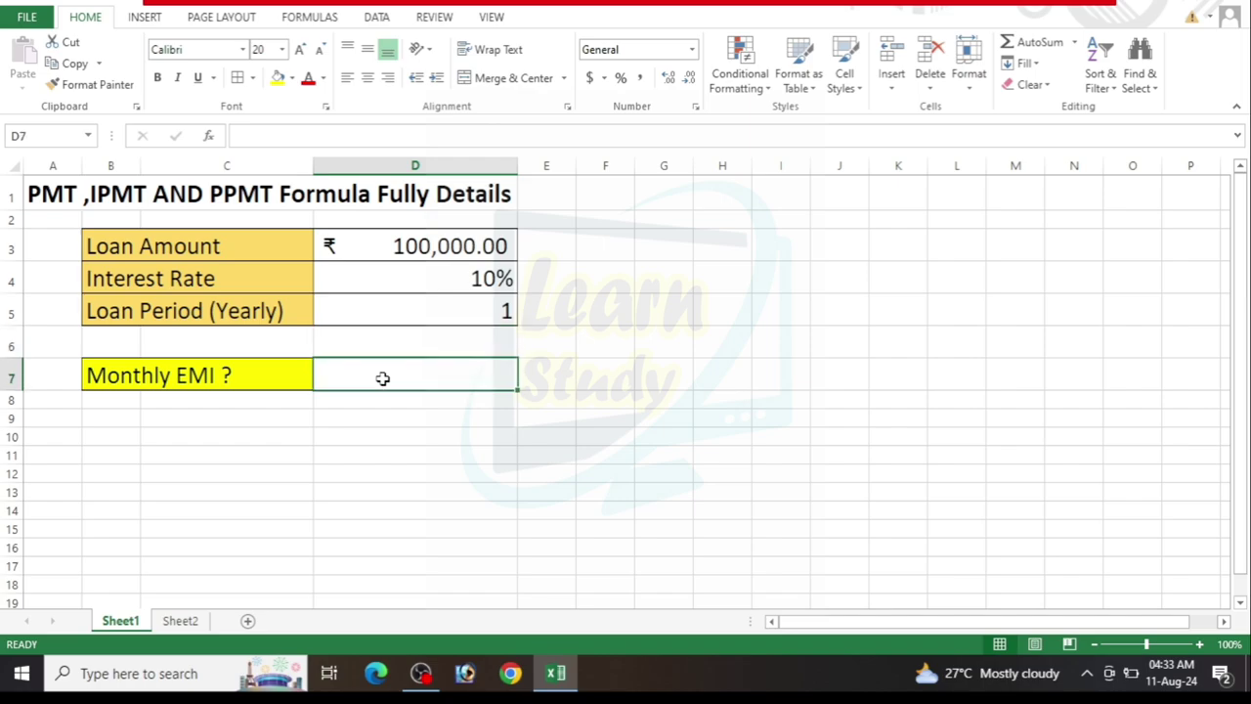
Enter =PMT(D4/12,D5*12,D3) in D7 so the Monthly EMI shows ($8,791.59).
text(=p)
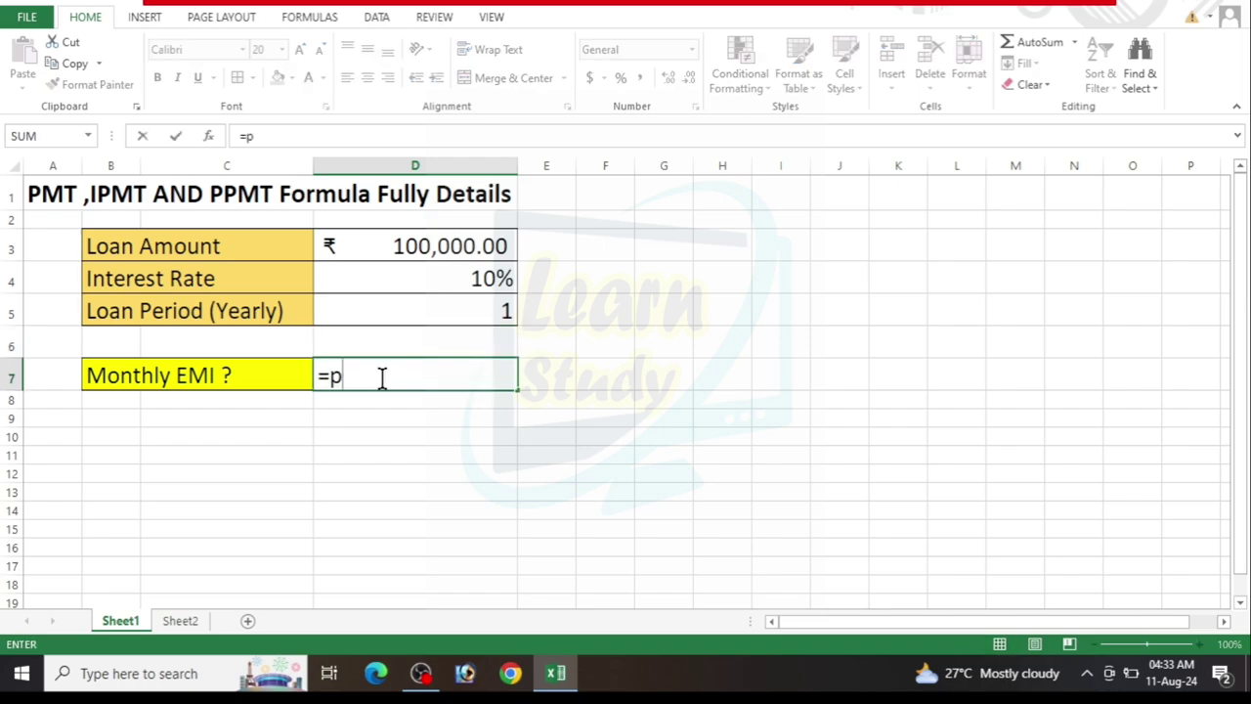
text(mt)
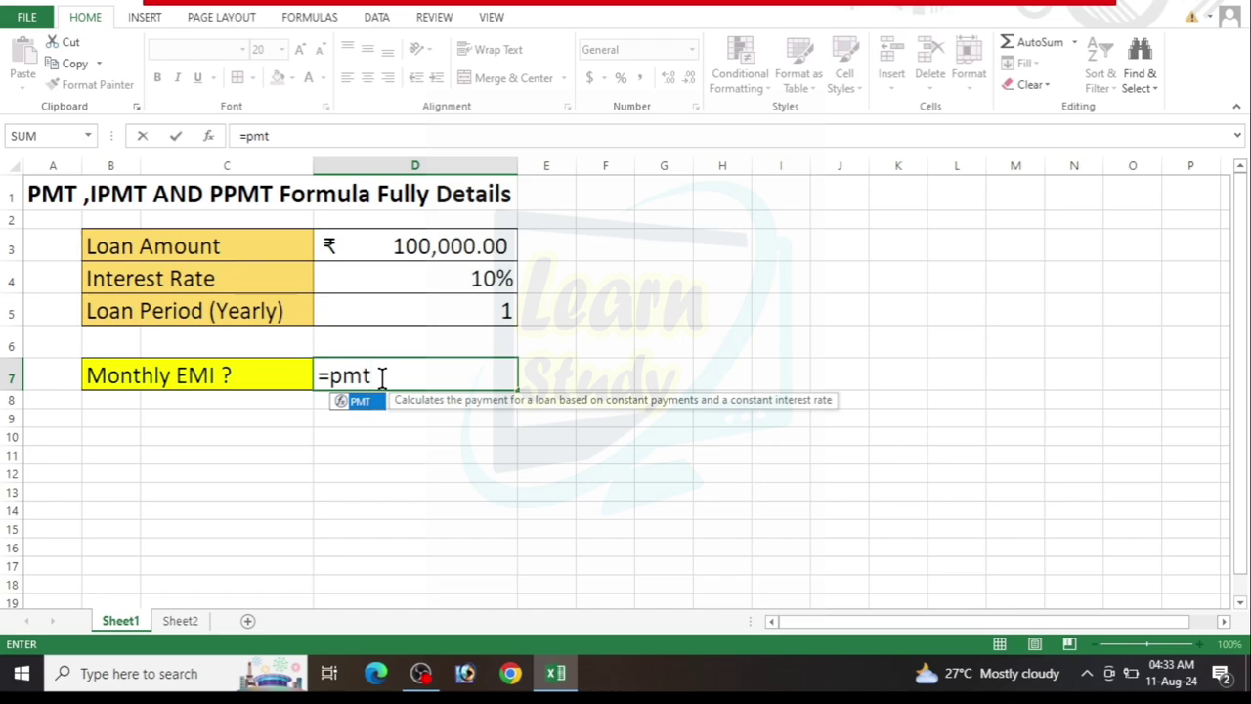
key(Tab)
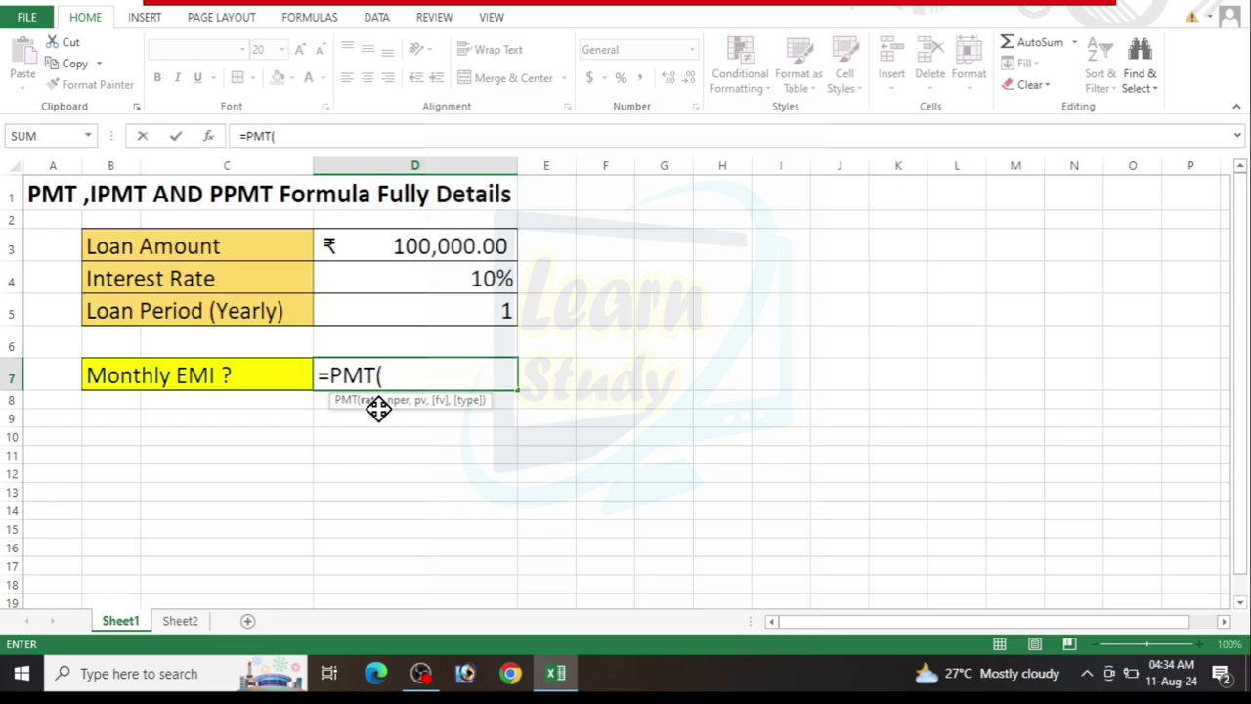
click(465, 278)
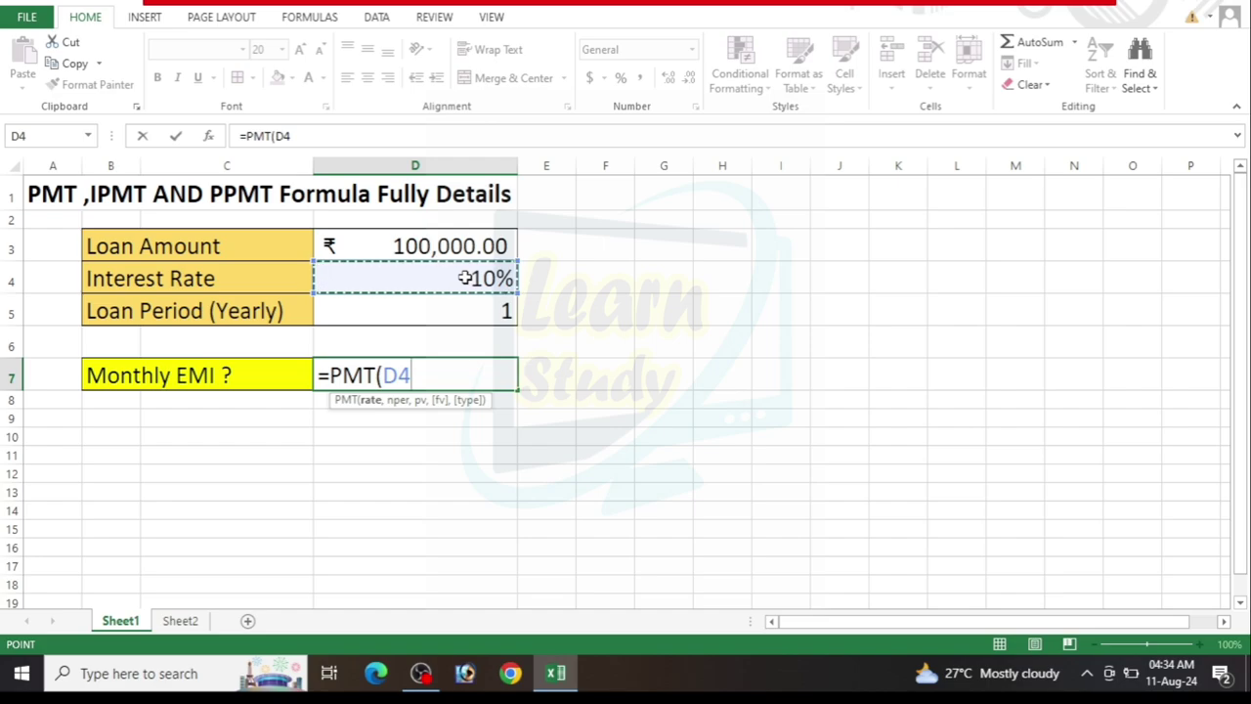
text(/)
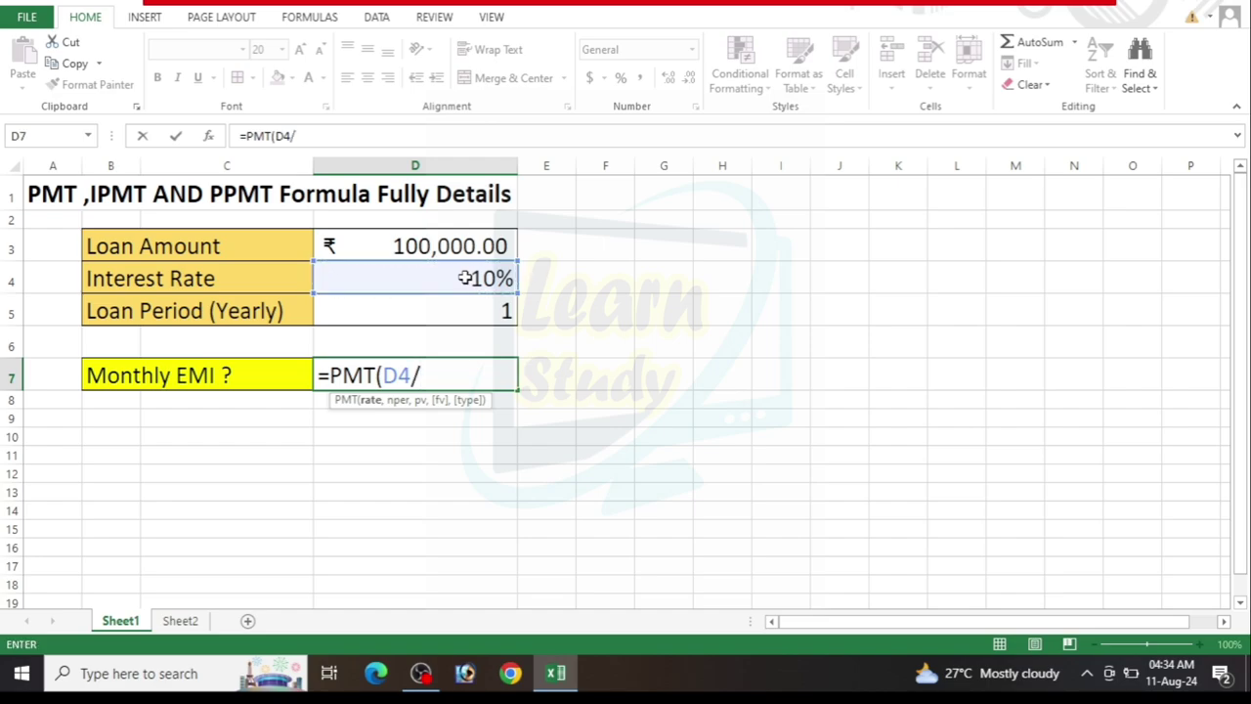
text(12)
text(,)
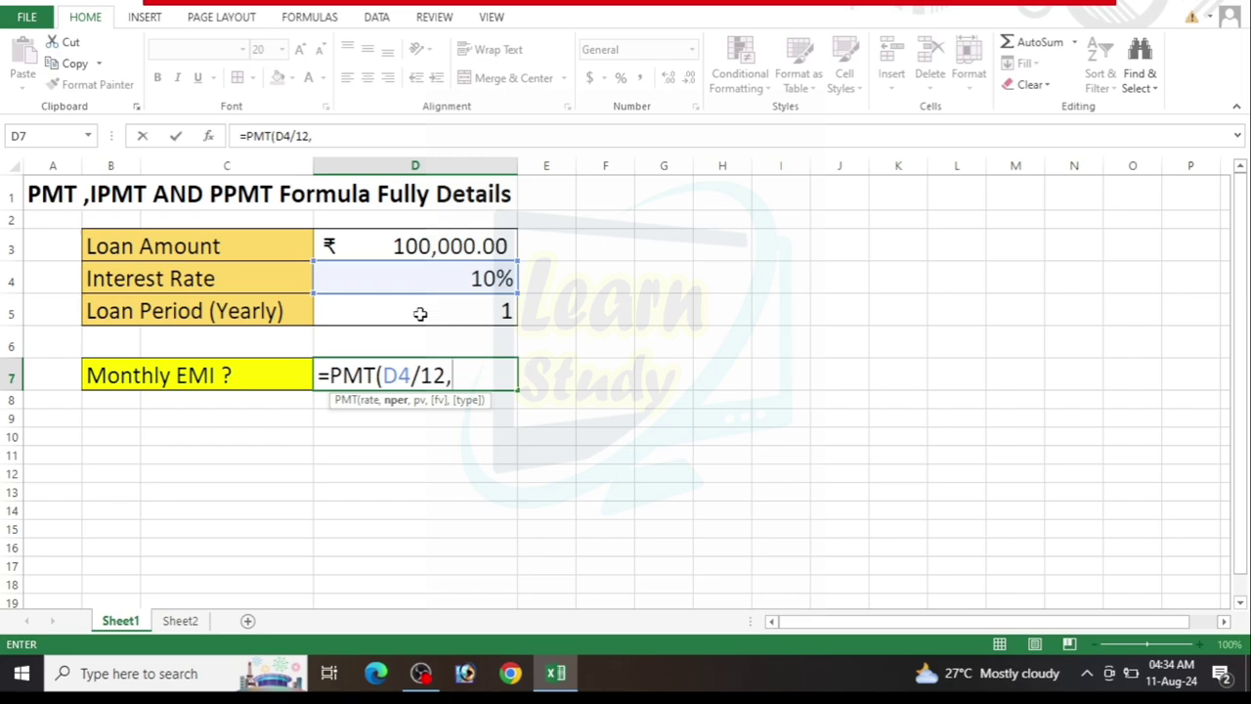
click(420, 314)
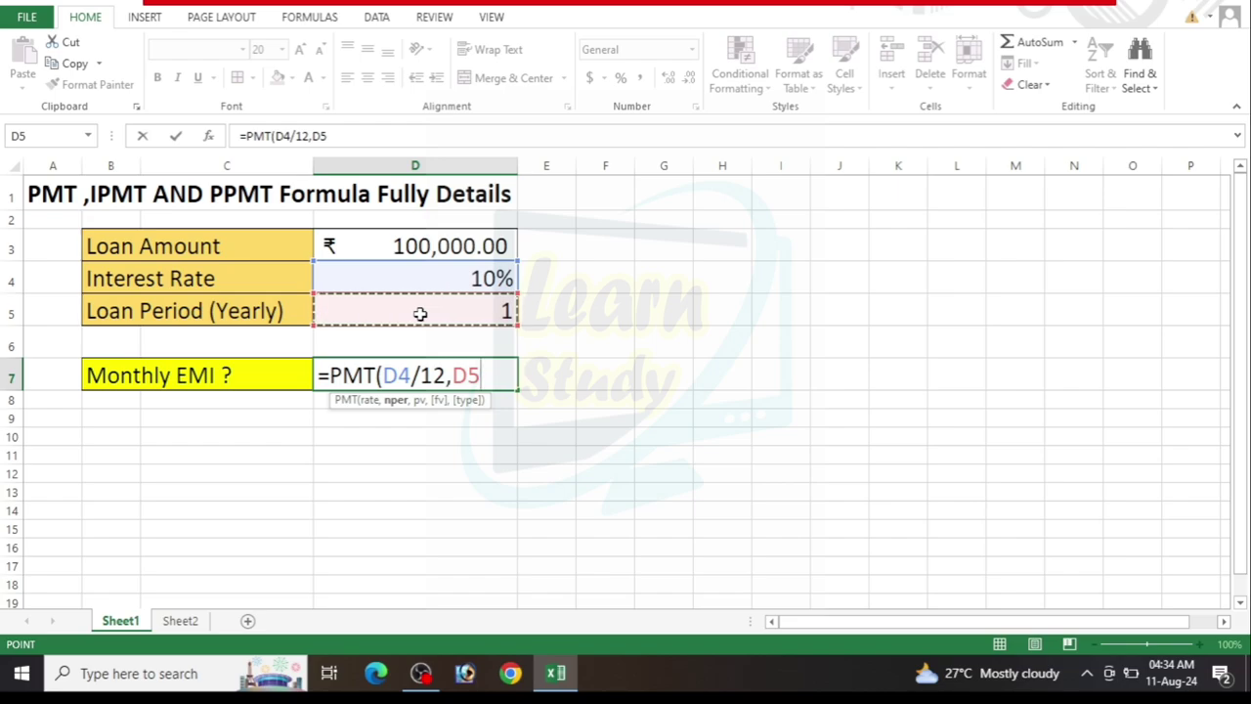
text(*)
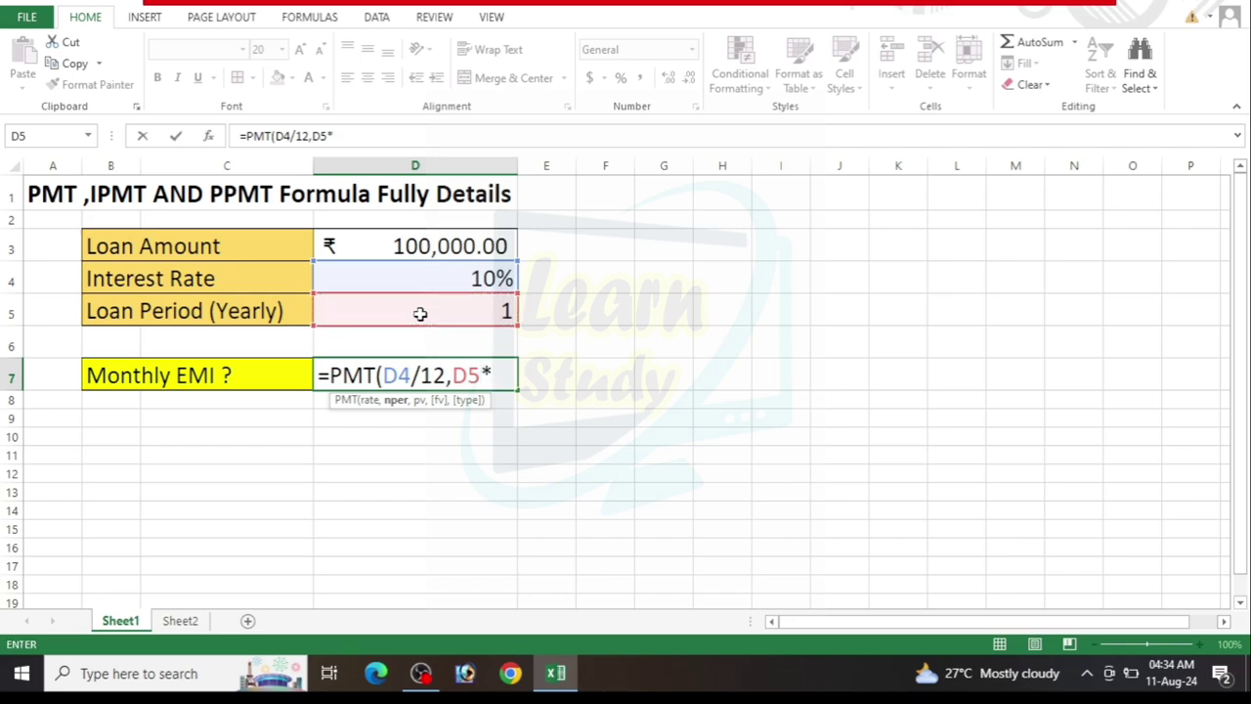
text(12)
text(,)
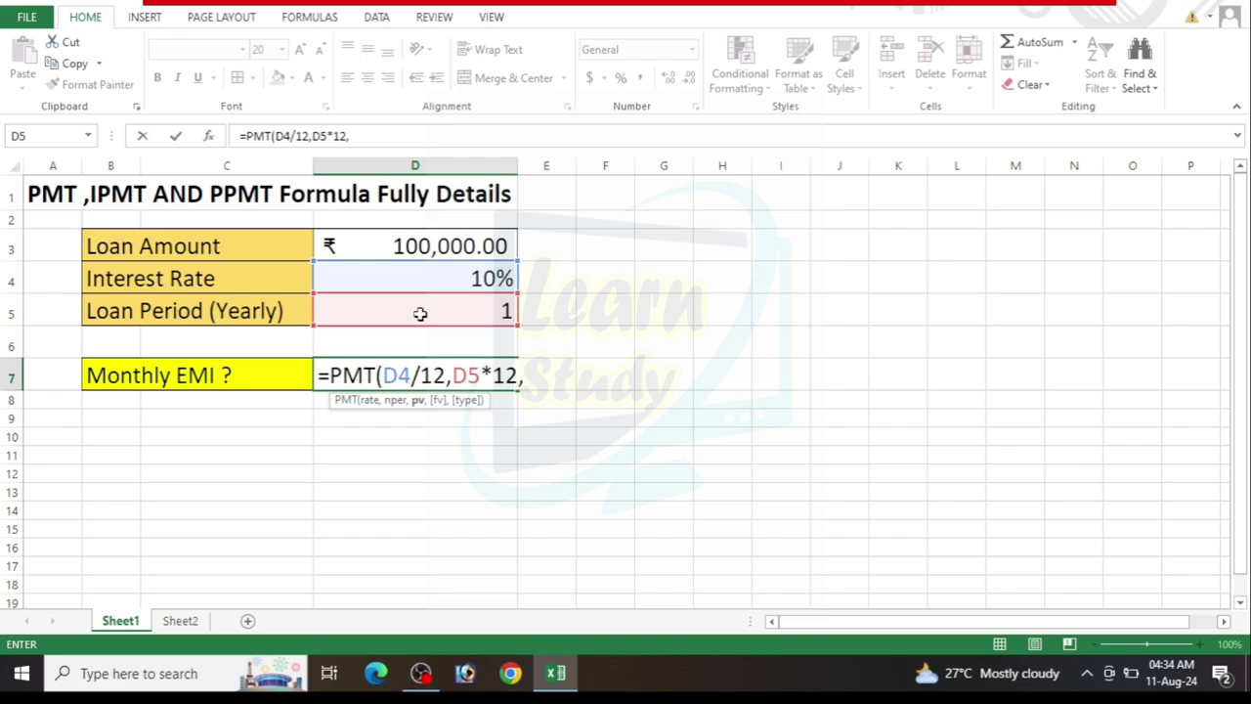
click(432, 248)
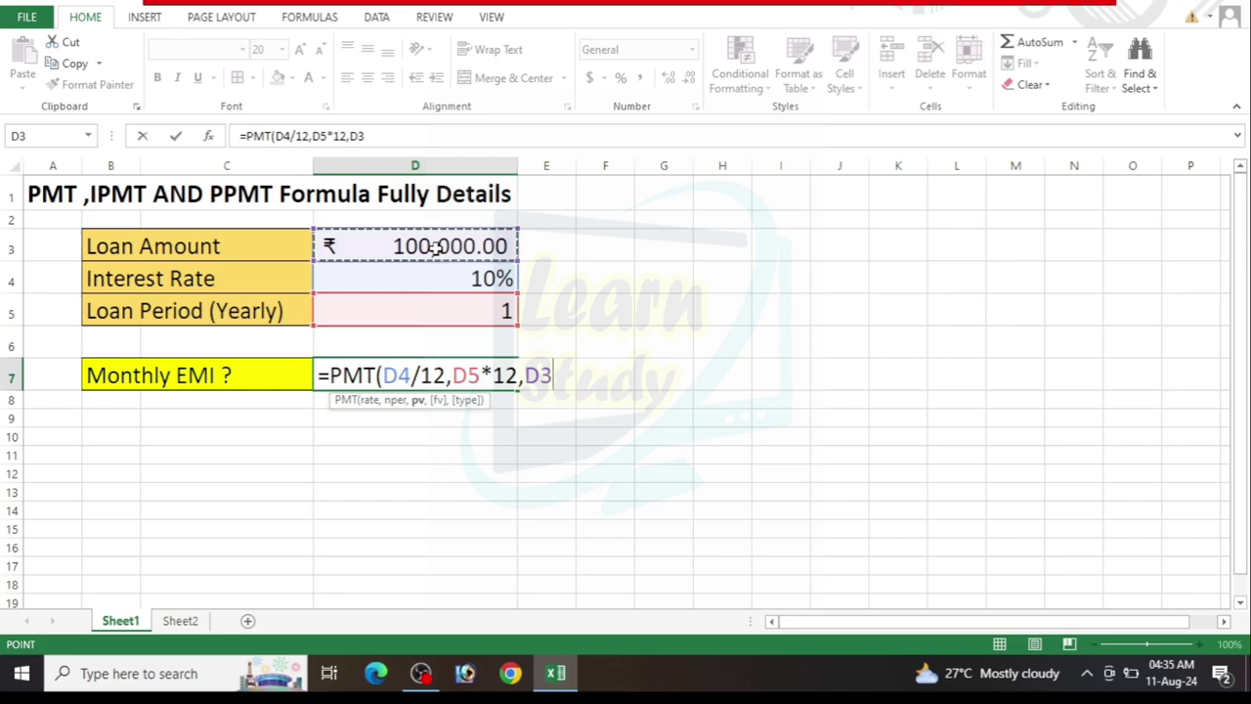
key(Return)
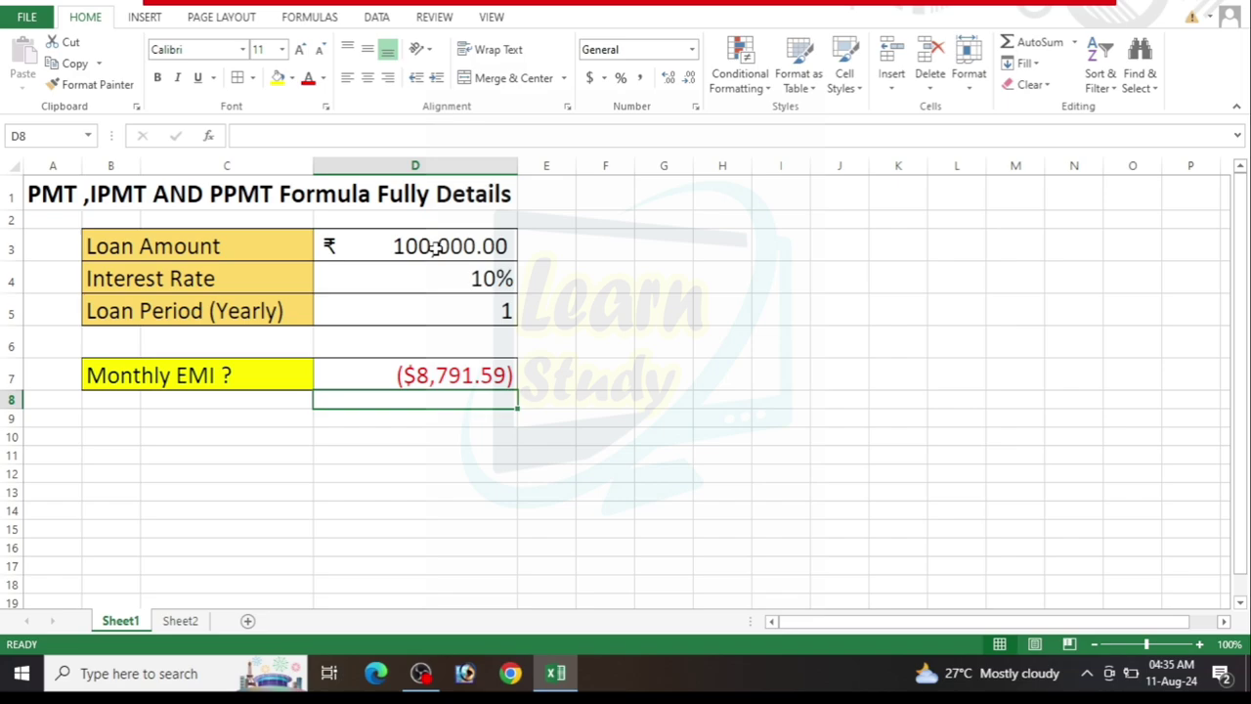
Open More Accounting Formats for the Monthly EMI cell D7.
click(415, 376)
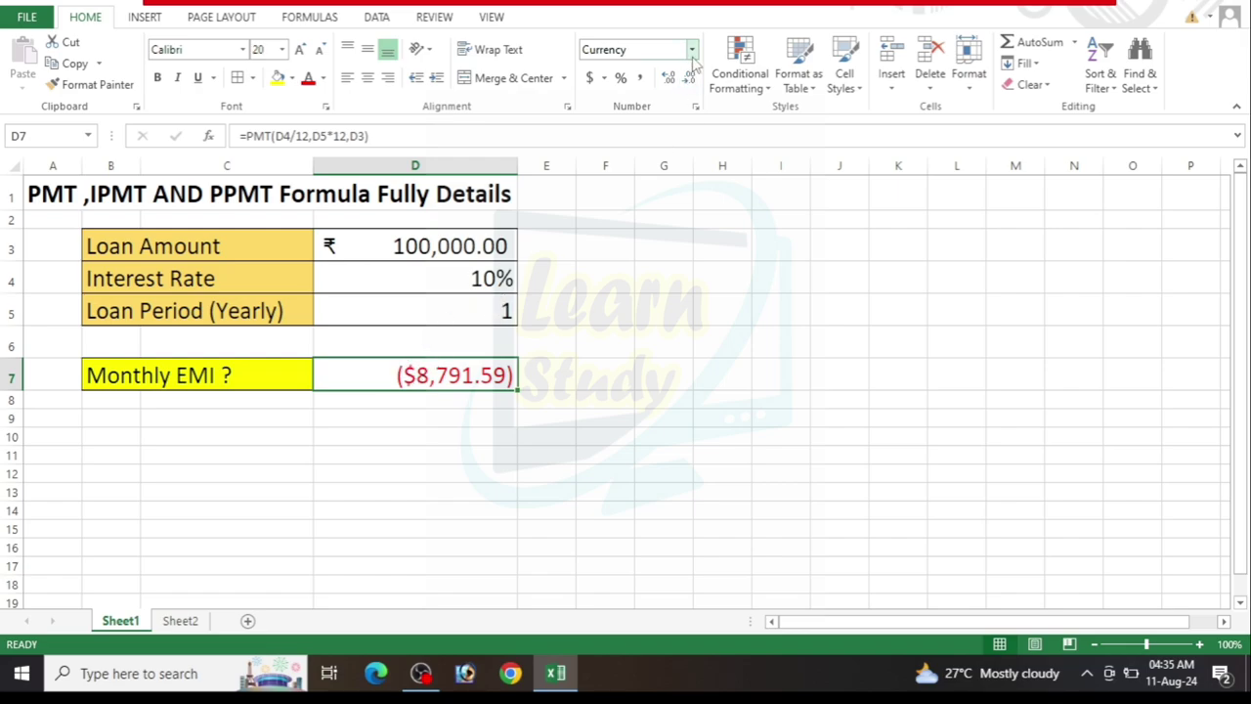
click(605, 79)
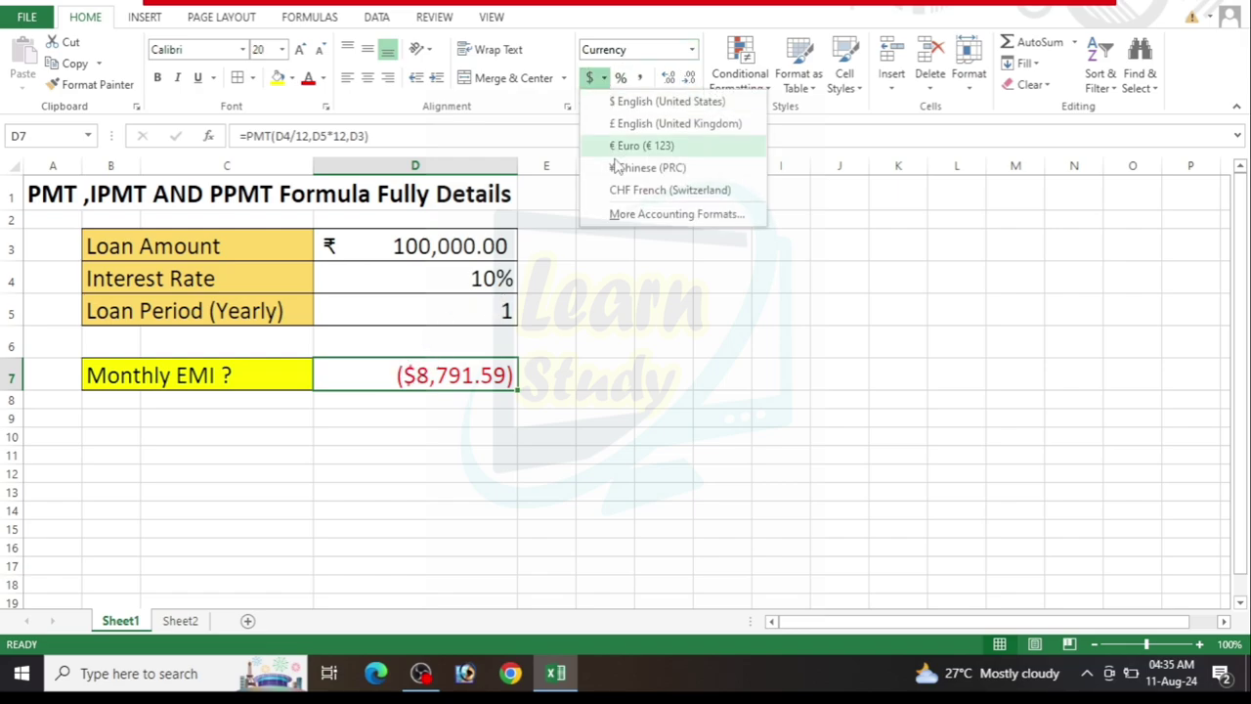
click(615, 215)
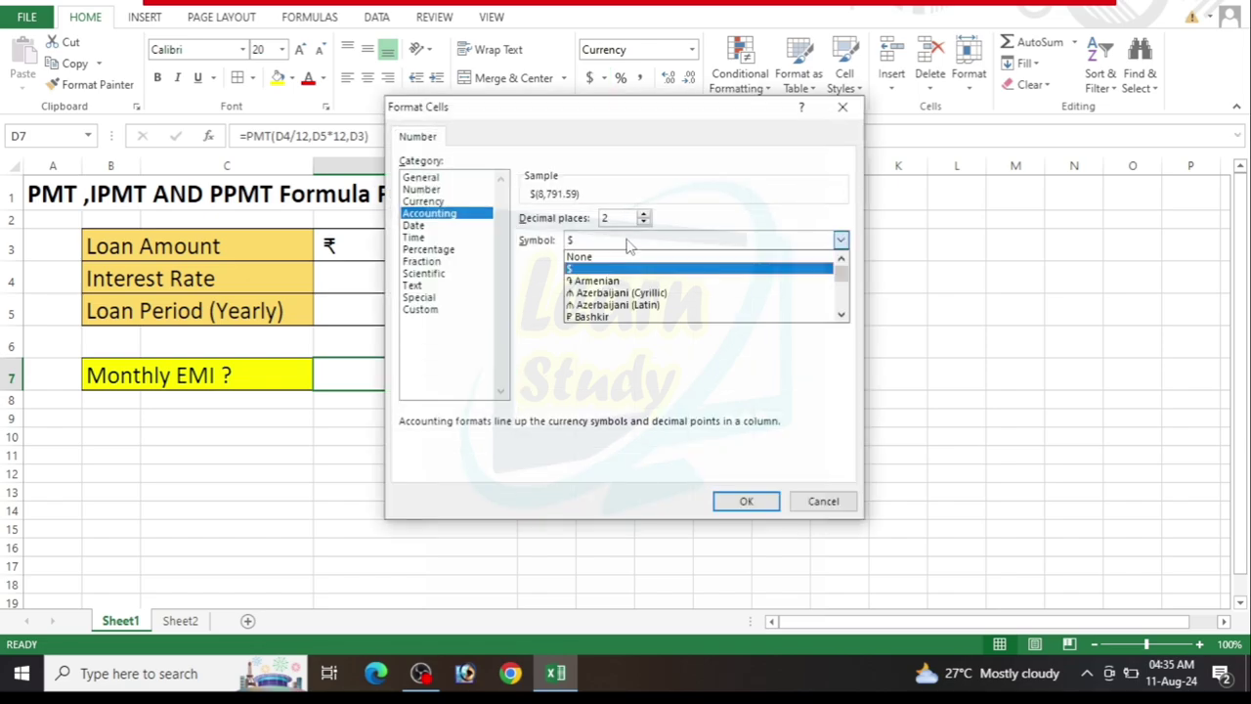
Choose the Rs. Tamil (Sri Lanka) accounting symbol for D7 and apply it.
key(Down)
key(Down)
key(Down)
key(Down)
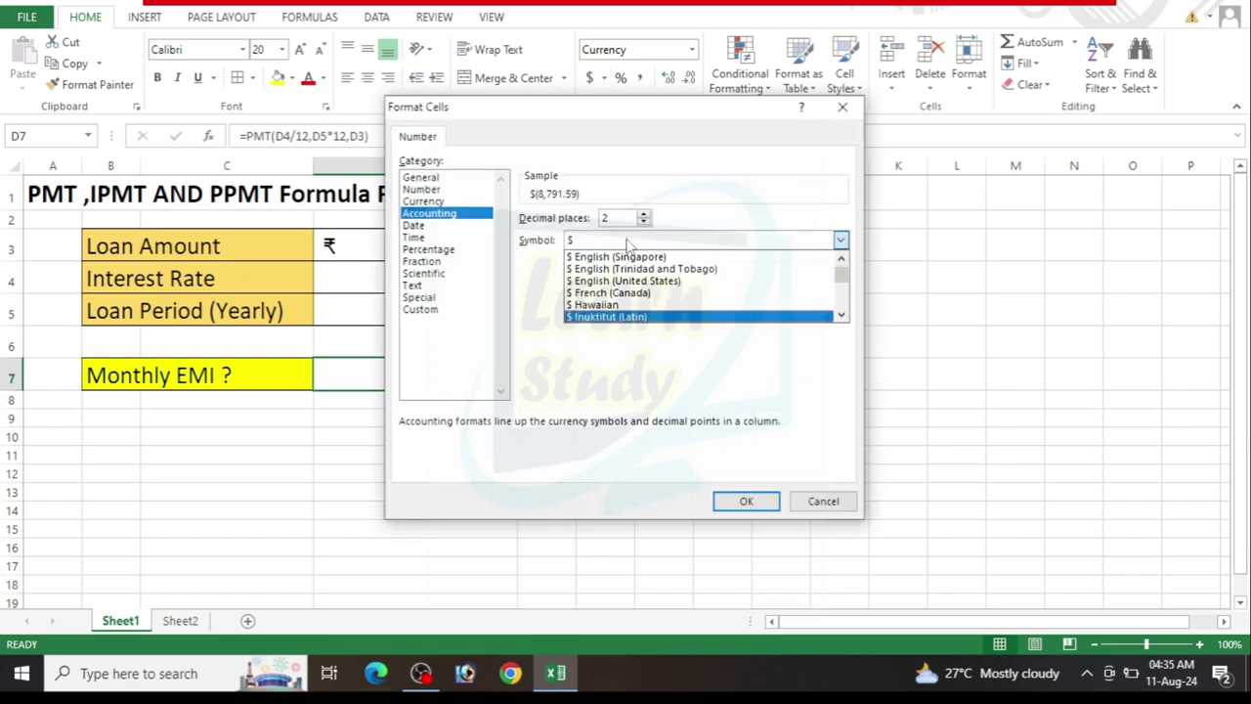
key(Down)
key(Down)
key(Down)
key(Down)
key(Down)
key(Down)
key(Down)
key(Down)
key(Down)
key(Down)
key(Down)
key(Down)
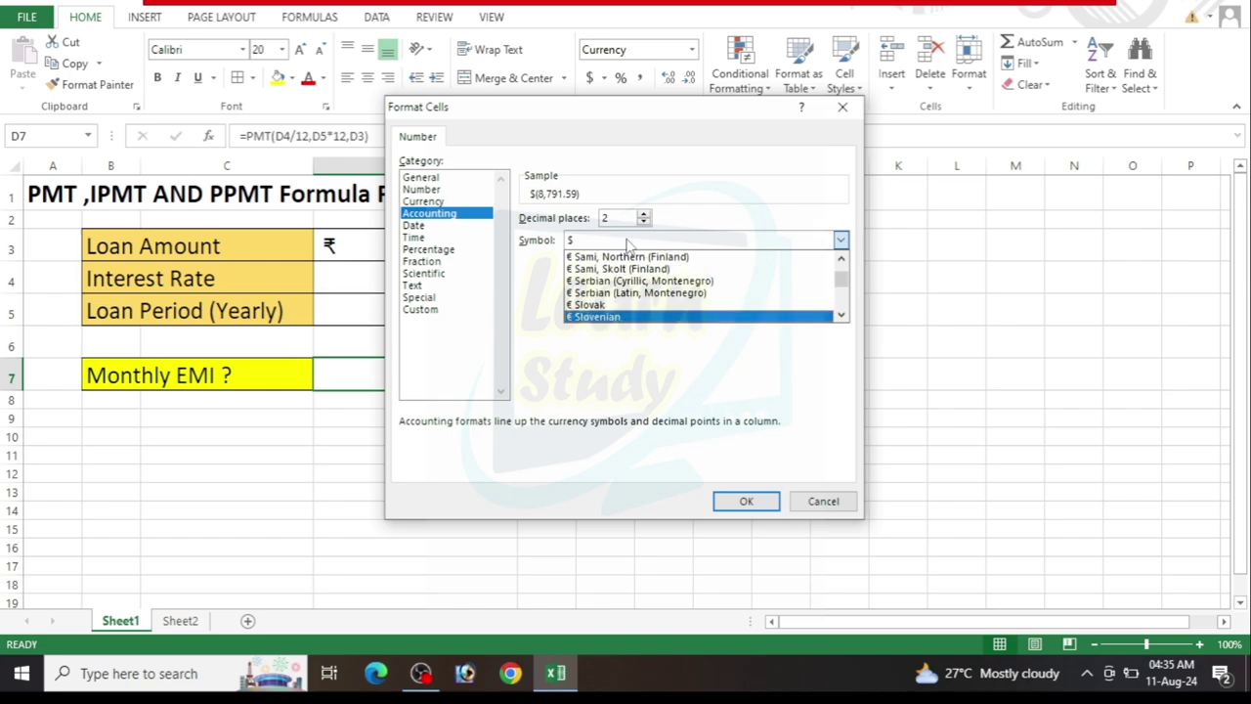
key(Down)
key(Down)
key(Down)
key(Down)
key(Down)
key(Down)
key(Down)
key(Down)
key(Down)
key(Down)
key(Down)
key(Down)
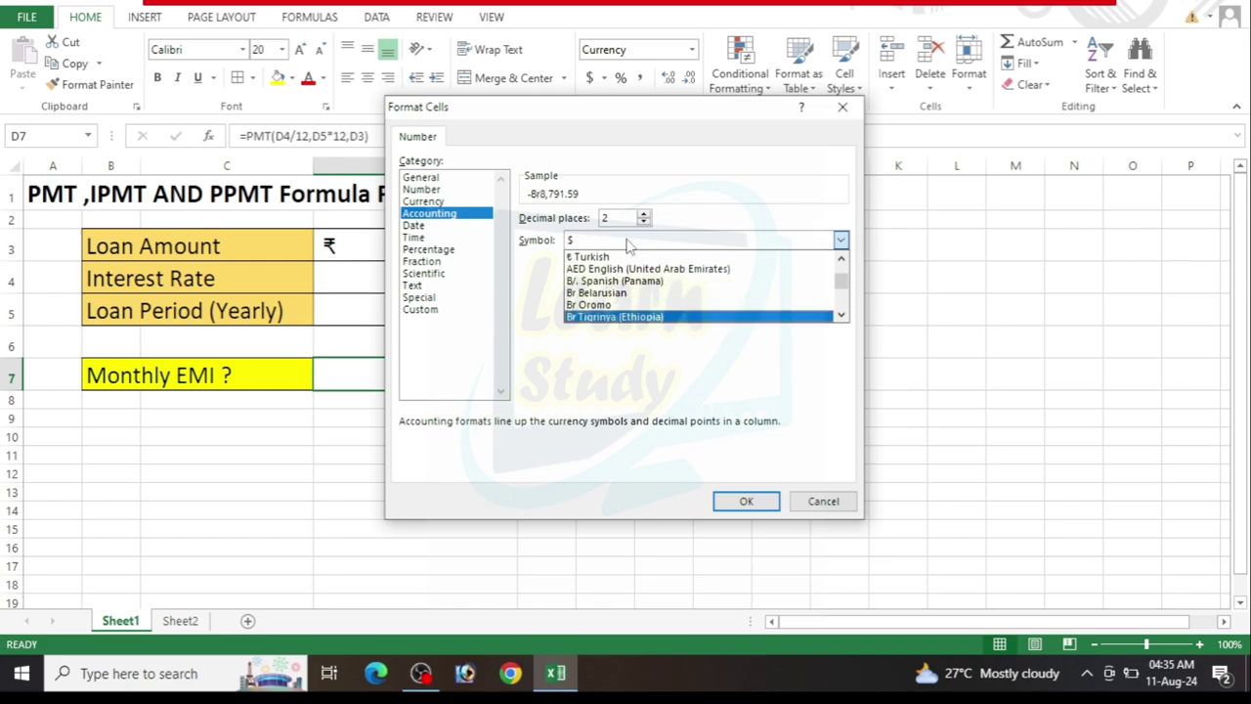
key(Down)
key(Down)
key(Down)
key(Down)
key(Down)
key(Down)
key(Down)
key(Down)
key(Down)
key(Down)
key(Down)
key(Down)
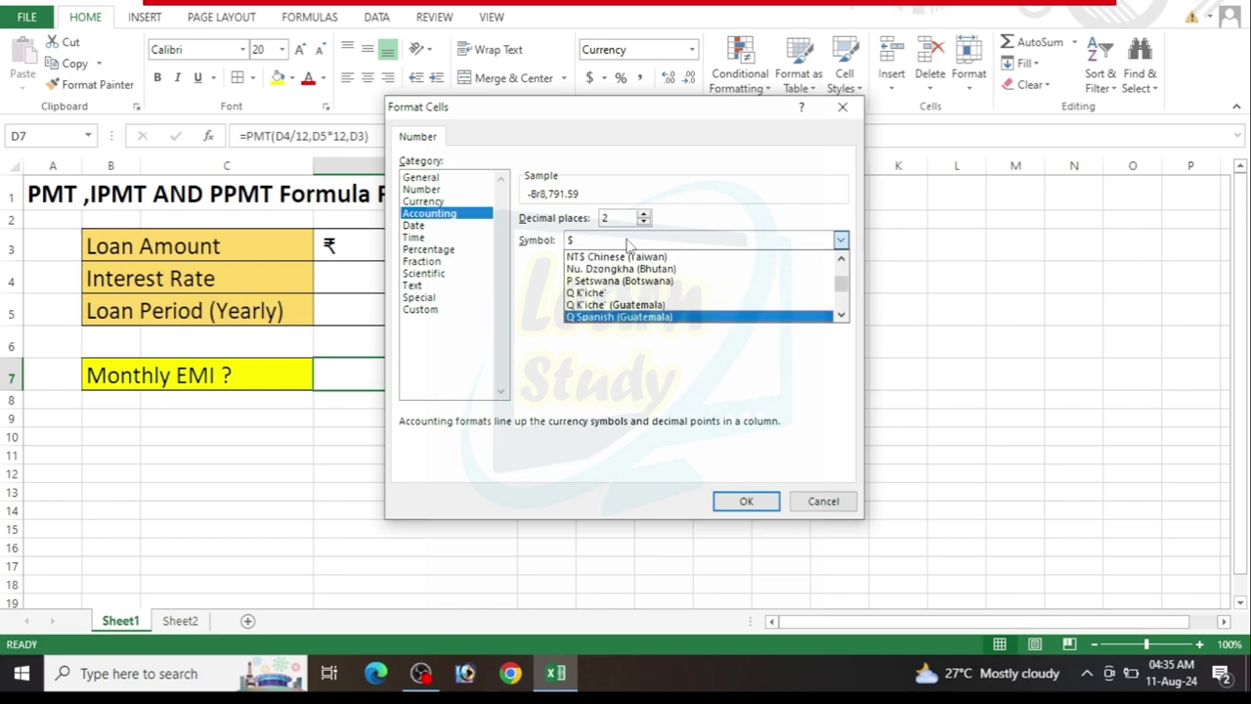
key(Down)
key(Down)
key(Down)
key(Down)
key(Down)
key(Down)
key(Down)
key(Down)
key(Down)
key(Down)
key(Down)
key(Down)
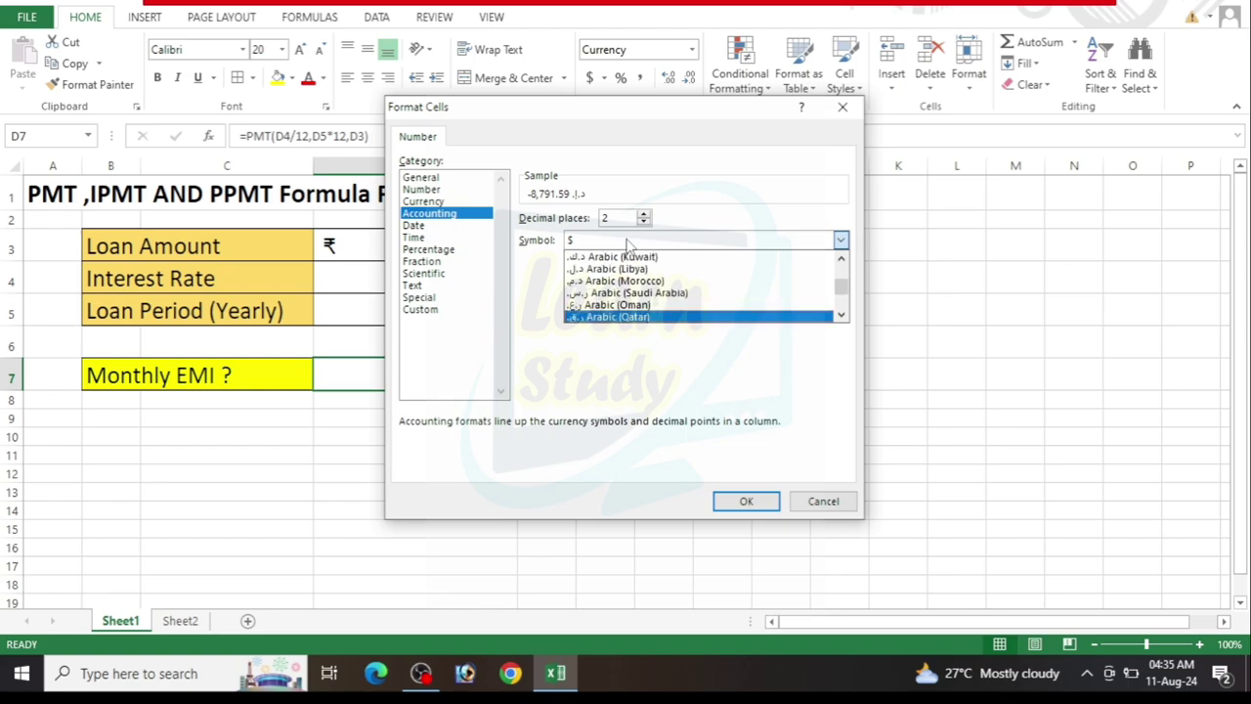
key(Down)
key(Down)
key(Down)
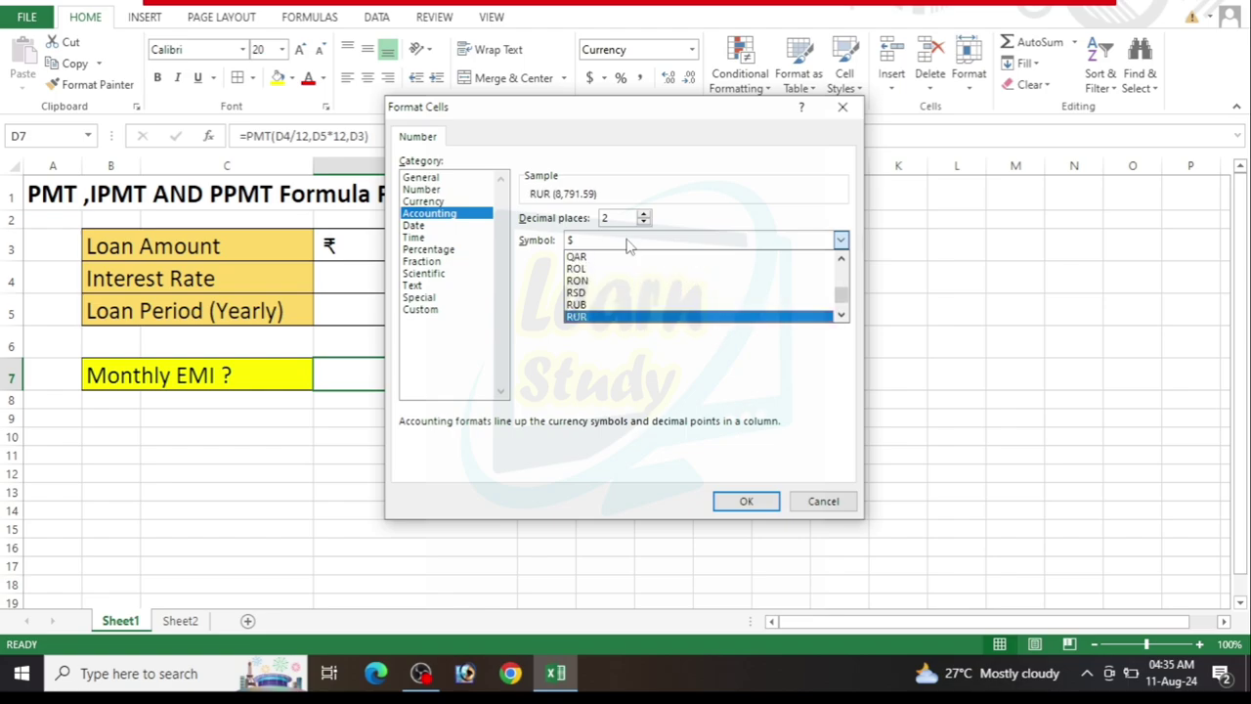
key(Down)
key(Down)
key(Down)
key(Up)
key(Up)
key(Up)
key(Up)
key(Up)
key(Up)
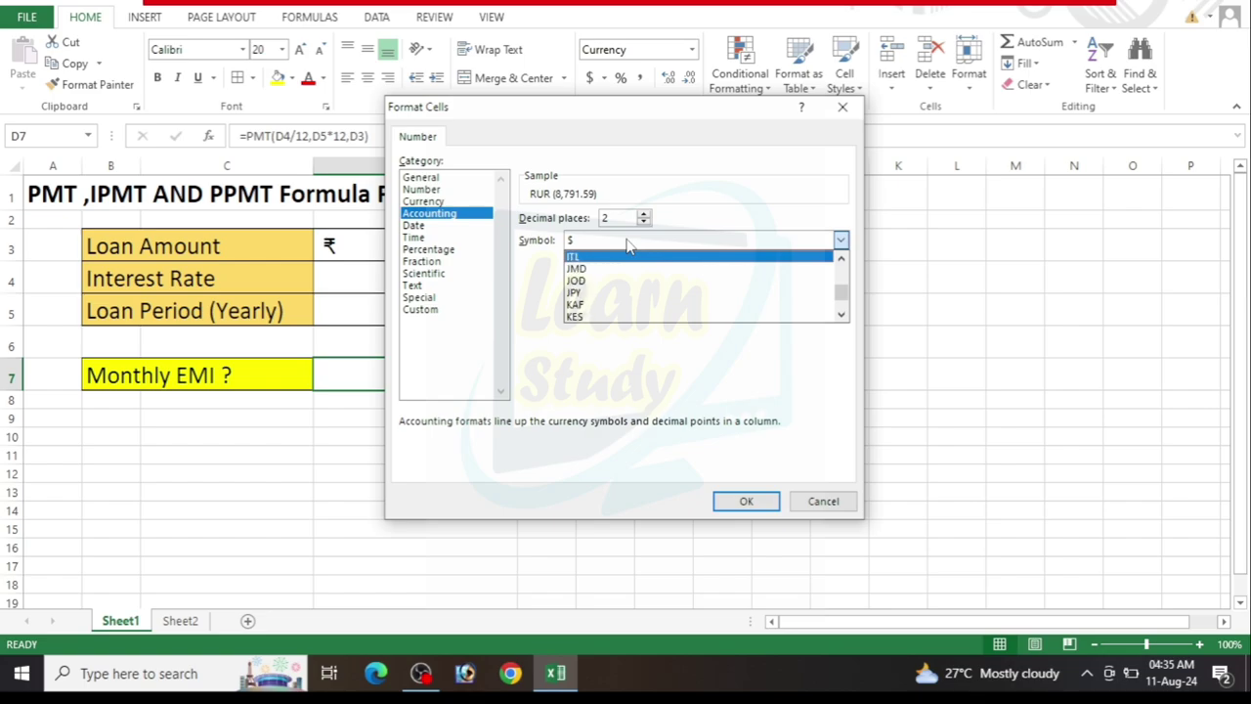
key(Up)
key(Up)
key(Up)
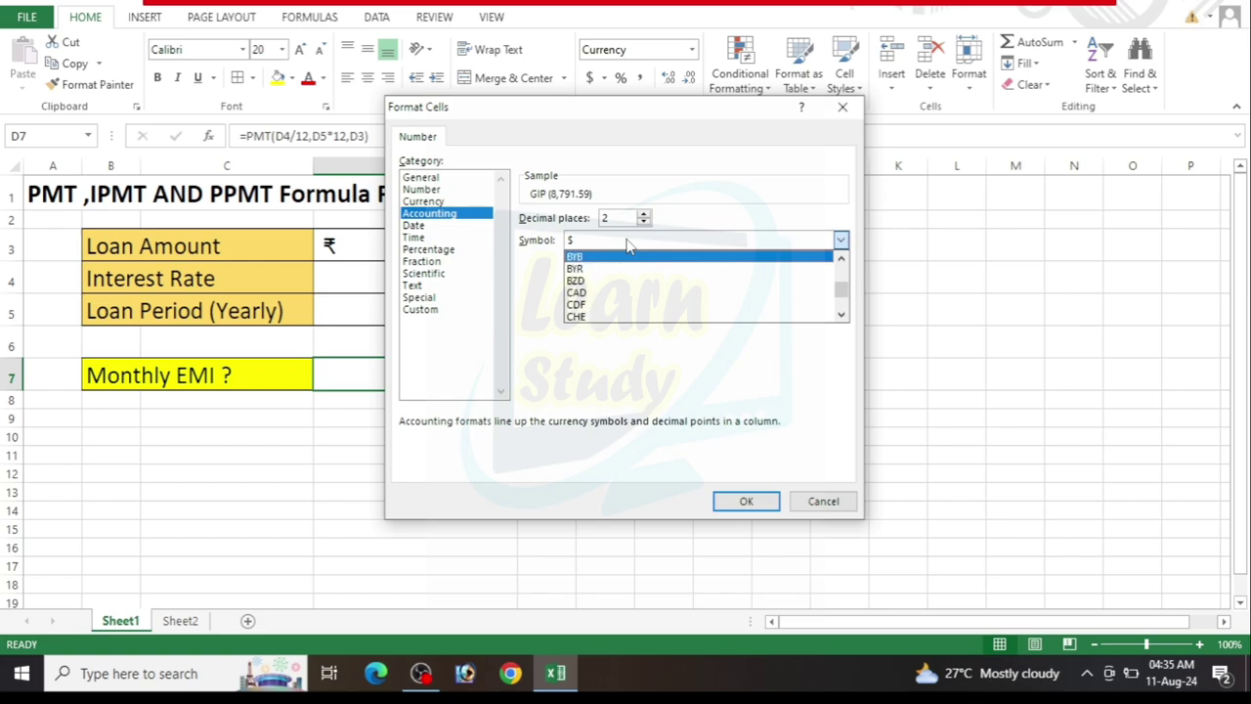
key(Up)
key(Up)
key(Up)
key(Up)
key(Up)
key(Up)
key(Up)
key(Up)
key(Up)
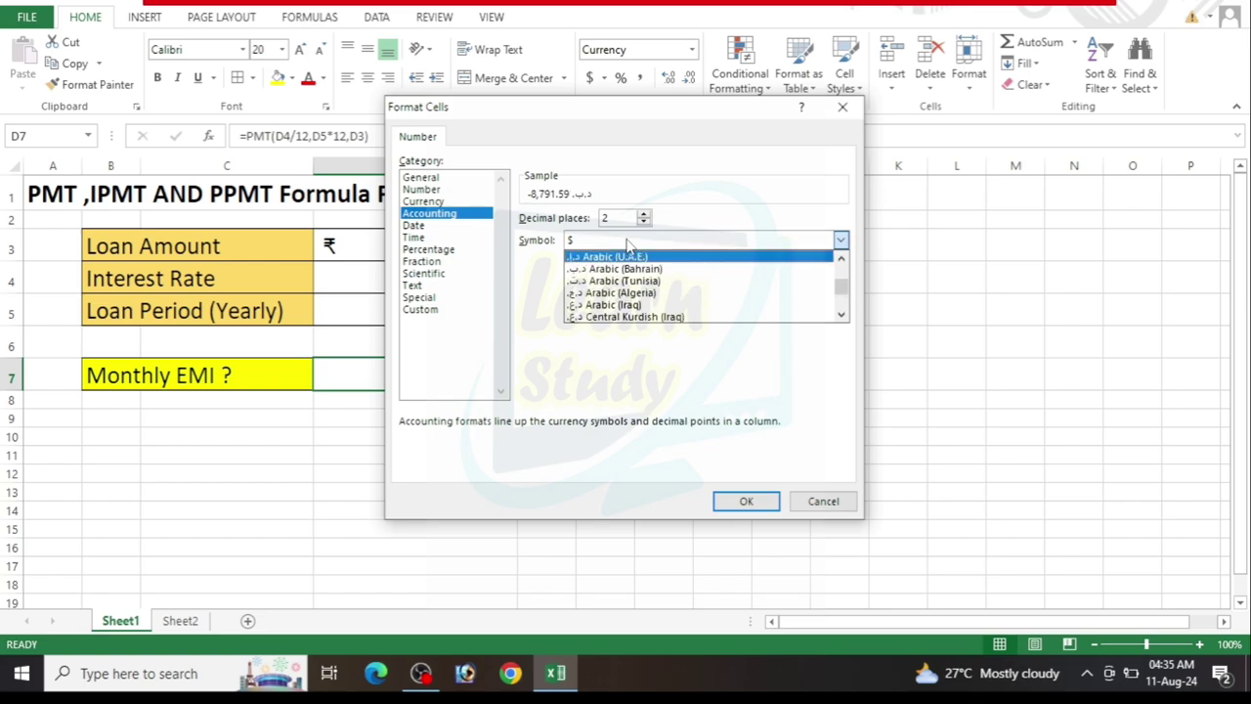
key(Up)
key(Up)
key(Up)
key(Up)
key(Up)
key(Up)
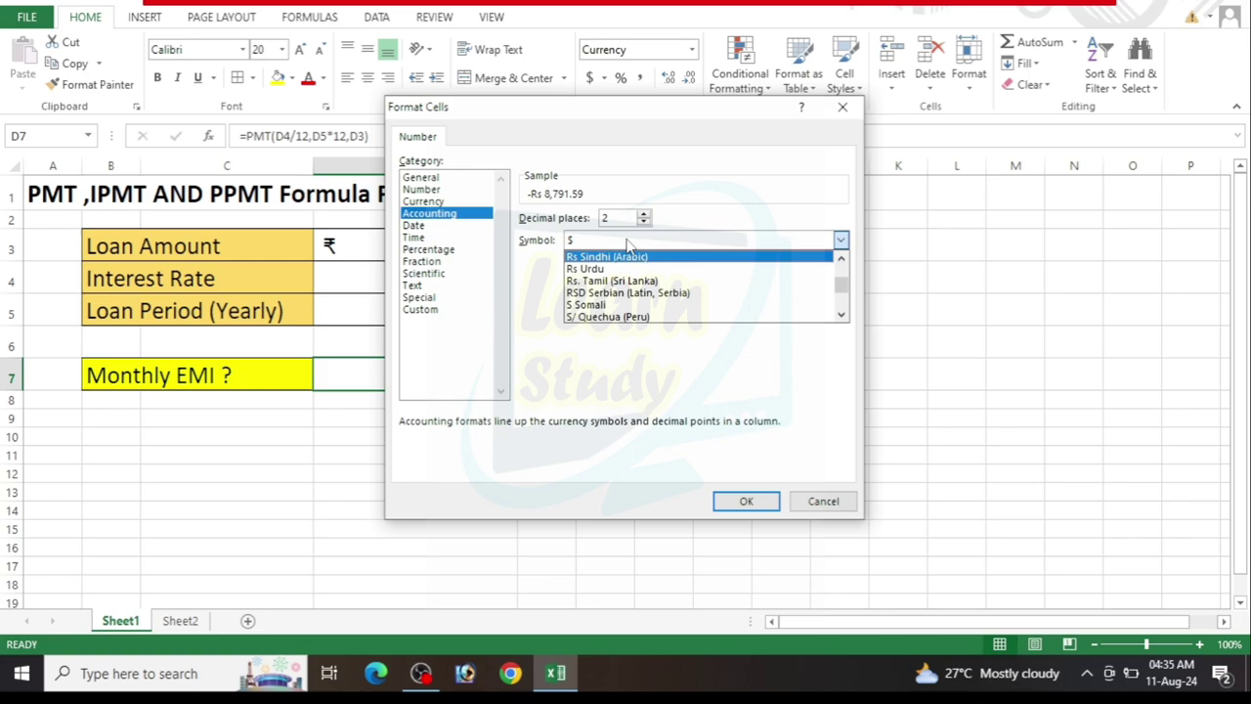
key(Down)
key(Down)
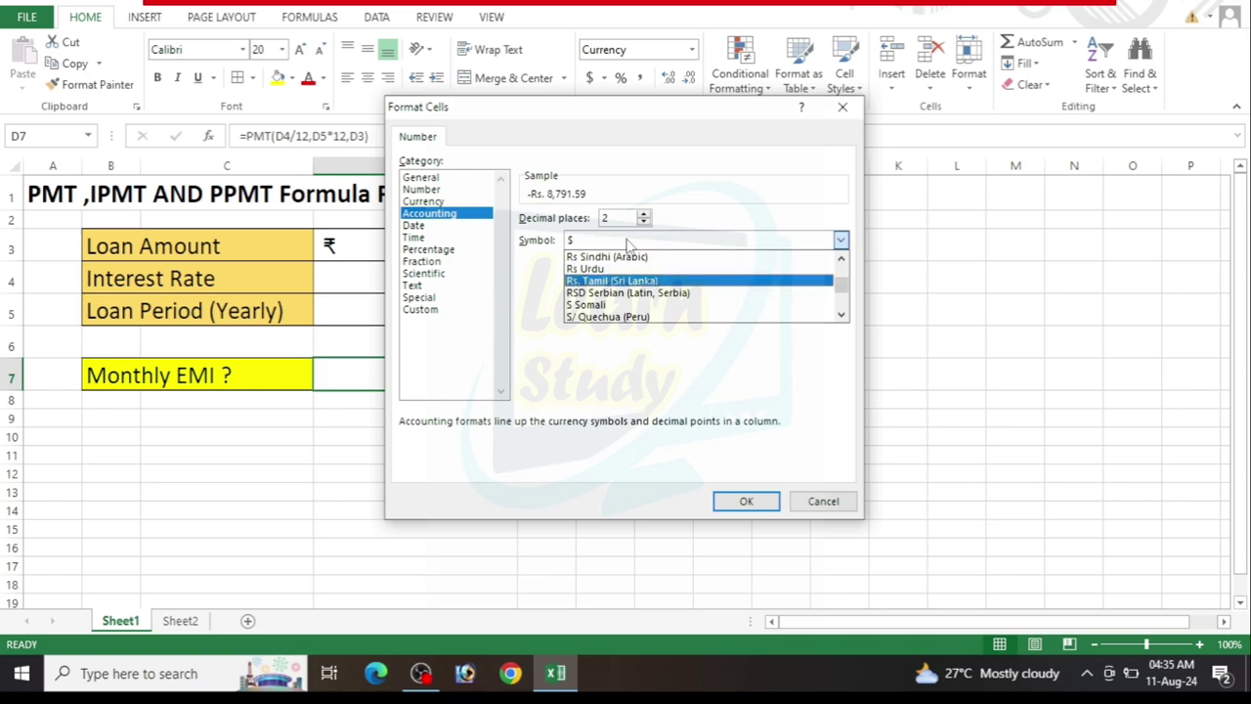
key(Return)
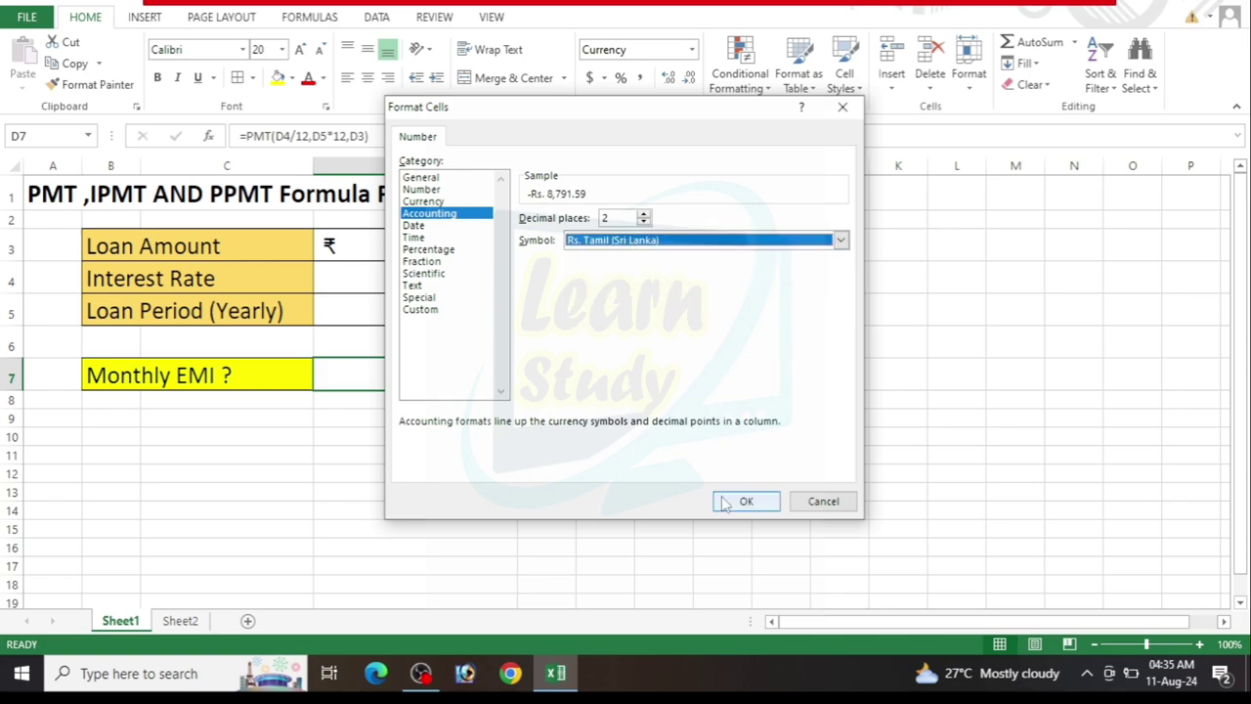
click(735, 500)
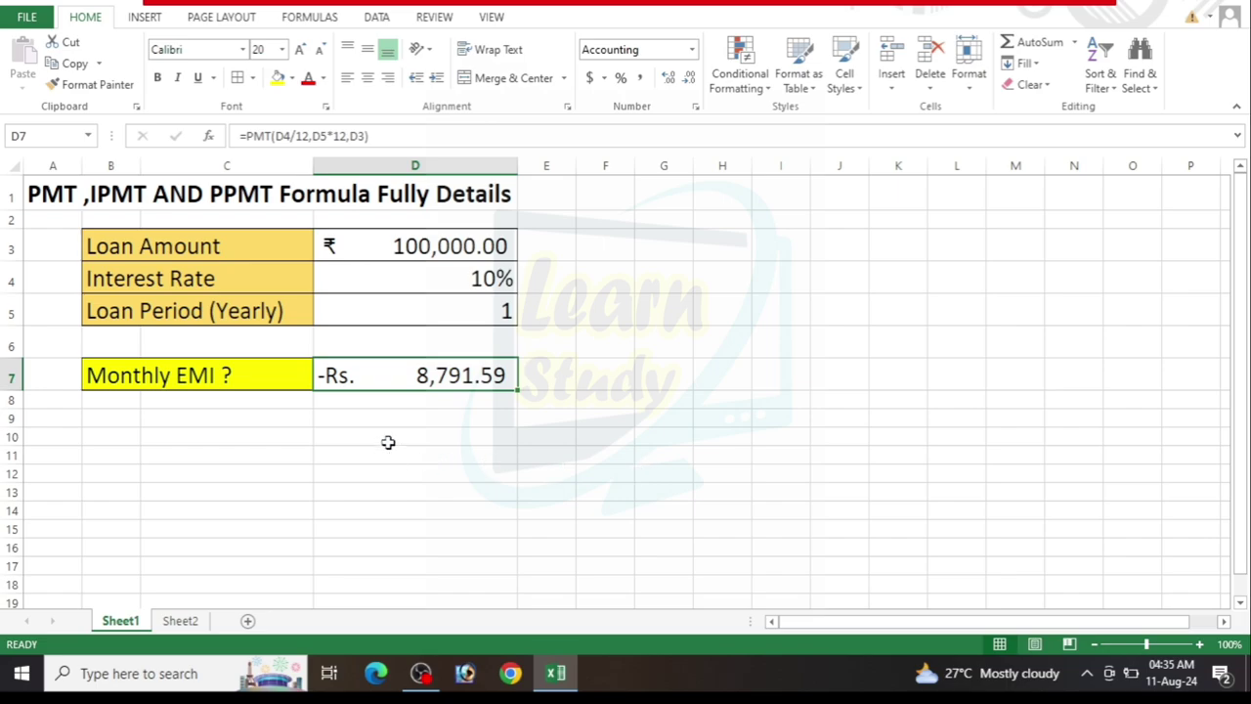
click(451, 452)
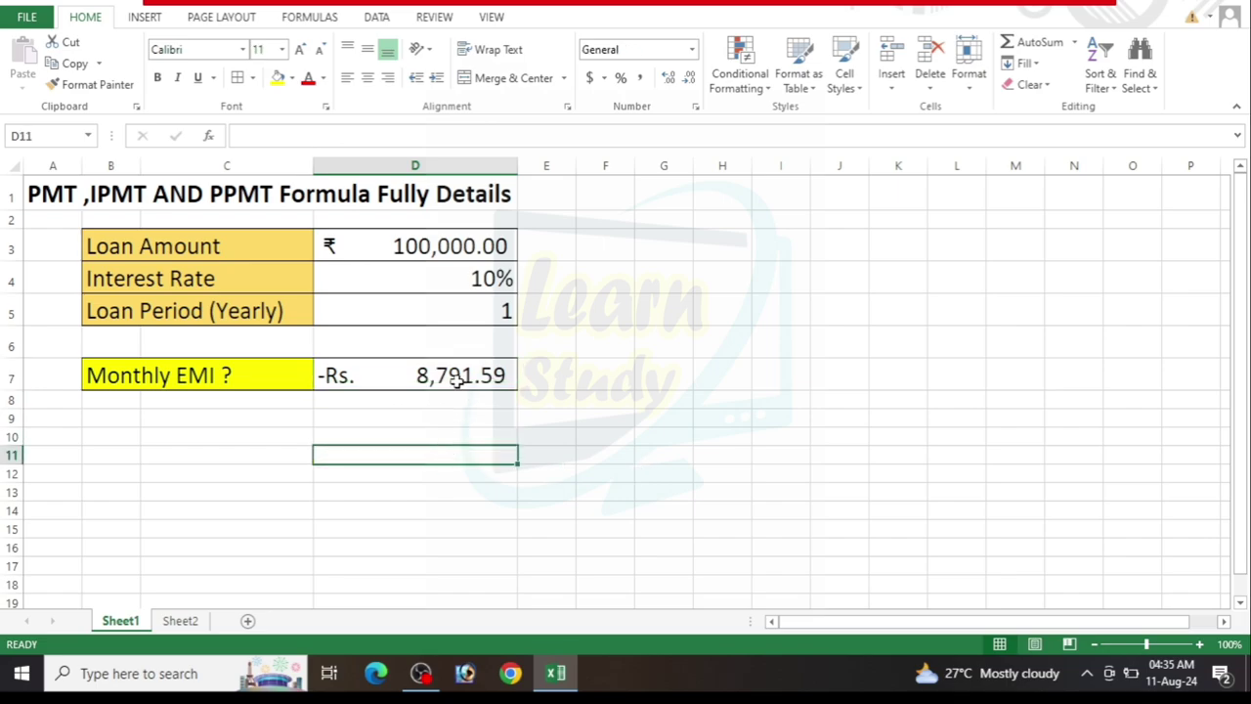
click(426, 377)
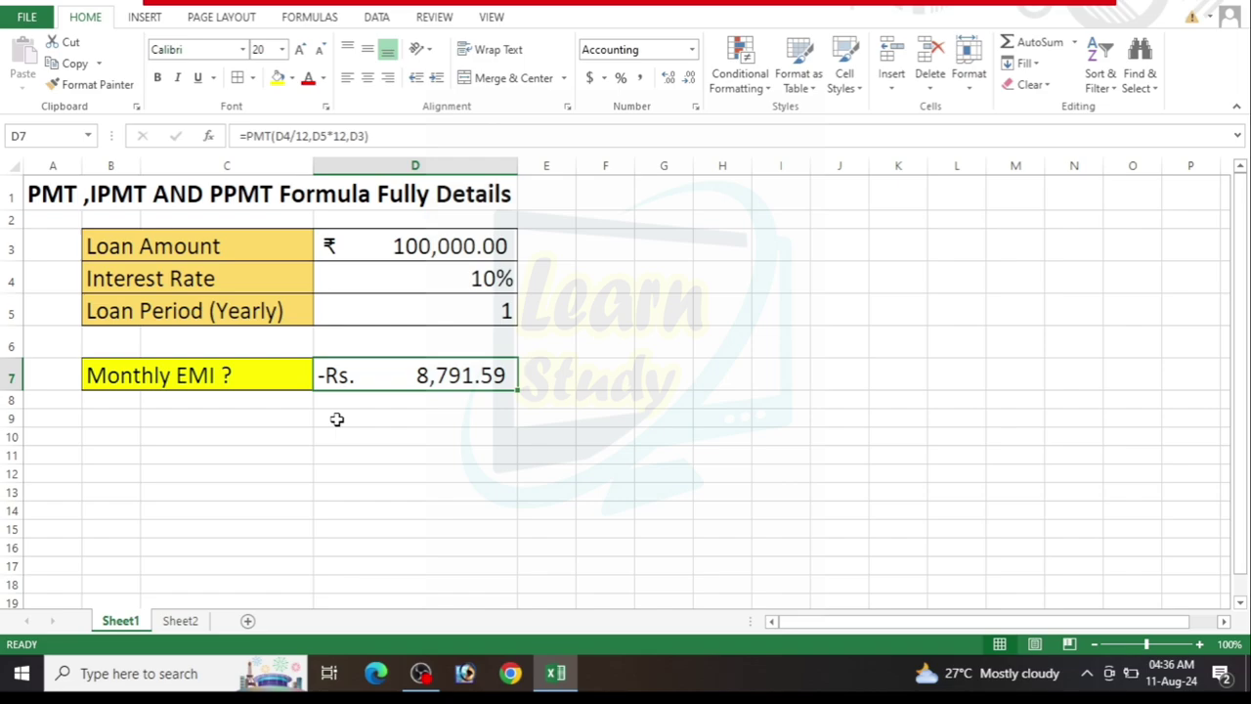
click(146, 440)
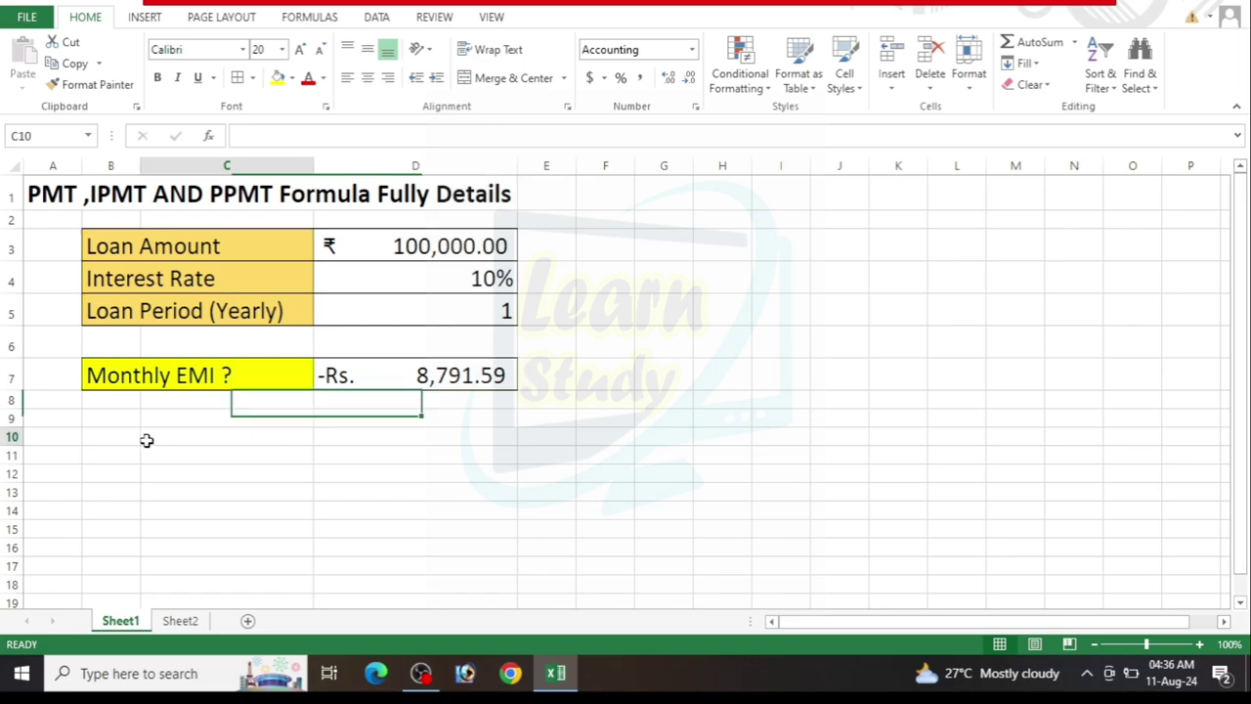
click(94, 419)
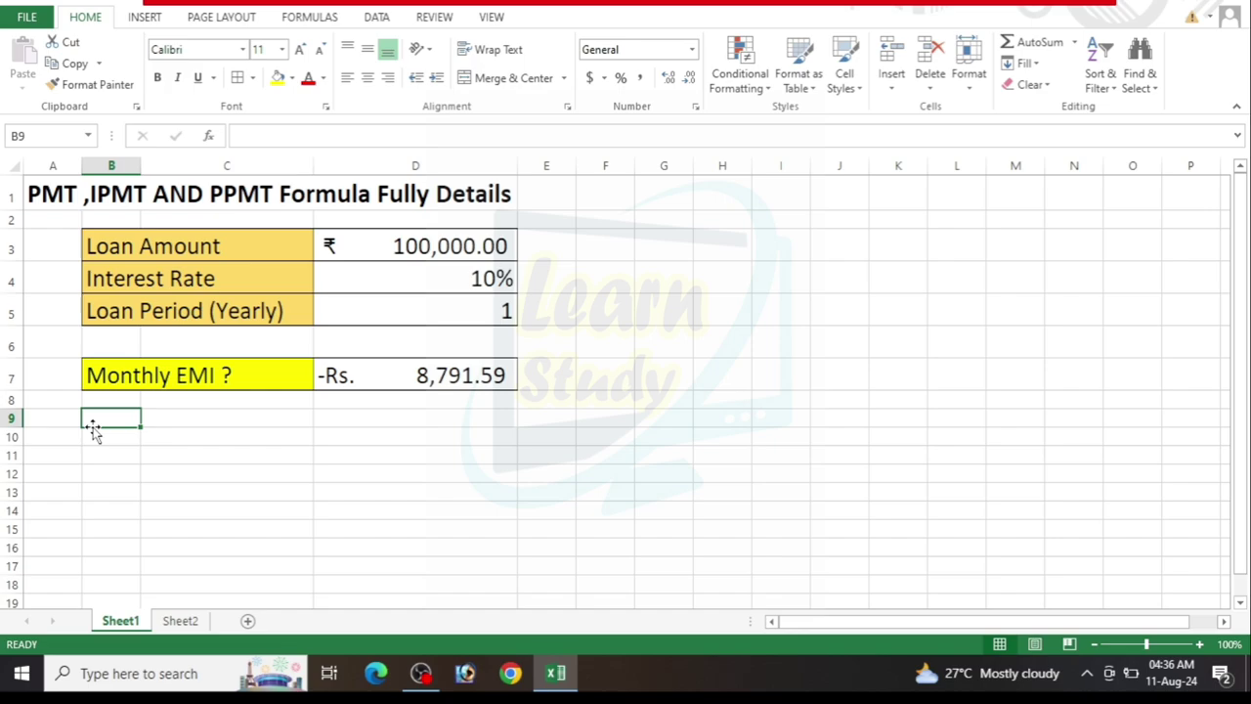
click(115, 379)
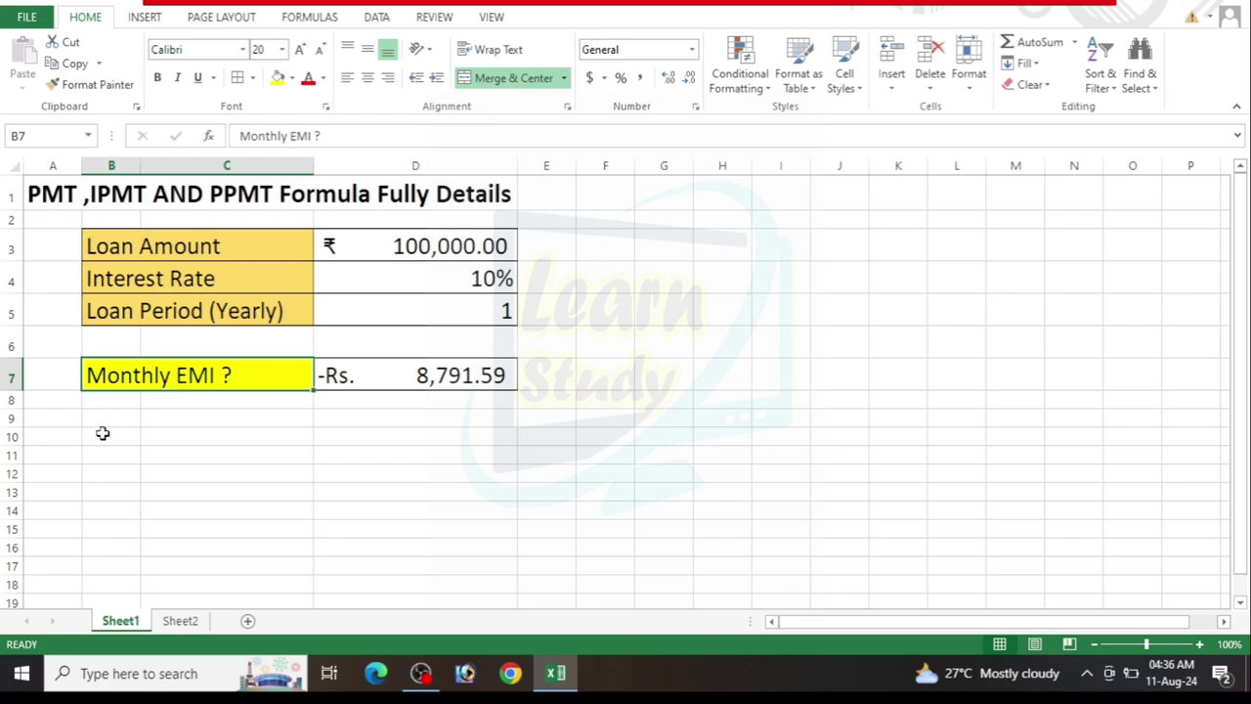
drag(102, 432, 240, 455)
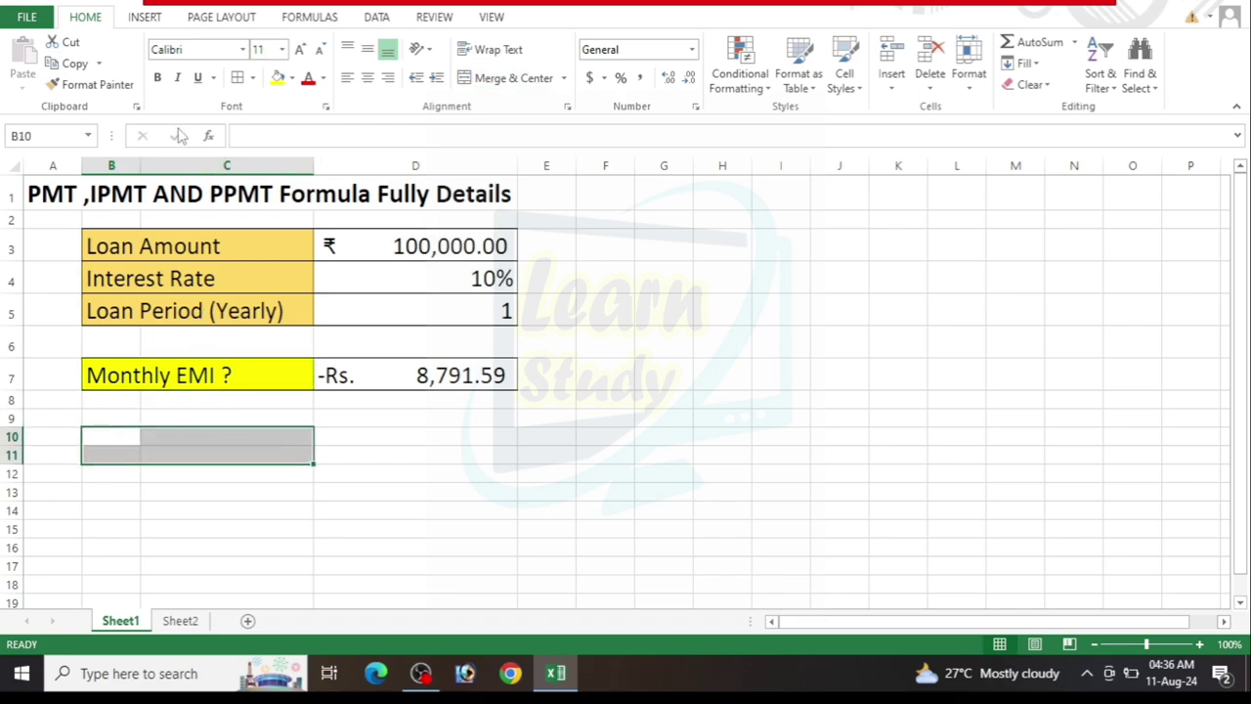
click(168, 440)
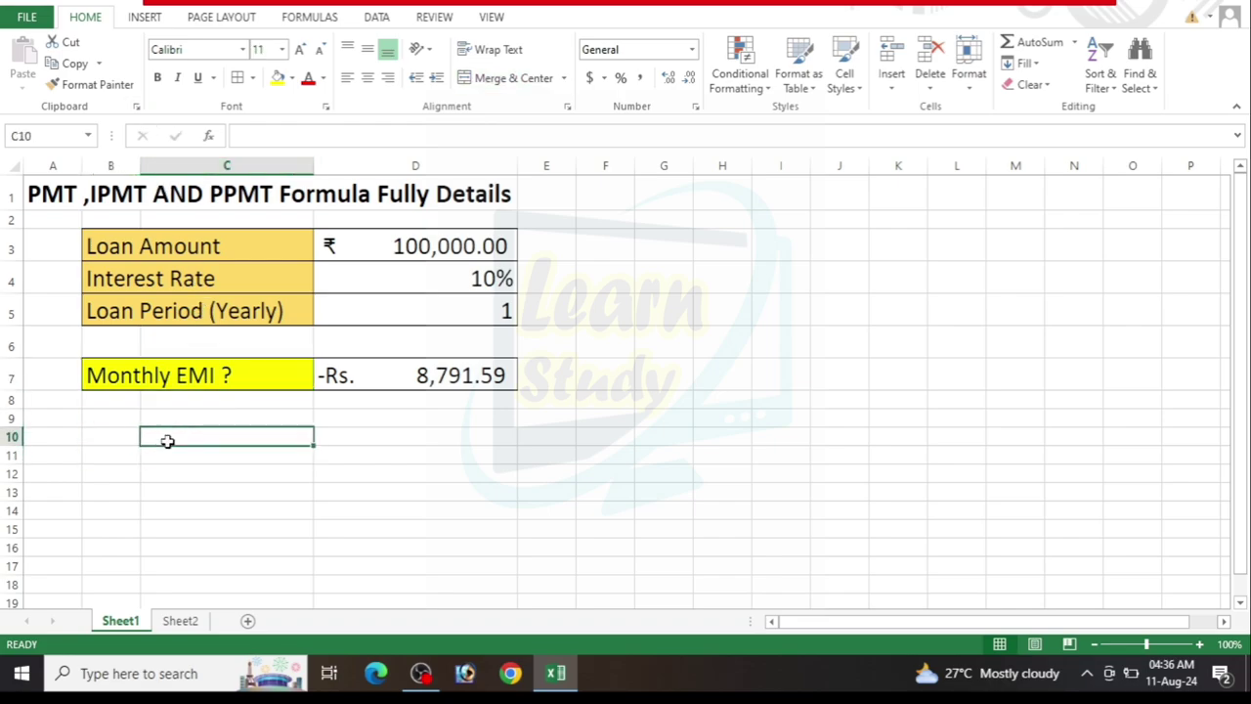
click(129, 434)
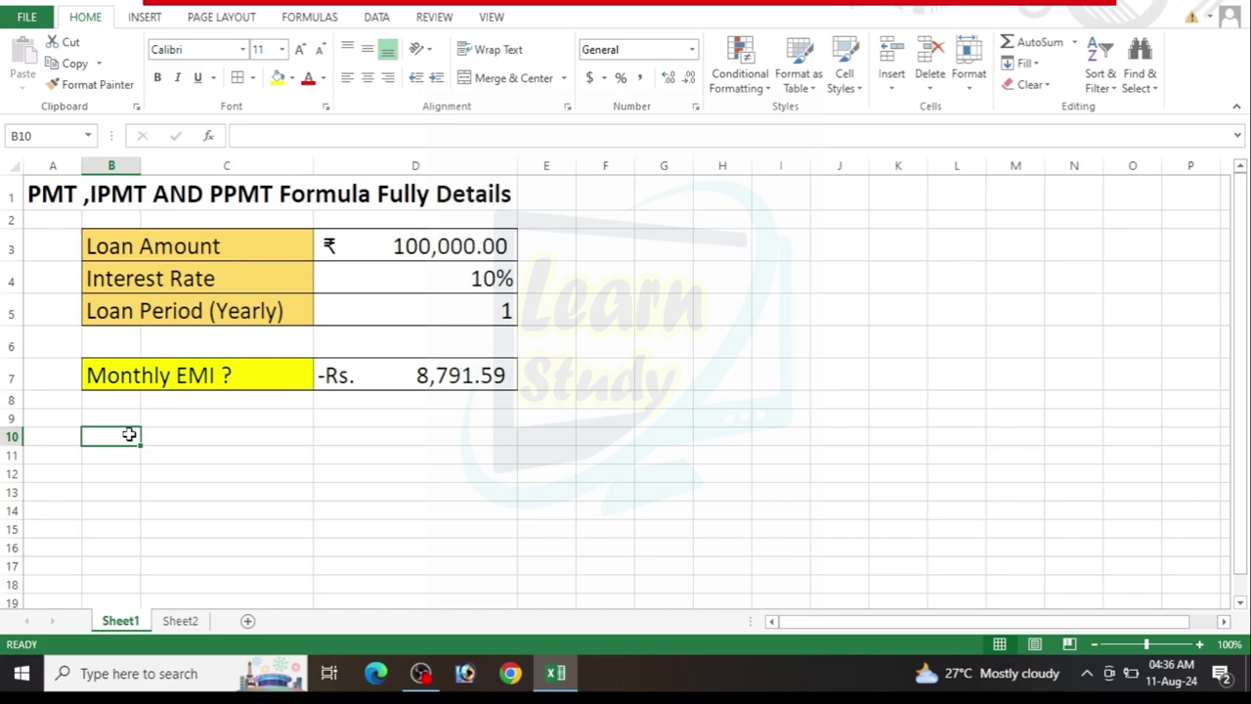
Type the label 'Interest EMI' in B10.
text(In)
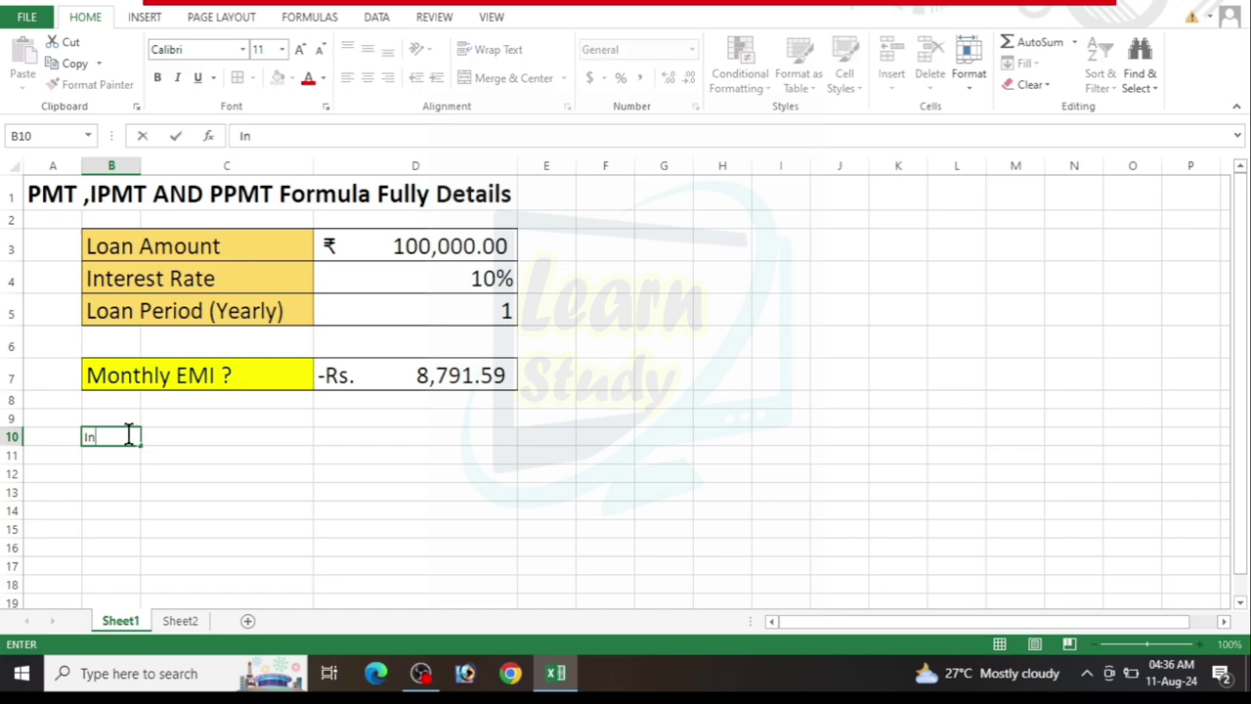
text(r)
key(BackSpace)
text(tere)
text(st)
text( E)
text(m)
key(BackSpace)
key(BackSpace)
key(BackSpace)
text(E)
text(MI)
key(Return)
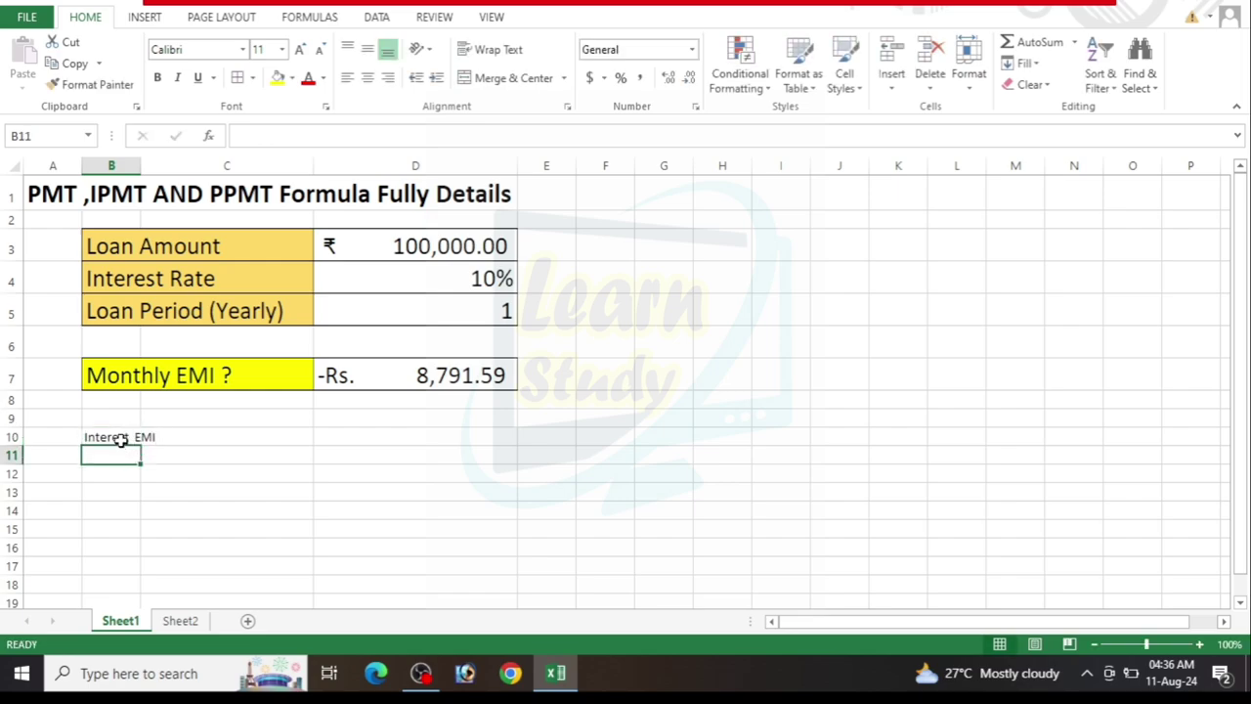
Copy the yellow Monthly EMI ? label style onto B10:C10 with Format Painter.
click(136, 381)
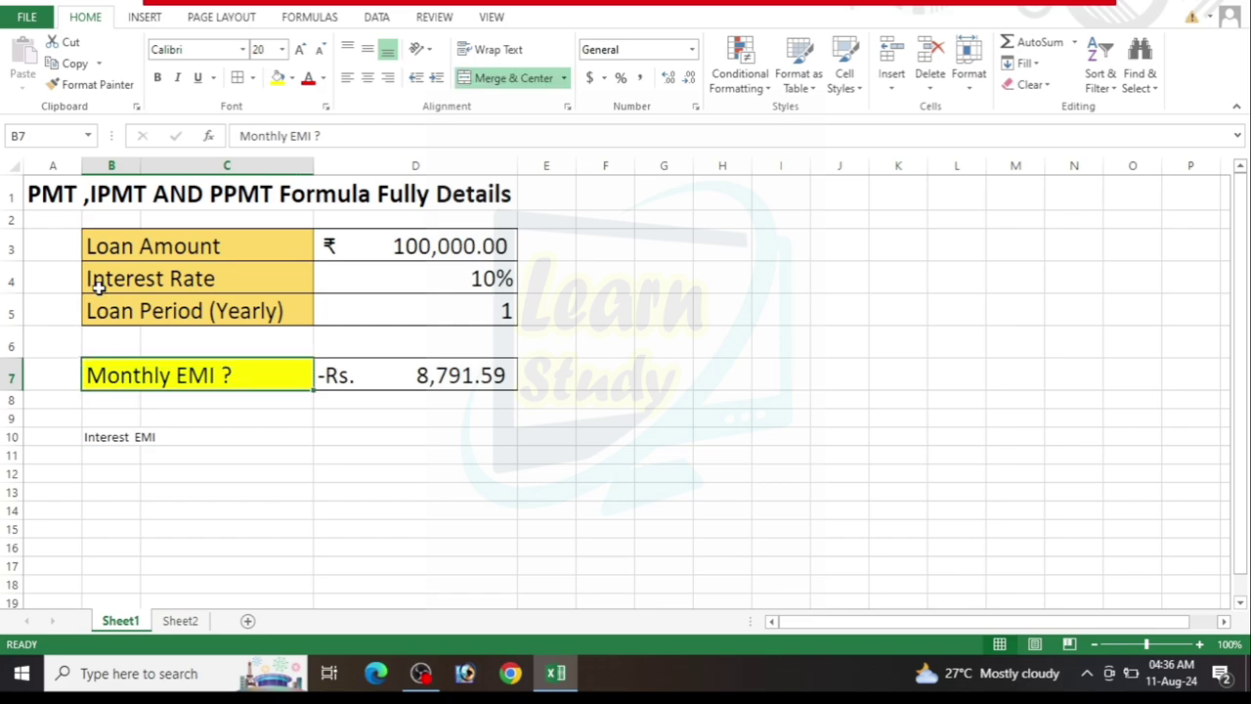
click(103, 88)
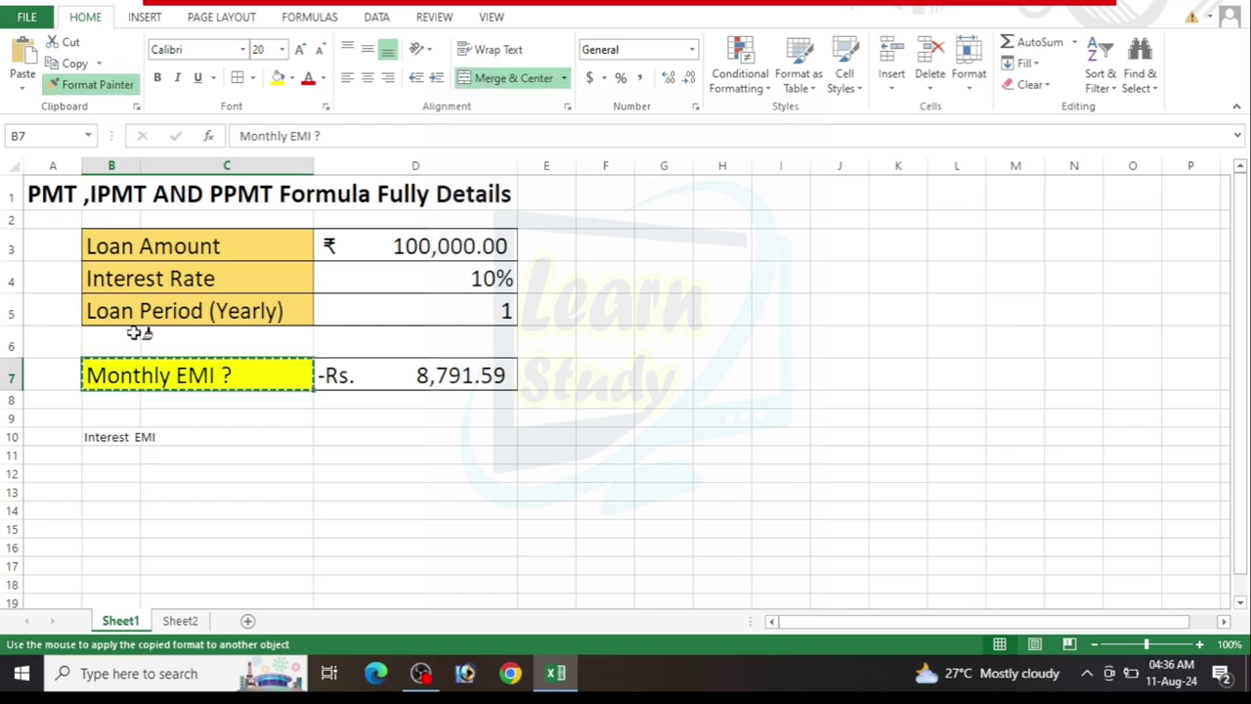
drag(114, 437, 282, 439)
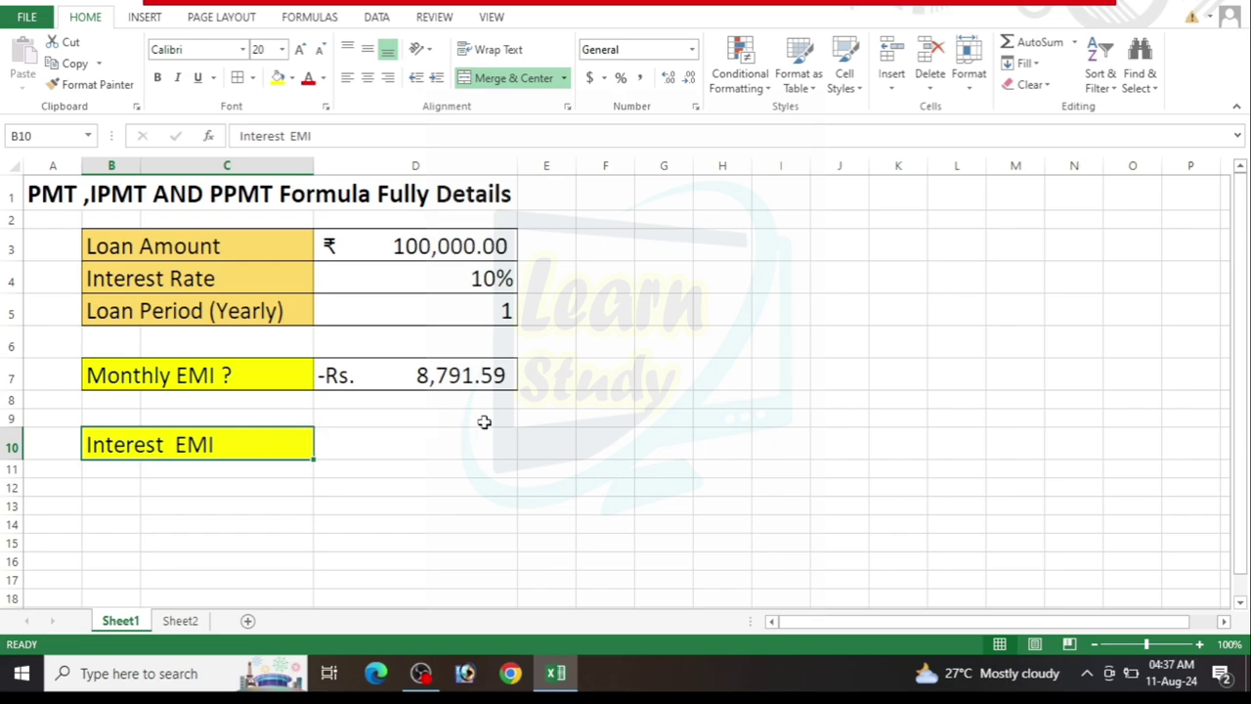
click(427, 439)
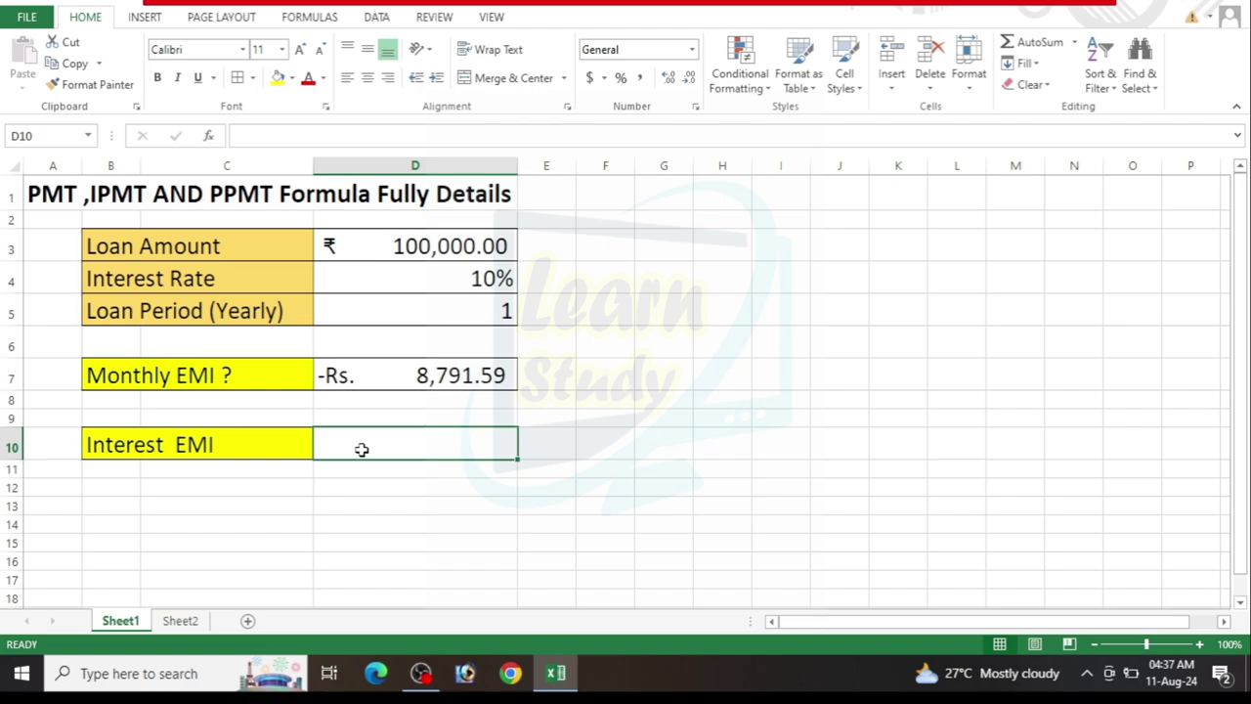
Enter =IPMT(D4/12,1,D5*12,D3) in D10, giving first-month interest of ($833.33).
text(=I)
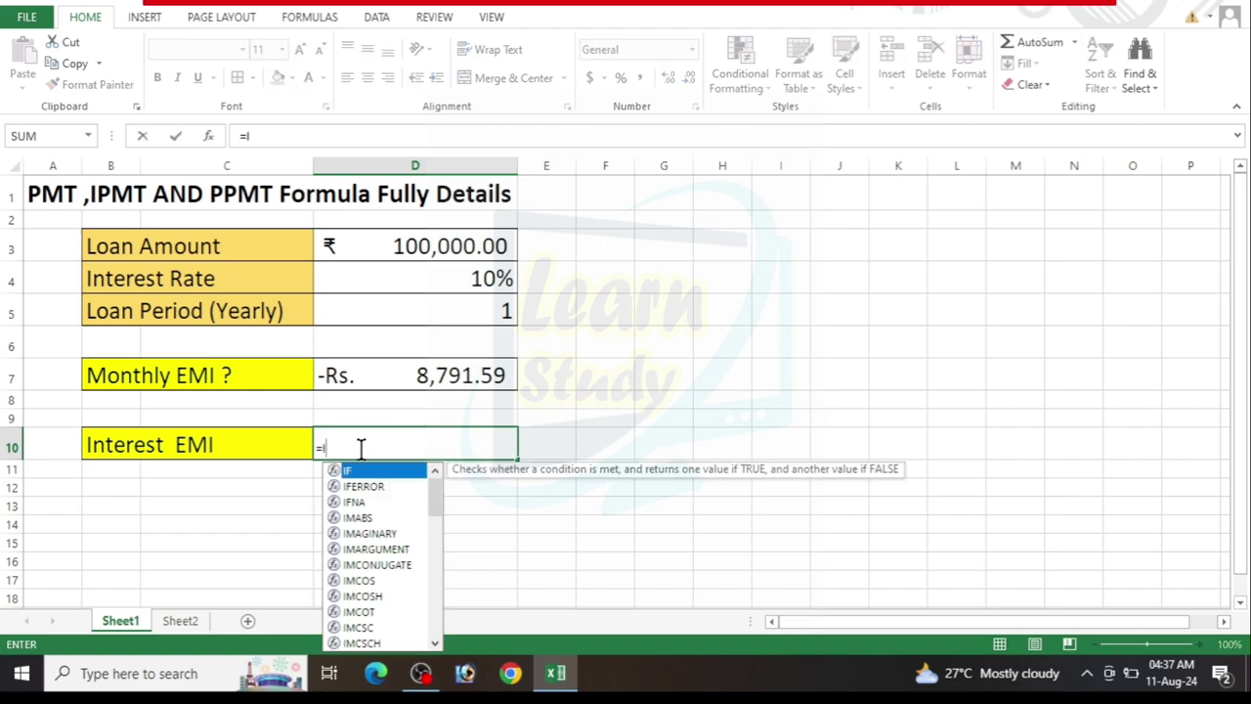
text(PM)
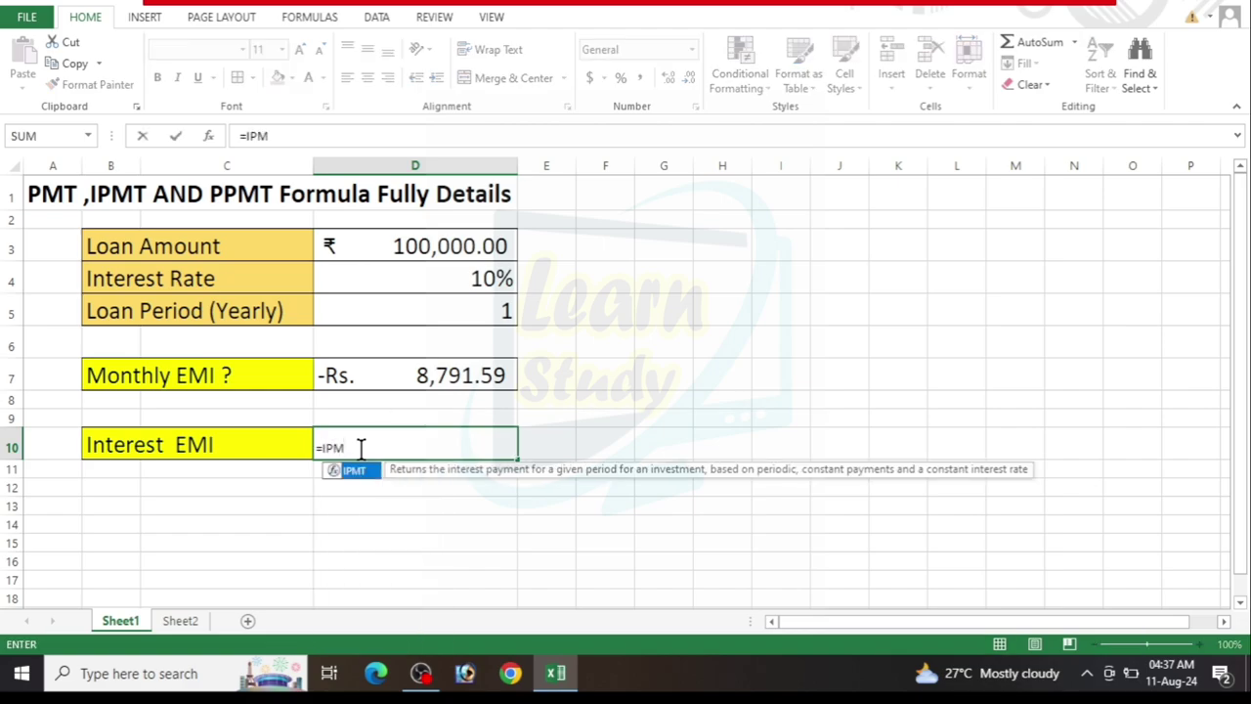
key(Tab)
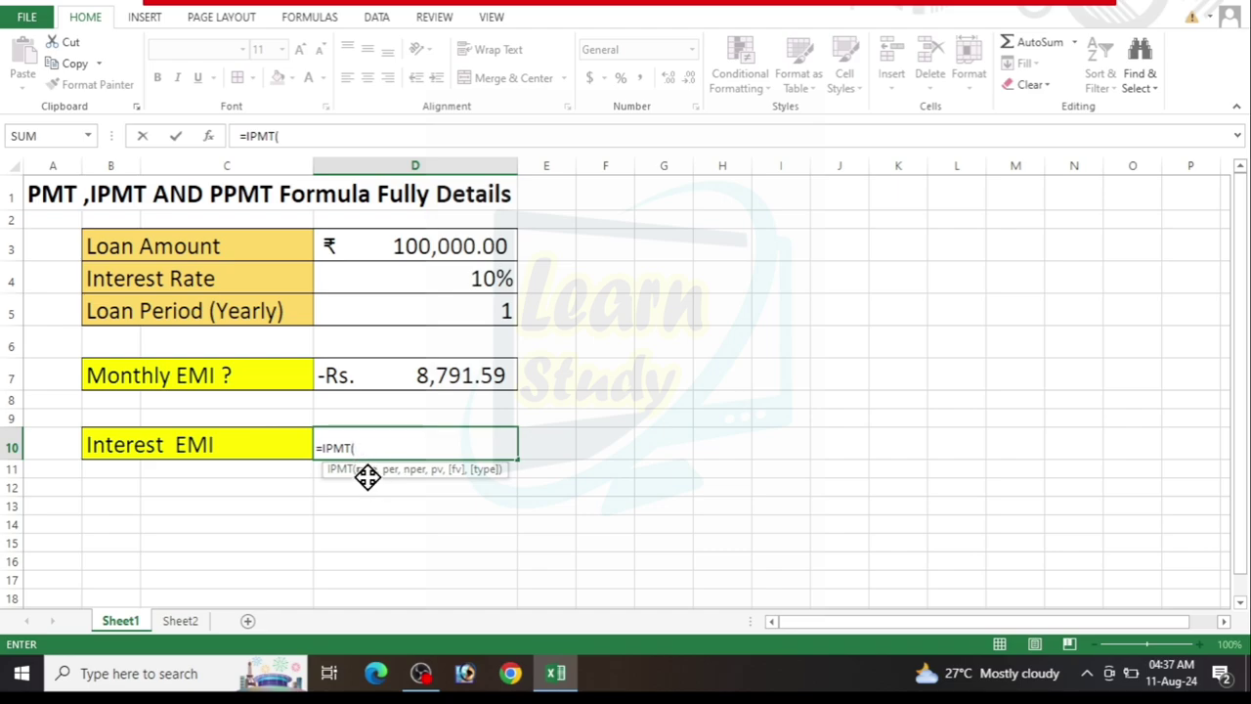
click(468, 281)
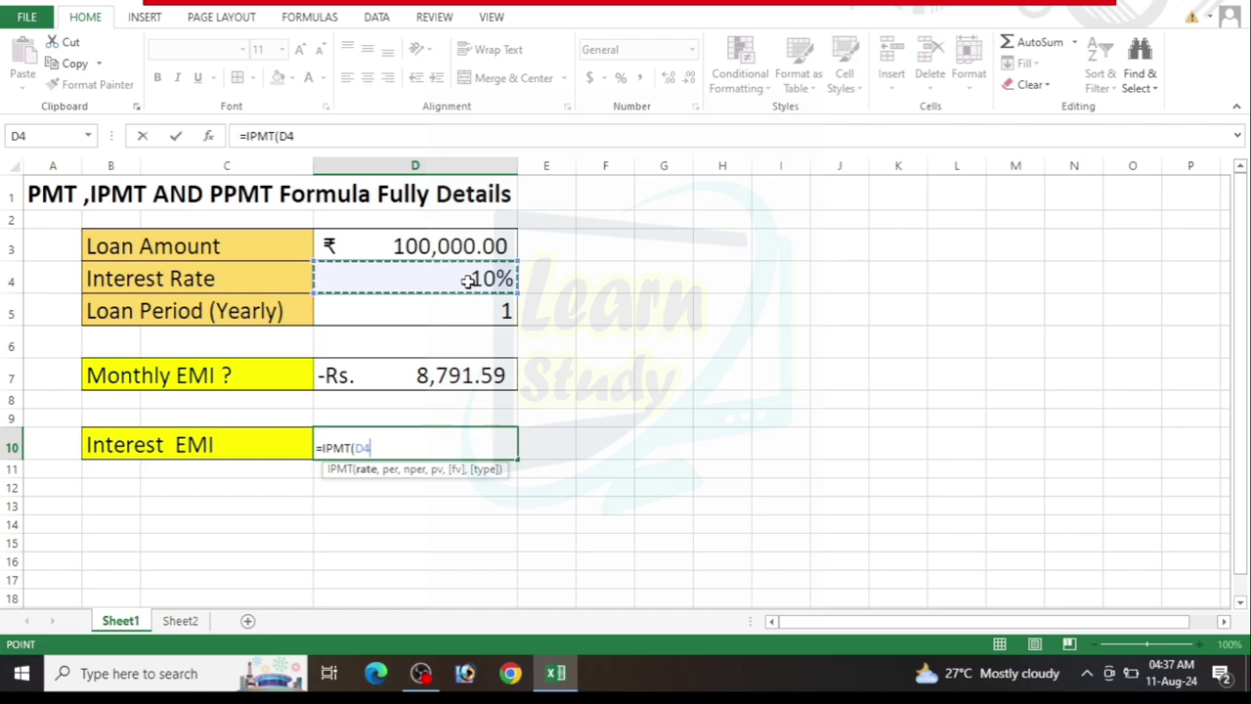
text(/12)
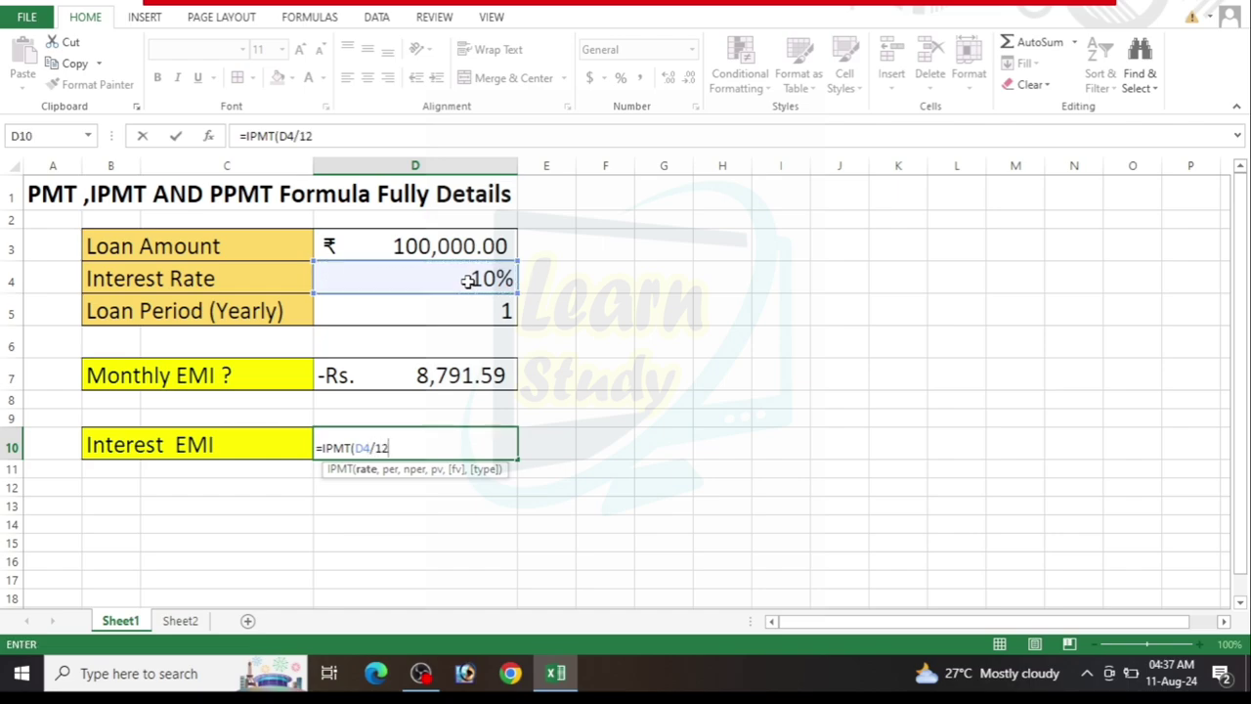
text(,)
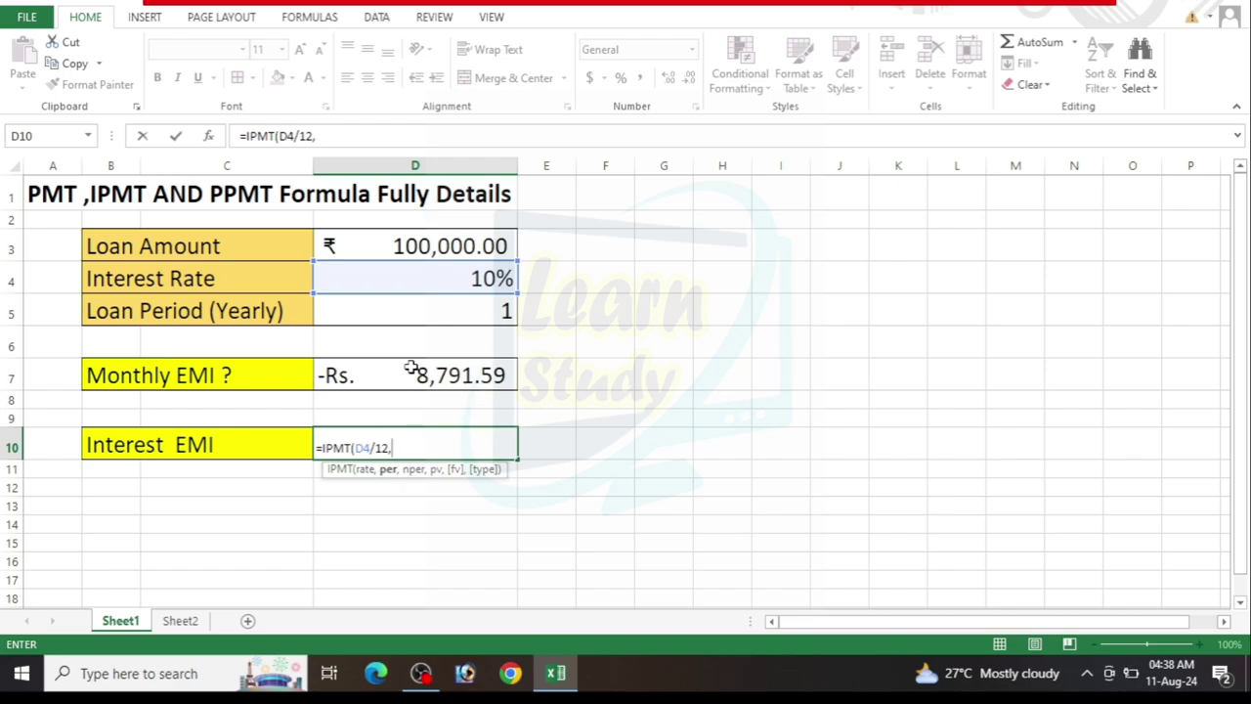
text(1)
text(,)
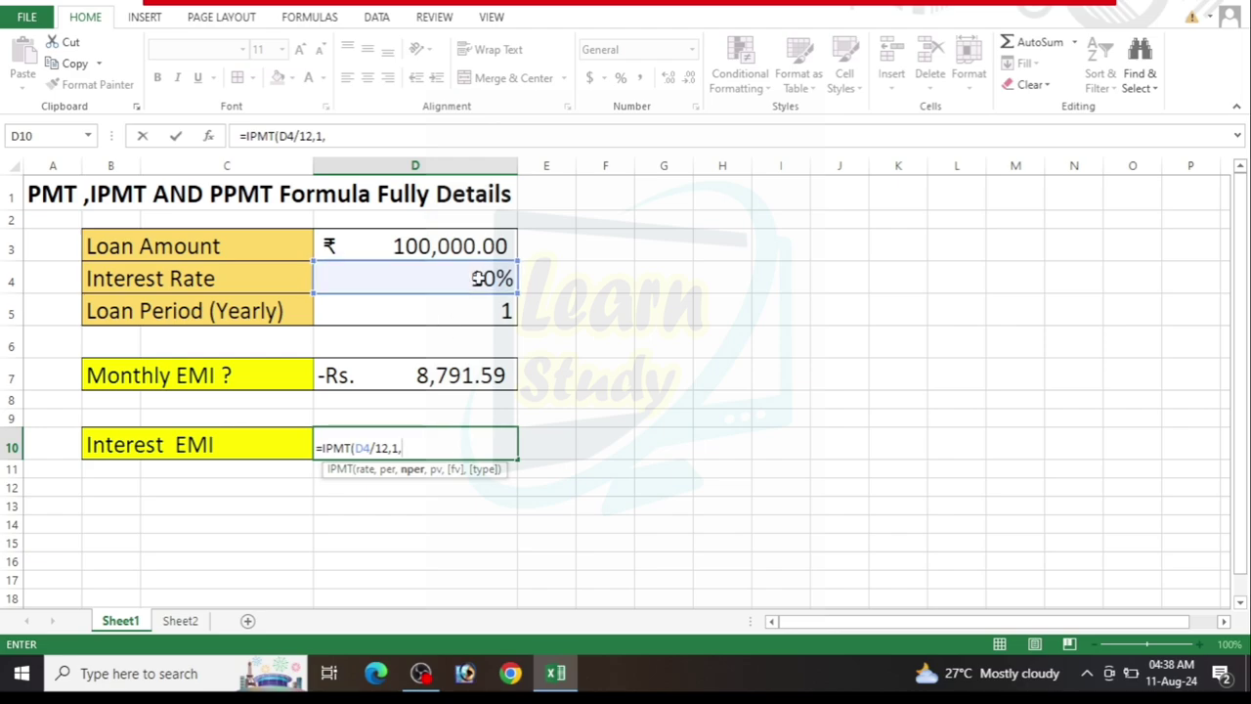
click(480, 317)
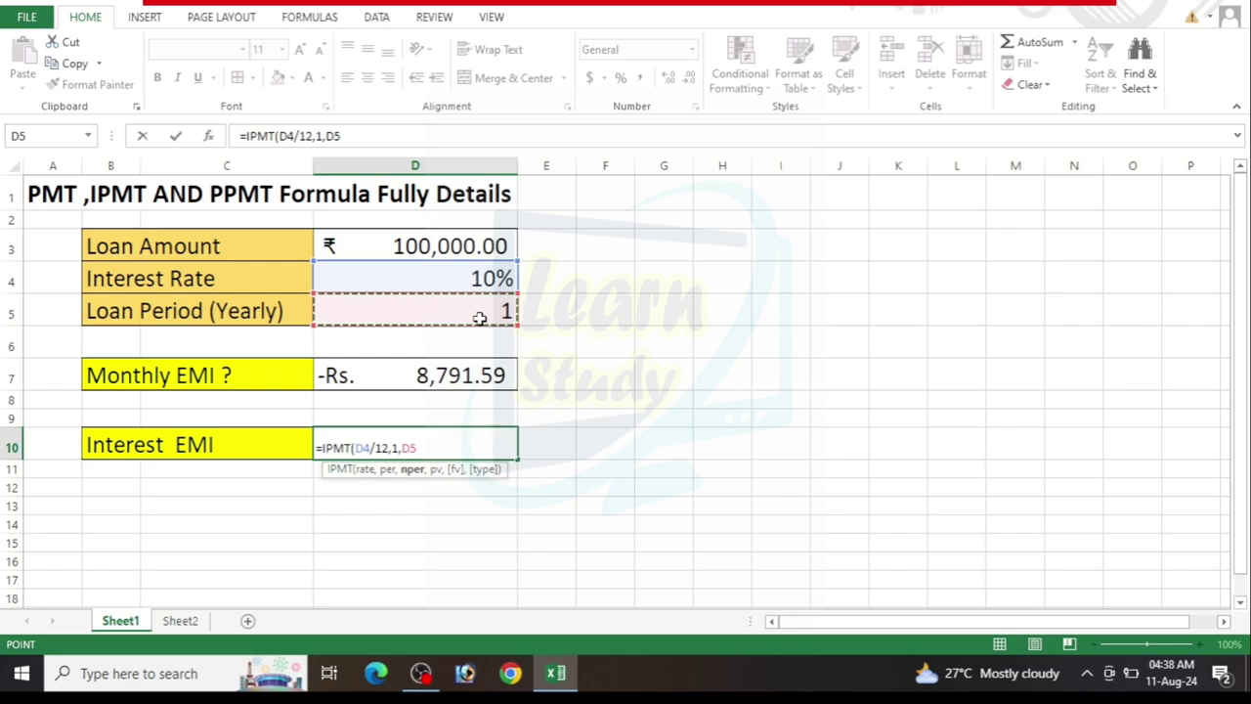
text(*1)
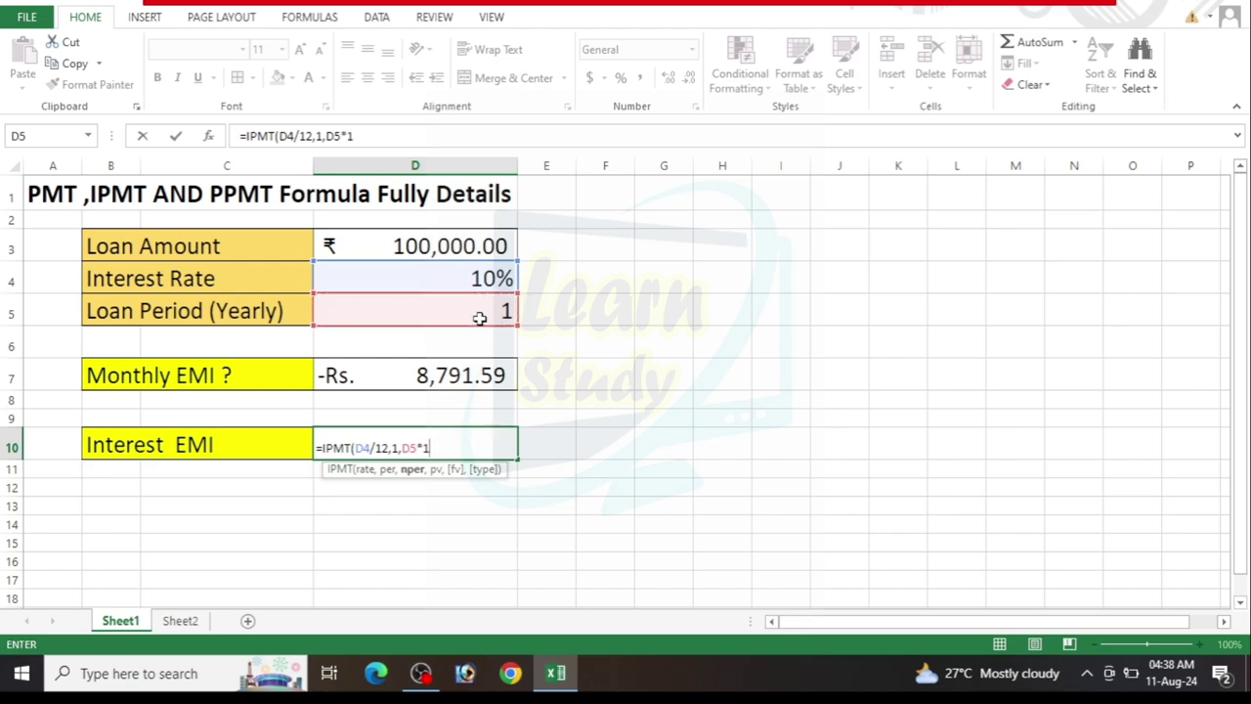
text(2)
text(,)
click(442, 248)
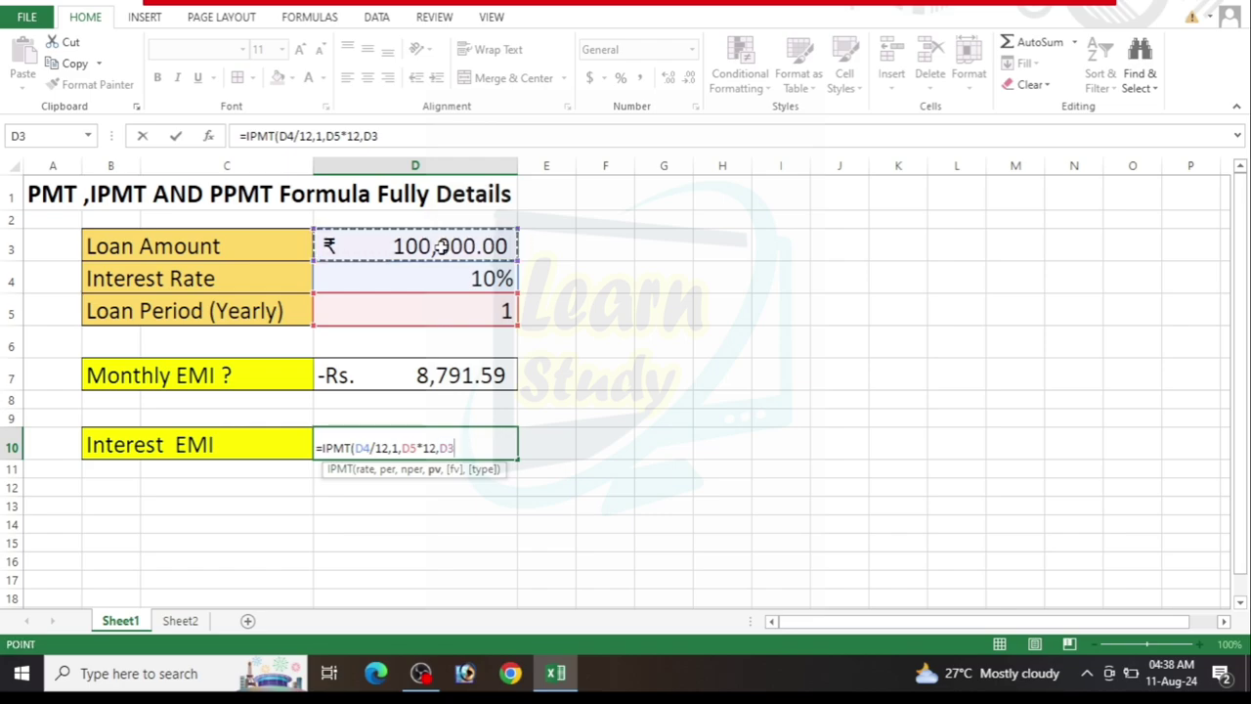
key(Return)
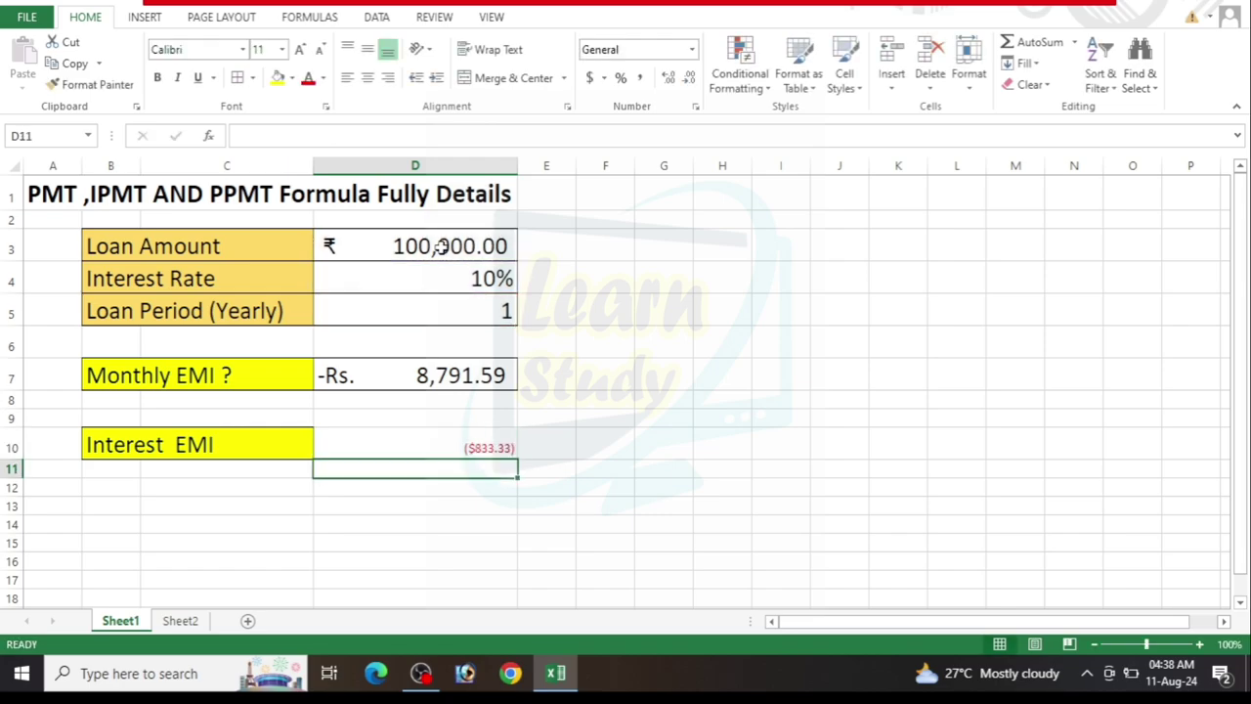
click(449, 380)
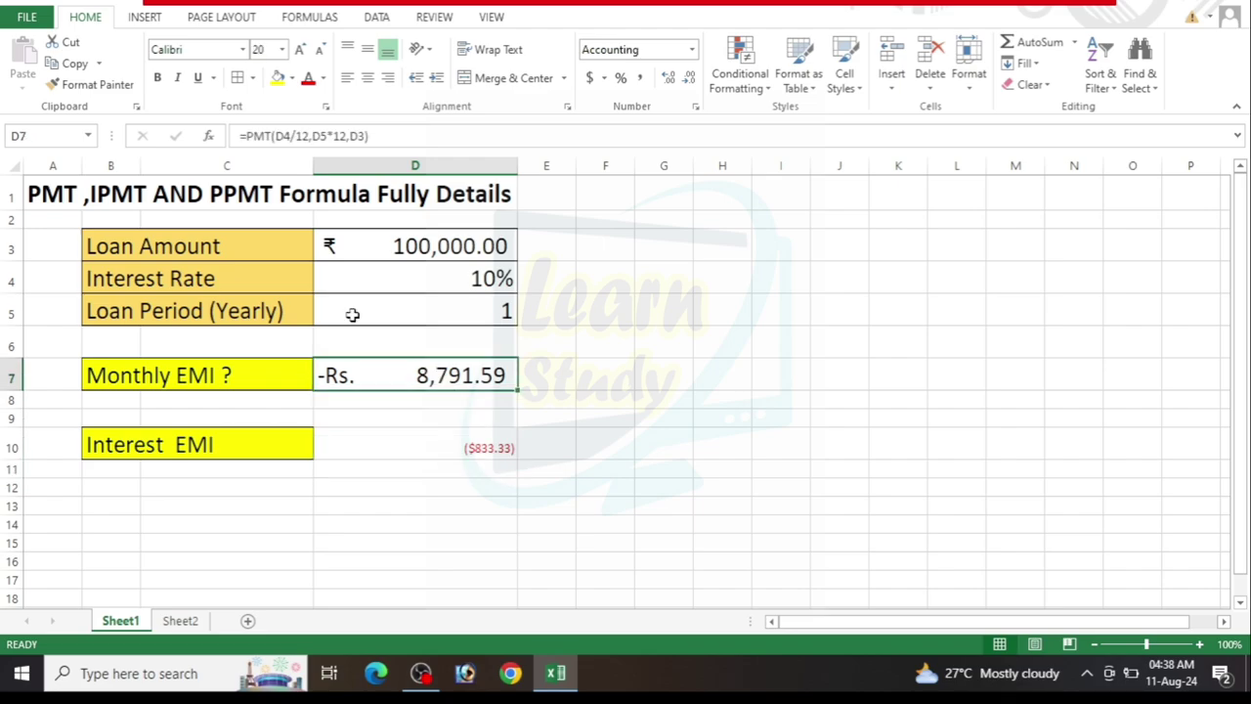
Paint D7's rupee accounting format onto D10 so it reads -Rs. 833.33.
click(97, 84)
click(410, 446)
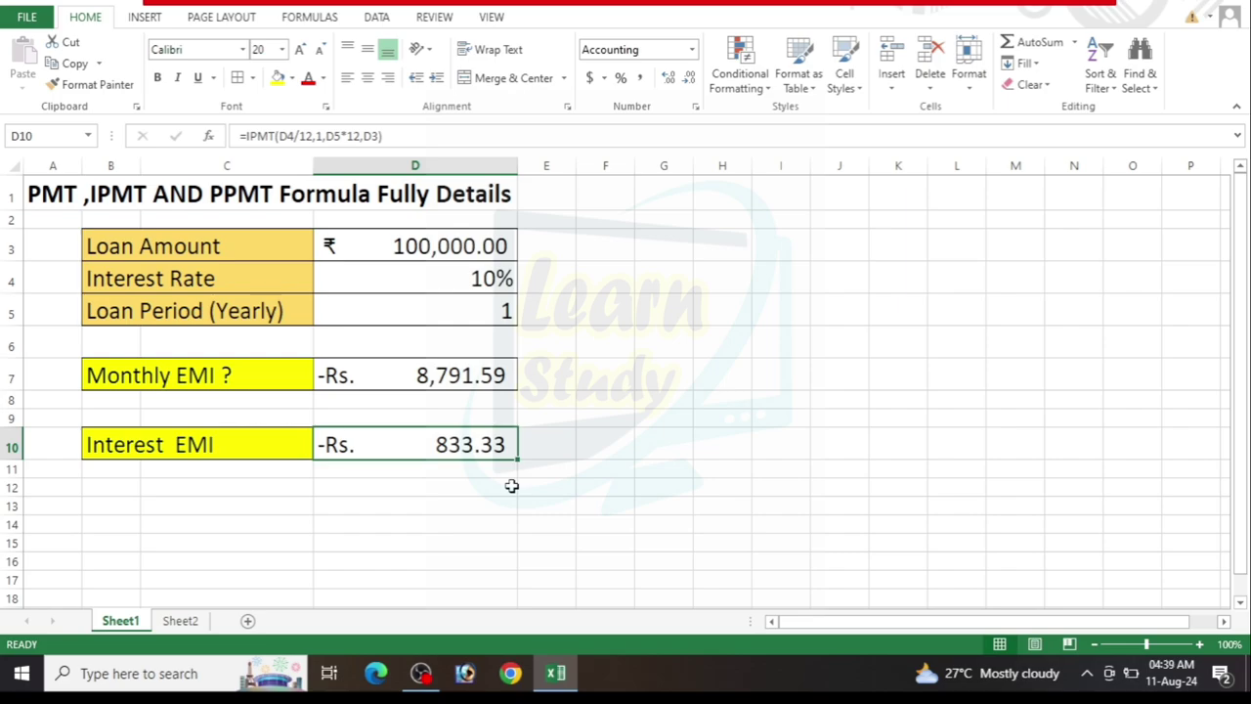
click(224, 445)
click(126, 484)
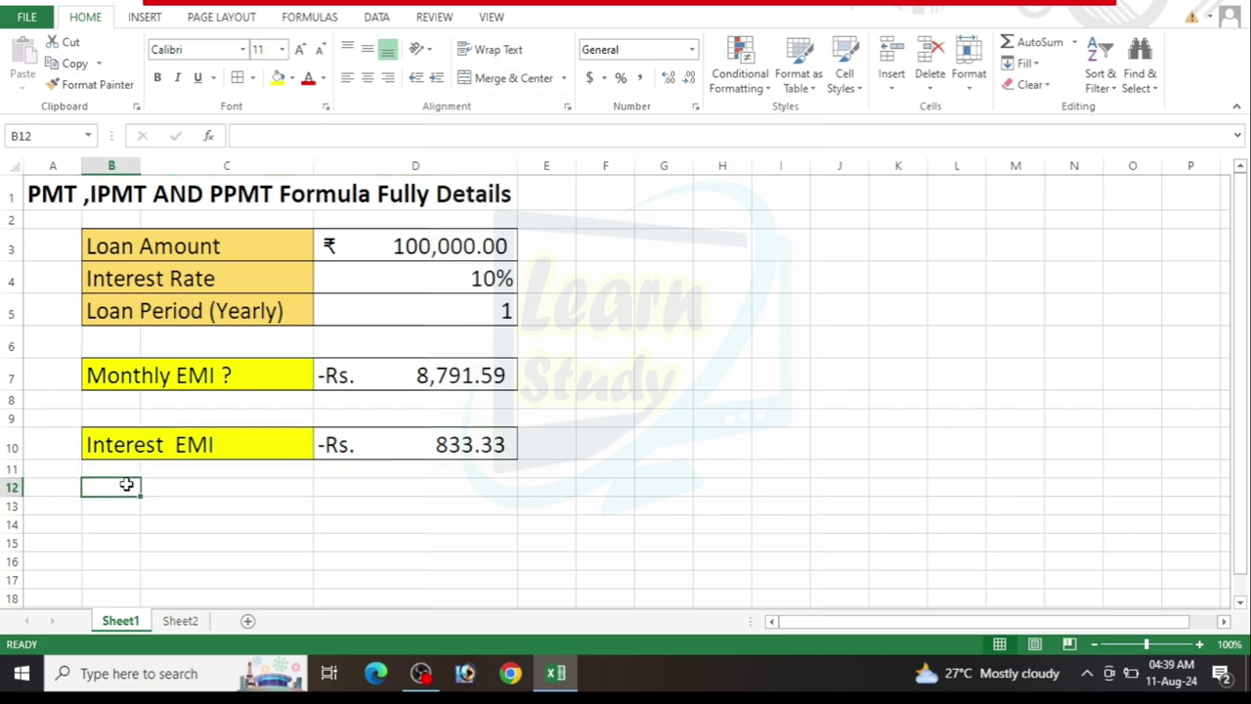
Type the label 'Principal Amount' in B12.
text(p)
key(BackSpace)
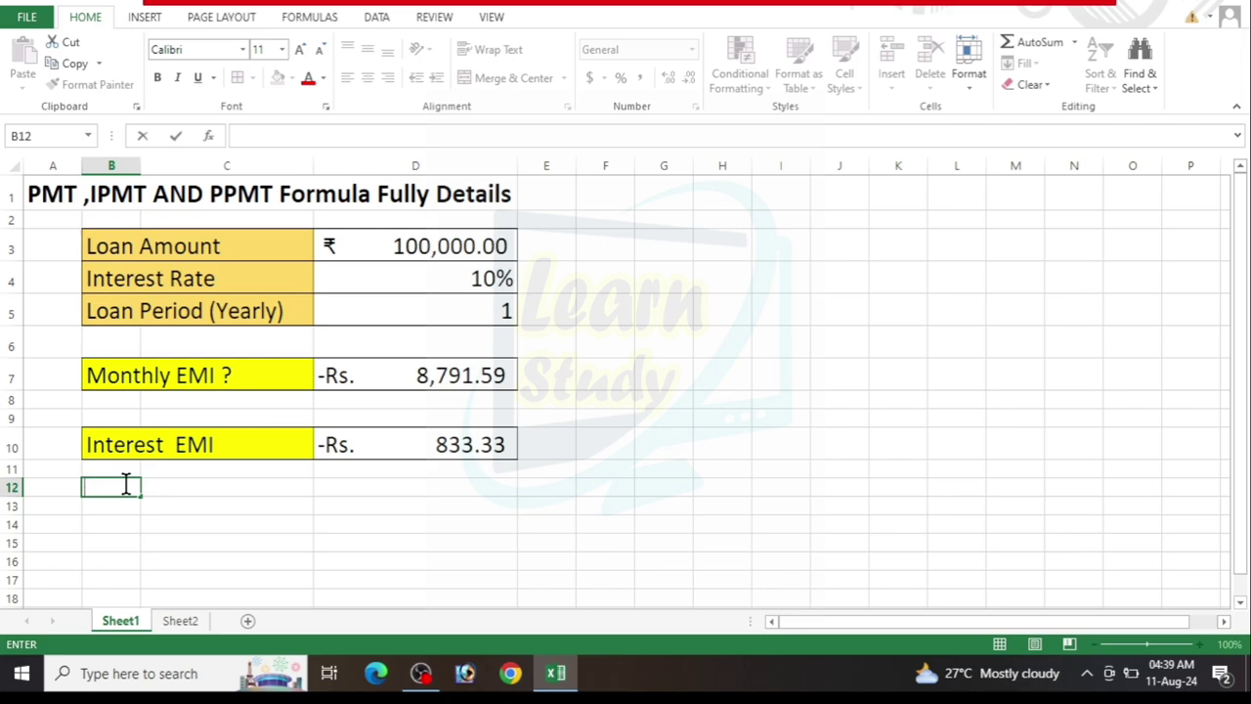
text(Pri)
text(n)
text(cipal)
text( Amoun)
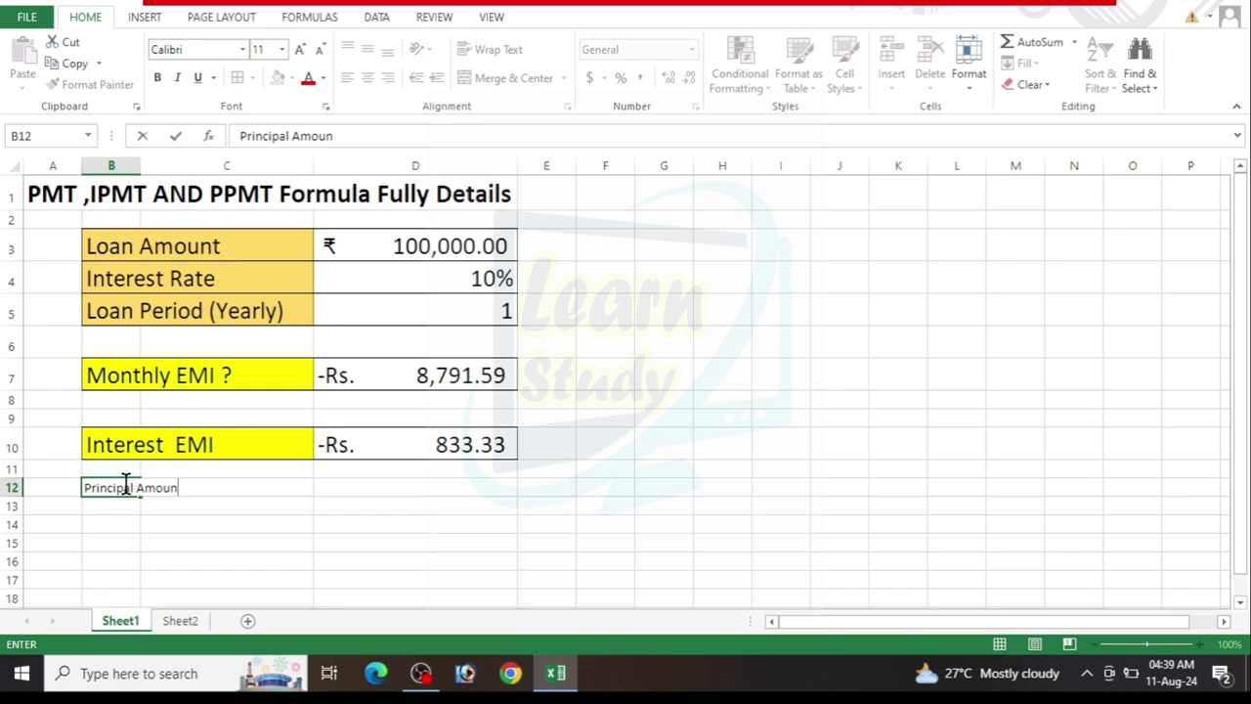
text(t)
key(Return)
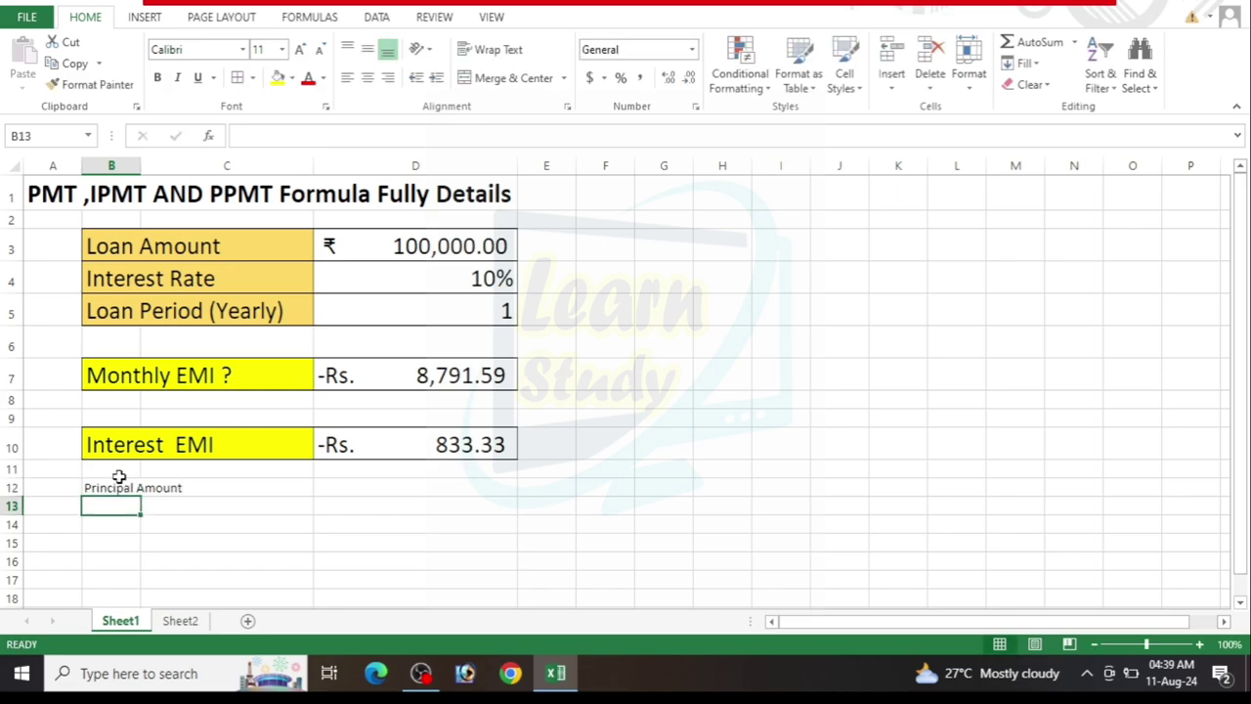
Paint the yellow Interest EMI label style onto B12:C12.
click(128, 446)
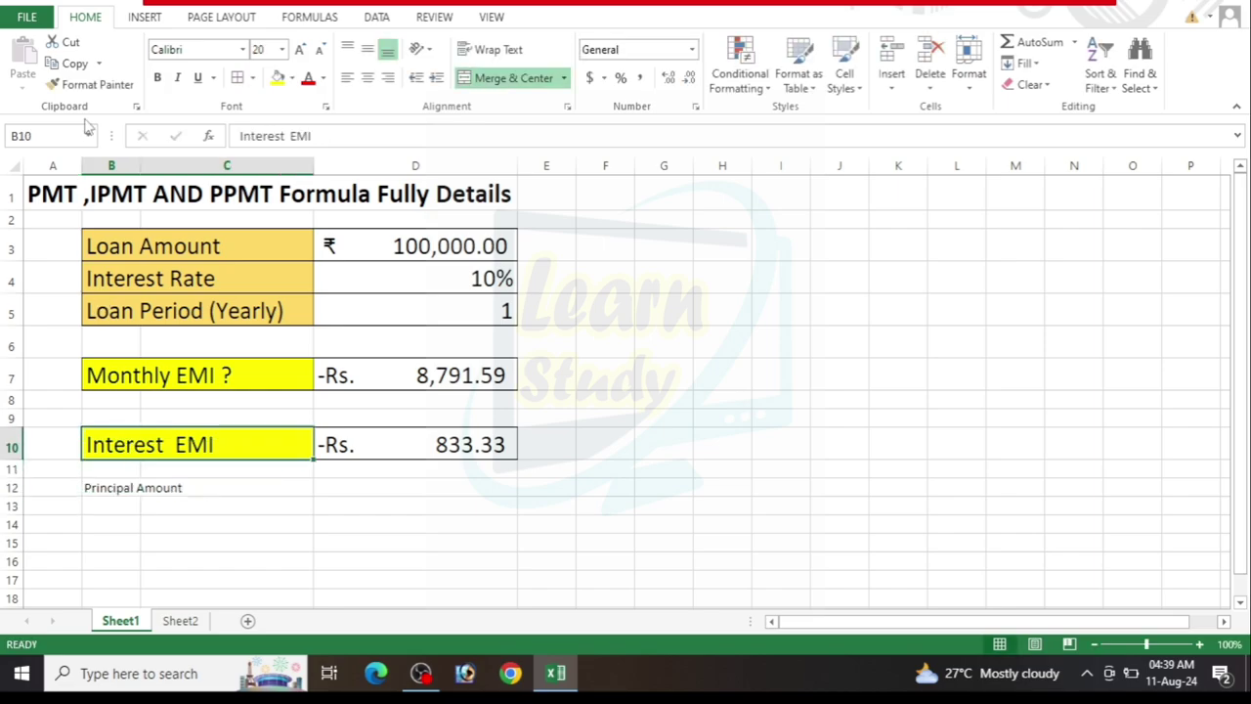
click(92, 84)
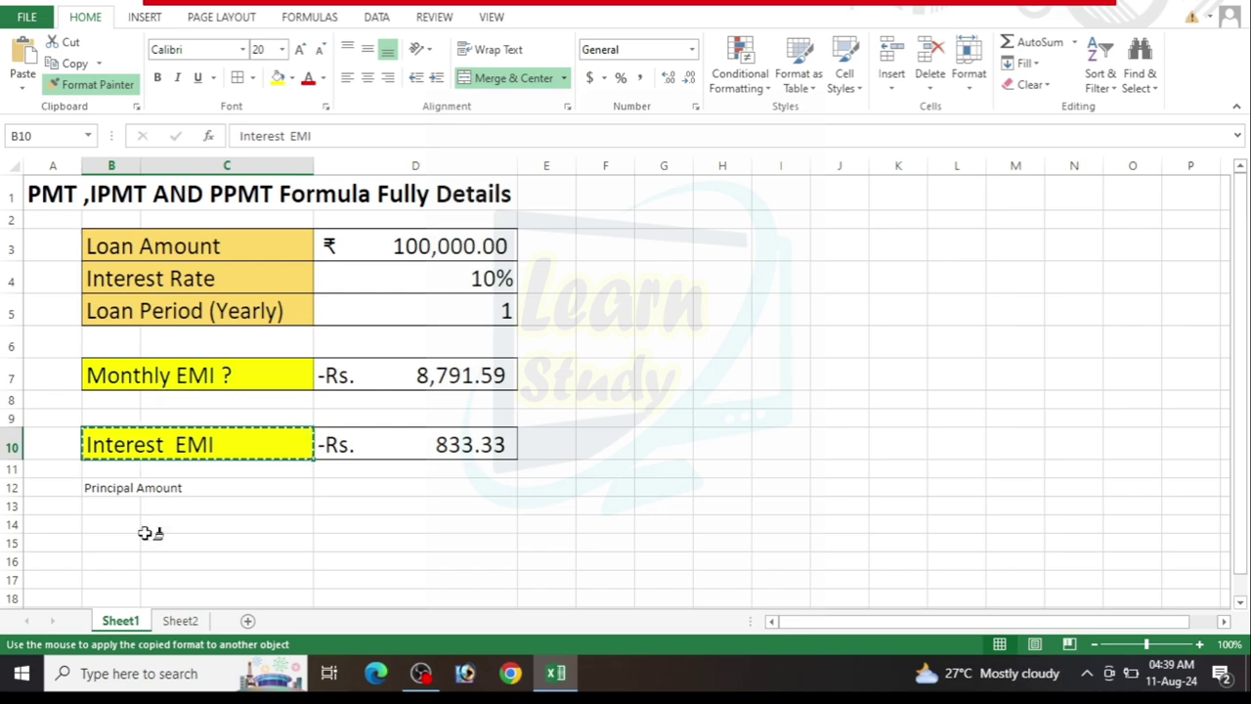
drag(115, 489, 240, 496)
Copy D10's rupee accounting format onto the result cell D12.
click(381, 498)
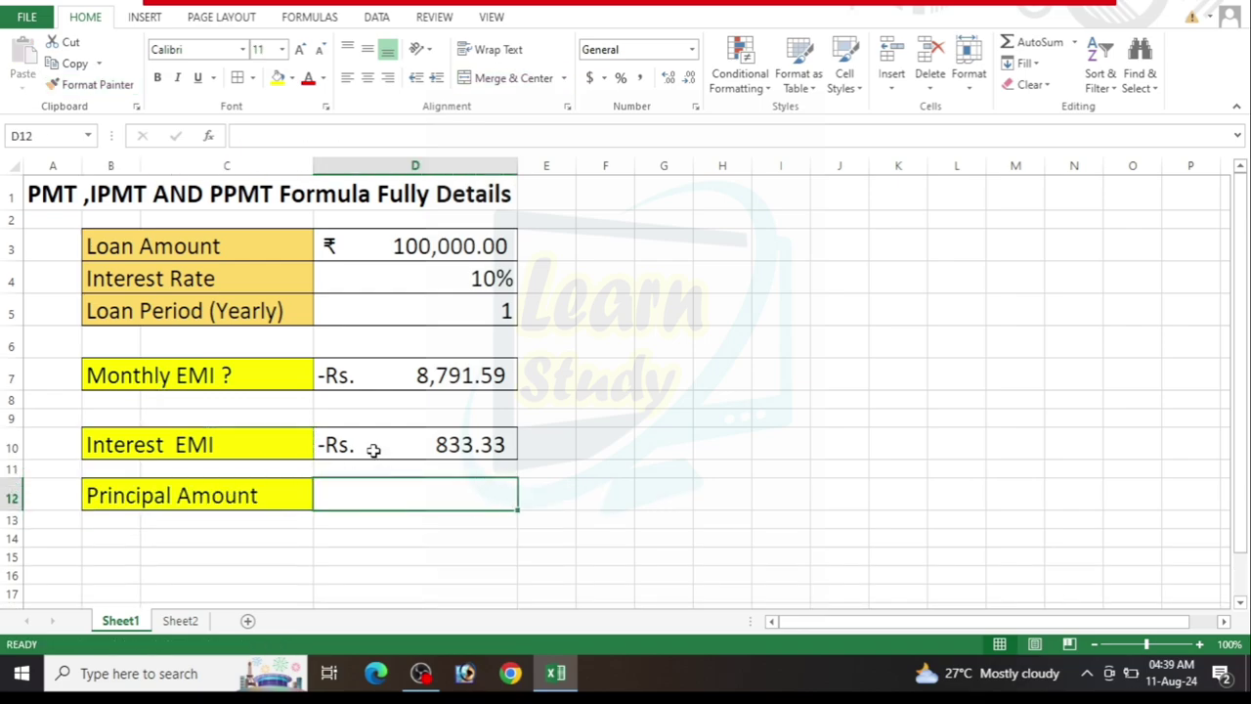
click(374, 442)
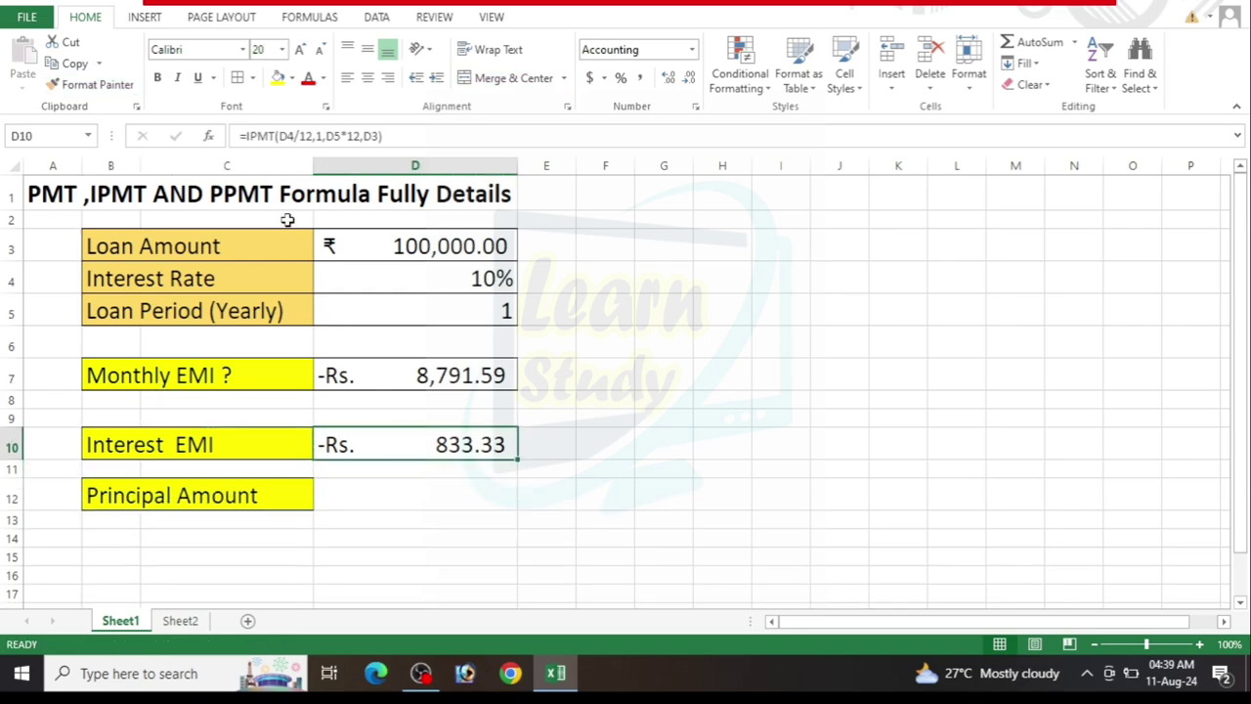
click(98, 85)
click(361, 499)
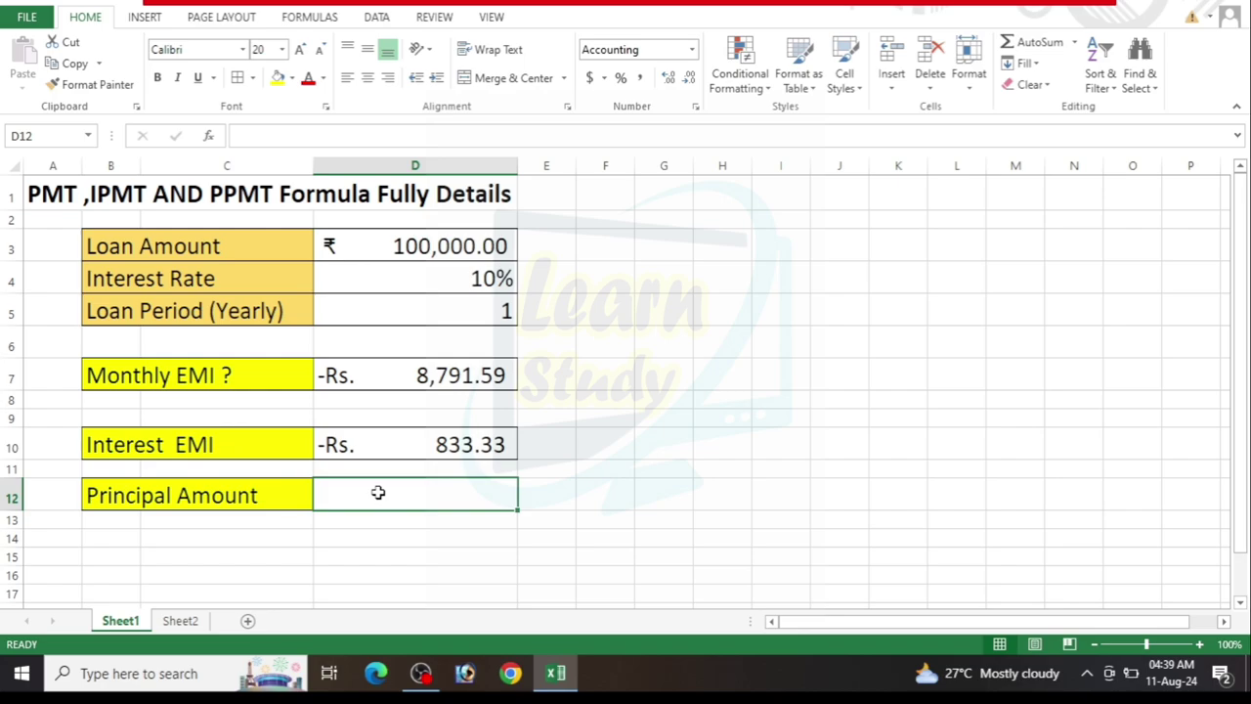
Enter =PPMT(D4/12,1,D5*12,D3) in D12, giving the first month's principal of -Rs. 7,958.26.
text(=)
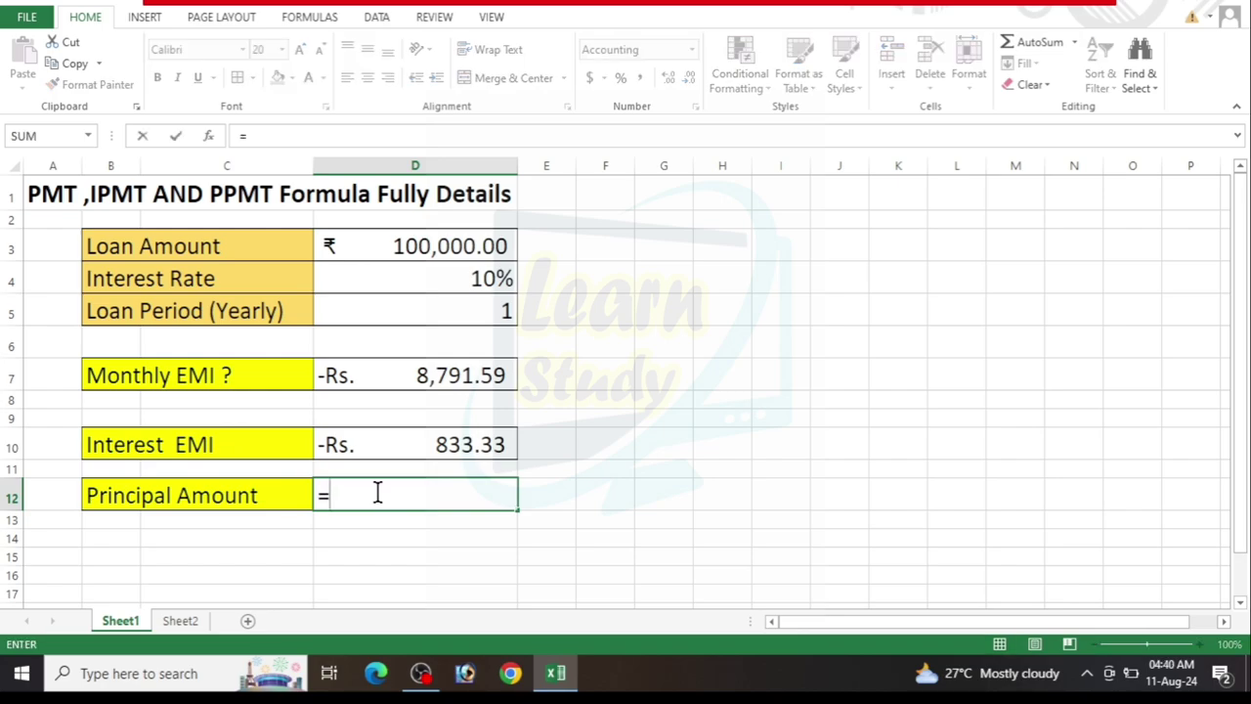
text(pp)
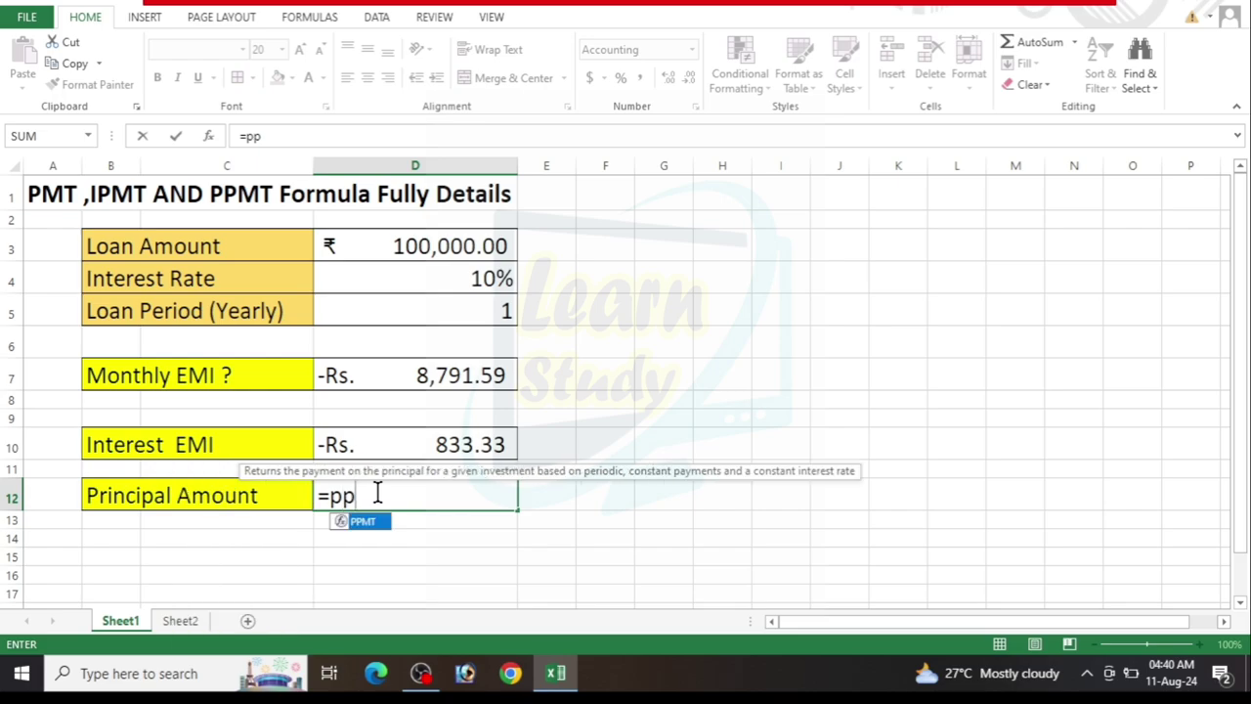
key(Tab)
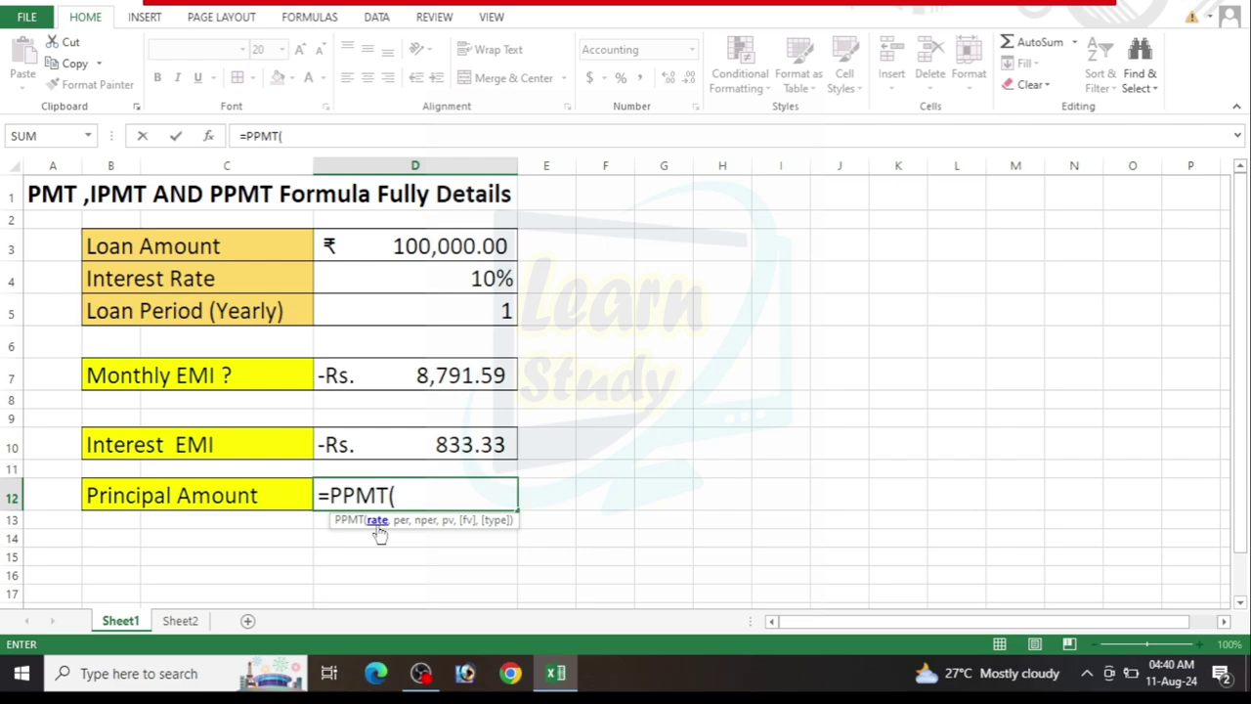
click(447, 279)
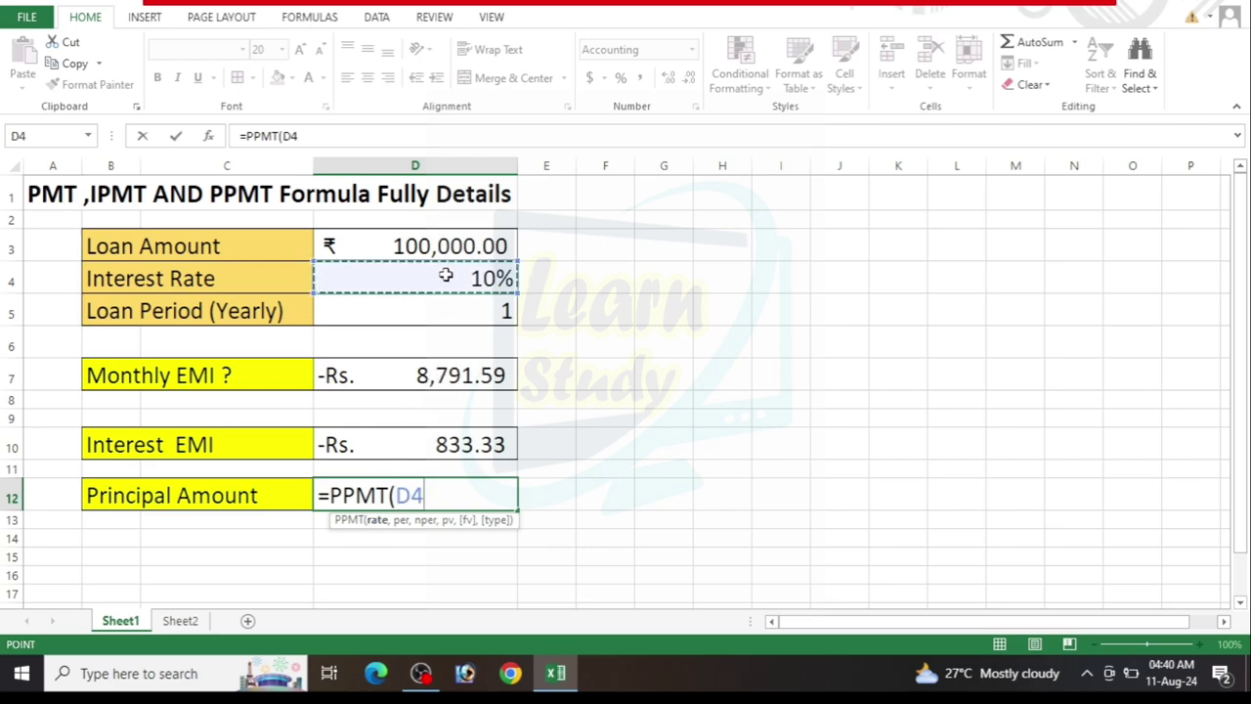
text(/)
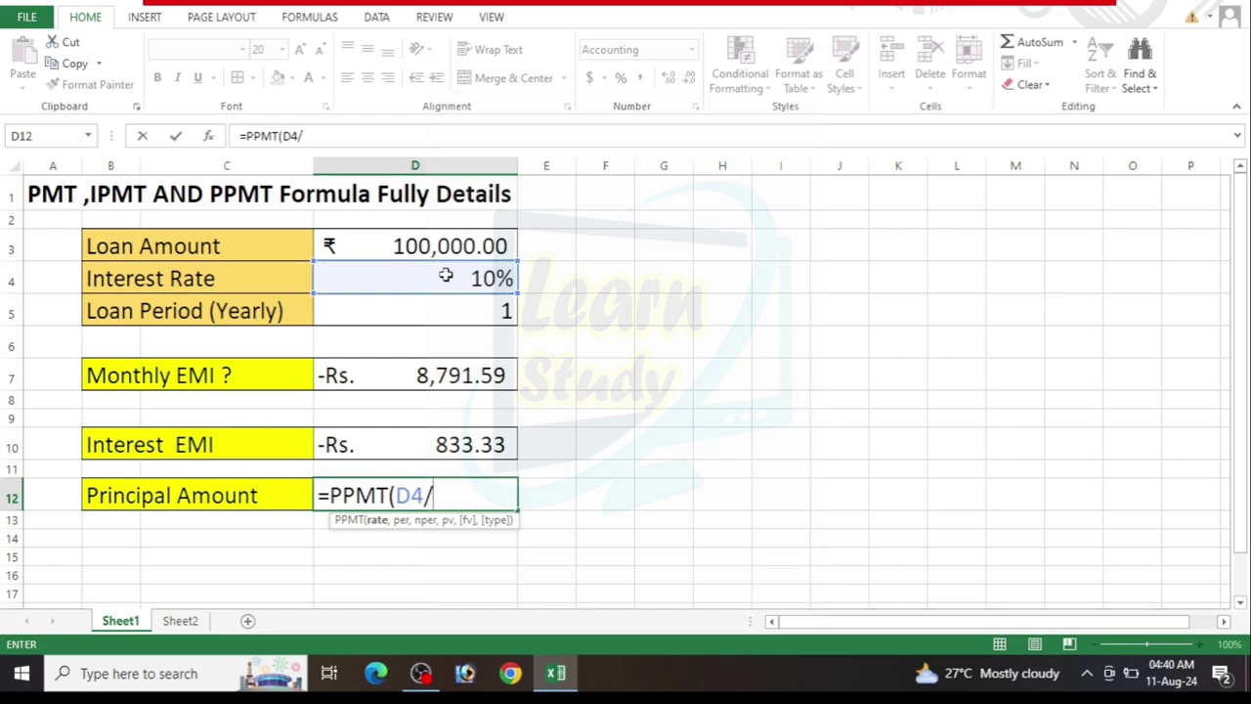
text(12)
text(,)
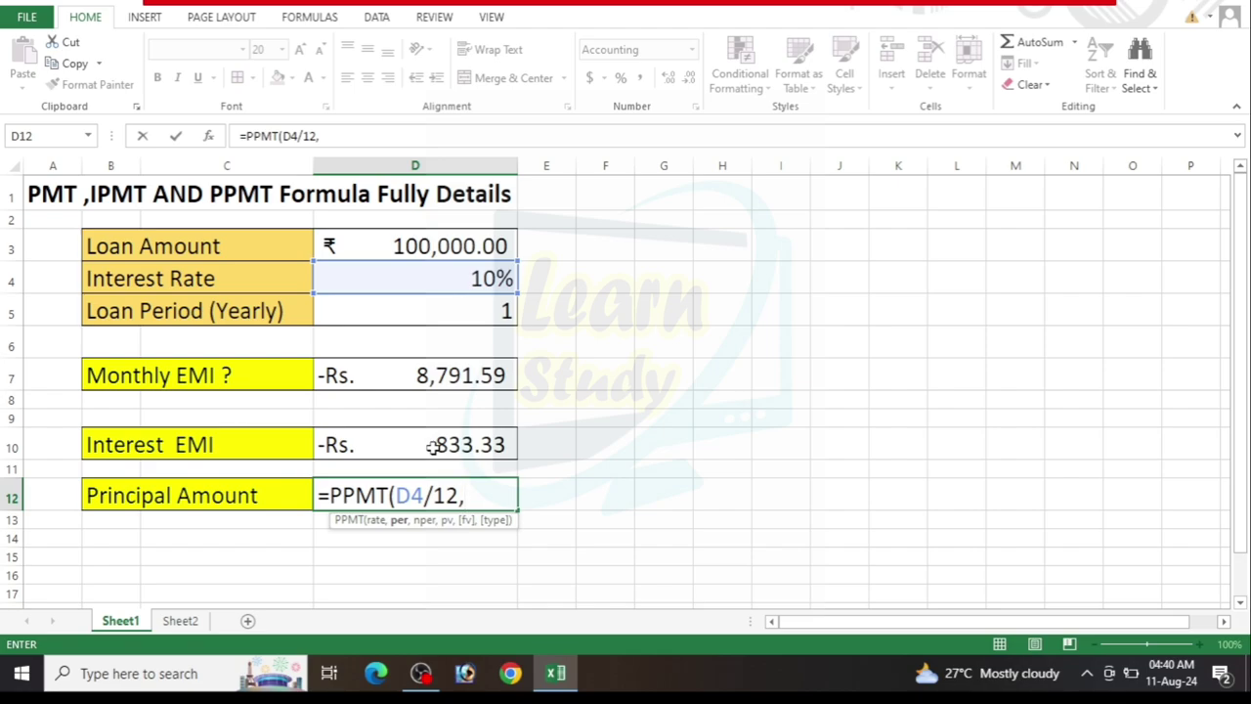
text(1)
text(,)
click(459, 317)
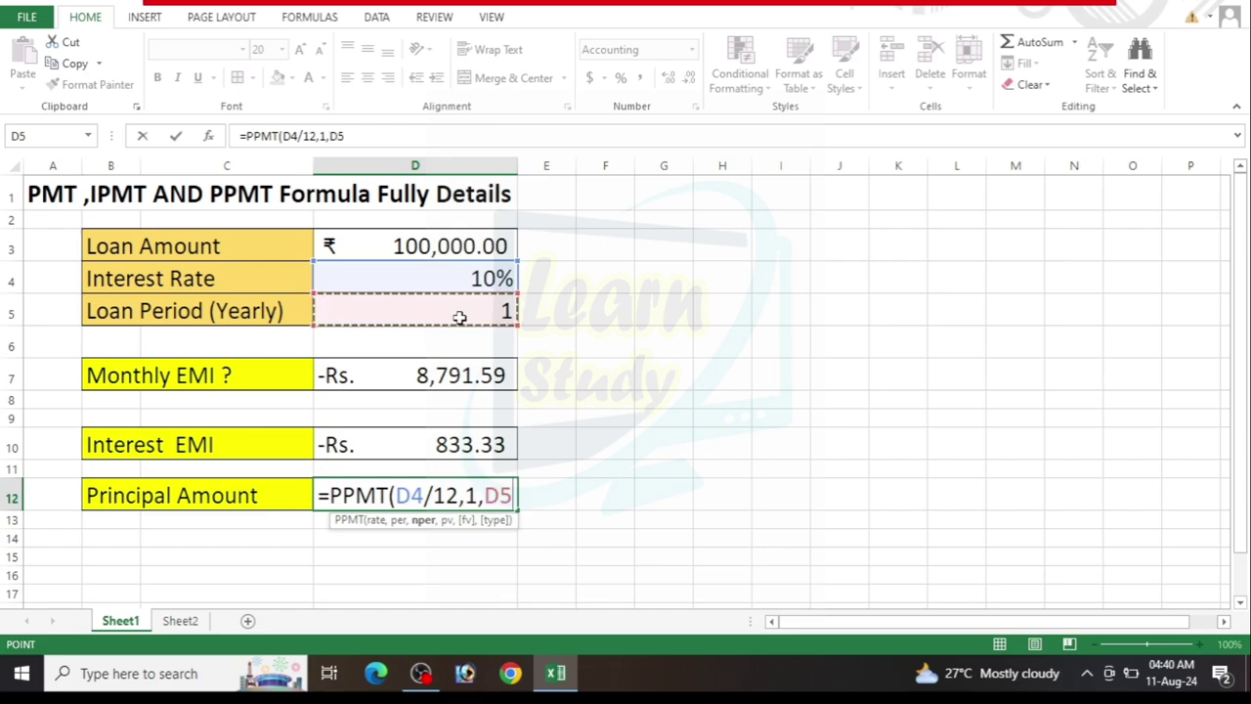
text(*)
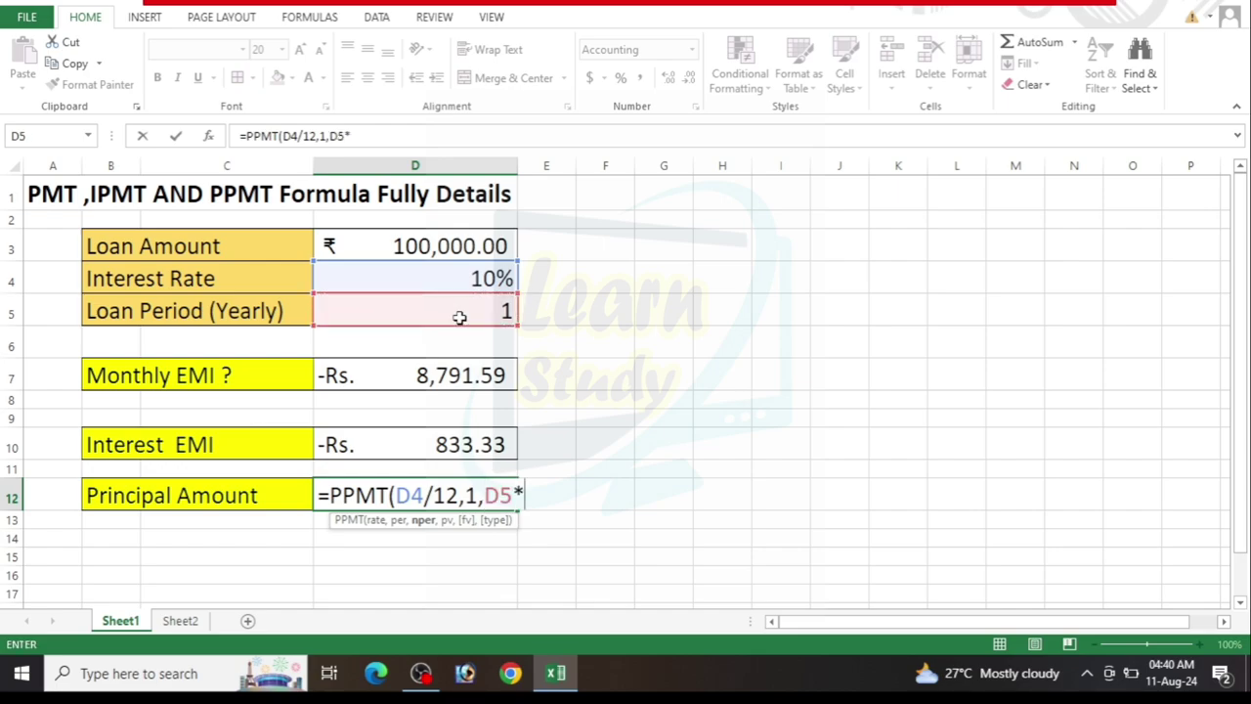
text(12)
text(,)
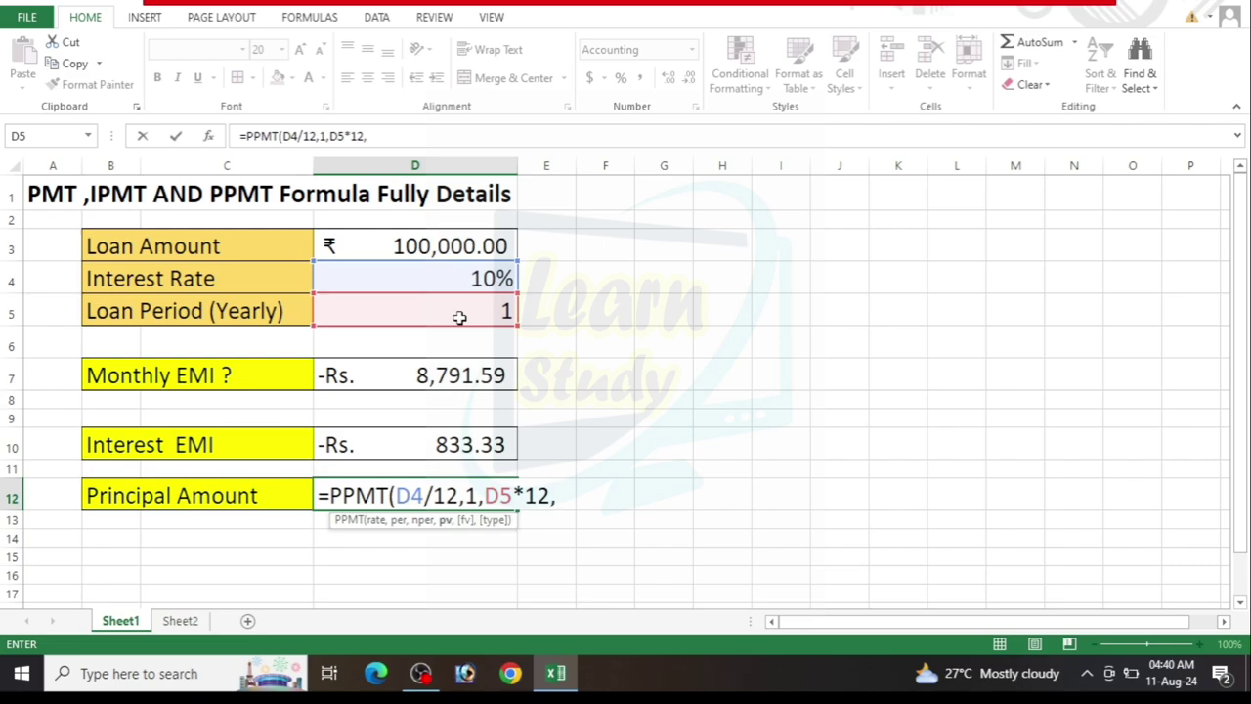
click(445, 246)
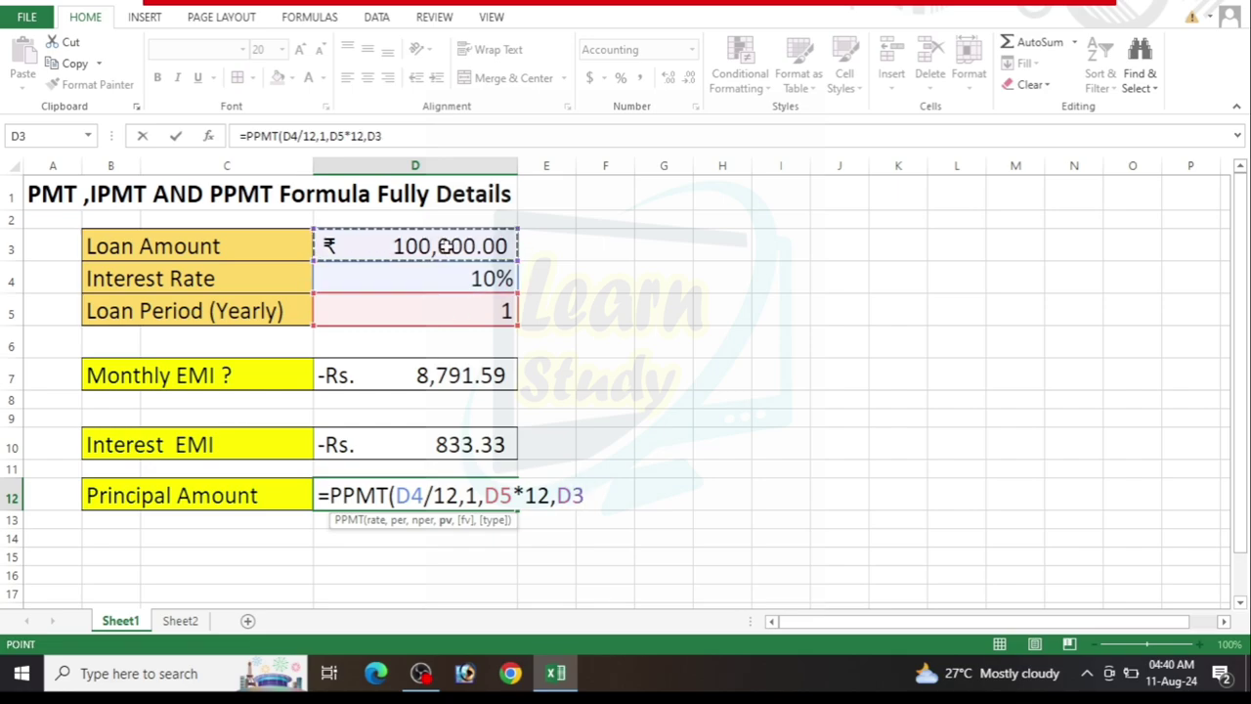
key(Return)
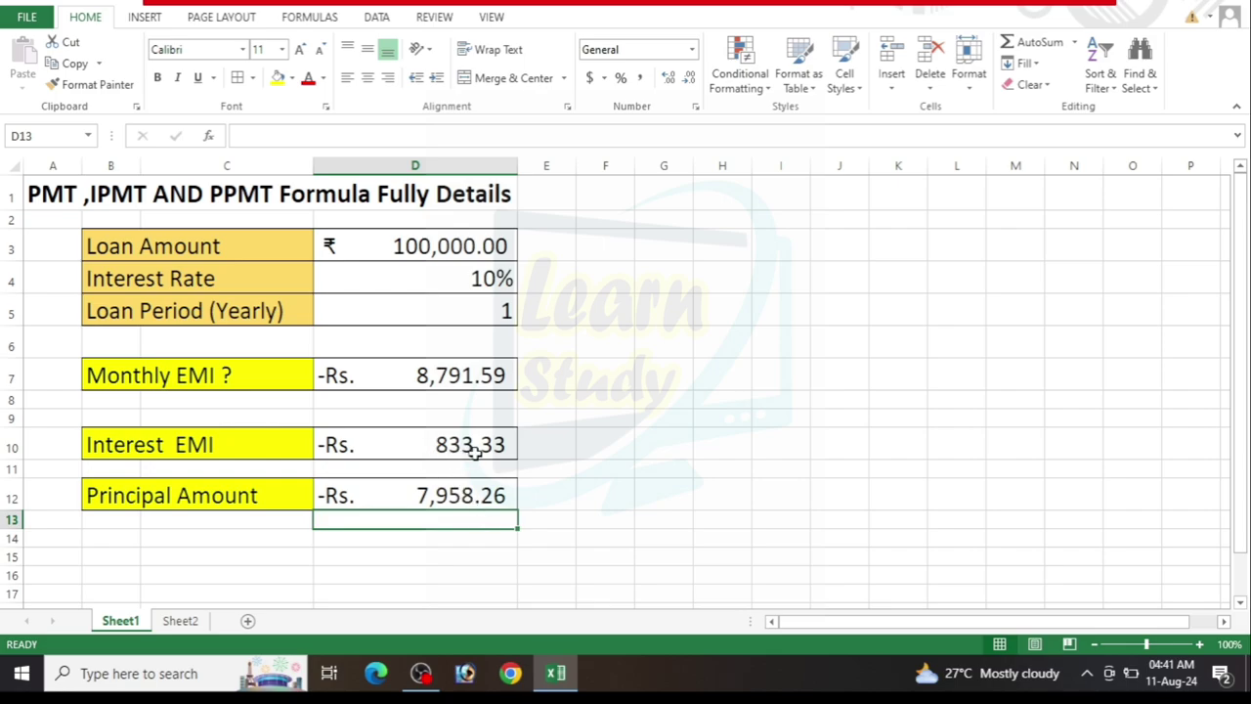
Copy D12's formatting onto D14 with the Format Painter.
click(345, 557)
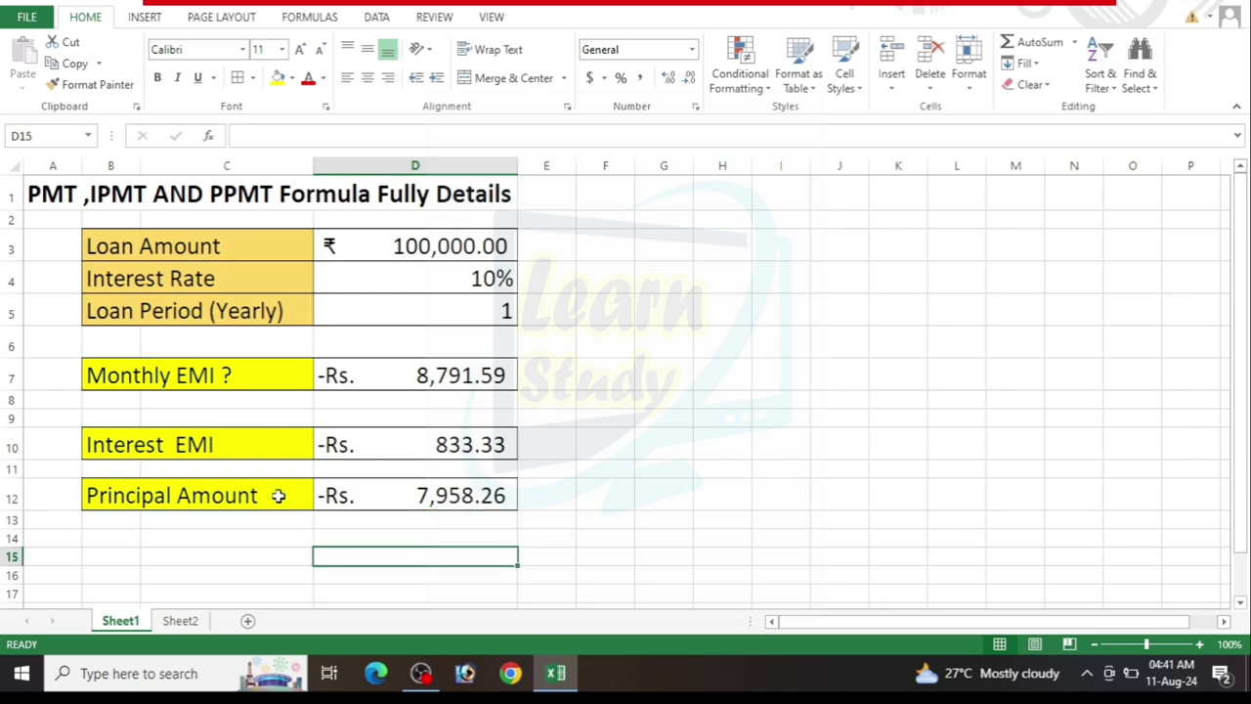
click(372, 494)
click(95, 85)
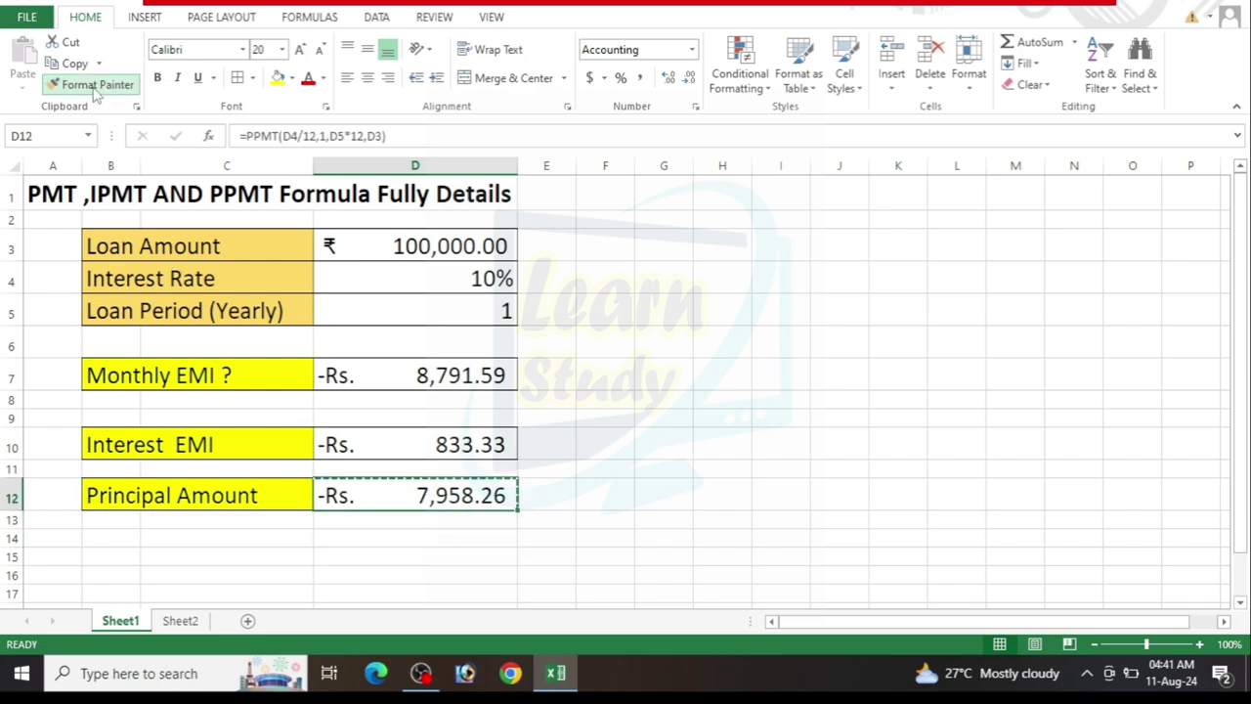
click(338, 544)
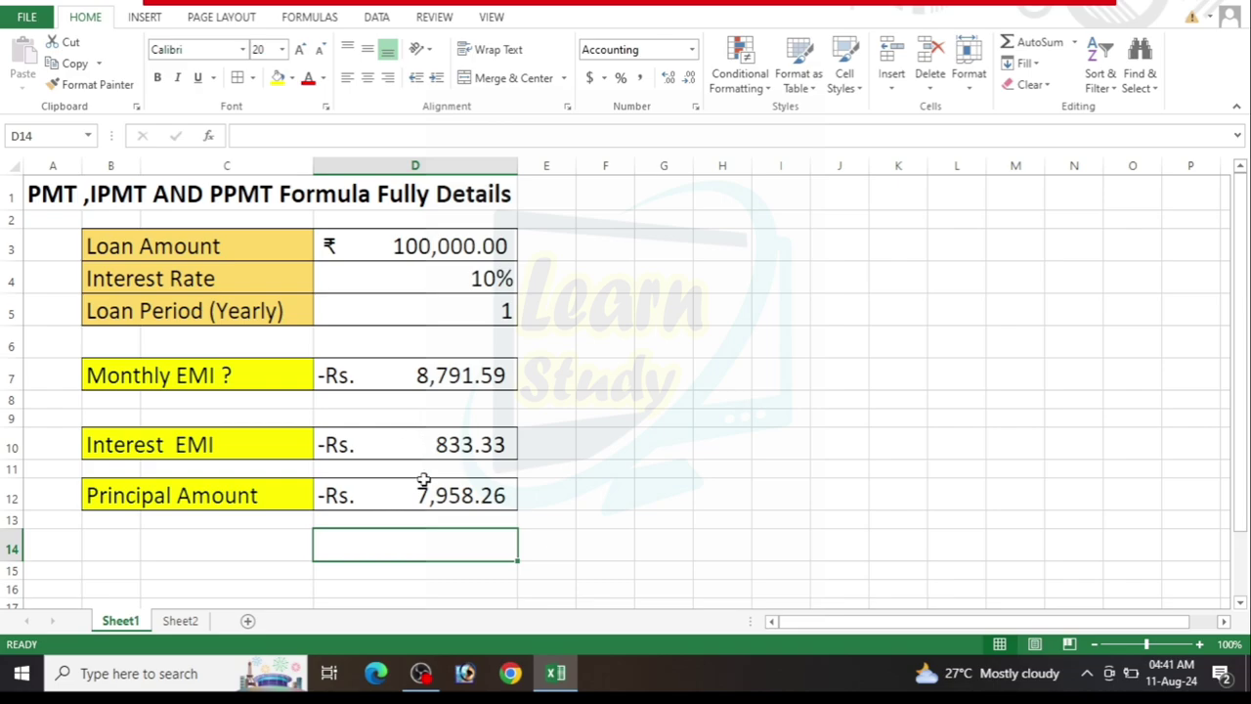
Enter =D10+D12 in D14 to total -Rs. 8,791.59, matching the monthly EMI.
text(=)
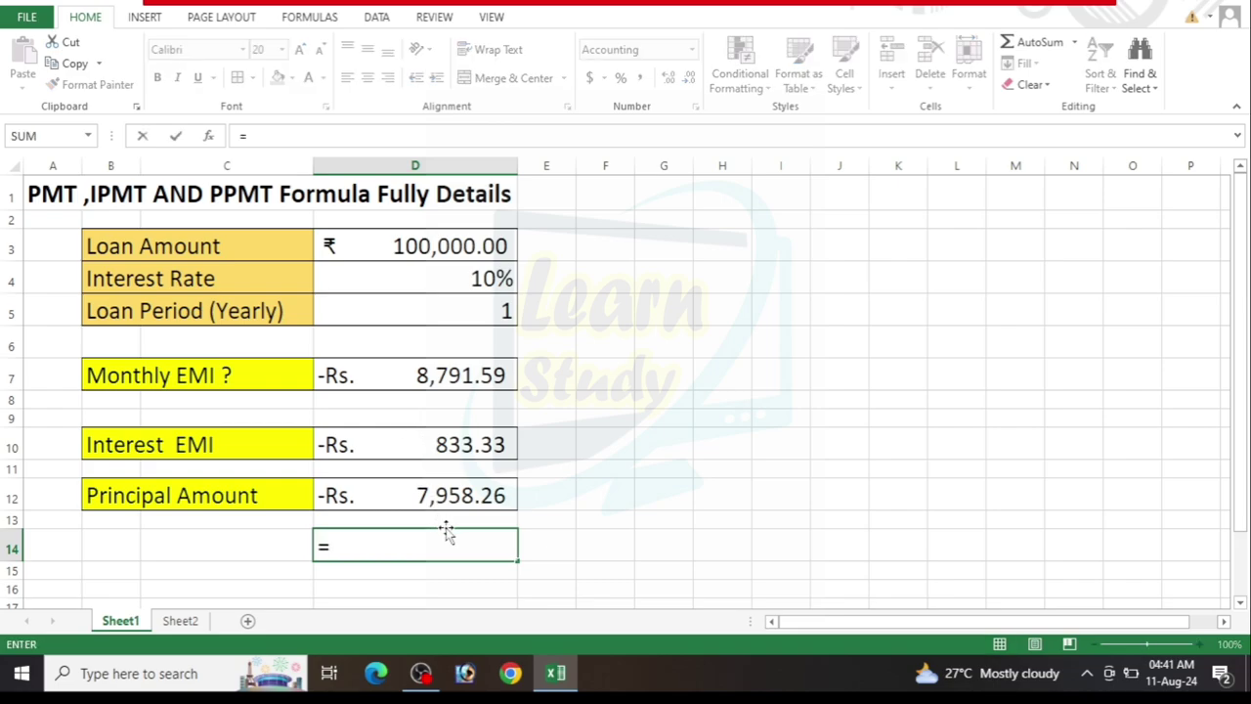
click(445, 446)
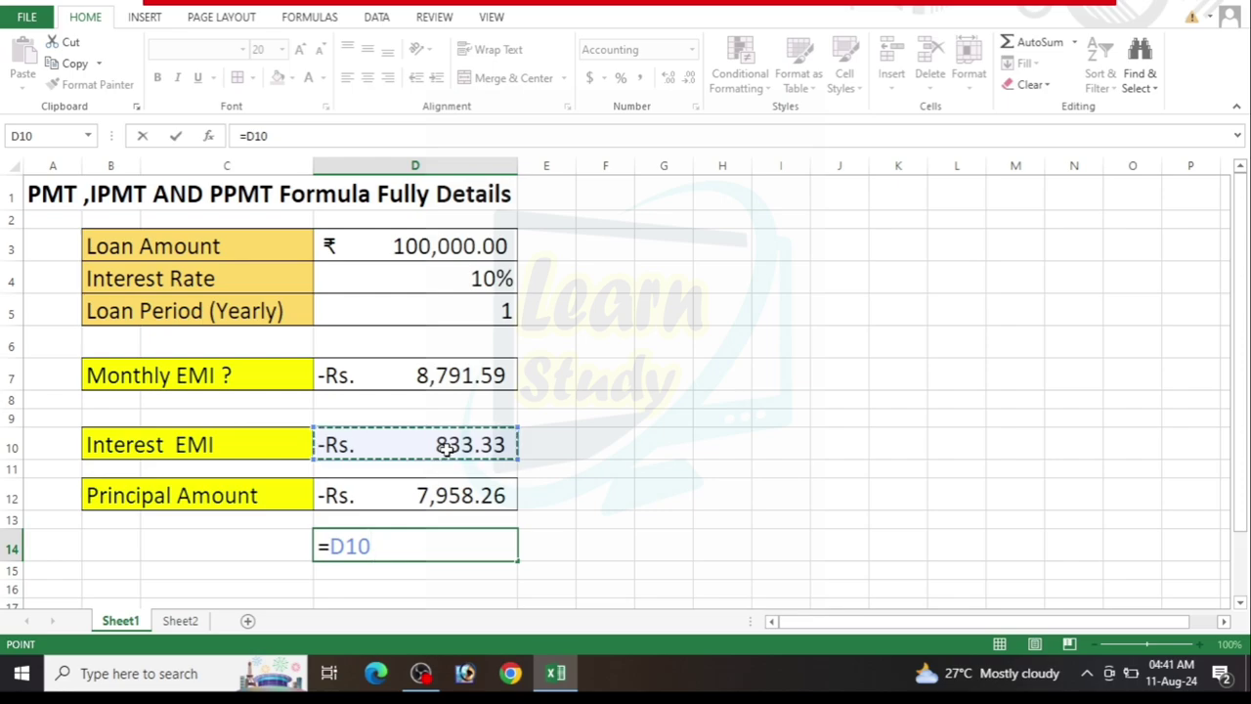
text(+)
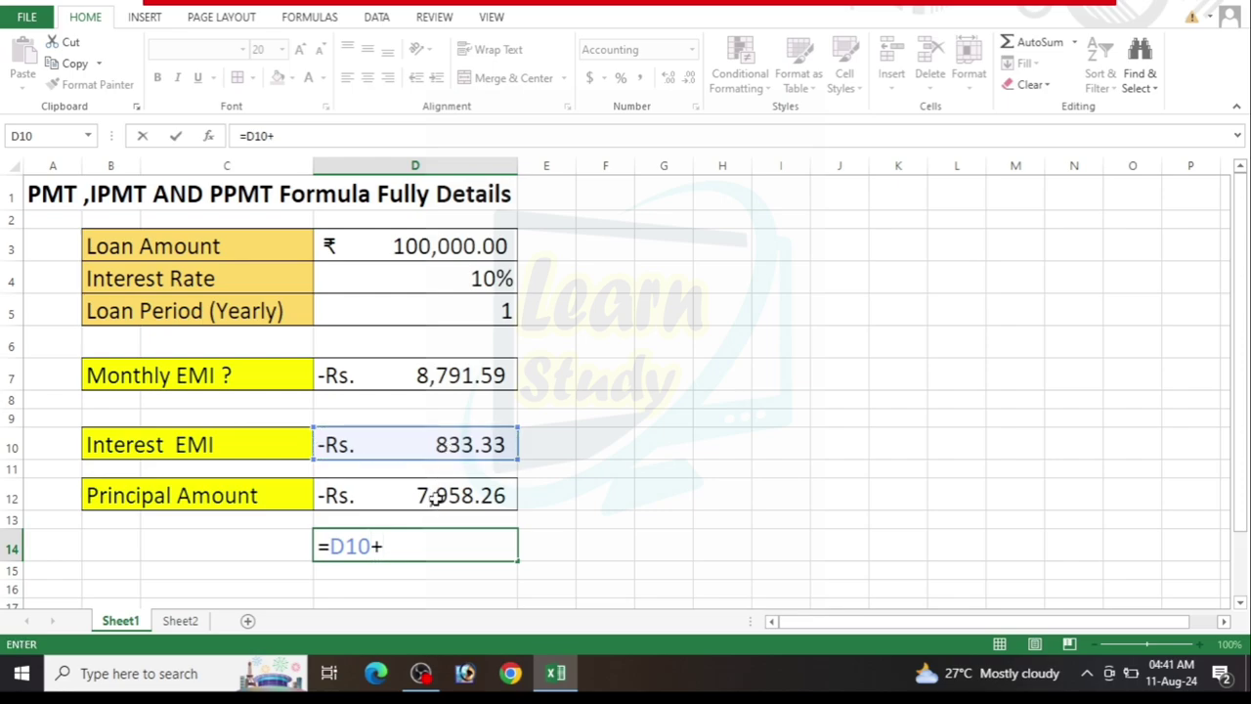
click(437, 499)
key(Return)
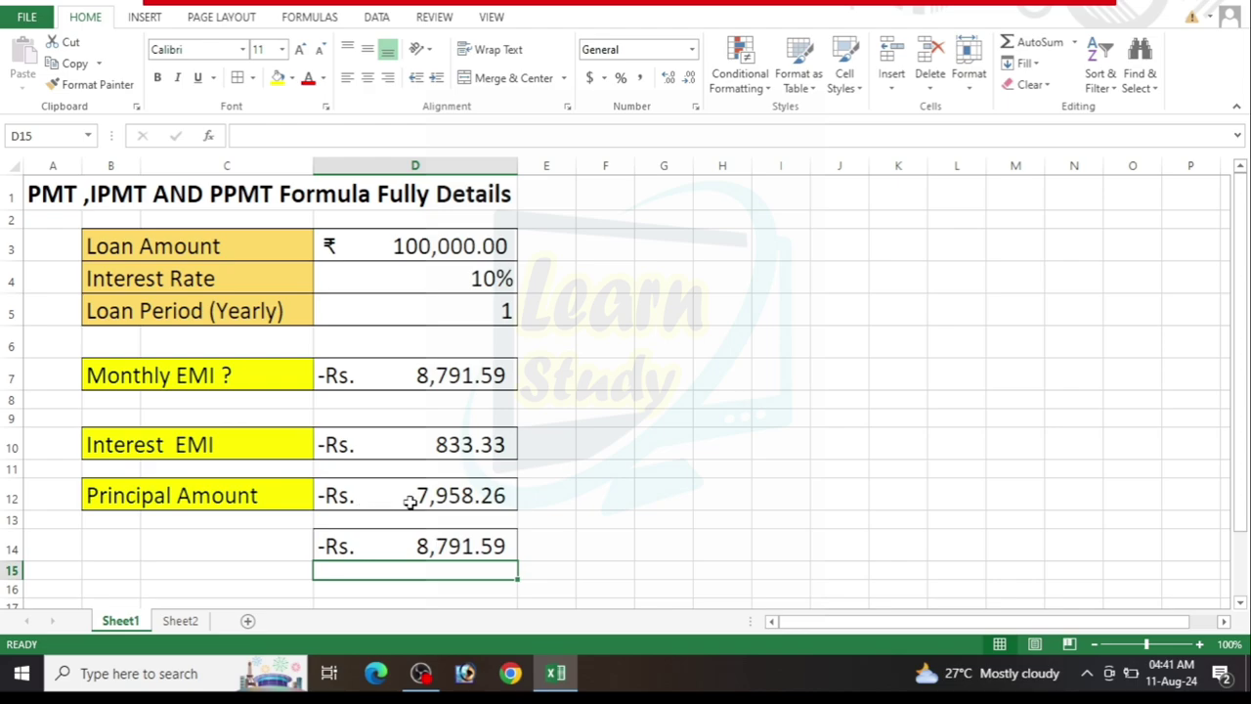
On Sheet2, enter =D2-D3 in D5 for a car loan amount of ₹450,000.00.
click(163, 625)
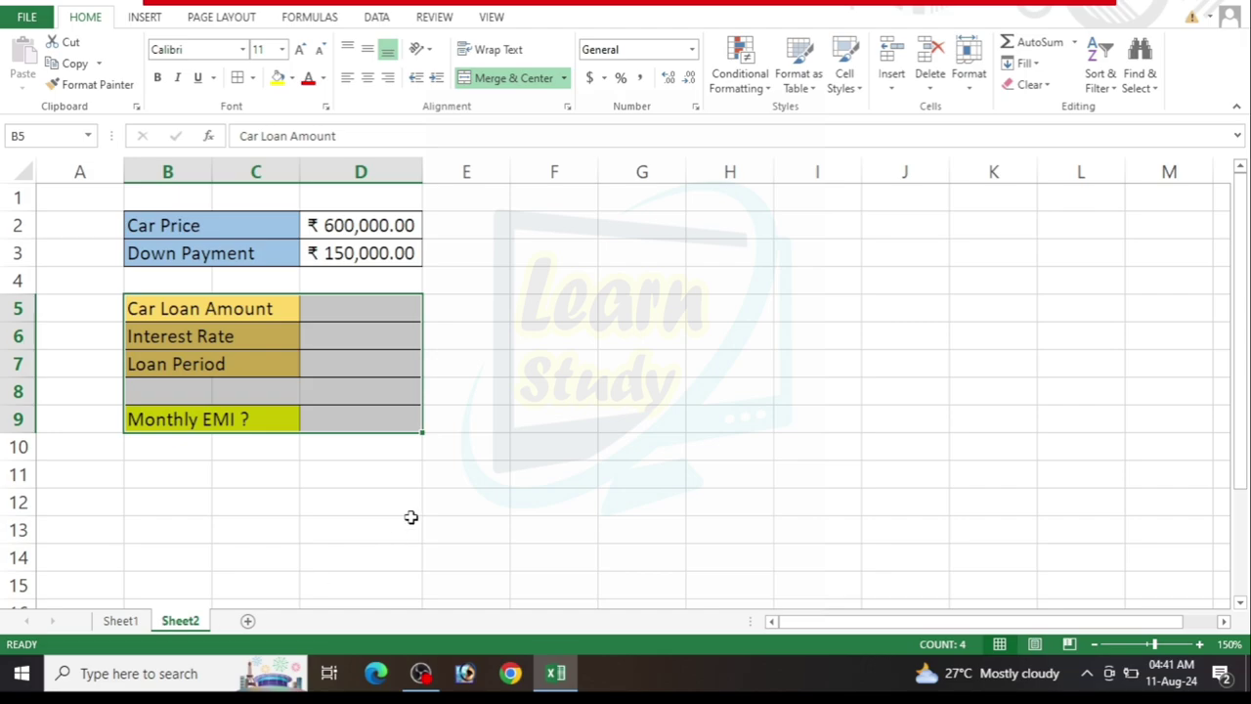
click(401, 237)
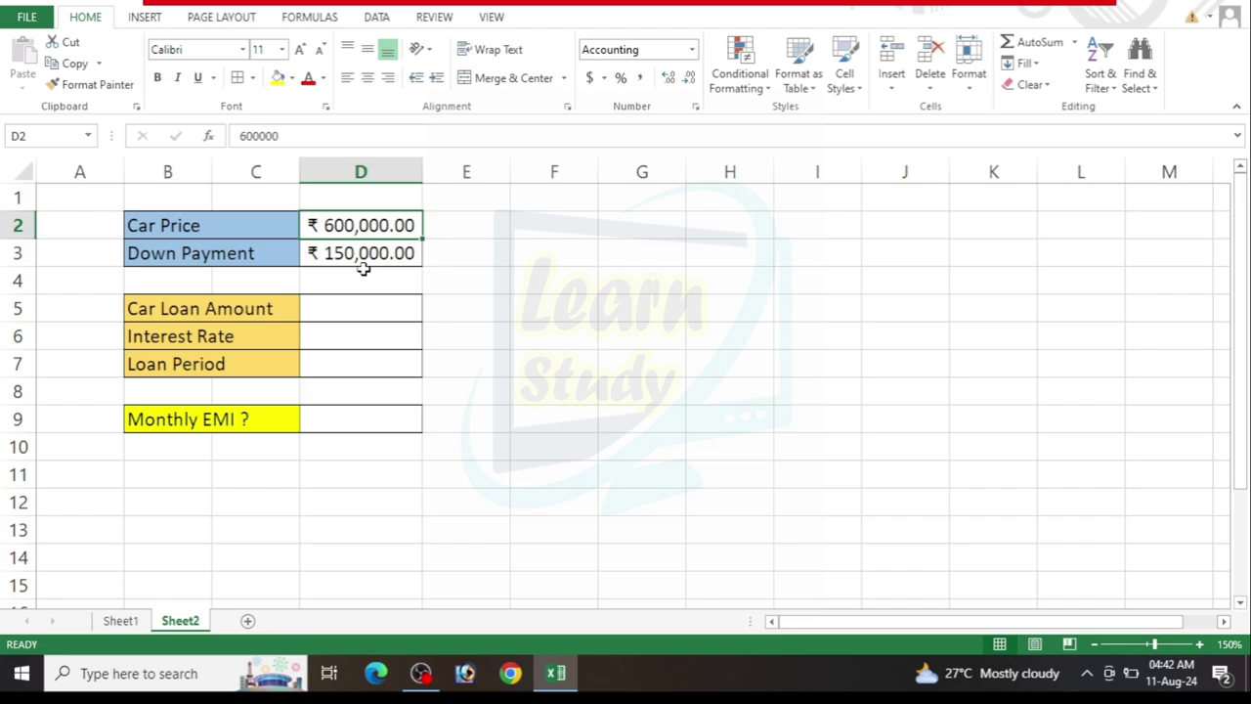
click(342, 308)
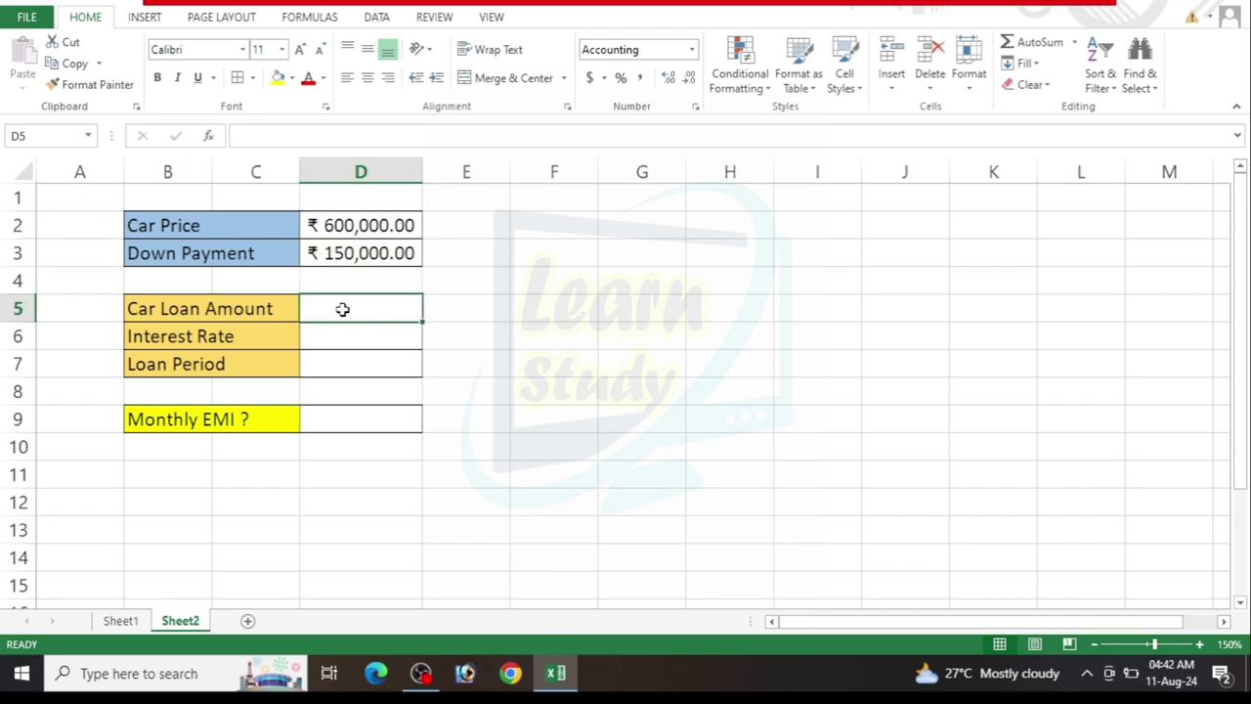
text(=)
click(364, 225)
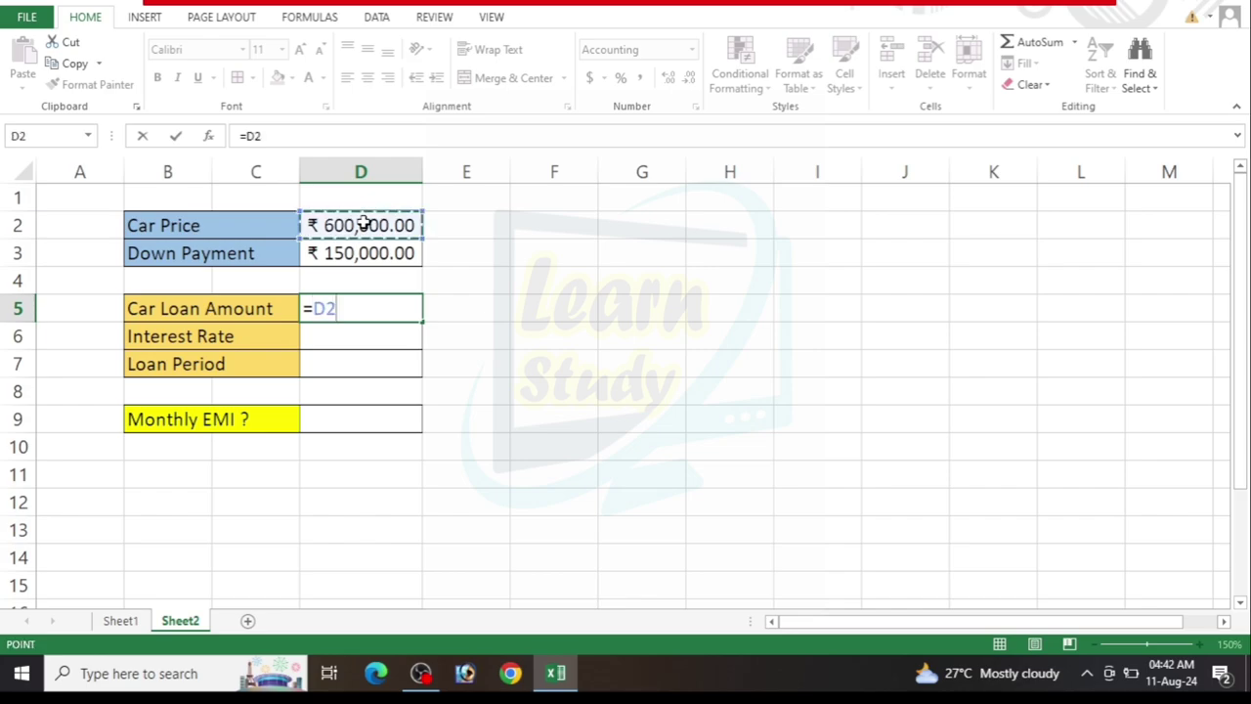
text(-)
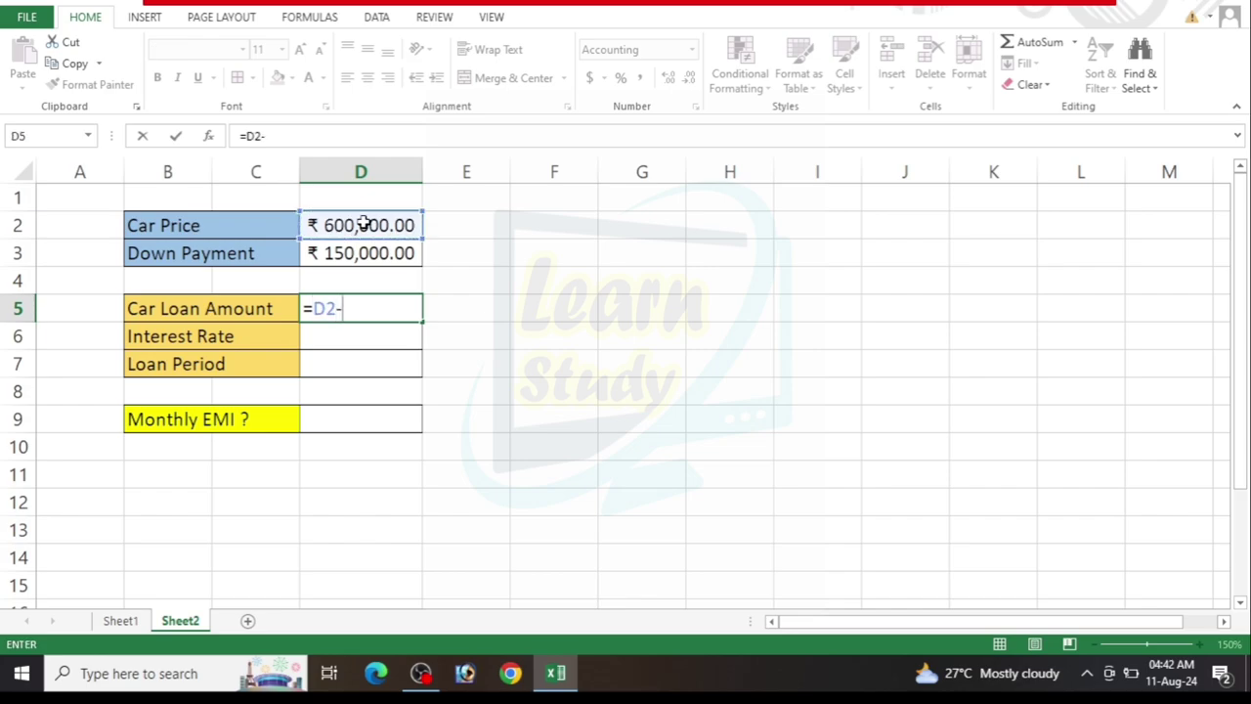
click(368, 252)
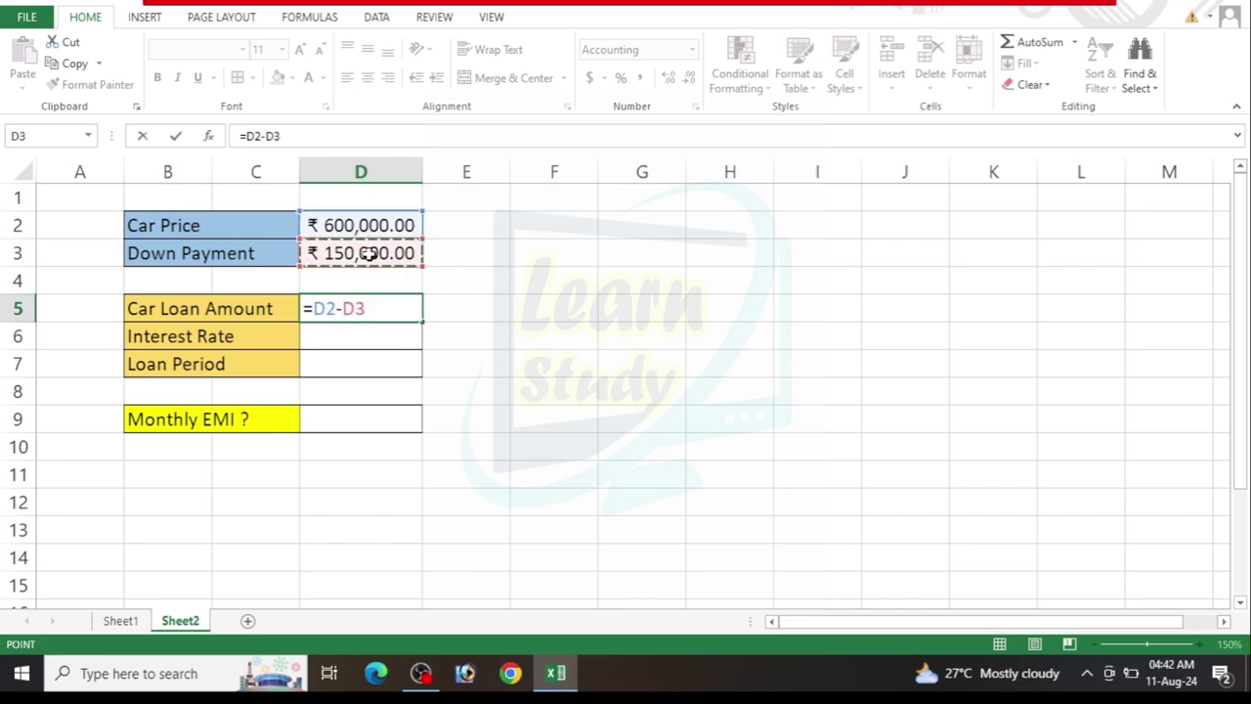
key(Return)
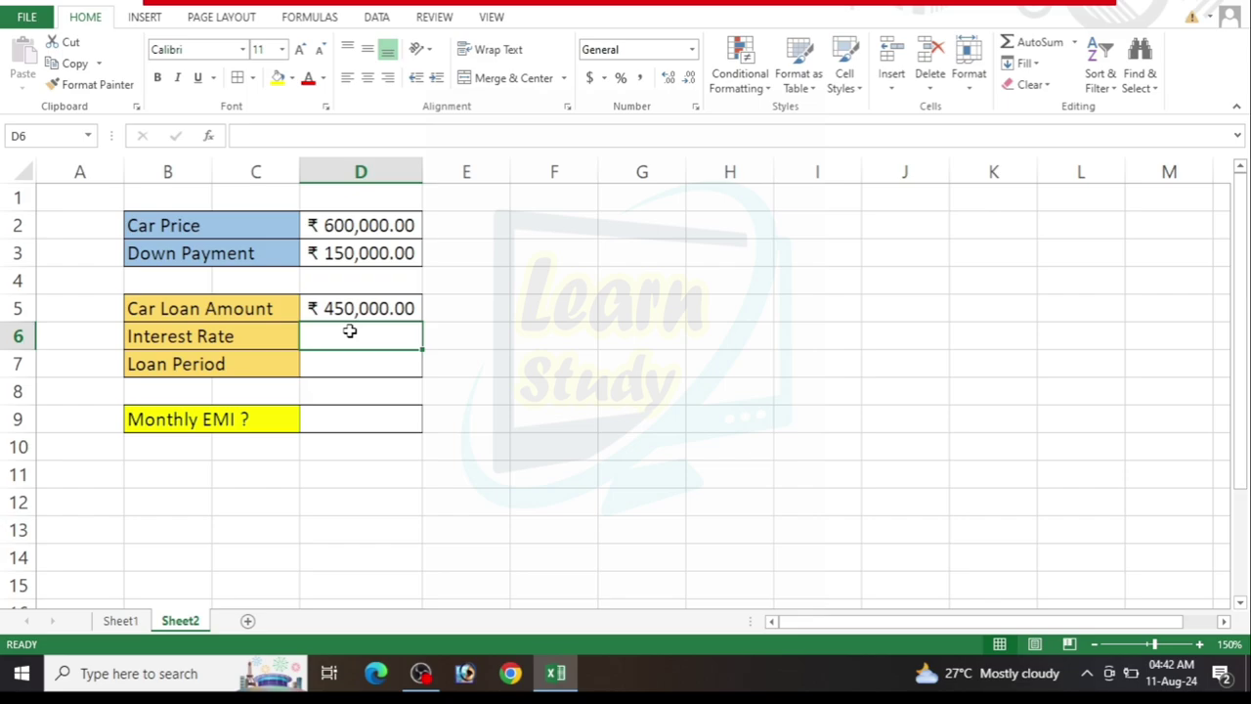
Enter 2 in D6, relabel B6 'Interest Rate (Yearly)' and widen column C to fit.
text(2)
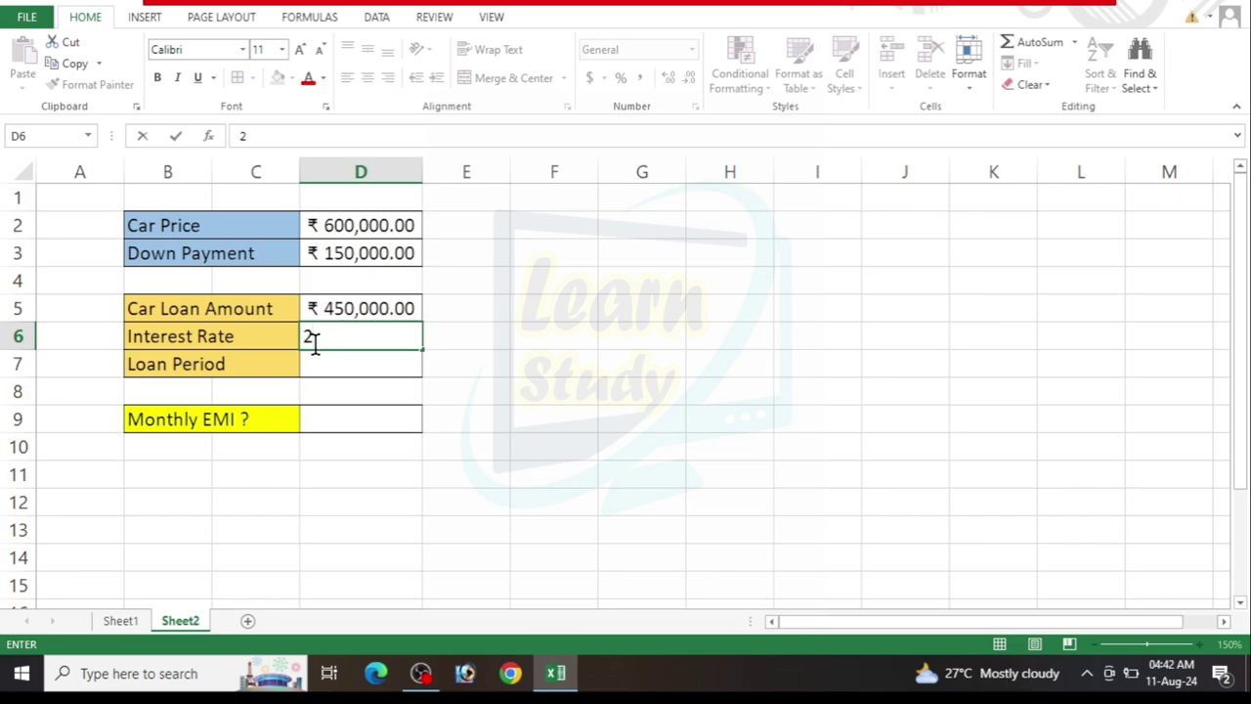
click(280, 339)
double_click(253, 335)
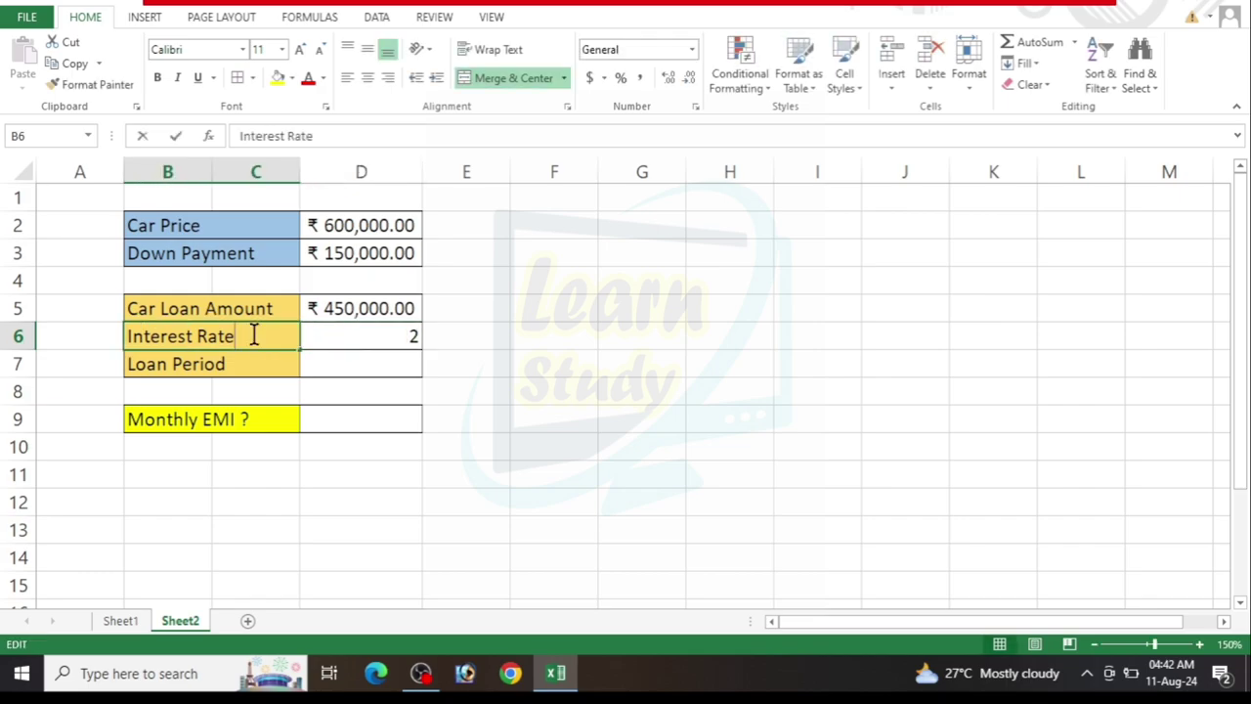
text(()
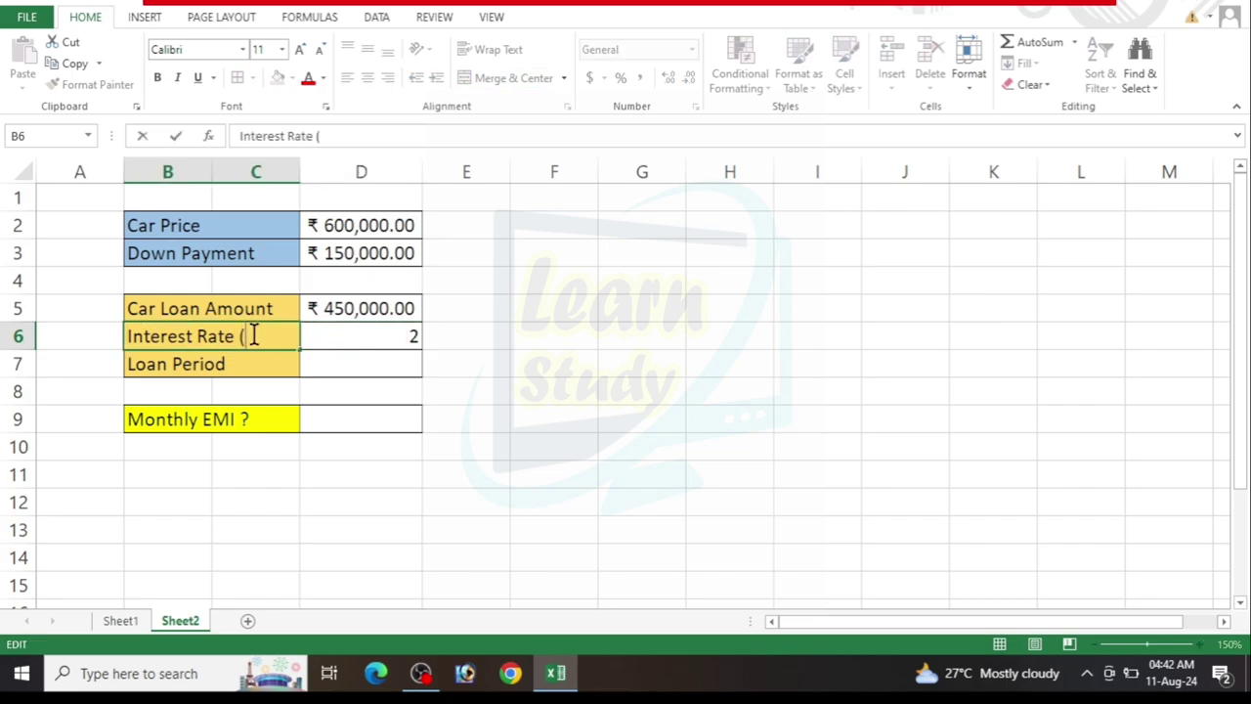
text(y)
key(BackSpace)
text(Y)
text(earl)
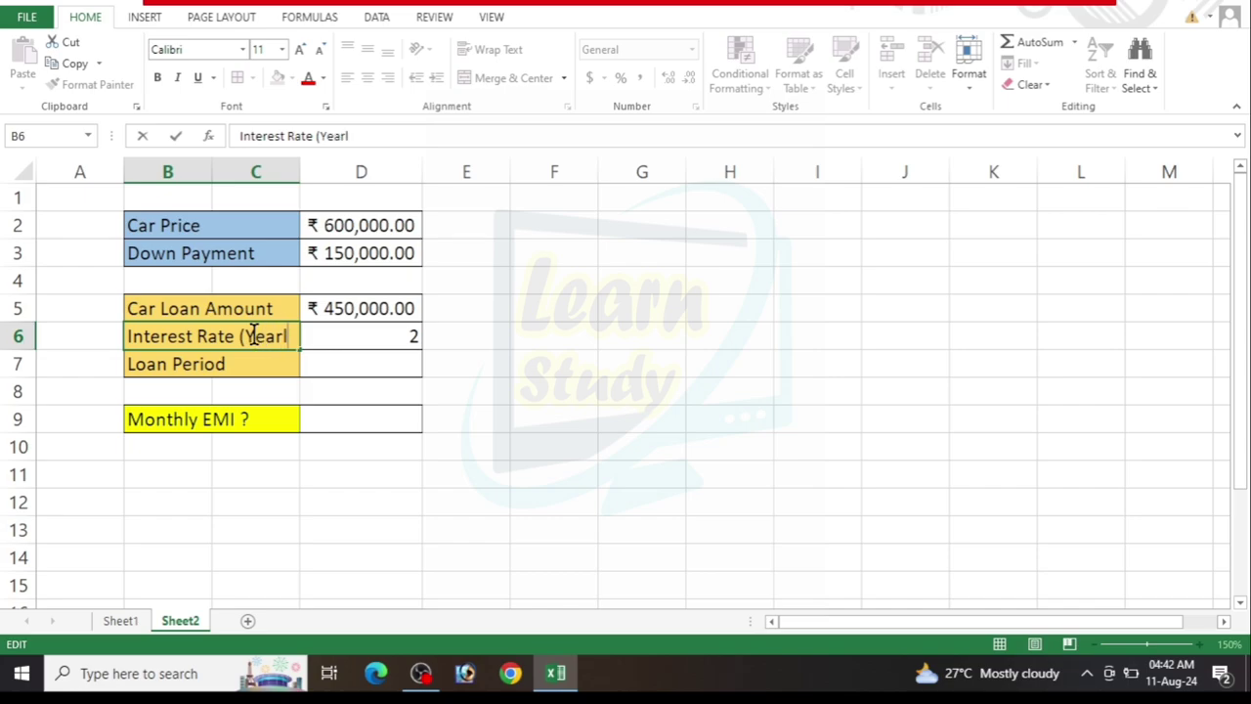
text(y)
text())
key(Return)
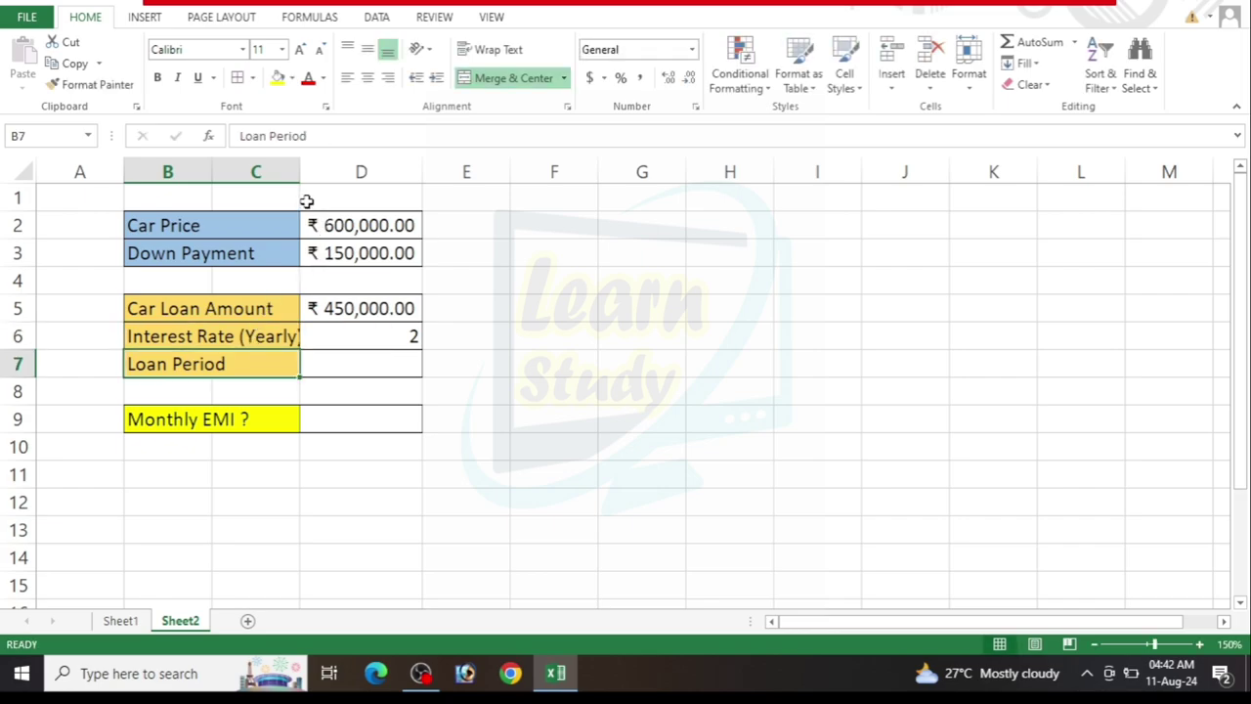
drag(300, 158, 335, 158)
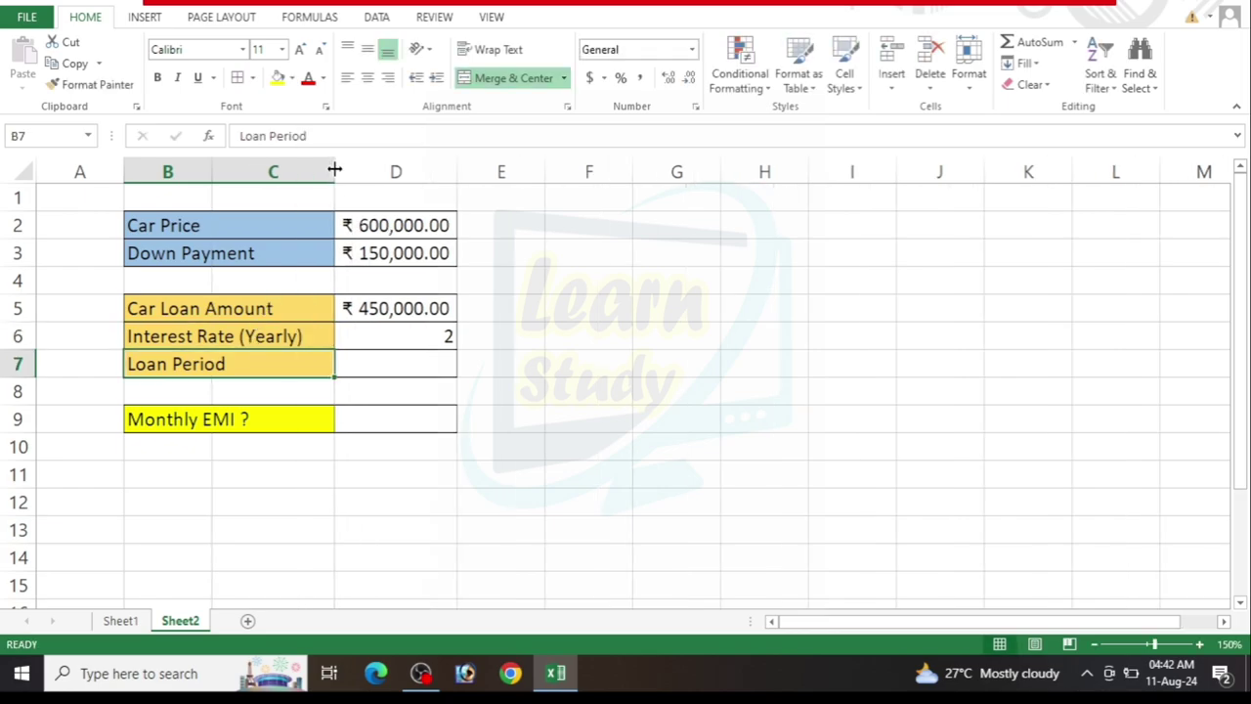
click(390, 364)
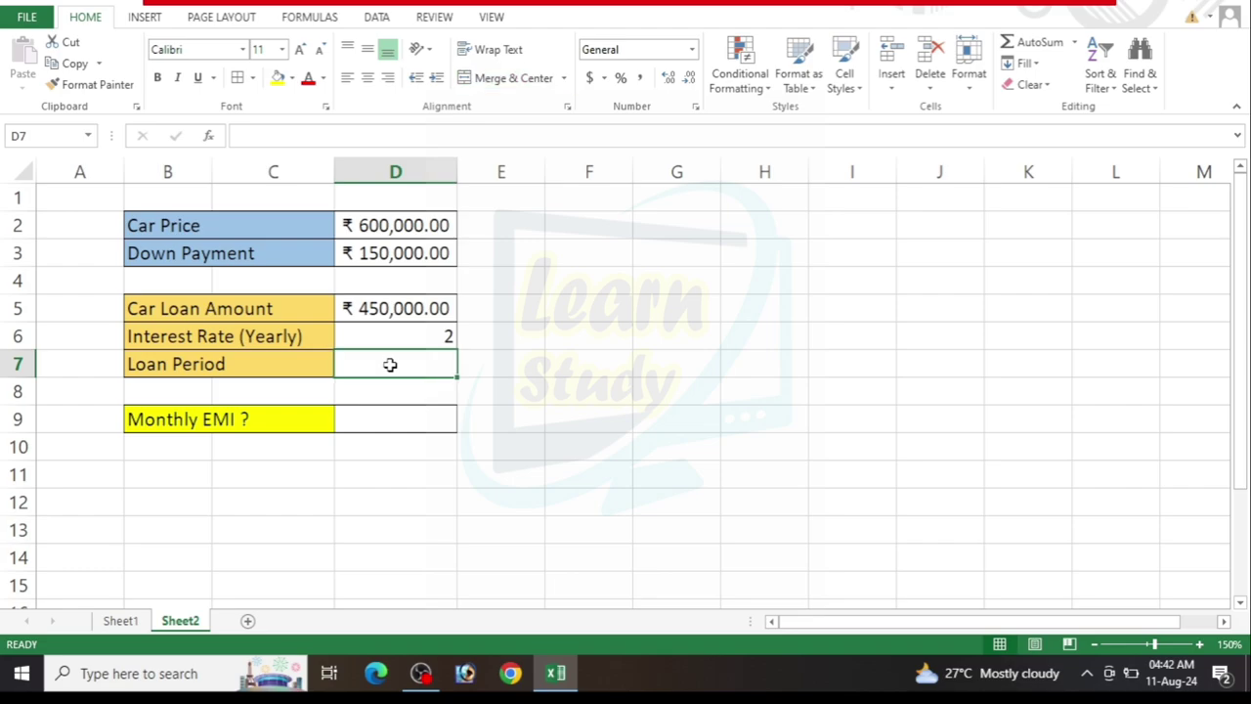
Apply Percent Style to D6 and replace the 200% value with 8%.
click(411, 334)
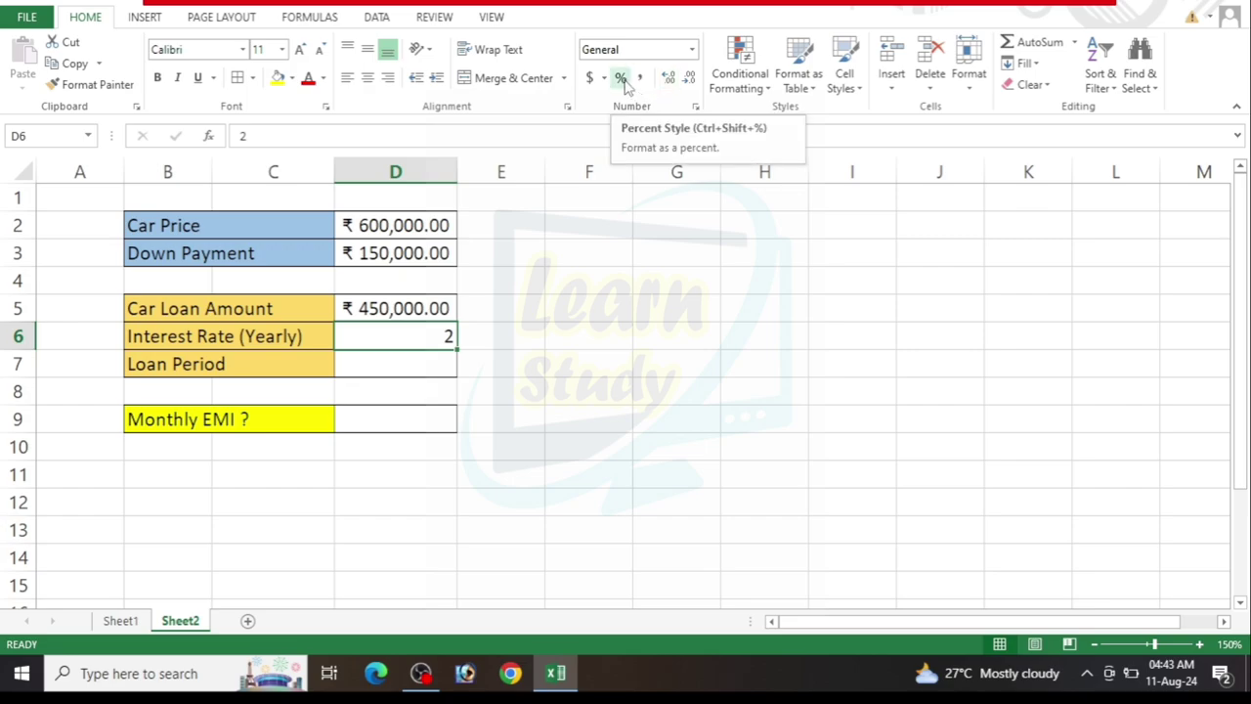
click(621, 79)
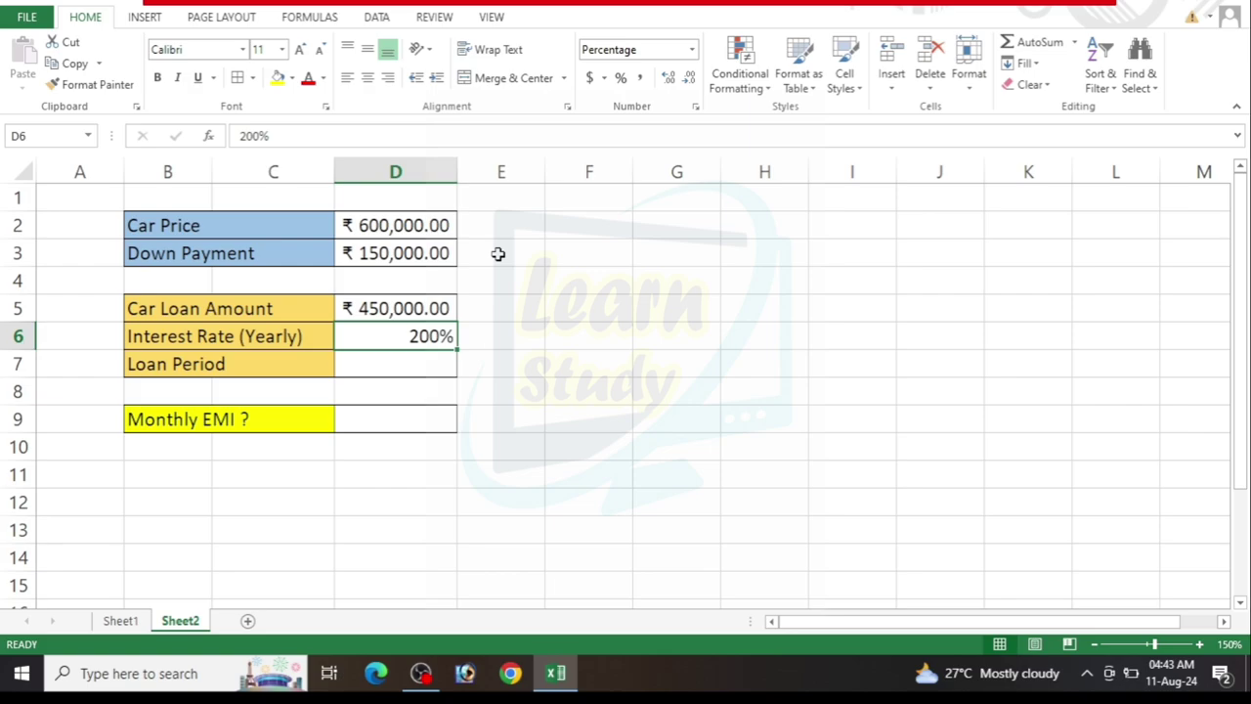
key(Delete)
key(Down)
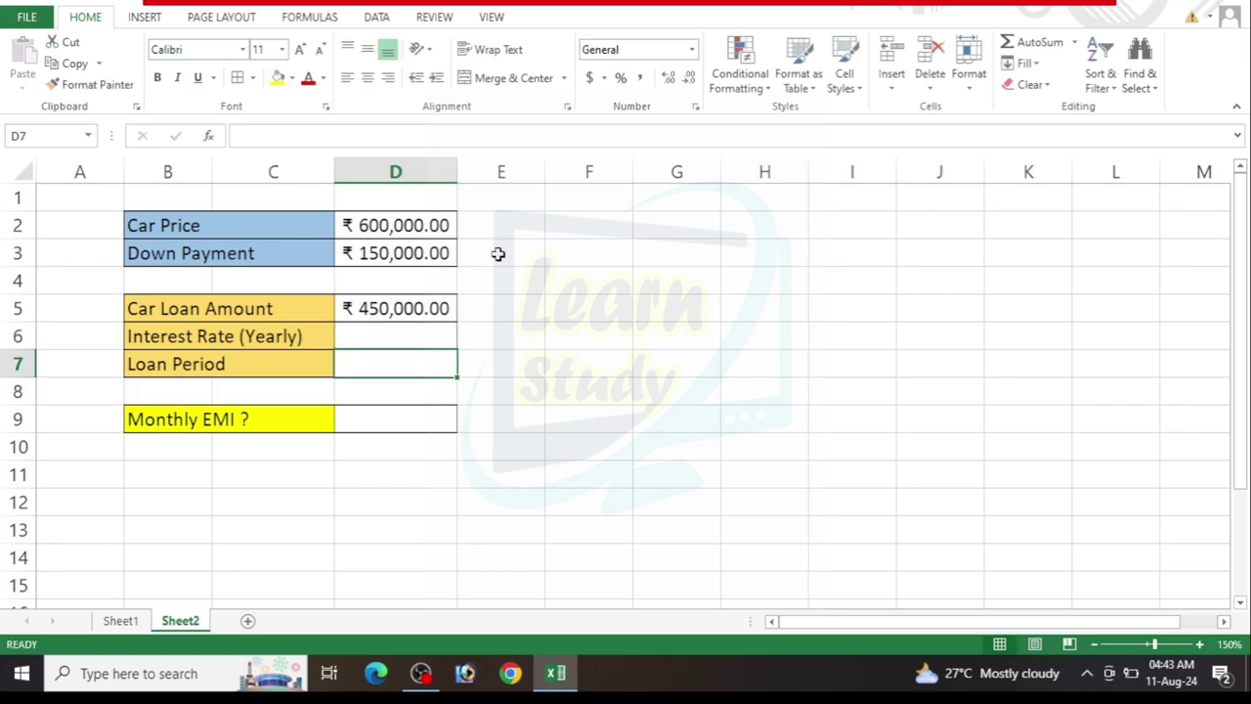
key(Up)
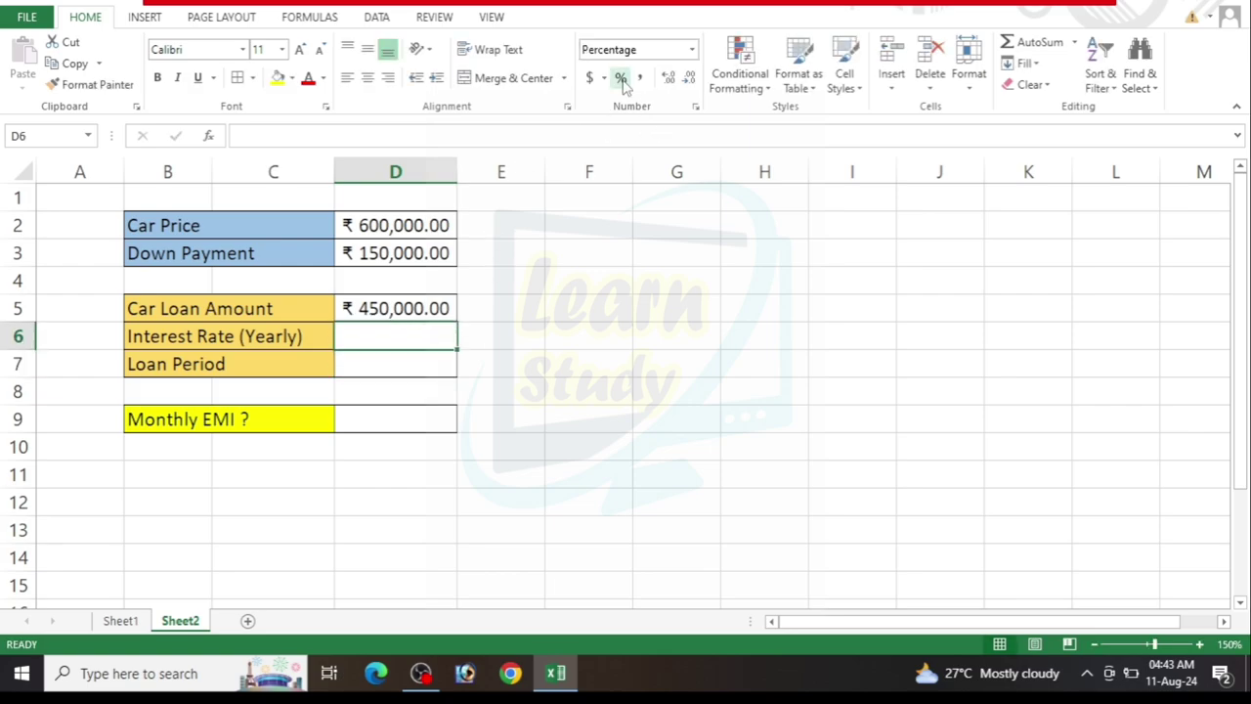
text(8)
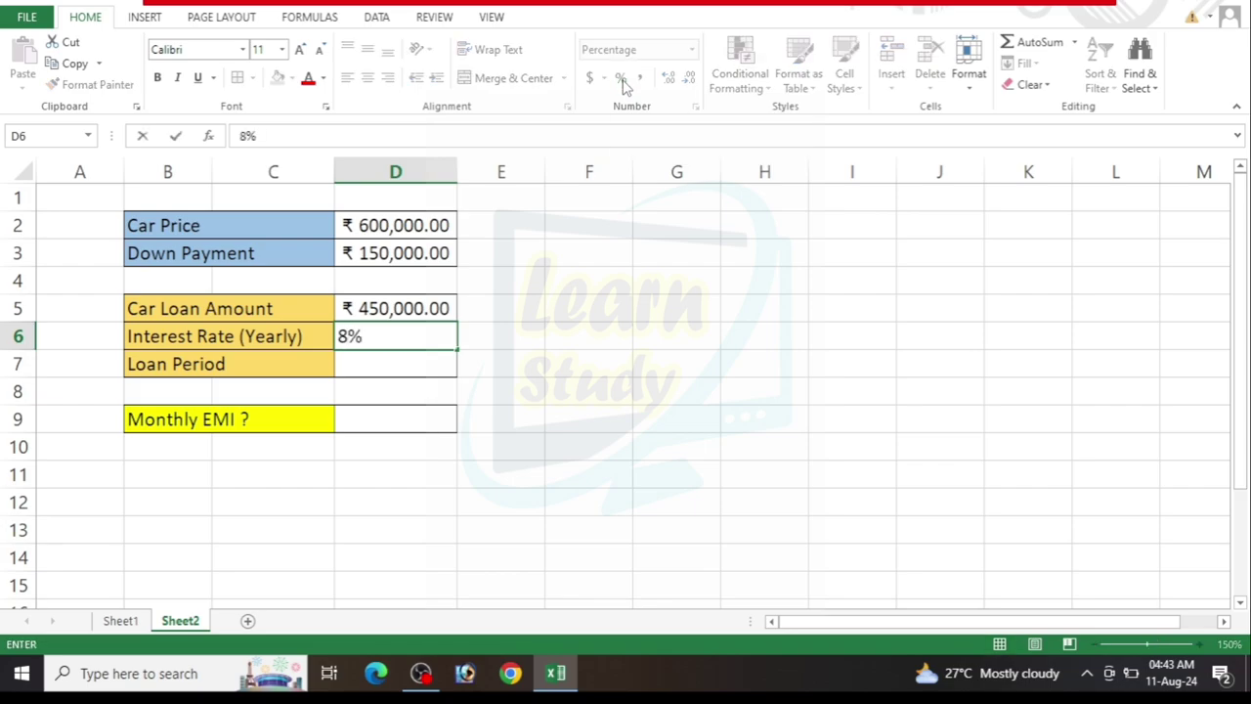
key(Return)
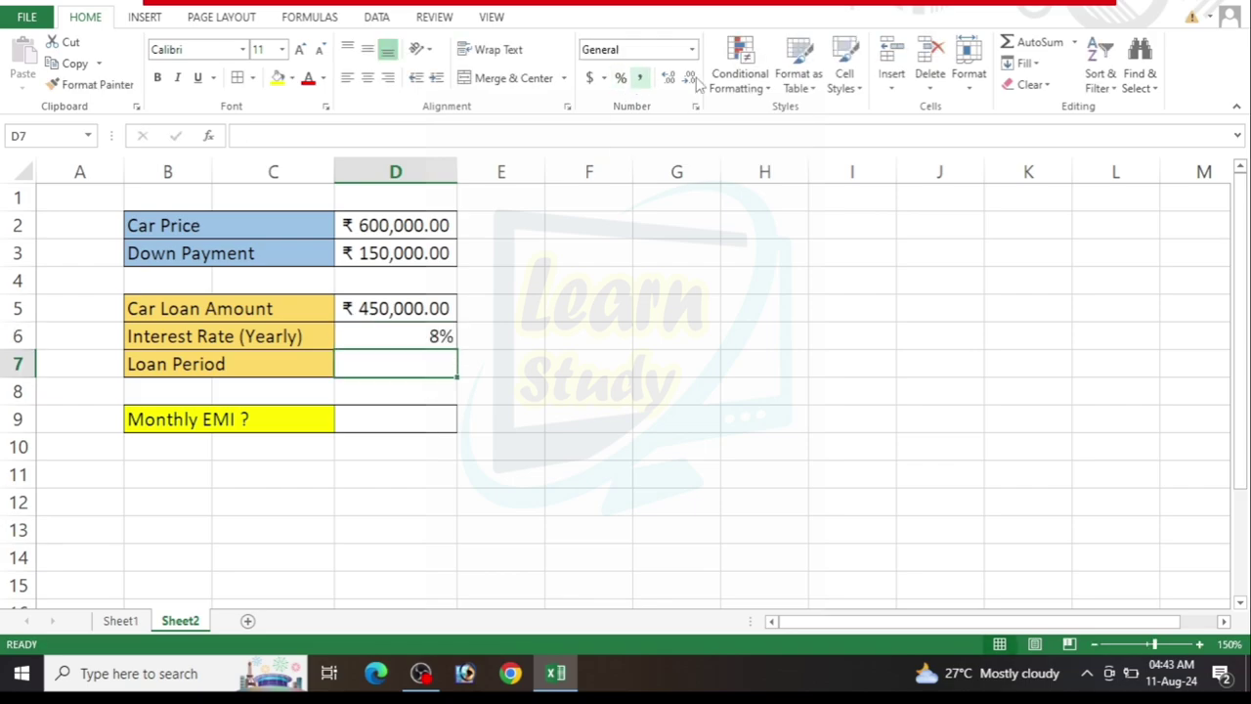
Relabel B7 as 'Loan Period (Yearly)'.
double_click(270, 369)
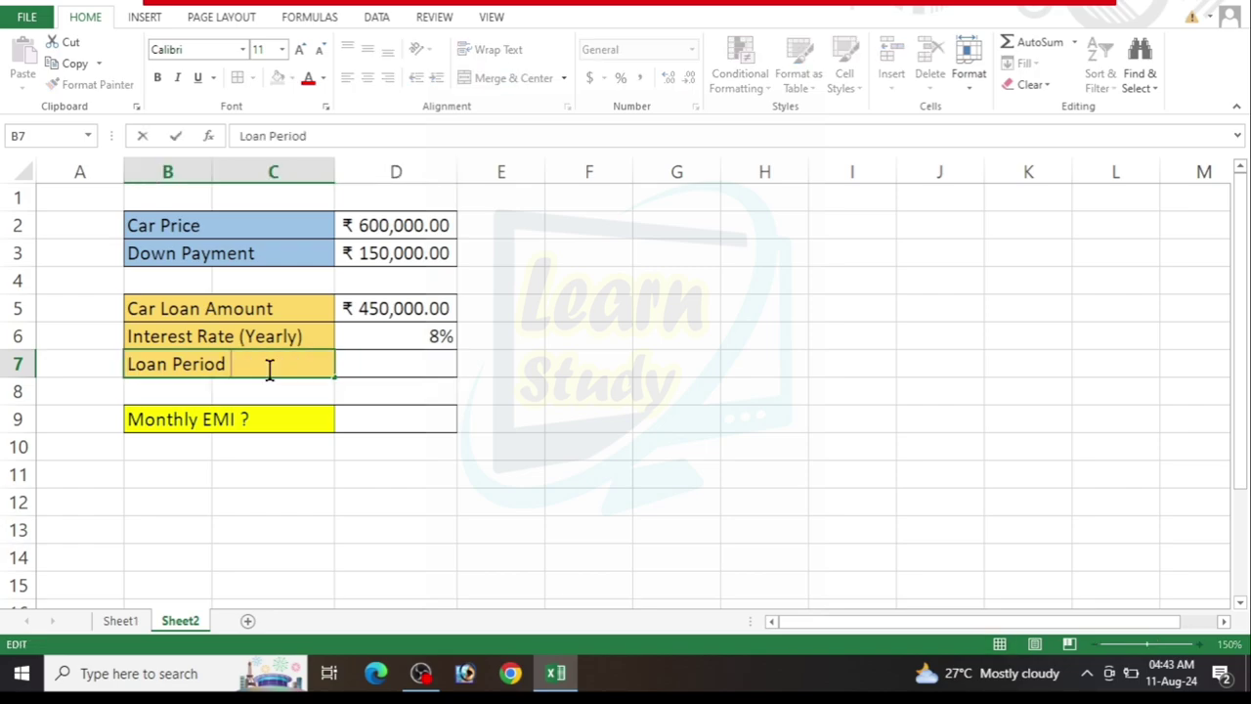
text(()
text(y)
key(BackSpace)
text(Year)
text(ly)
text())
key(Return)
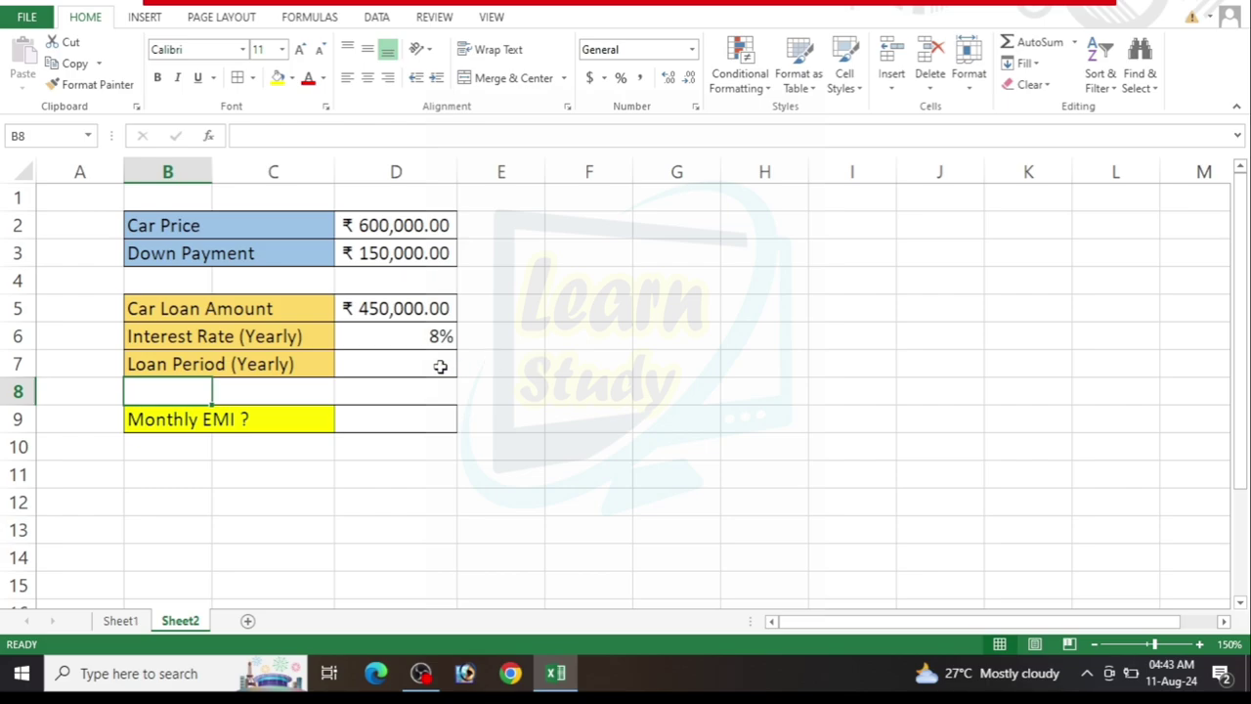
Set the loan period in D7 to 2.
click(410, 367)
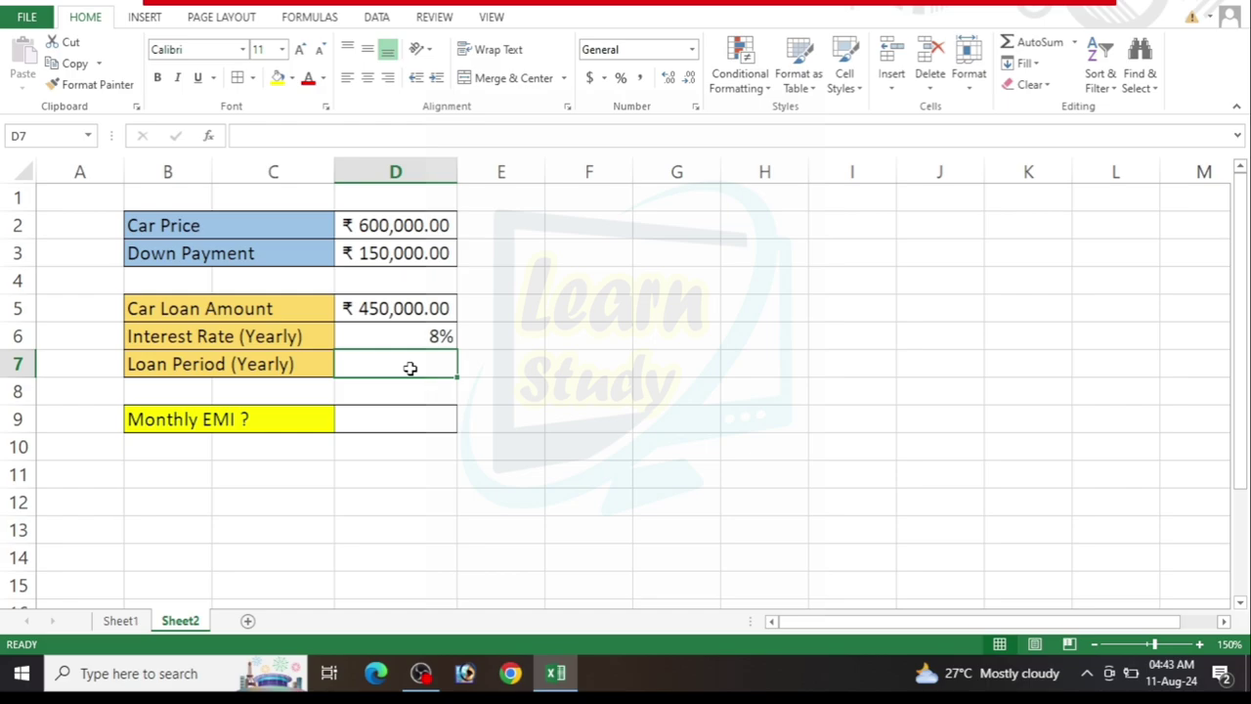
text(2)
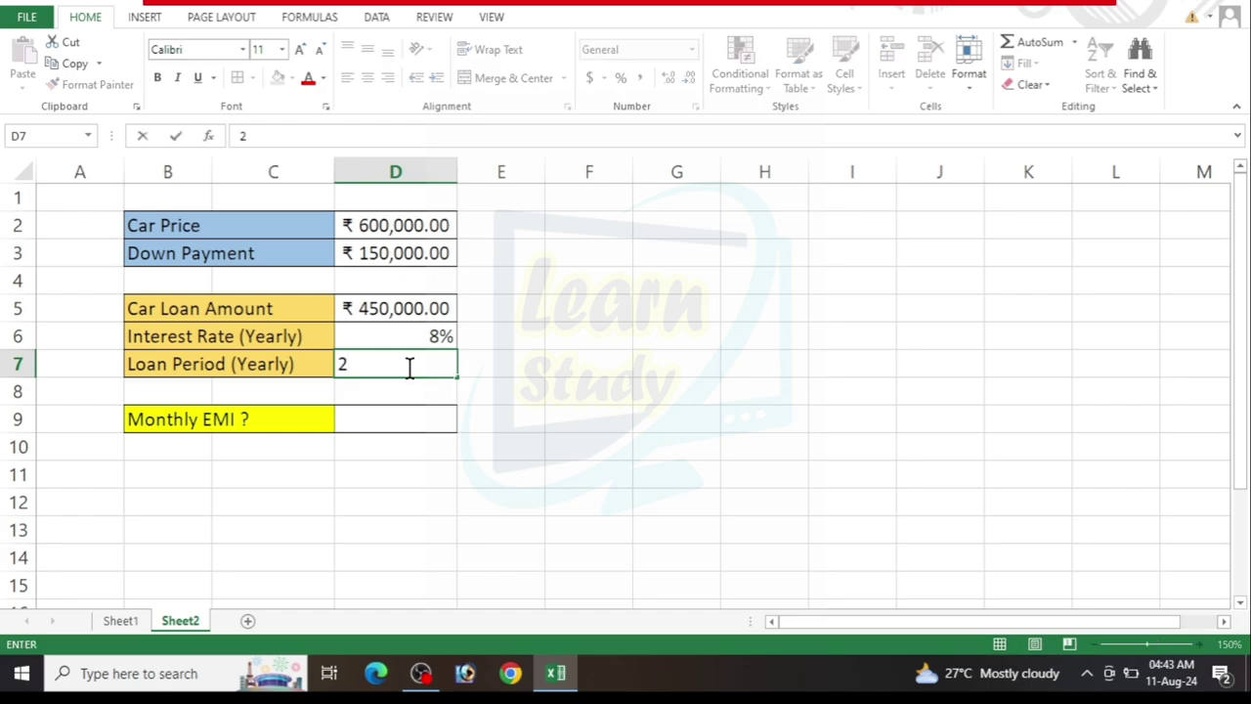
key(Return)
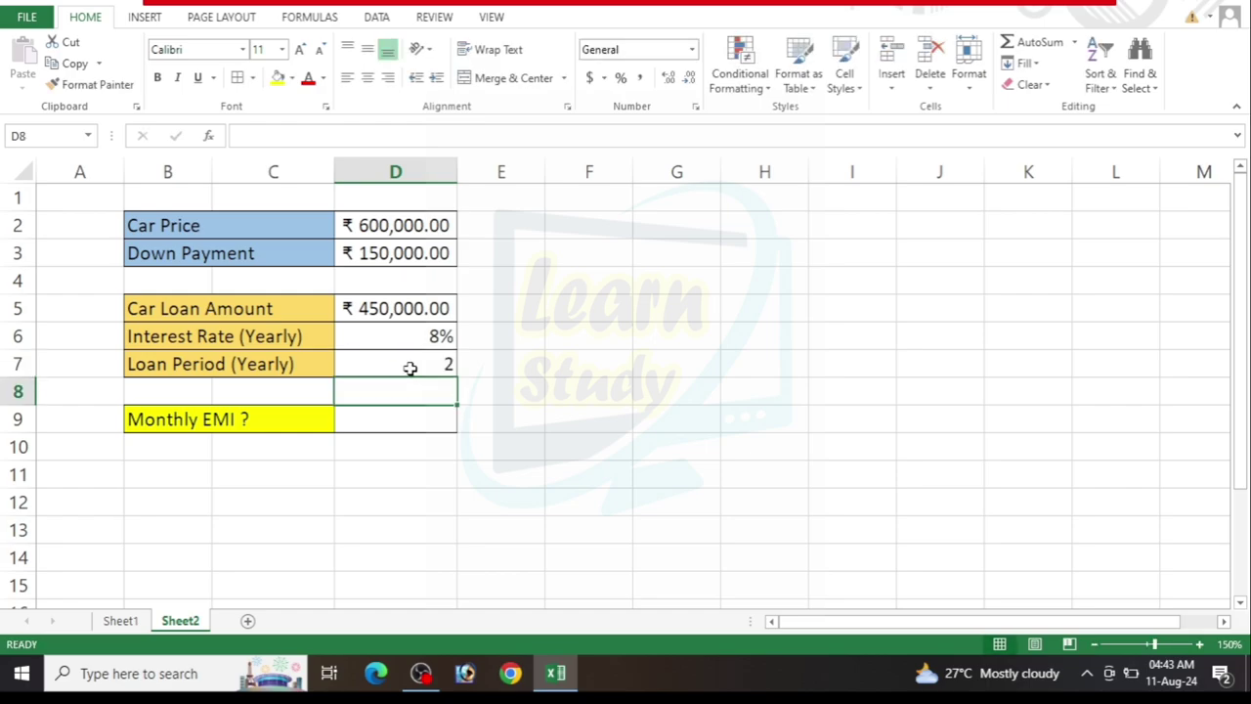
click(410, 418)
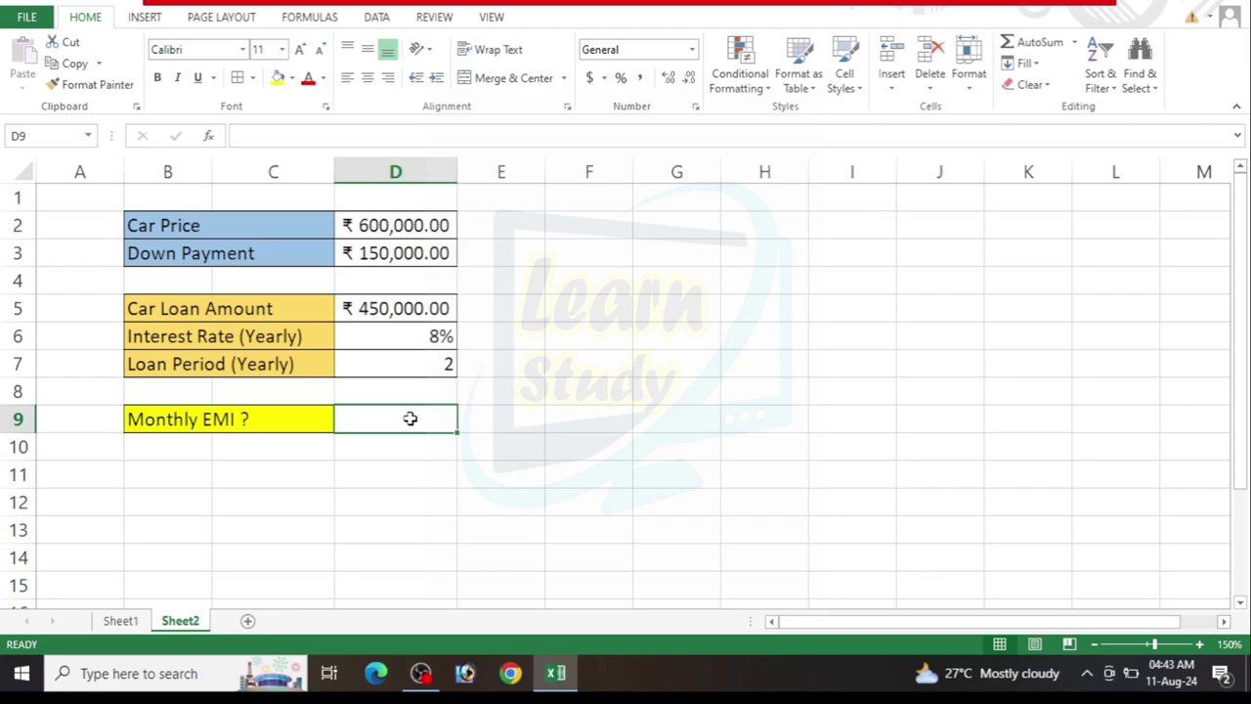
Enter =PMT(D6/12,D7*12,D5) in D9, giving a monthly EMI of ($20,352.28).
text(=)
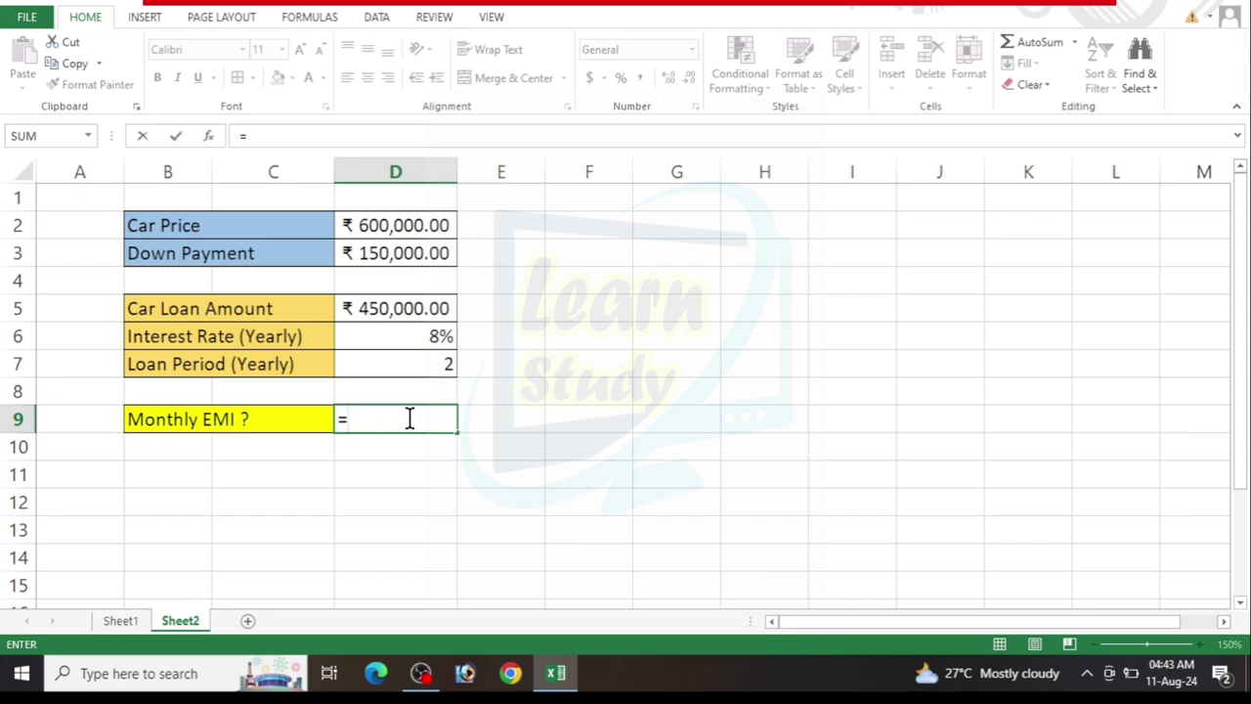
text(p)
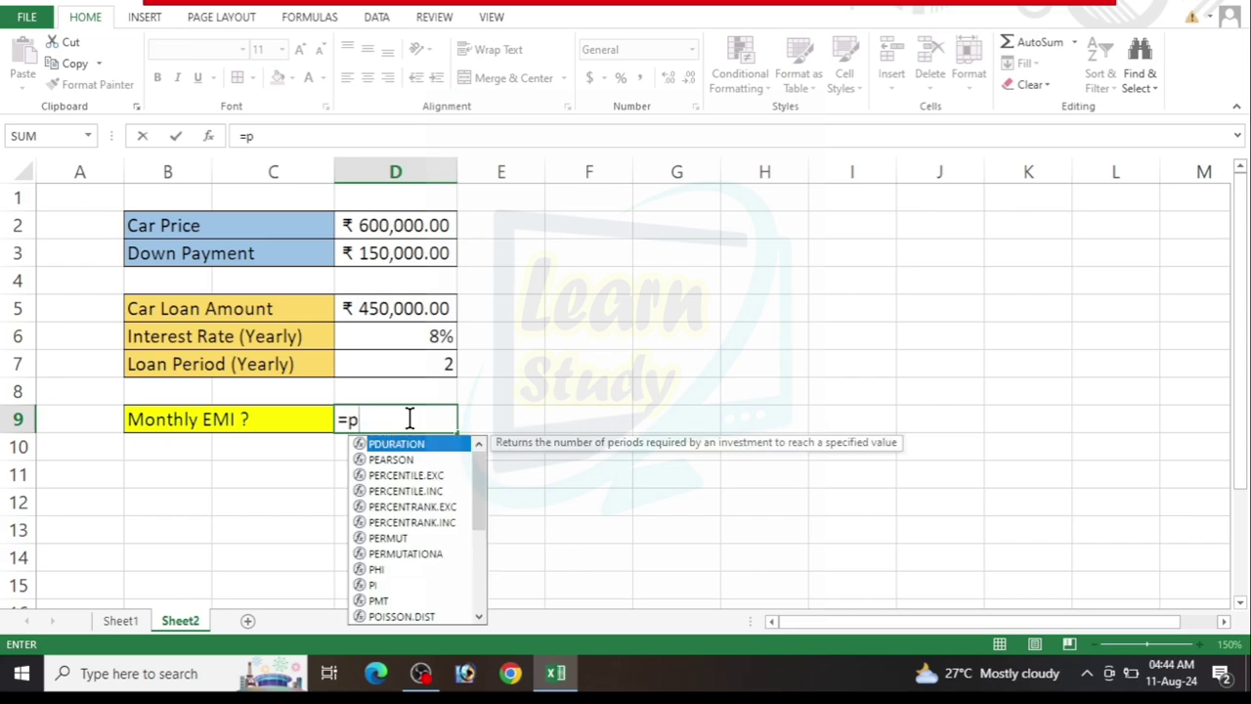
text(mt)
key(Tab)
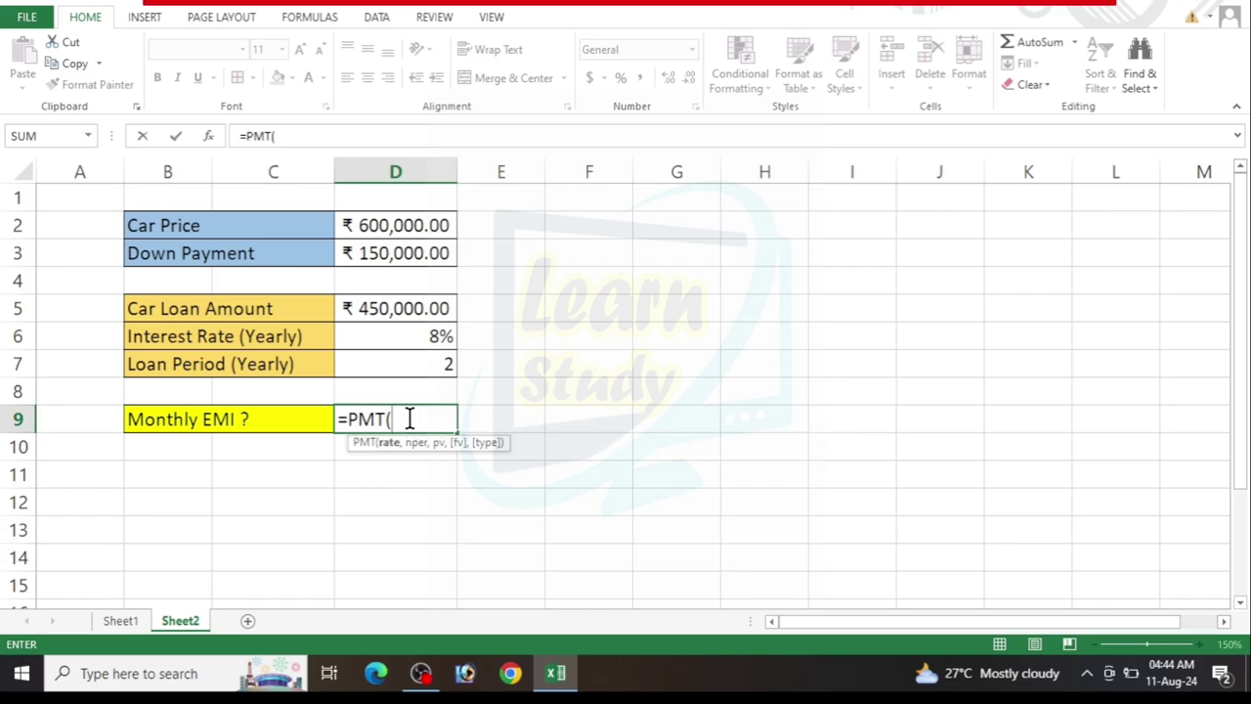
click(422, 337)
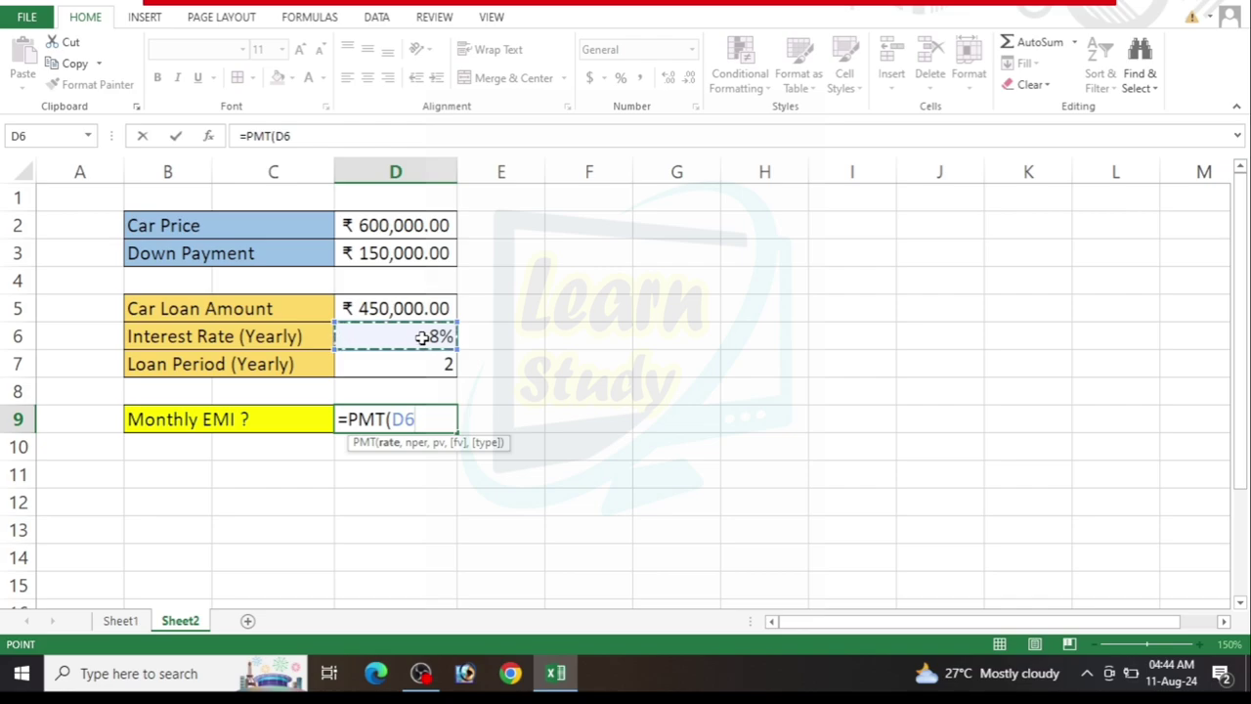
text(/12)
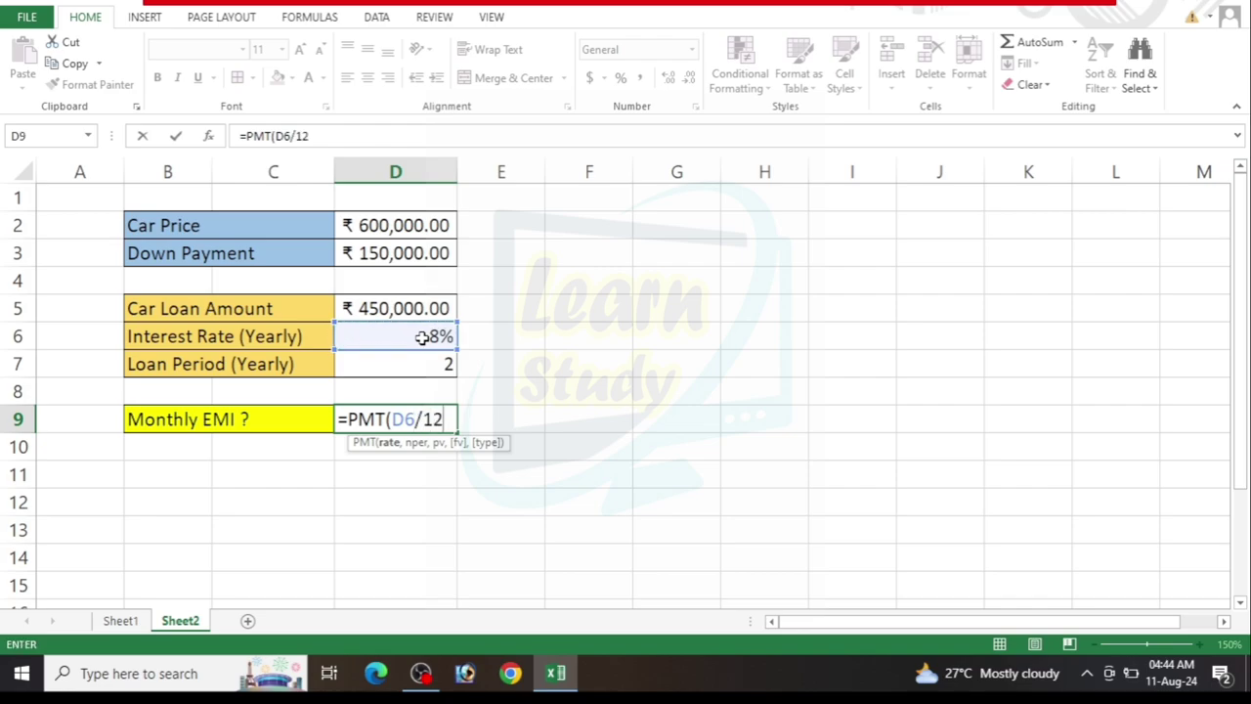
text(,)
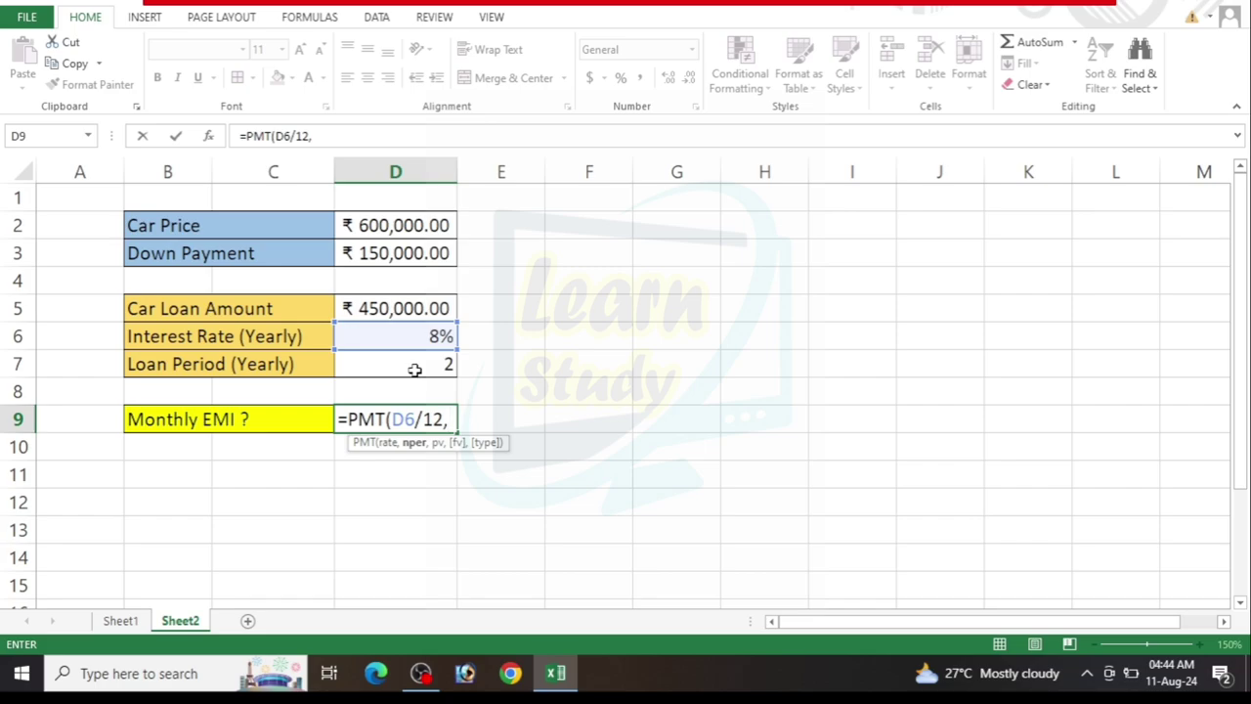
click(415, 369)
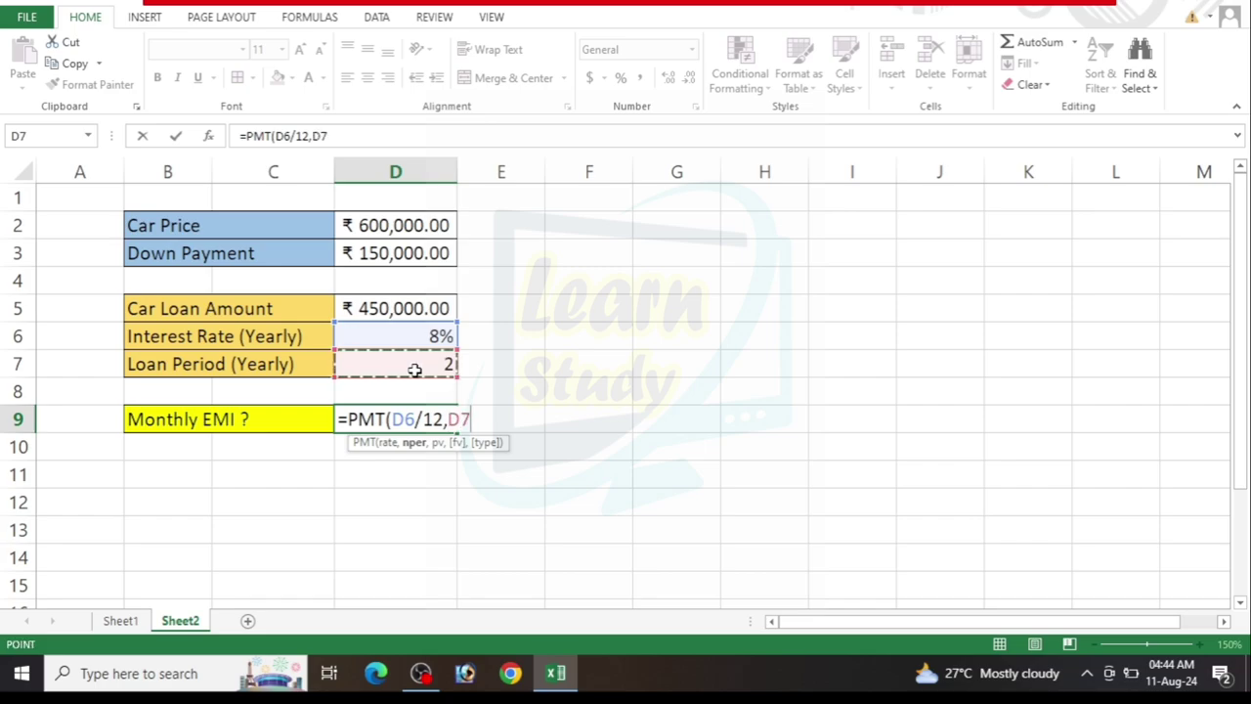
text(*)
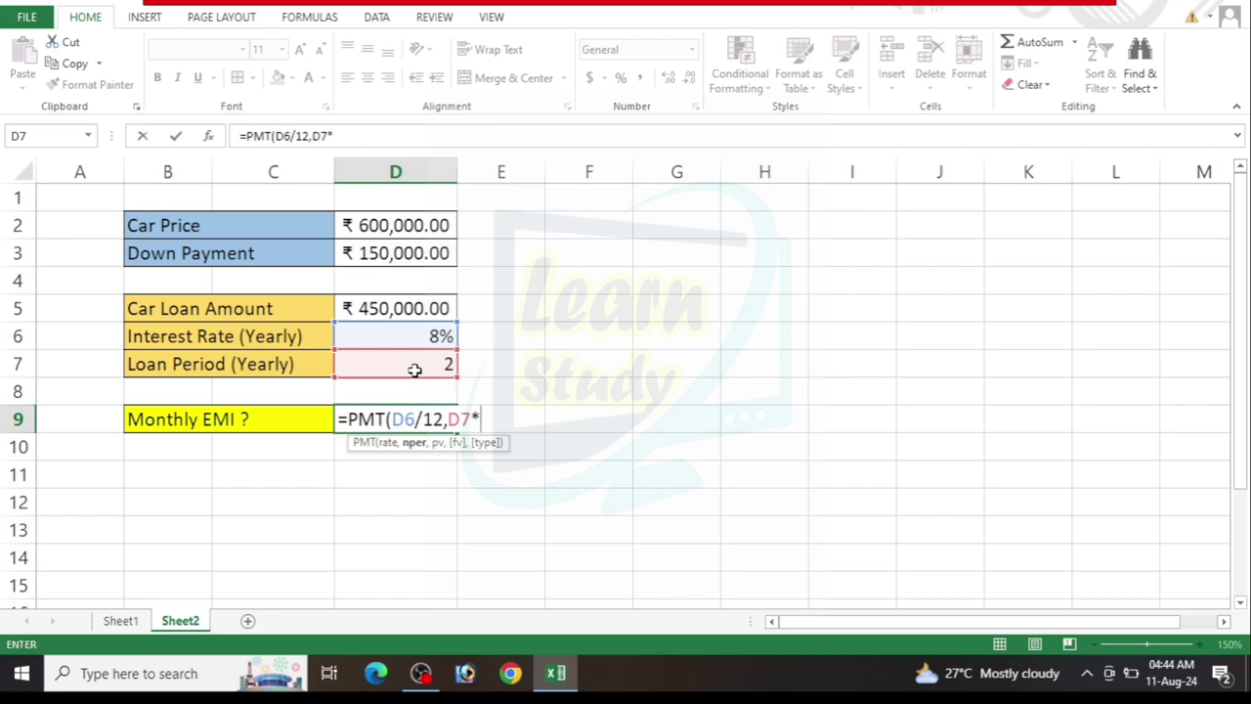
text(12)
text(,)
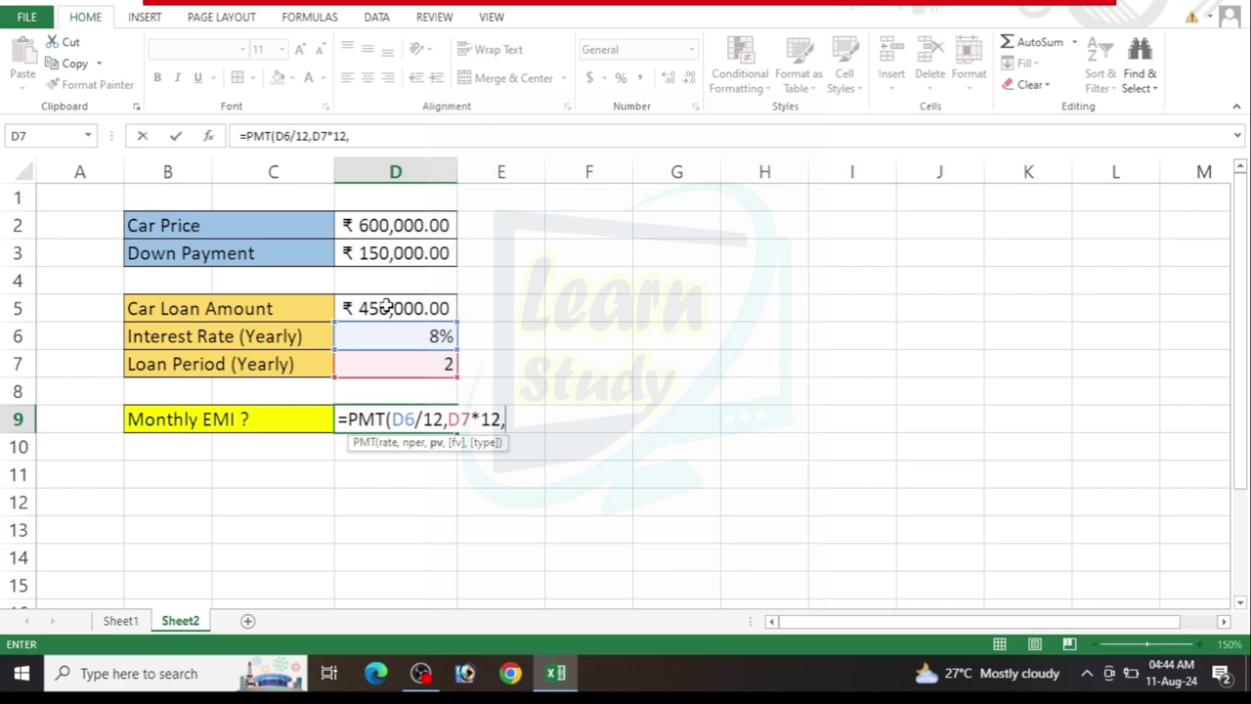
click(388, 307)
key(Return)
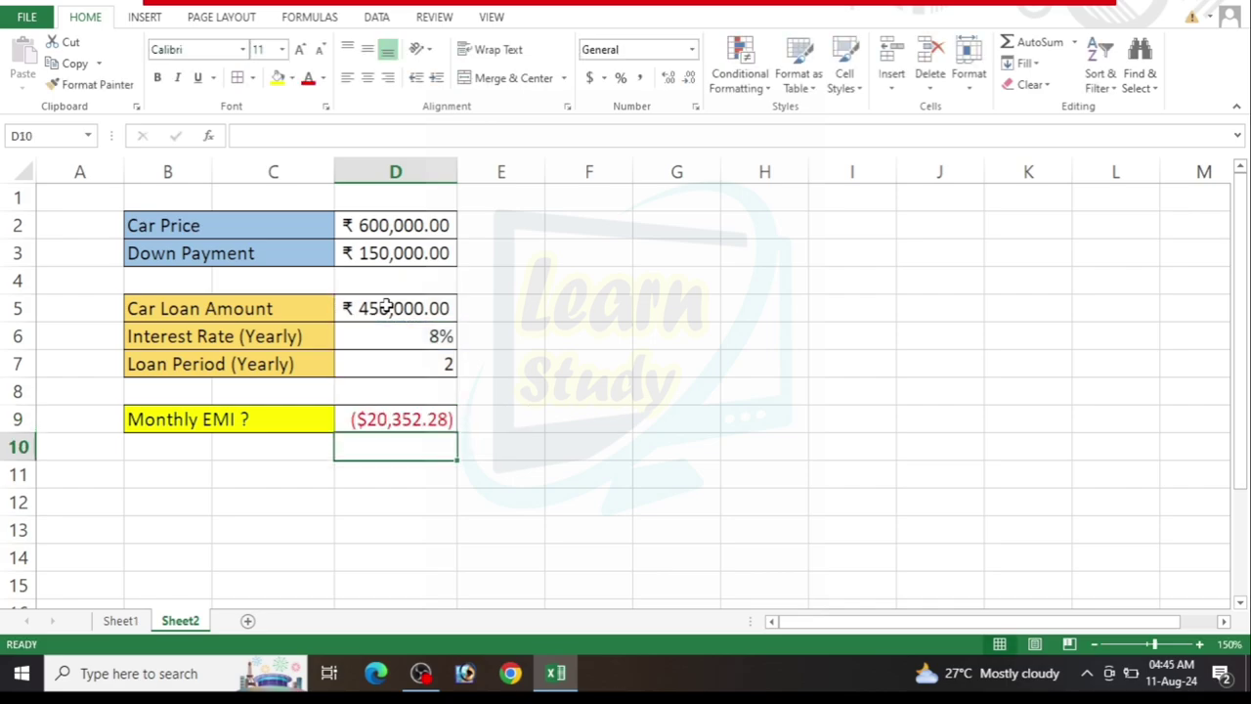
Format D9 as Accounting with the ₹ Hindi symbol, showing ₹ -20,352.28.
click(395, 418)
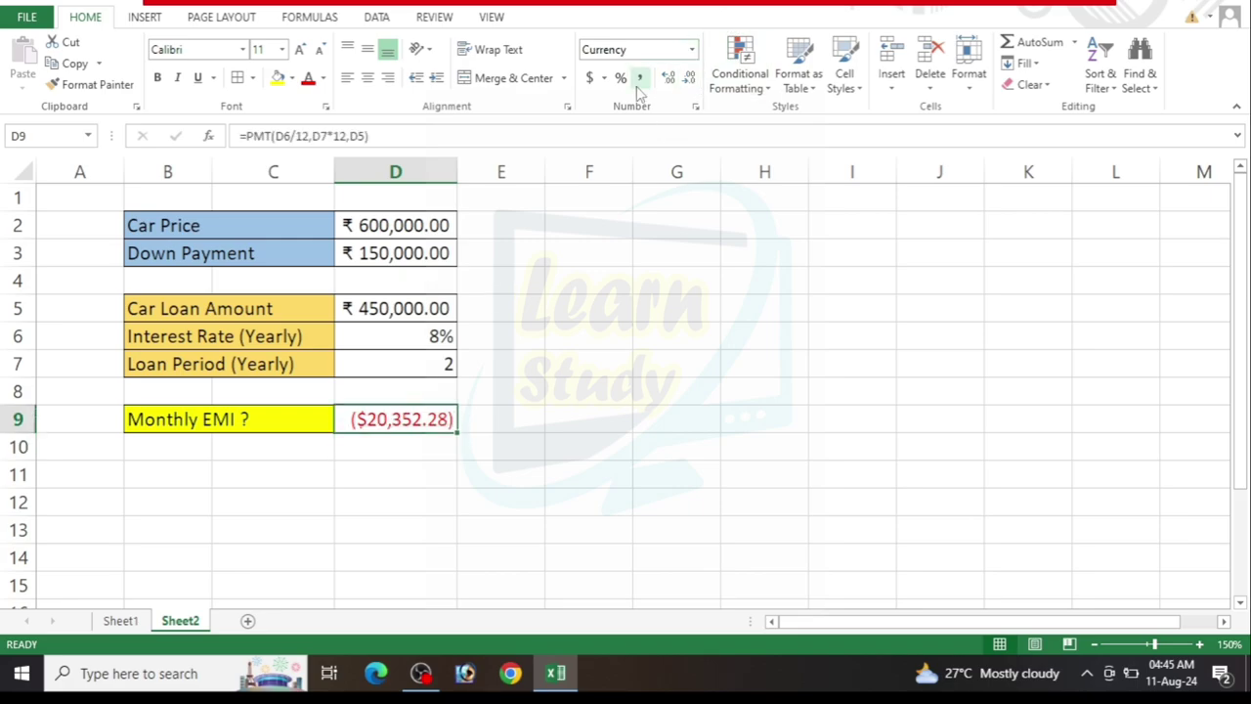
click(604, 79)
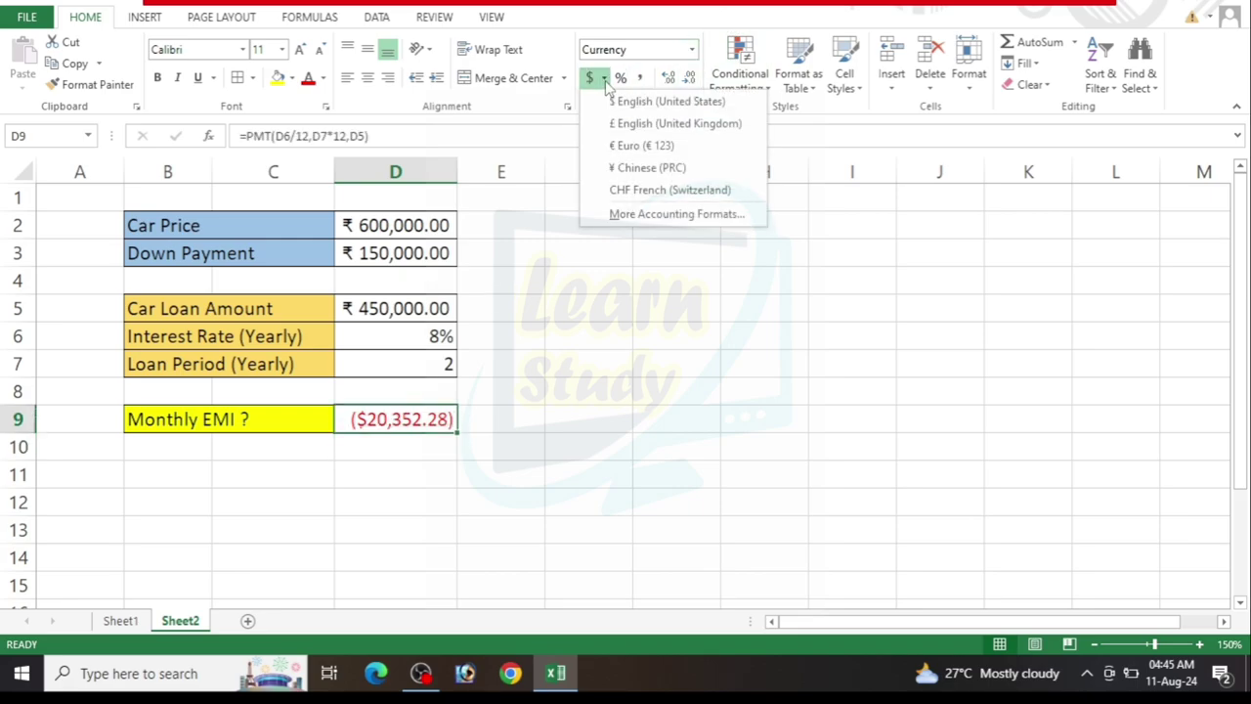
click(653, 213)
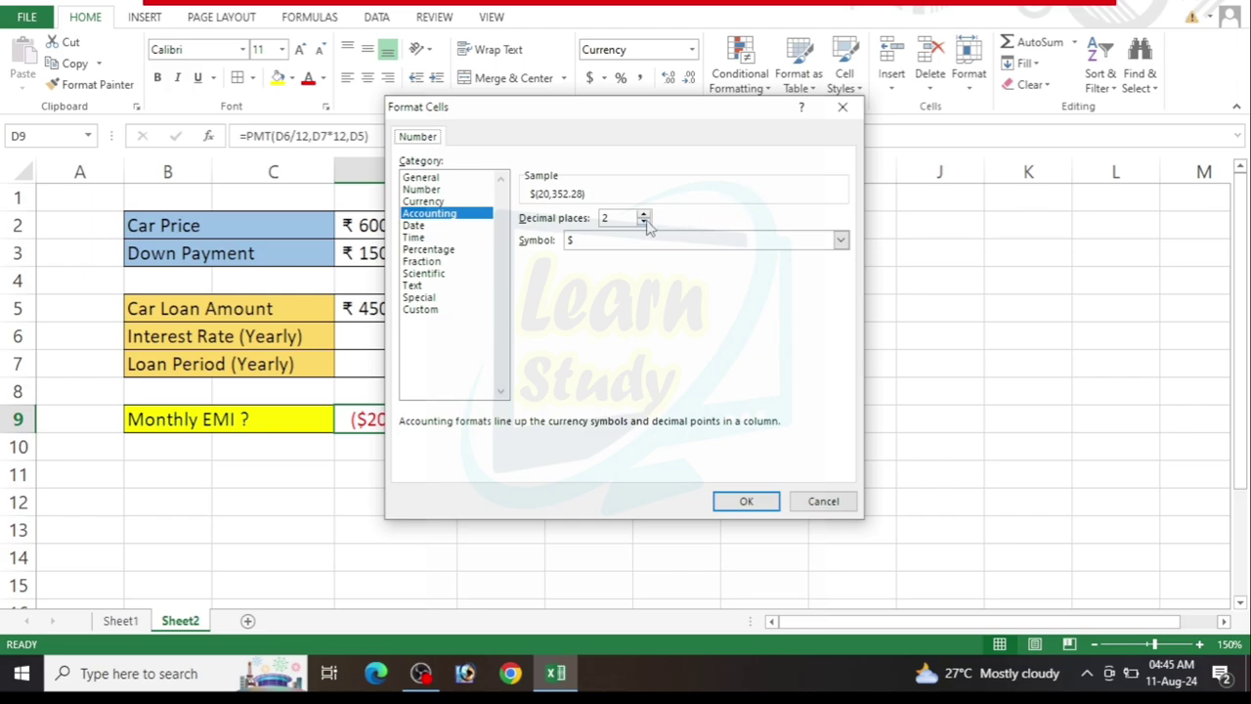
click(840, 239)
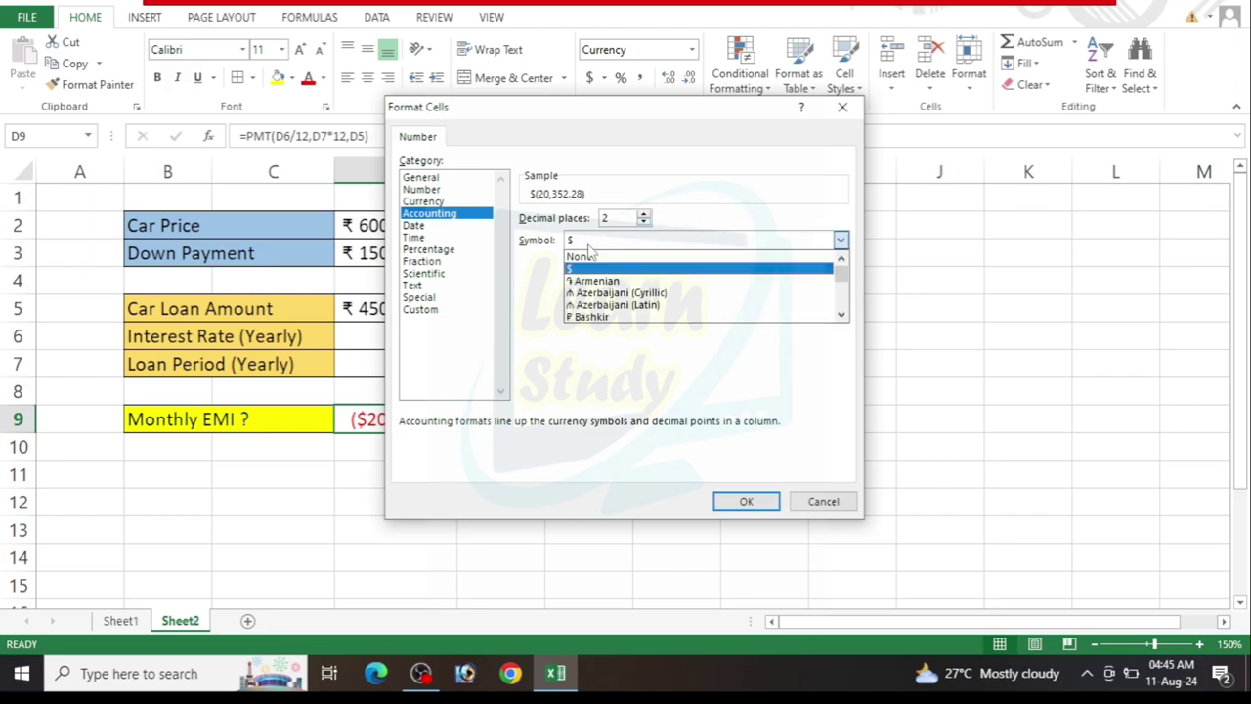
click(840, 314)
click(840, 315)
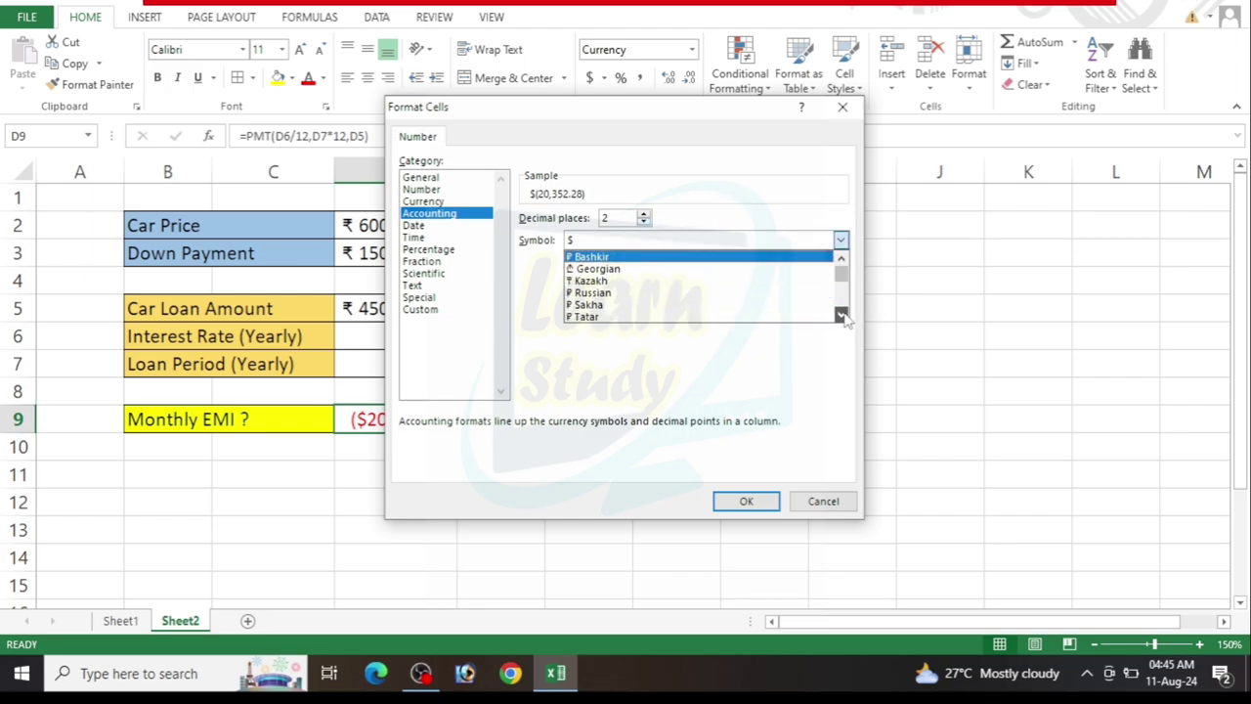
drag(843, 317, 842, 317)
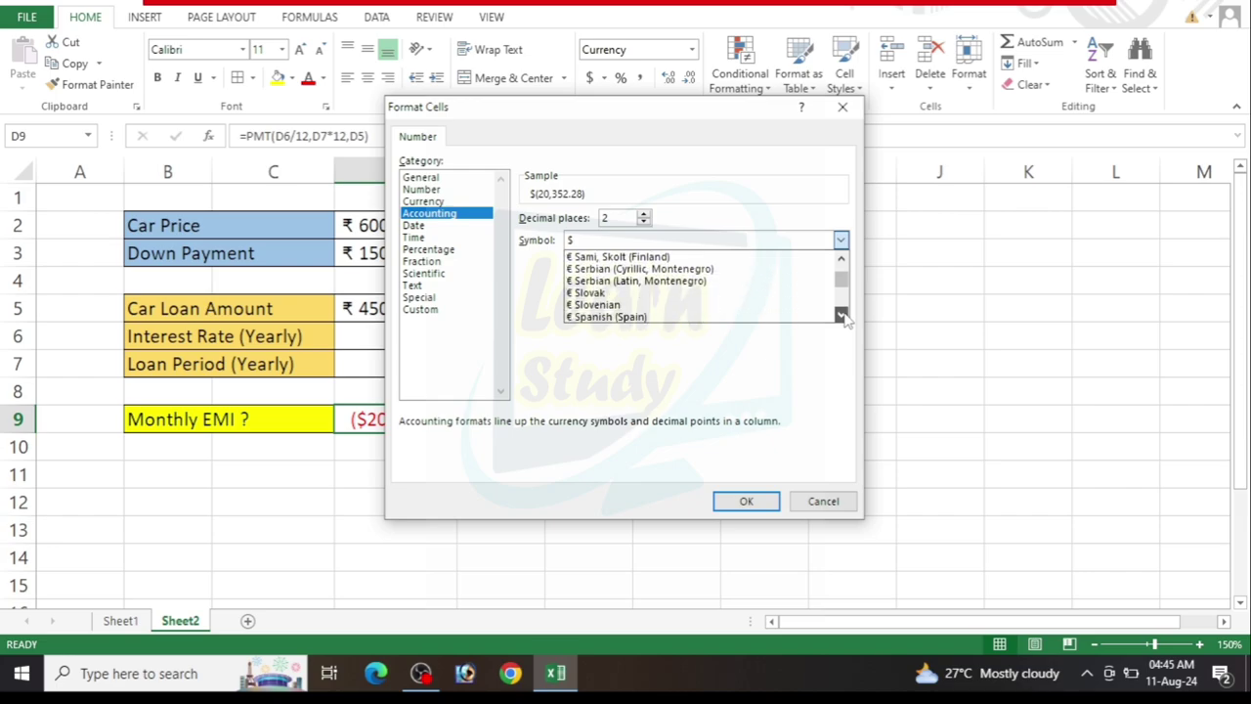
drag(842, 317, 842, 317)
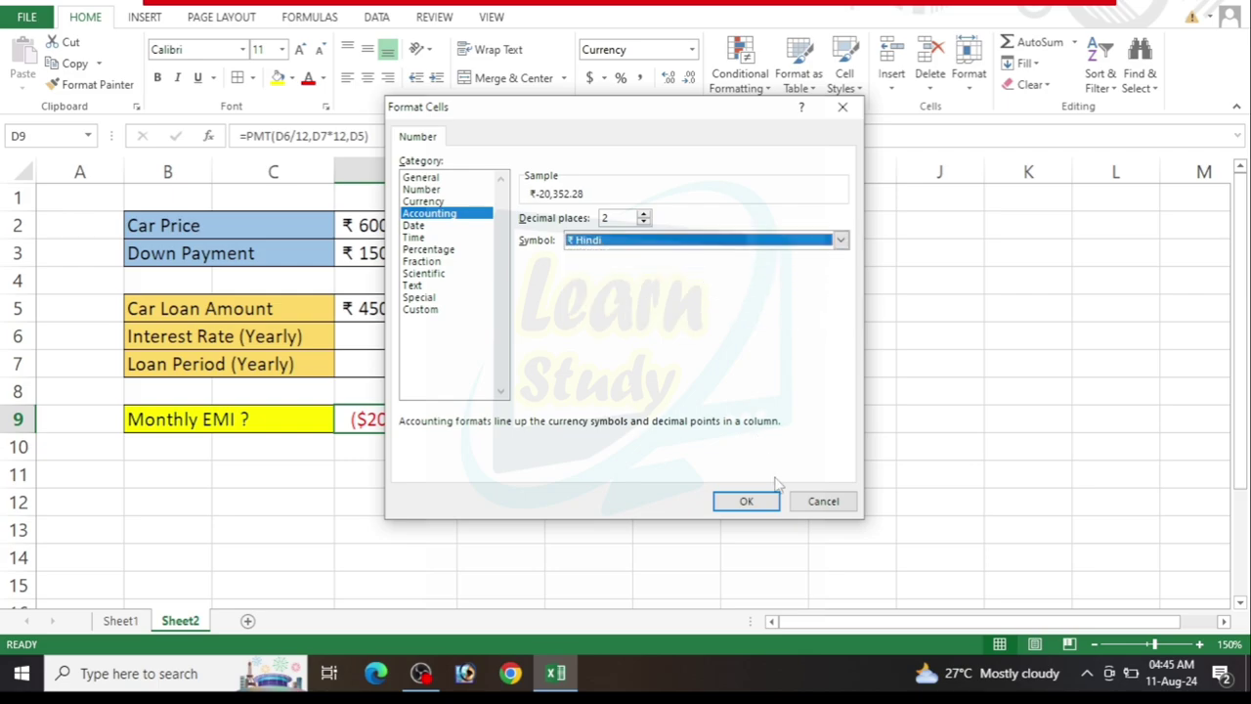
click(745, 501)
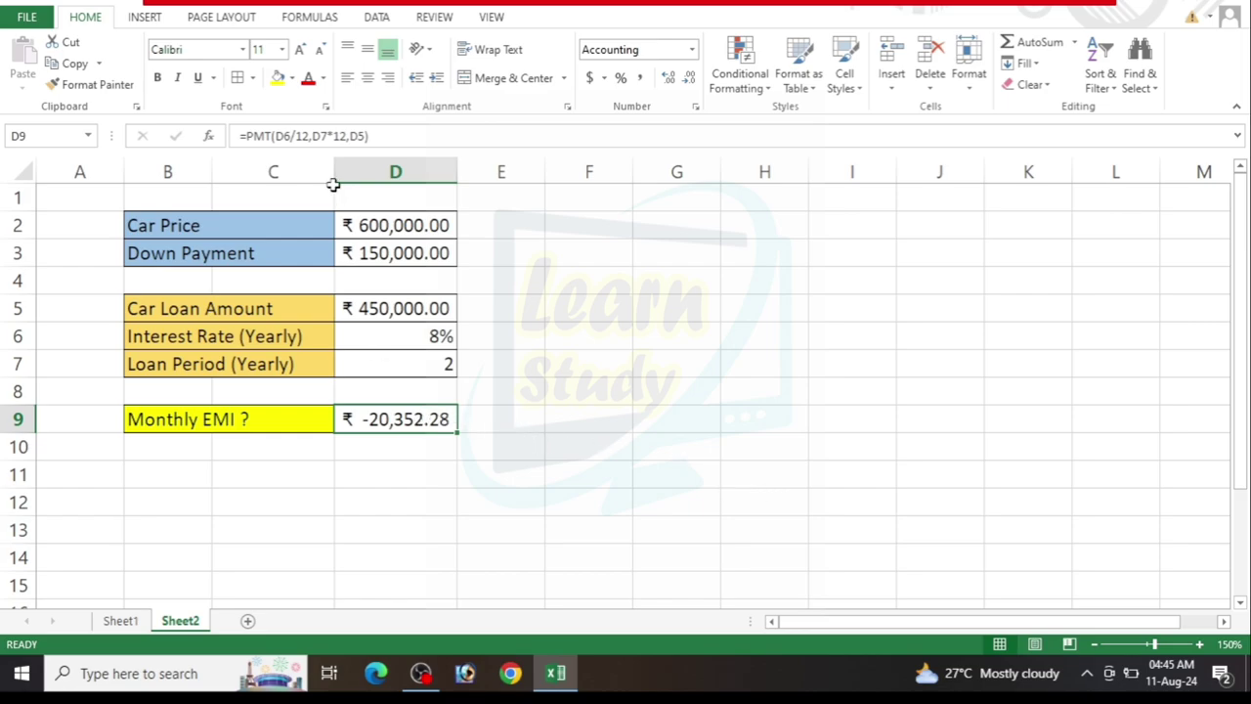
Fill the Monthly EMI cell D9 with light green.
click(292, 78)
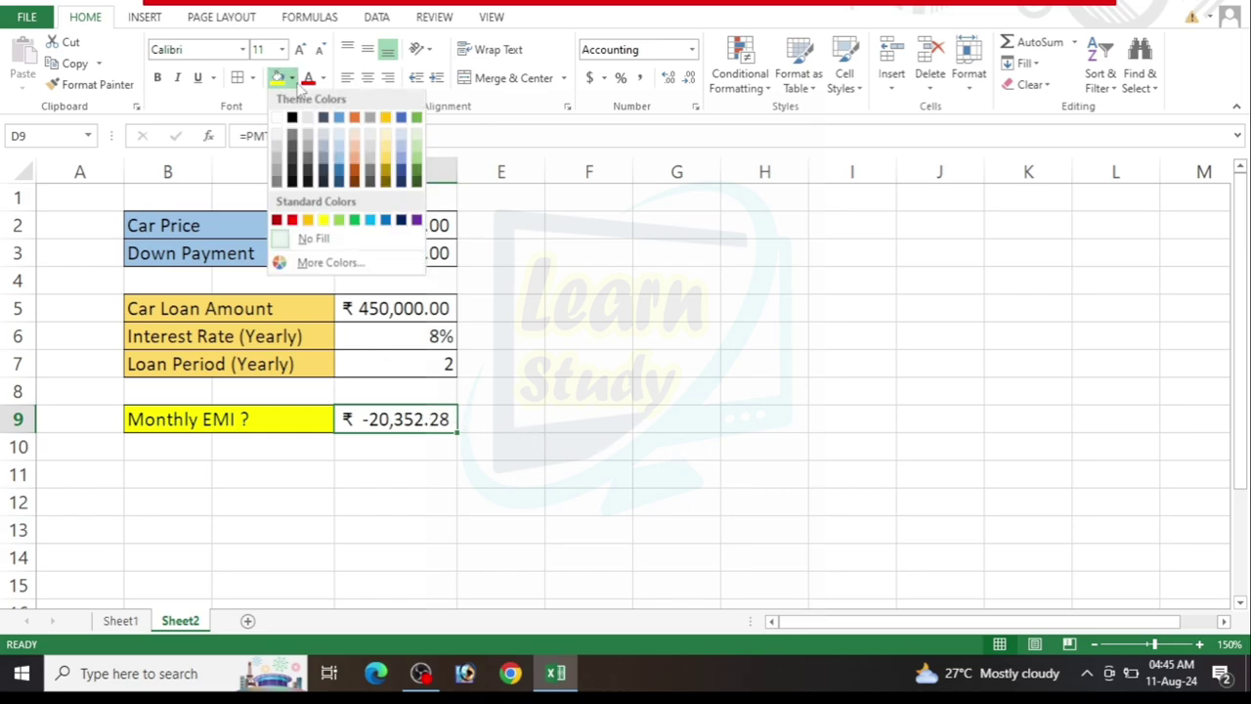
click(418, 137)
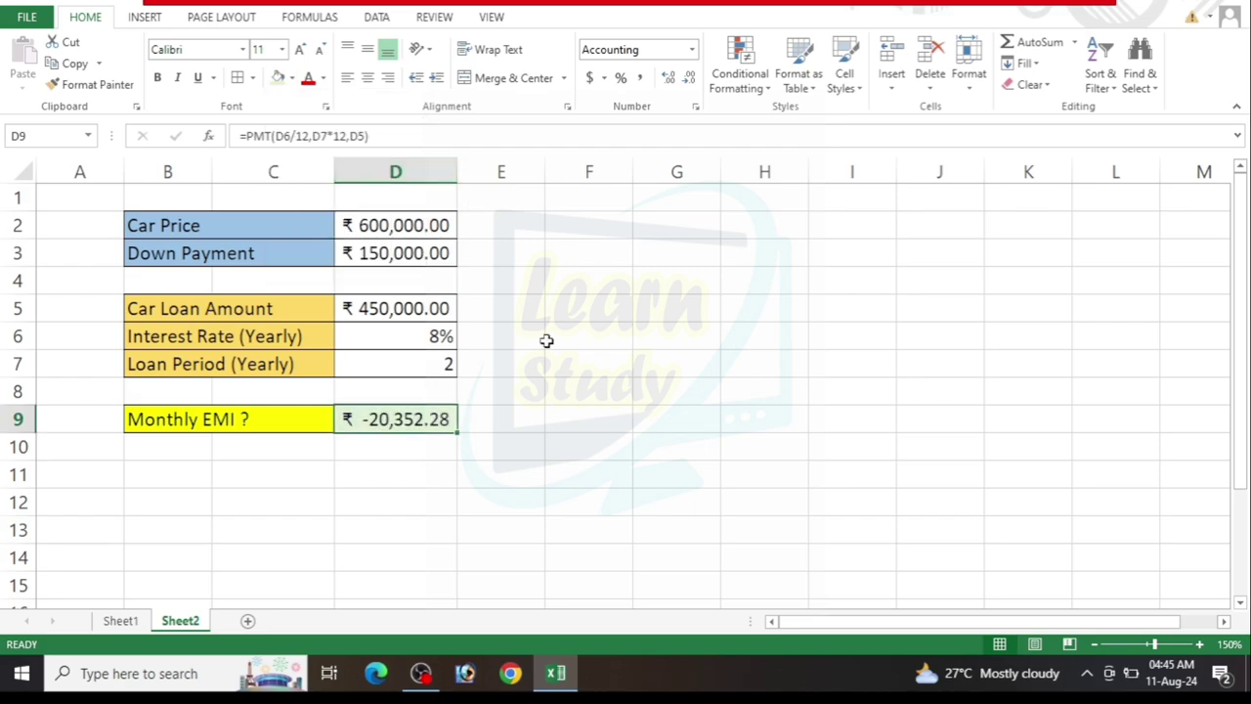
click(592, 421)
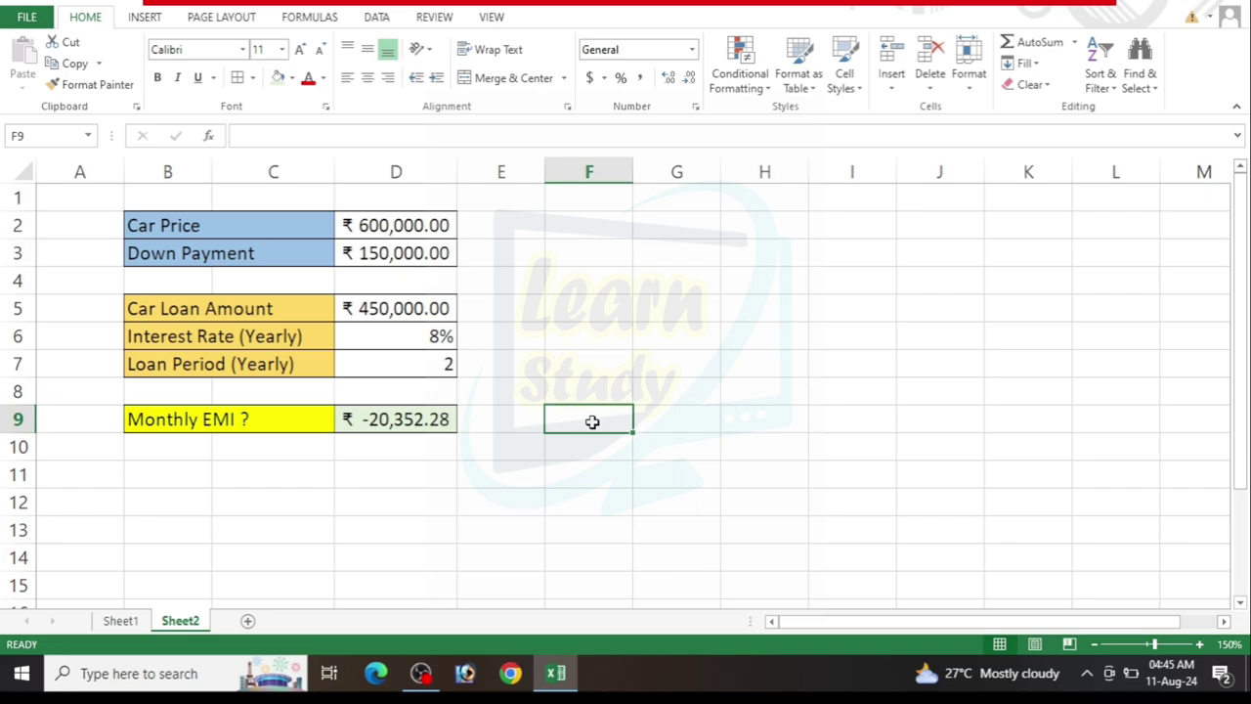
Enter the 'Instalment' header in F2 and widen column F to fit.
click(606, 233)
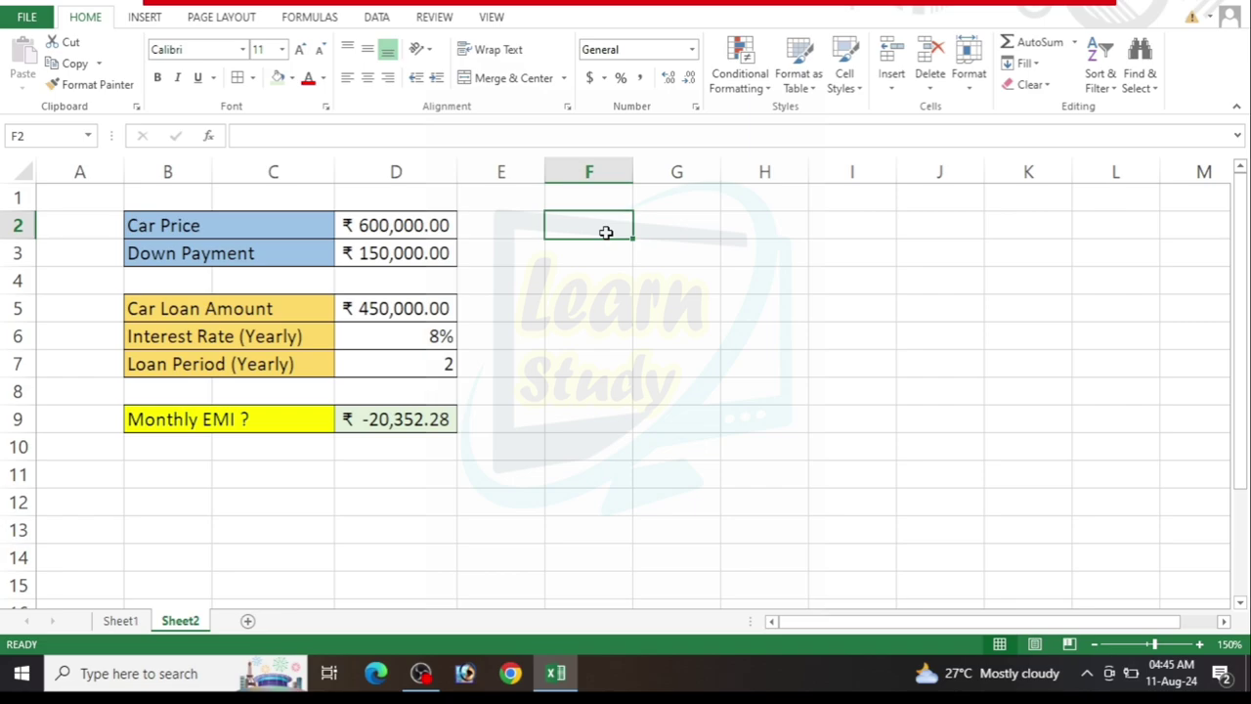
text(P)
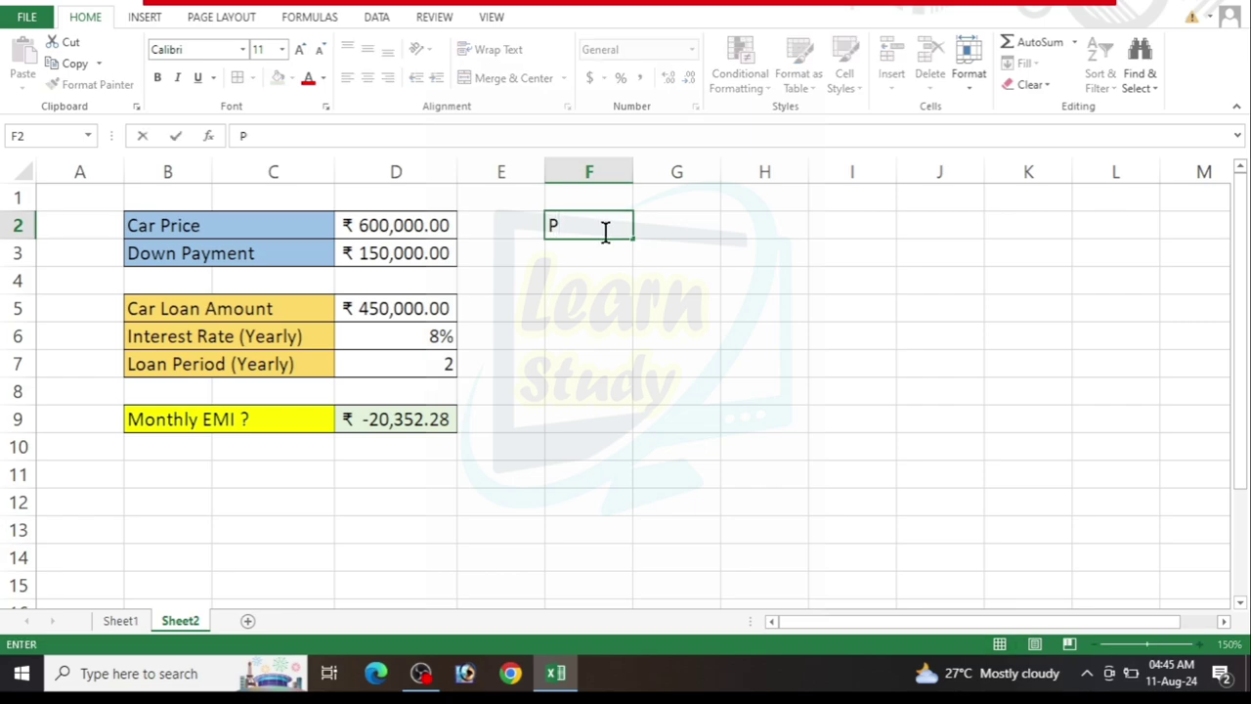
text(e)
text(r)
key(BackSpace)
text(e)
key(BackSpace)
text(r)
key(BackSpace)
key(BackSpace)
key(BackSpace)
text(In)
text(stalm)
text(ent)
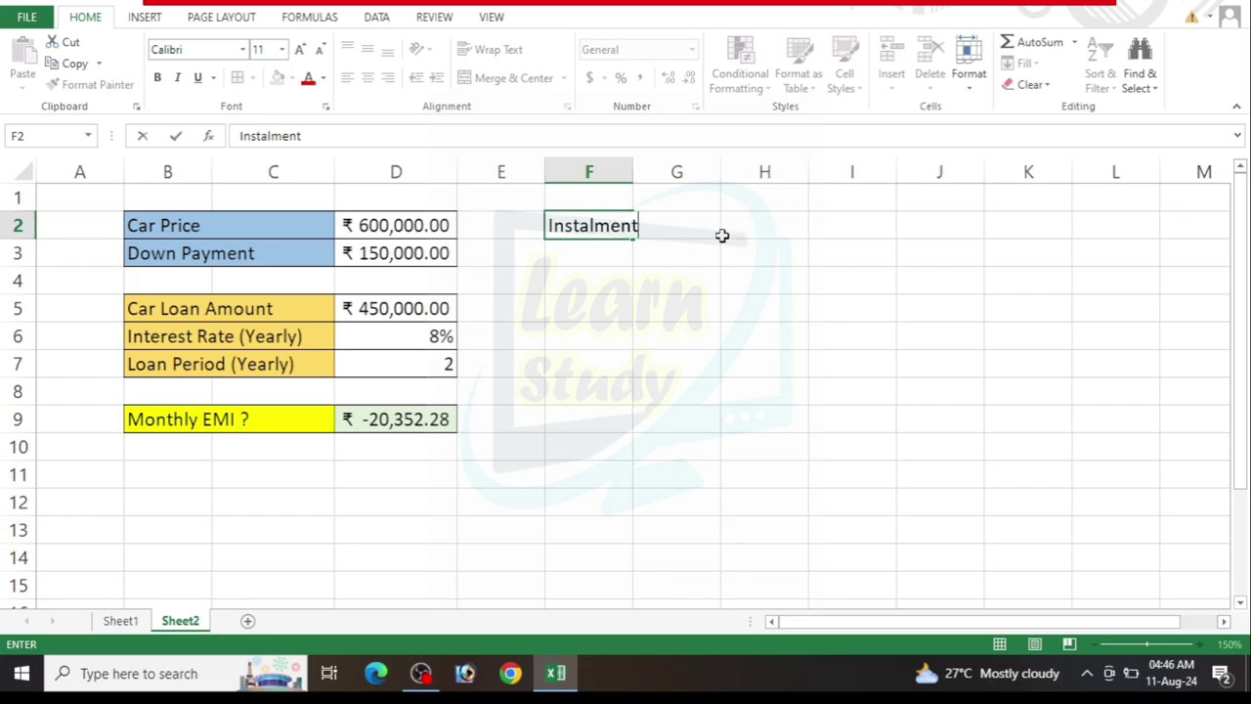
key(Return)
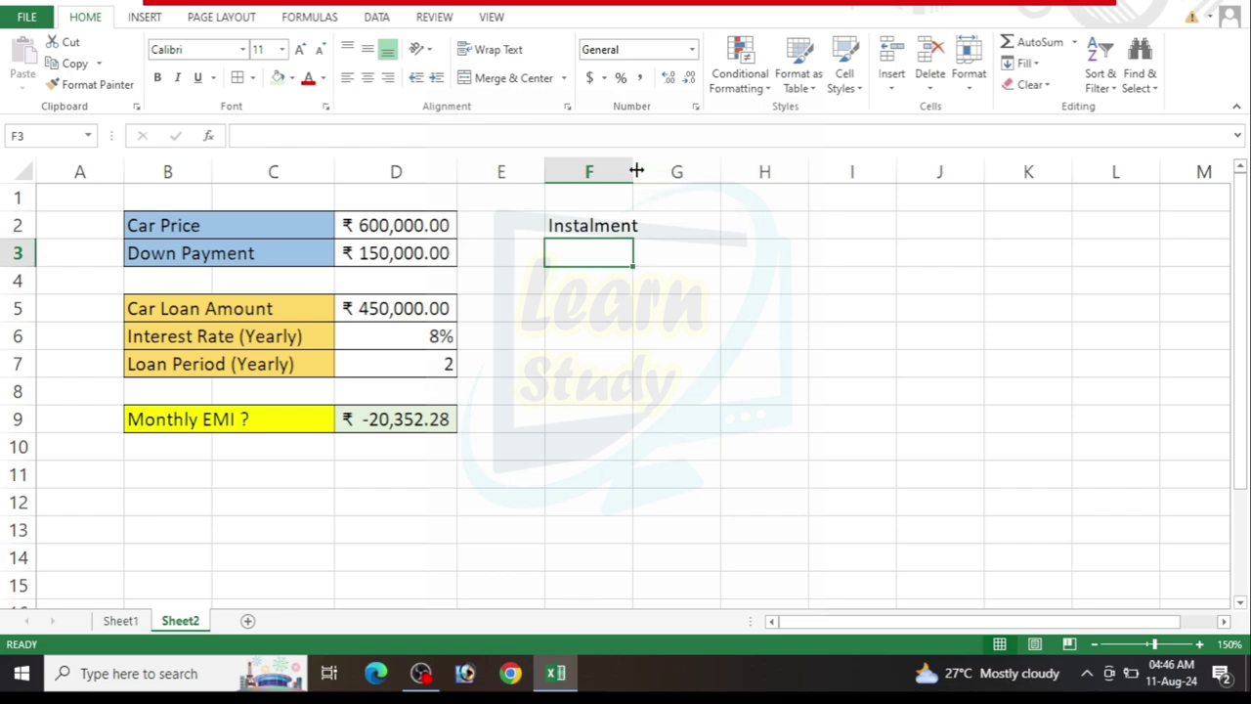
drag(635, 170, 651, 170)
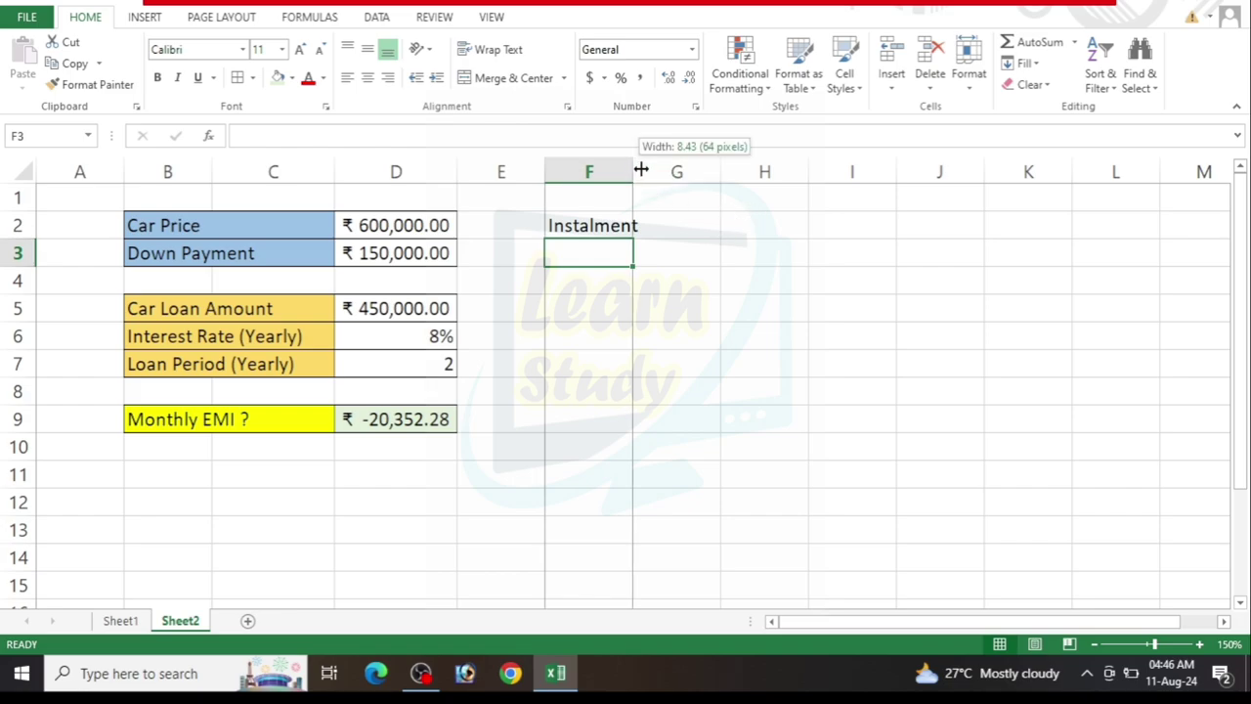
Add headers 'EMI', 'Interest' and 'Principal Amt' in G2:I2.
click(694, 216)
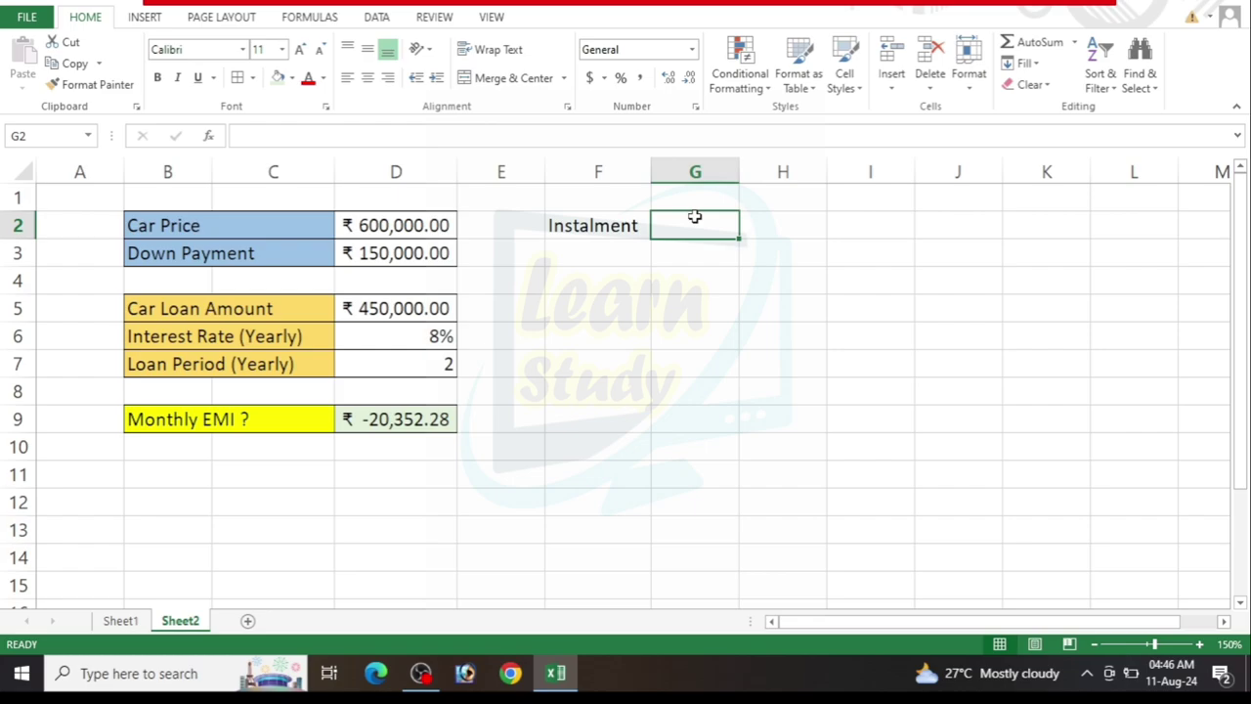
text(EMI)
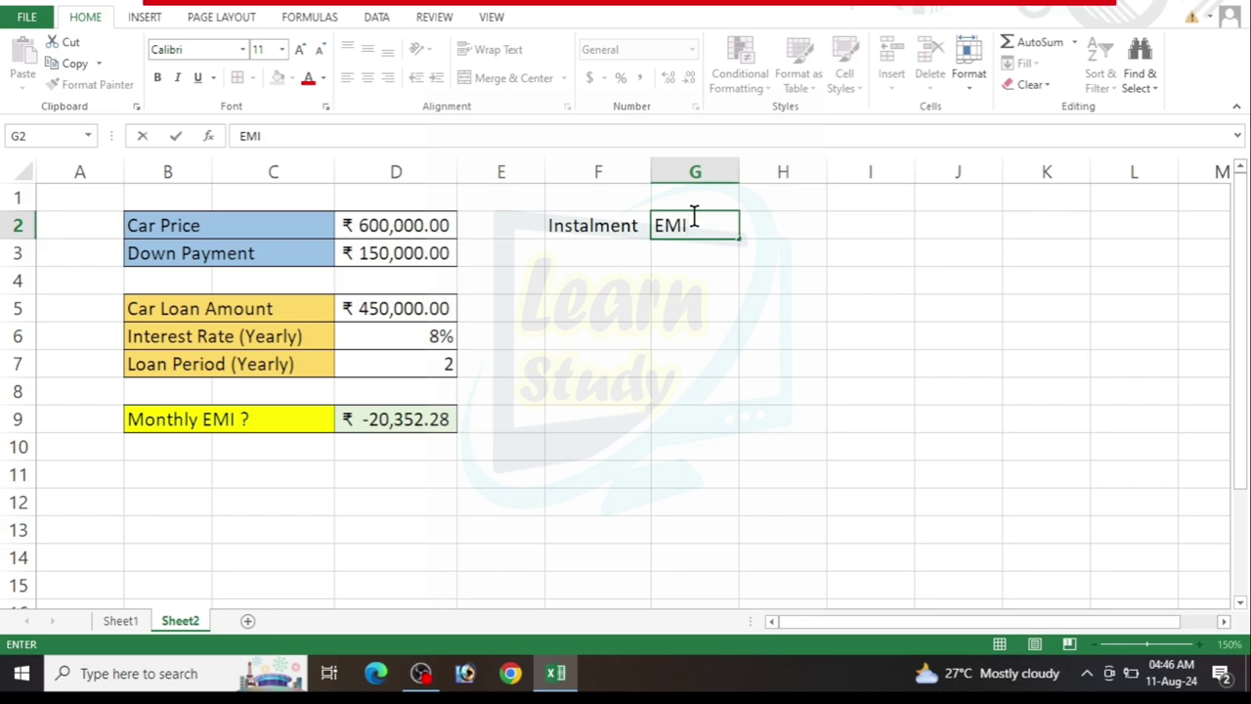
key(Tab)
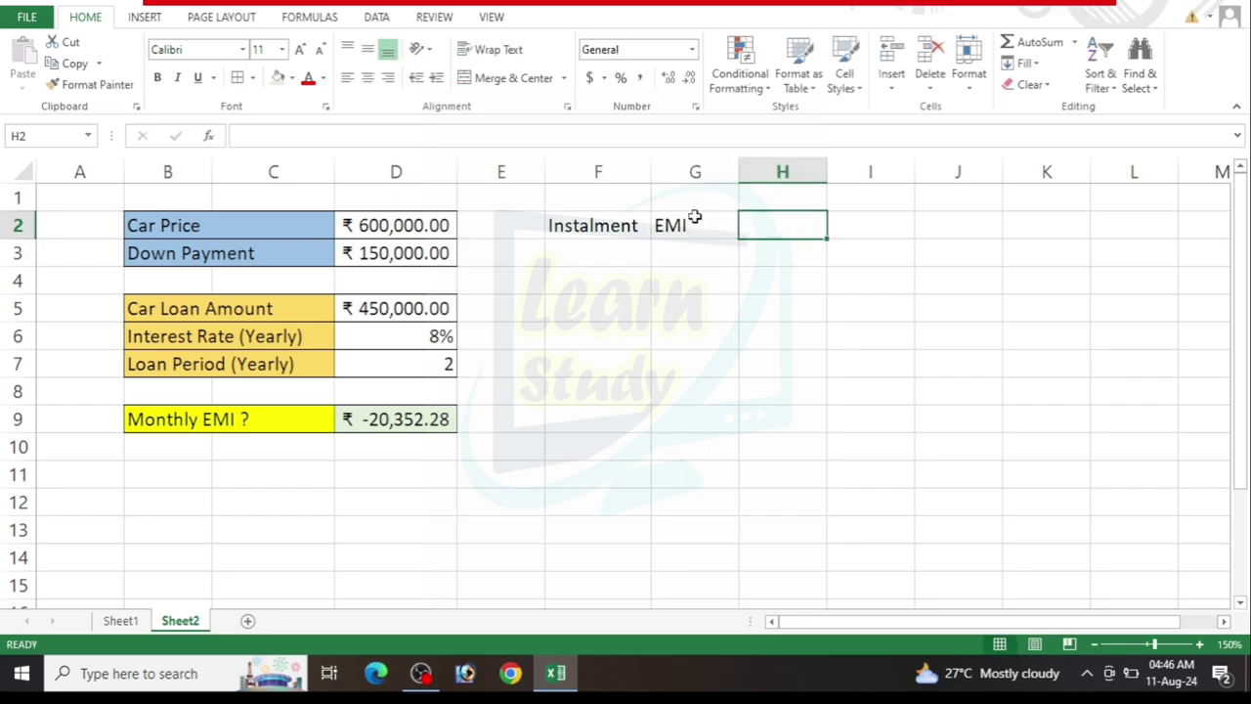
text(I)
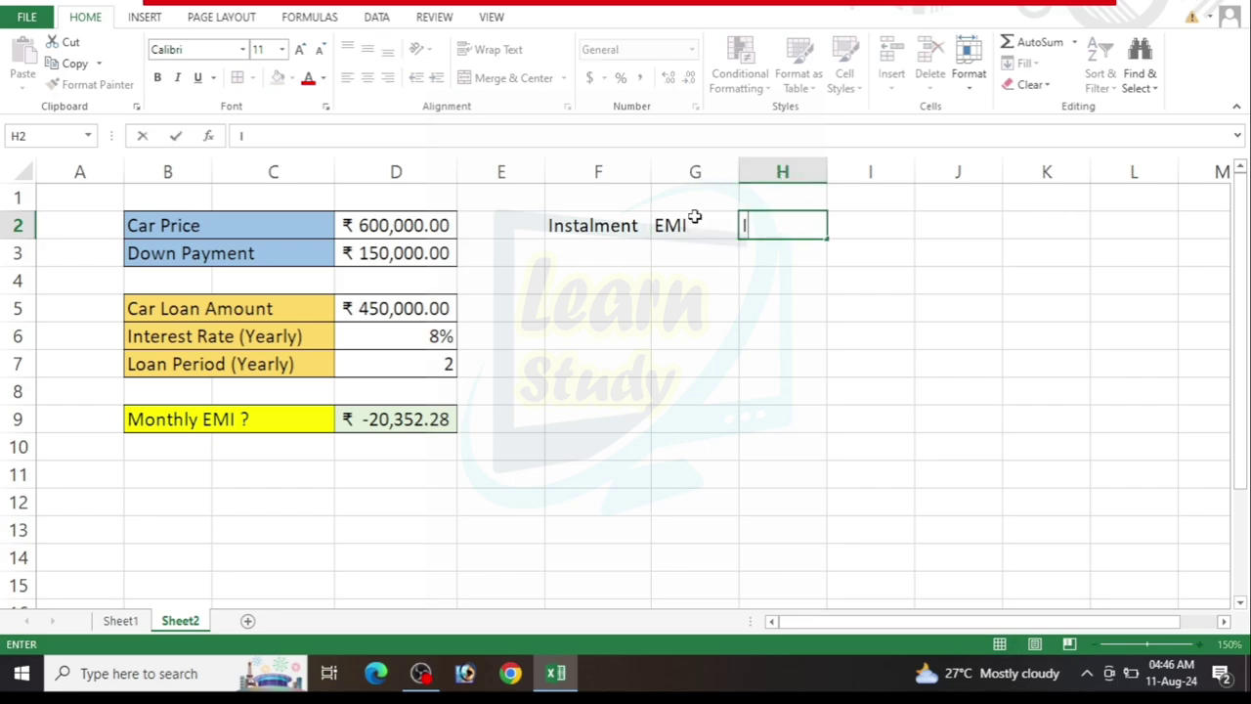
text(n)
text(tere)
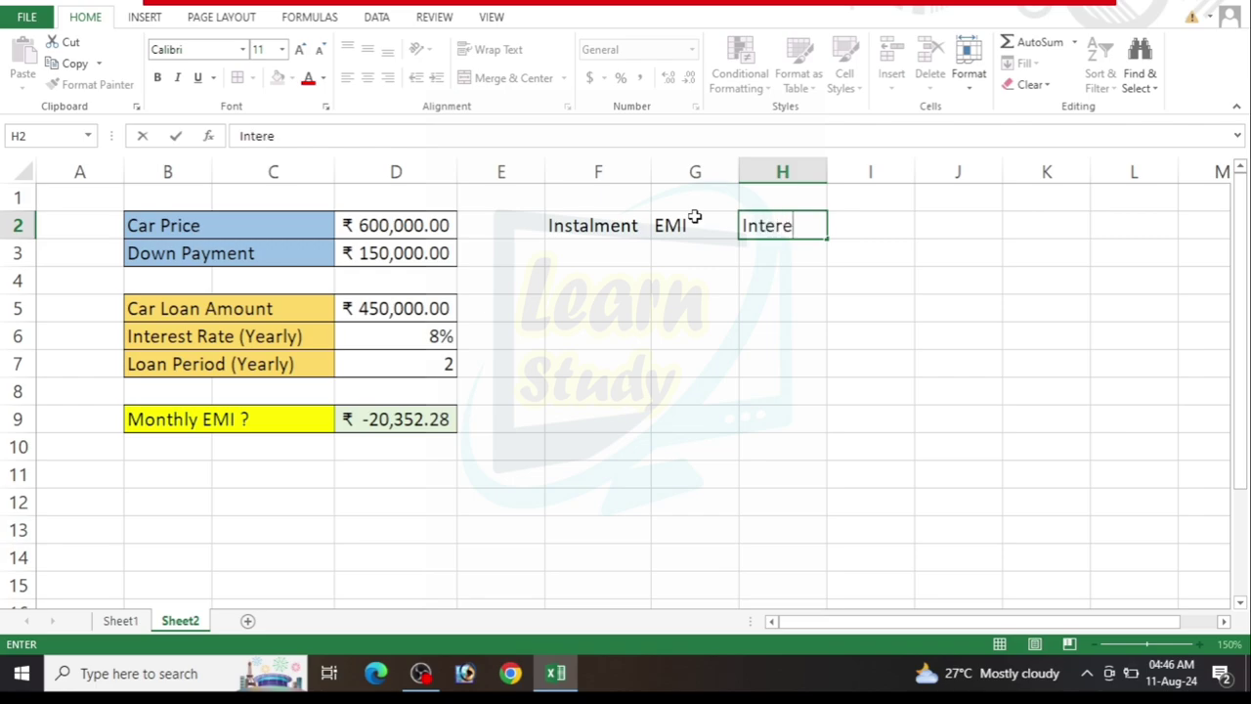
text(st)
key(Tab)
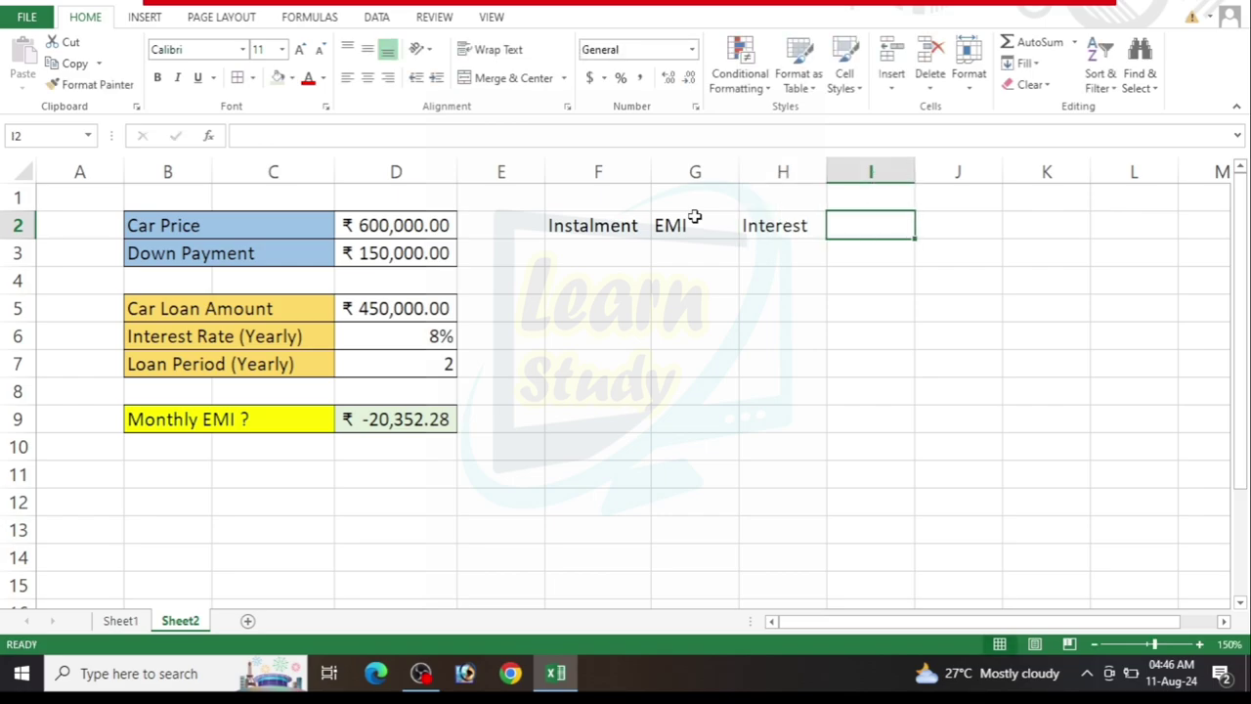
text(P)
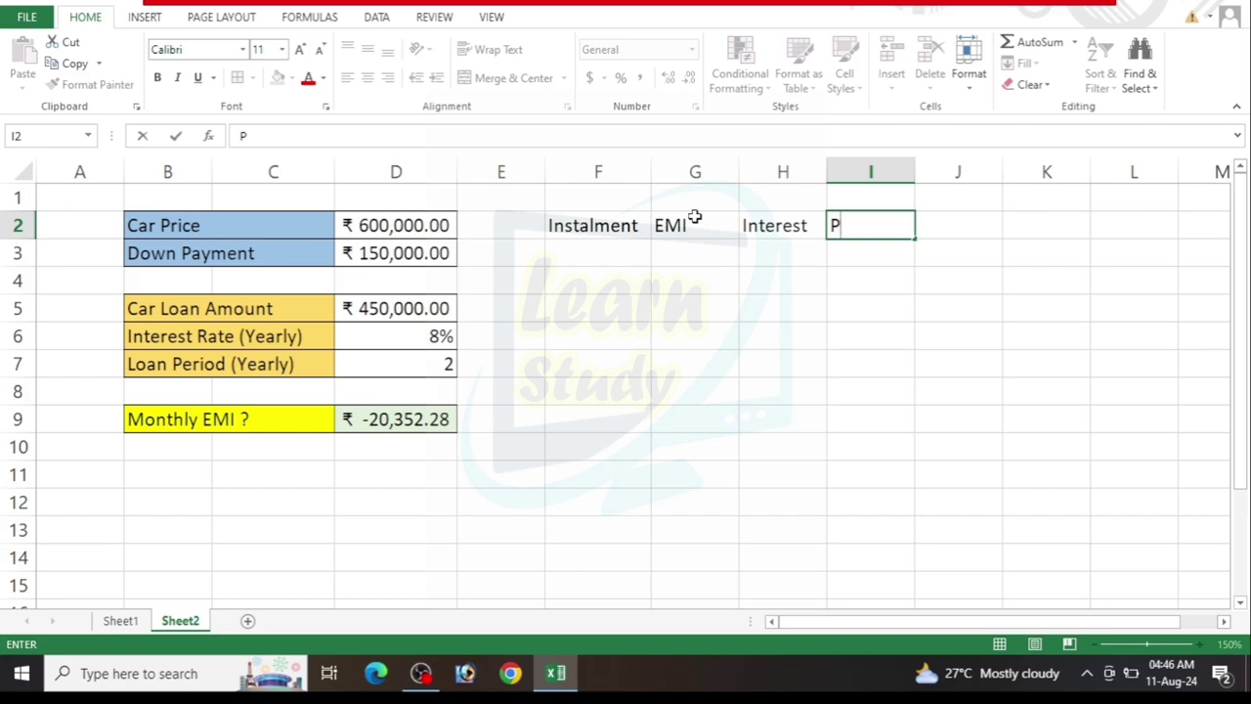
text(rinci)
text(pal)
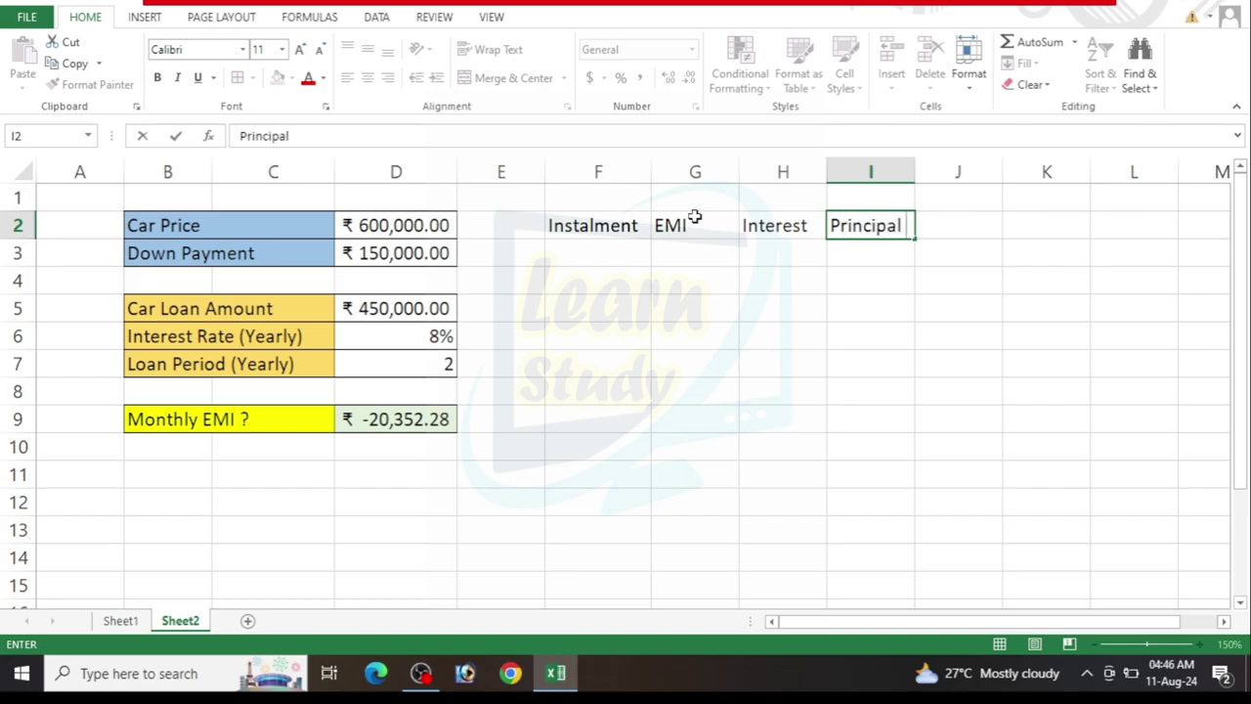
text( AMt)
key(BackSpace)
key(BackSpace)
text(mt)
key(Return)
key(Left)
key(Left)
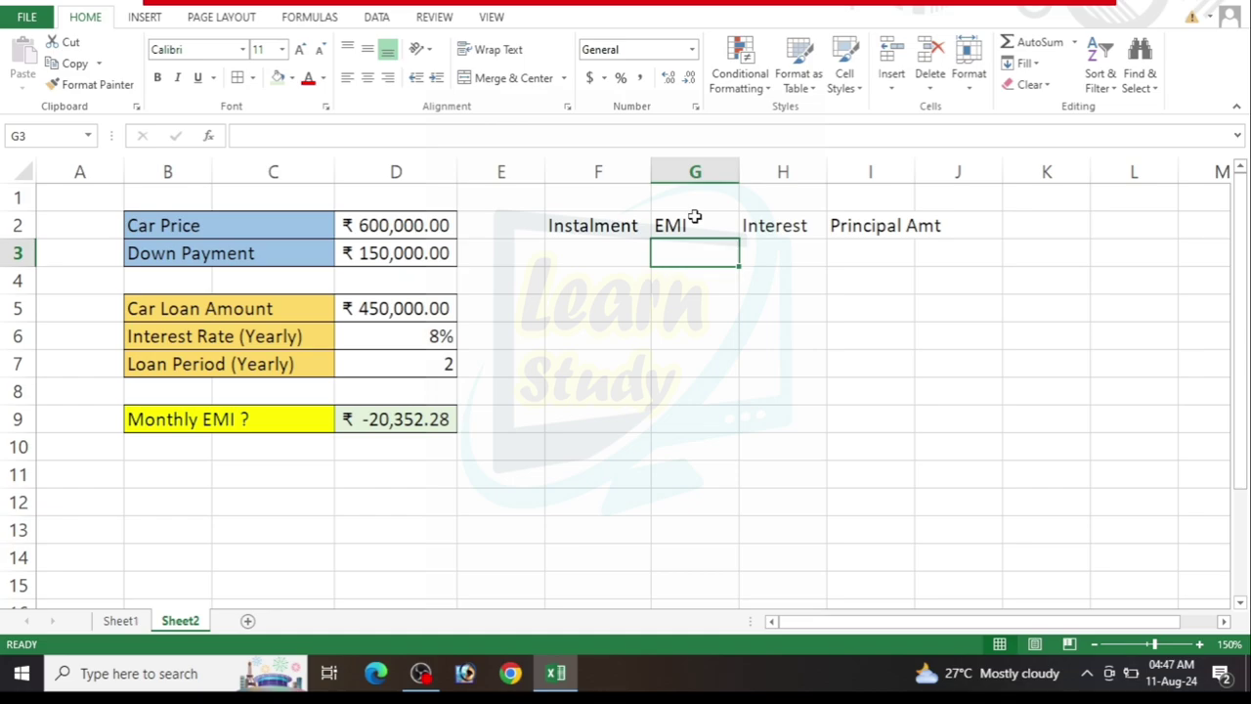
Enter 1 and 2 in F3:F4 and fill the instalment numbers down to 24 in F26.
click(613, 228)
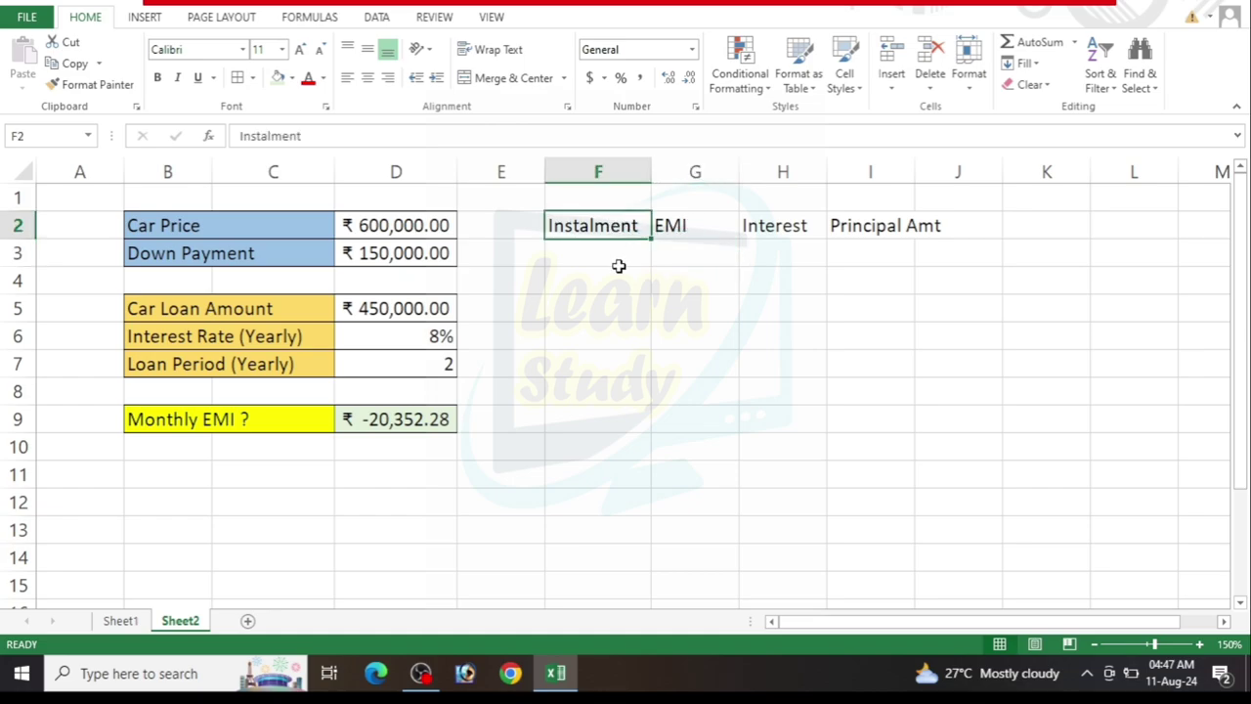
click(602, 256)
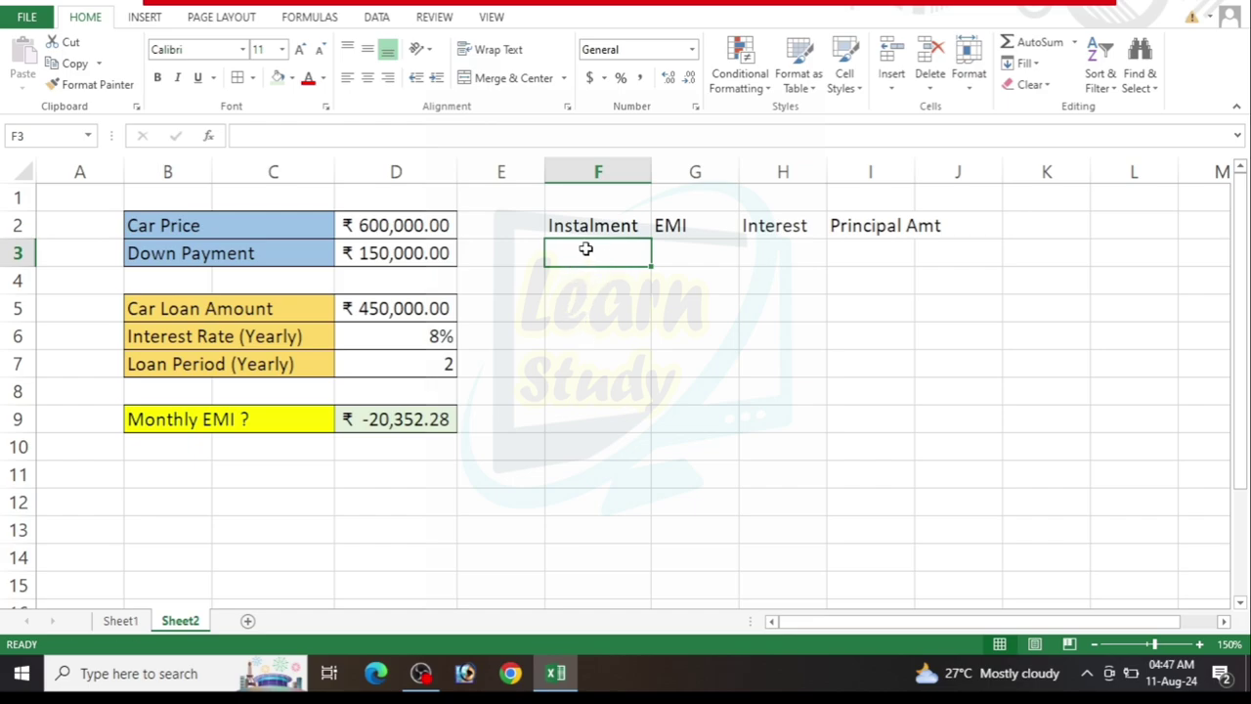
text(1)
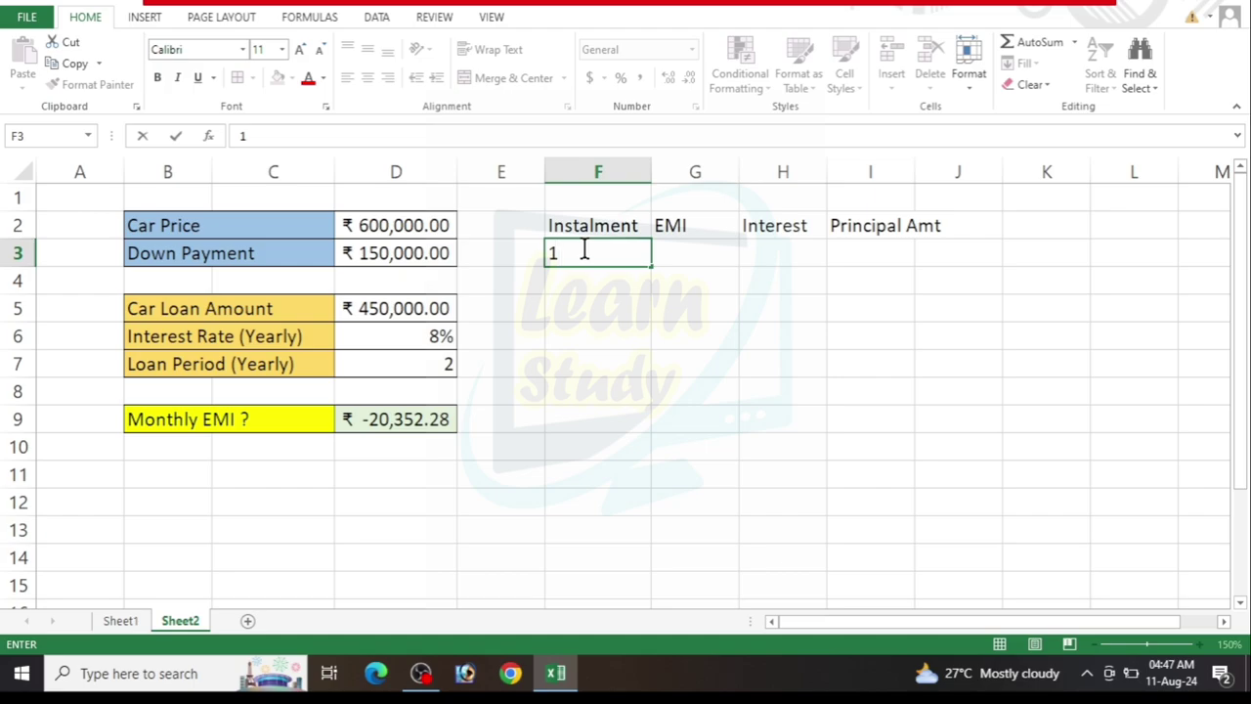
key(Return)
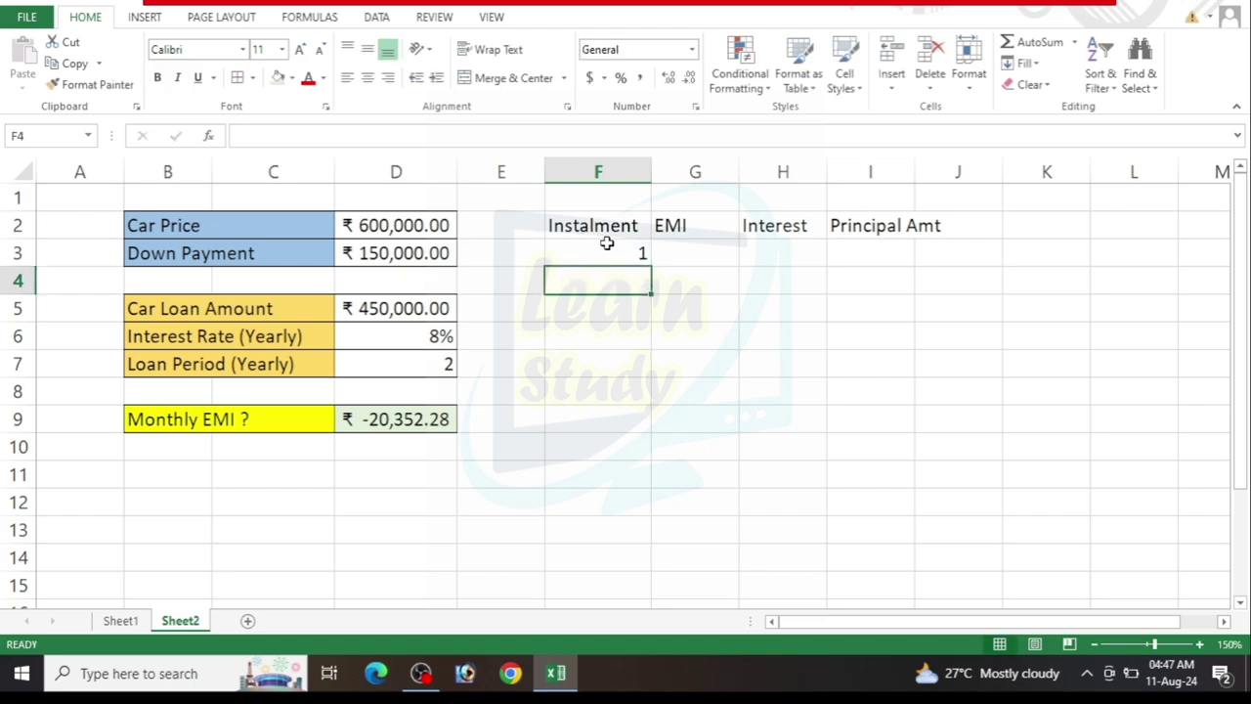
text(2)
key(Return)
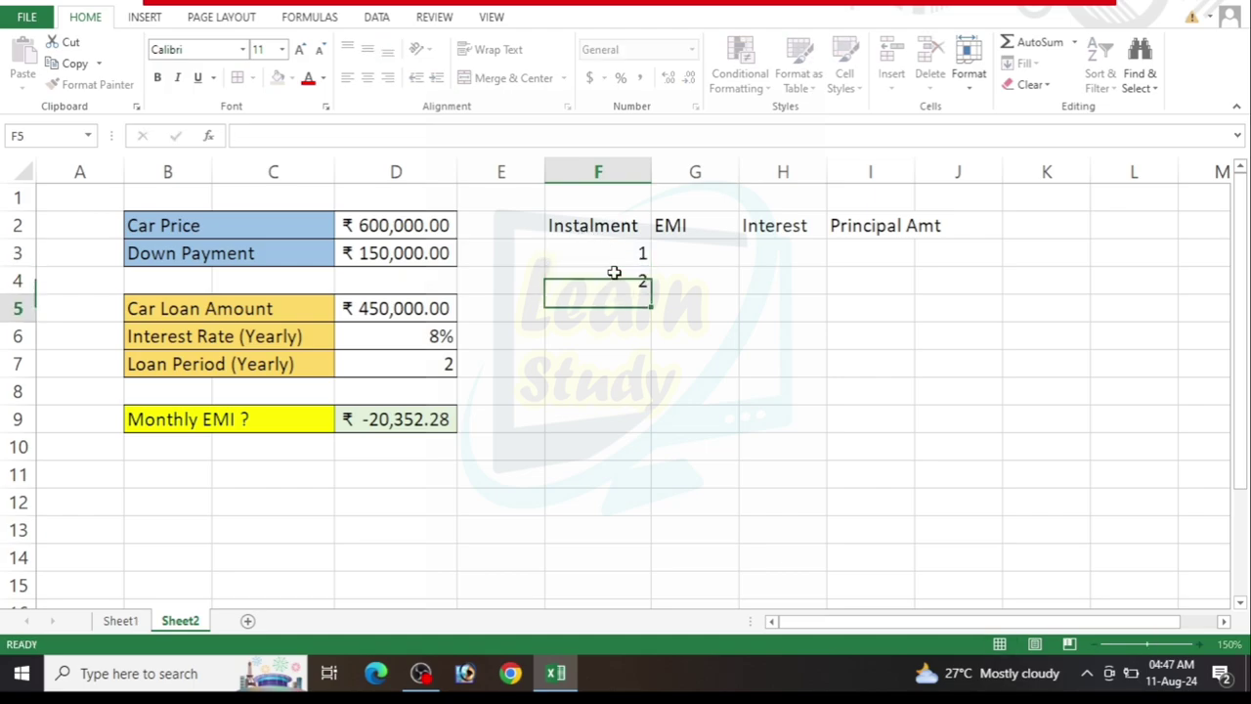
drag(619, 255, 652, 620)
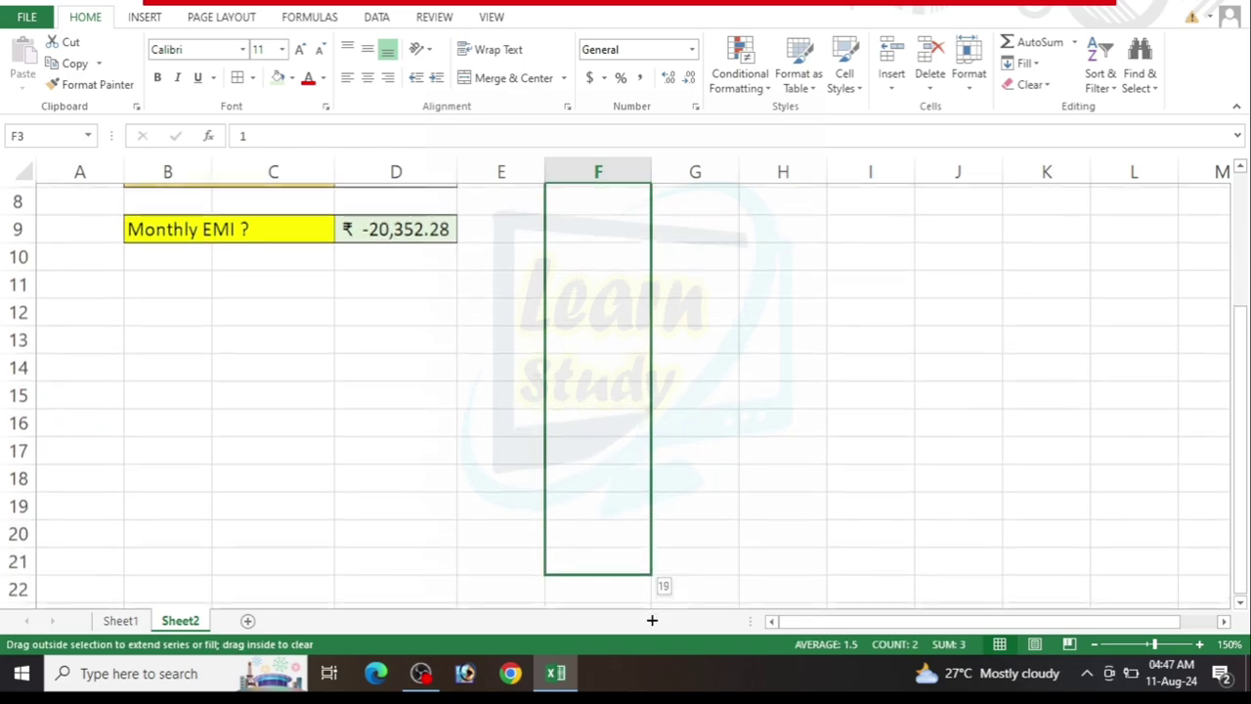
drag(652, 620, 649, 590)
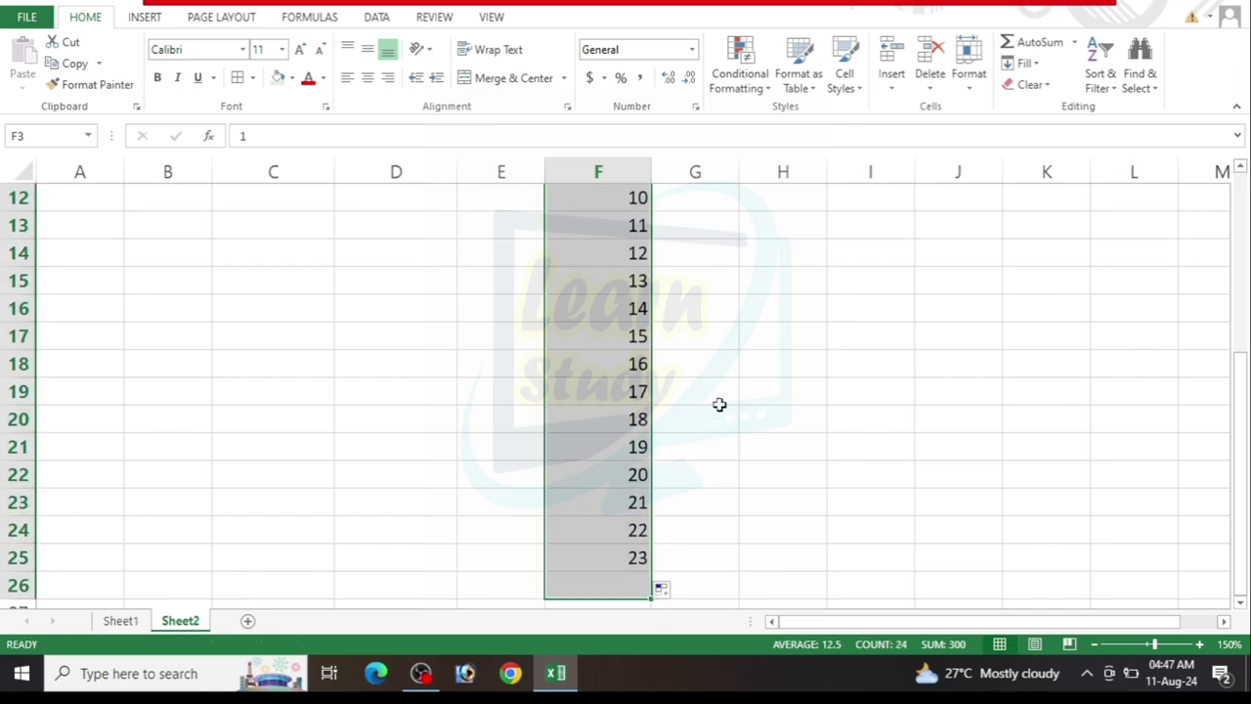
drag(1243, 361, 1236, 202)
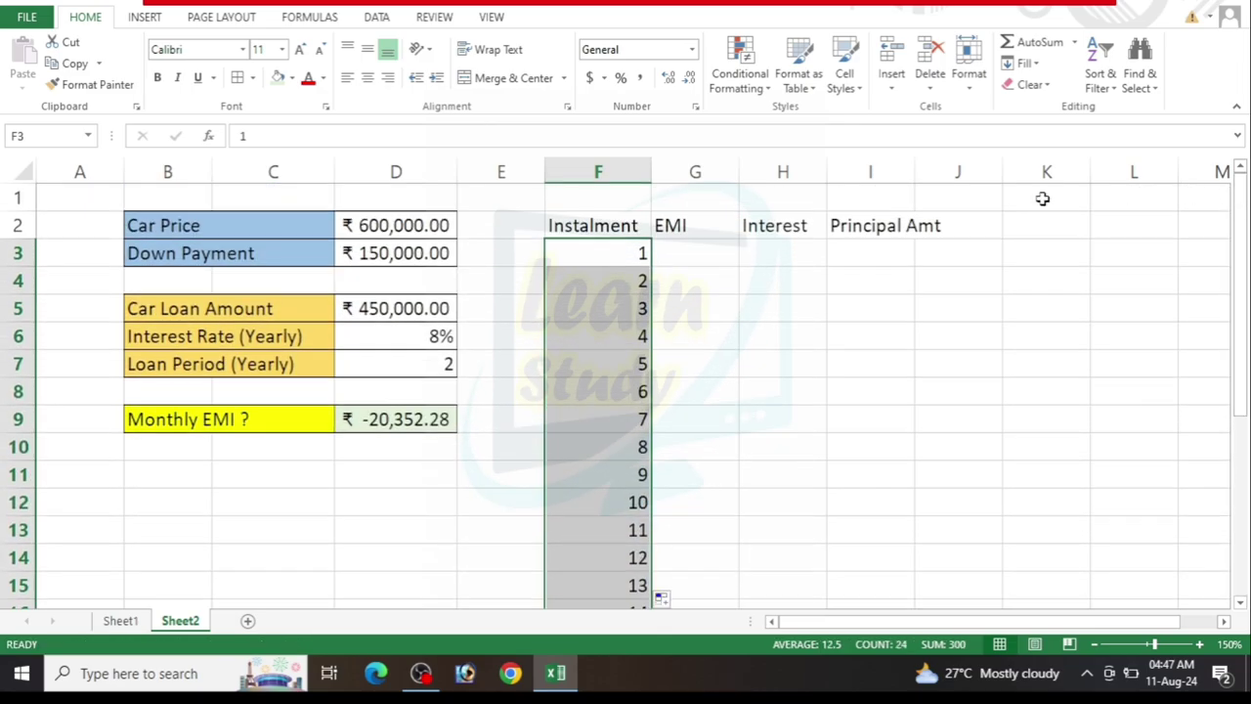
Retype the F2 heading as 'Instalment'.
click(569, 226)
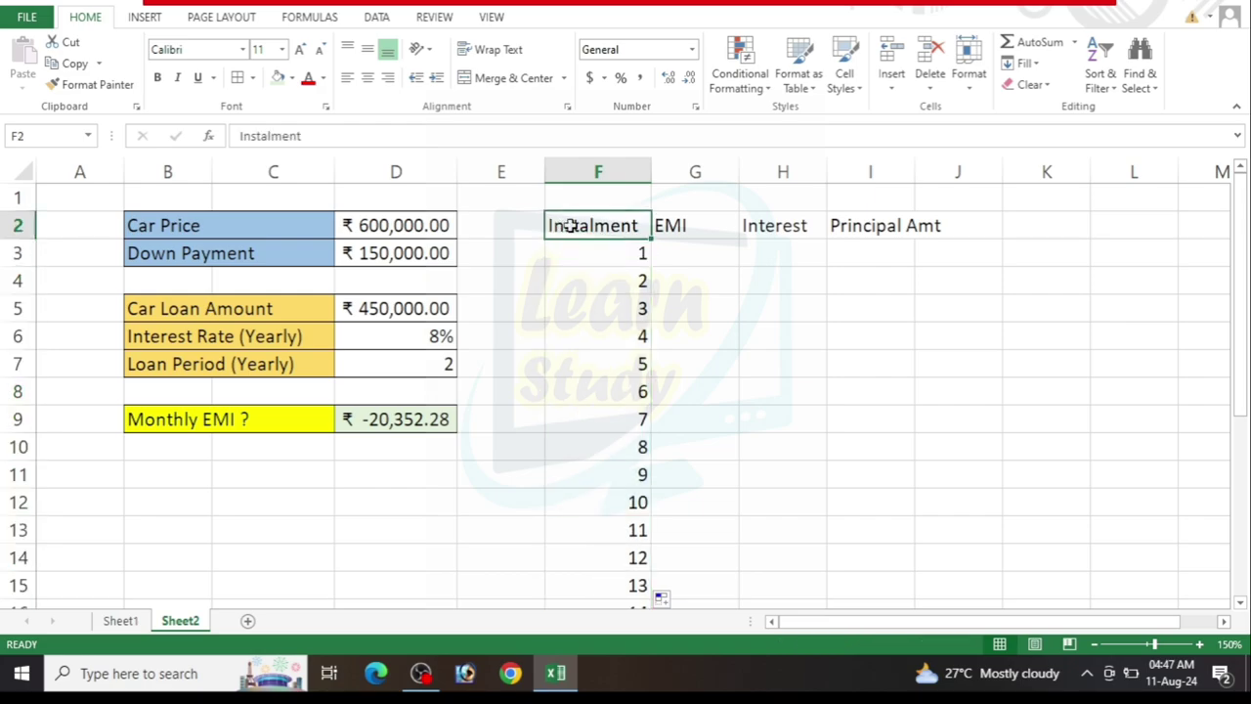
key(BackSpace)
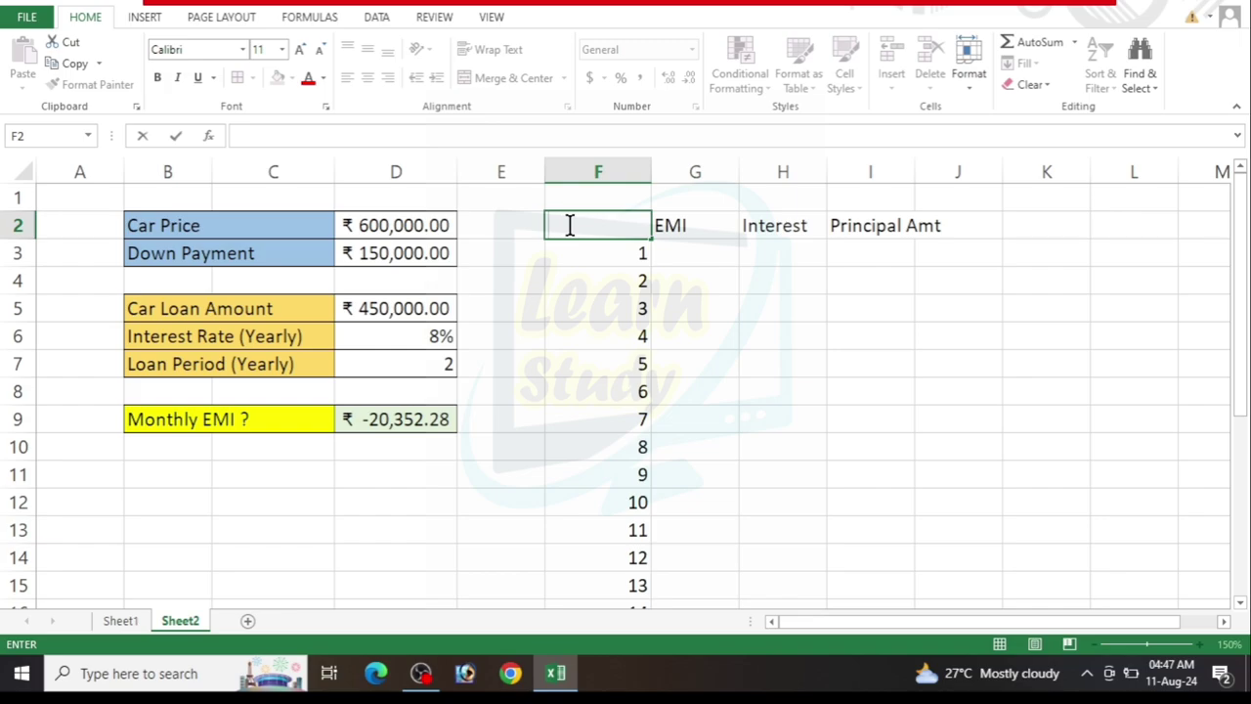
text(Instalment)
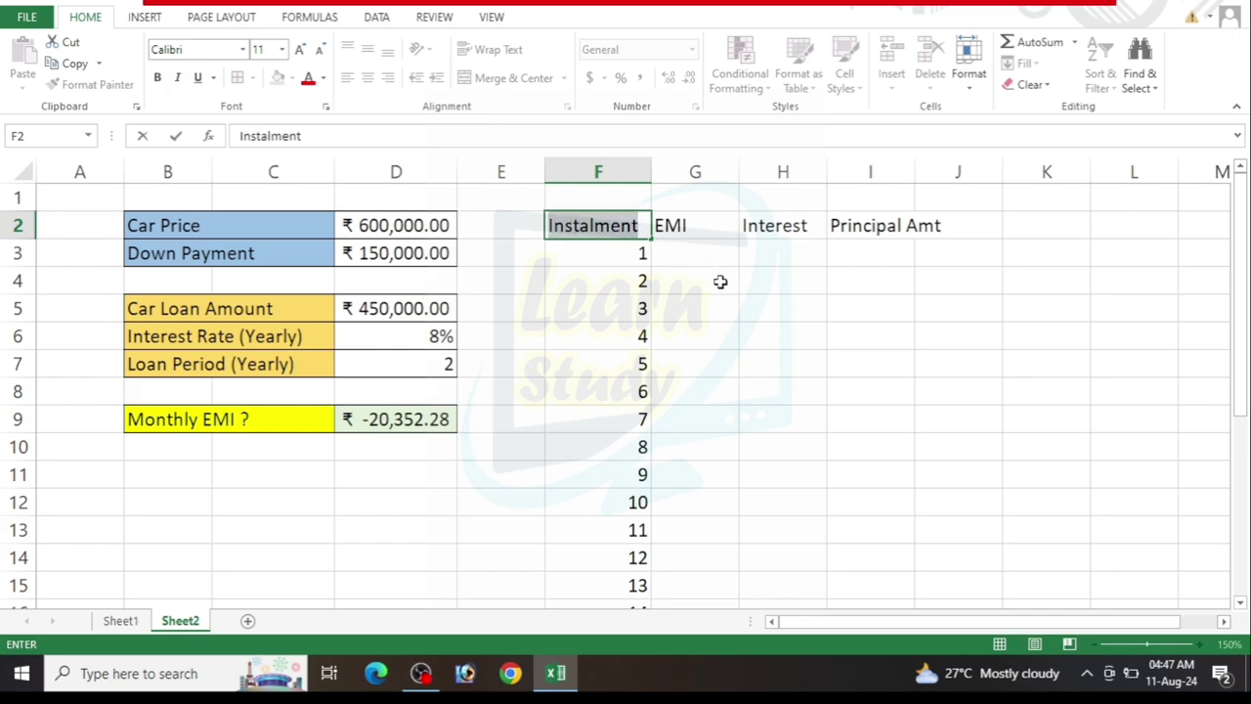
click(721, 282)
Widen column I so Principal Amt fits, and widen column H slightly.
click(714, 256)
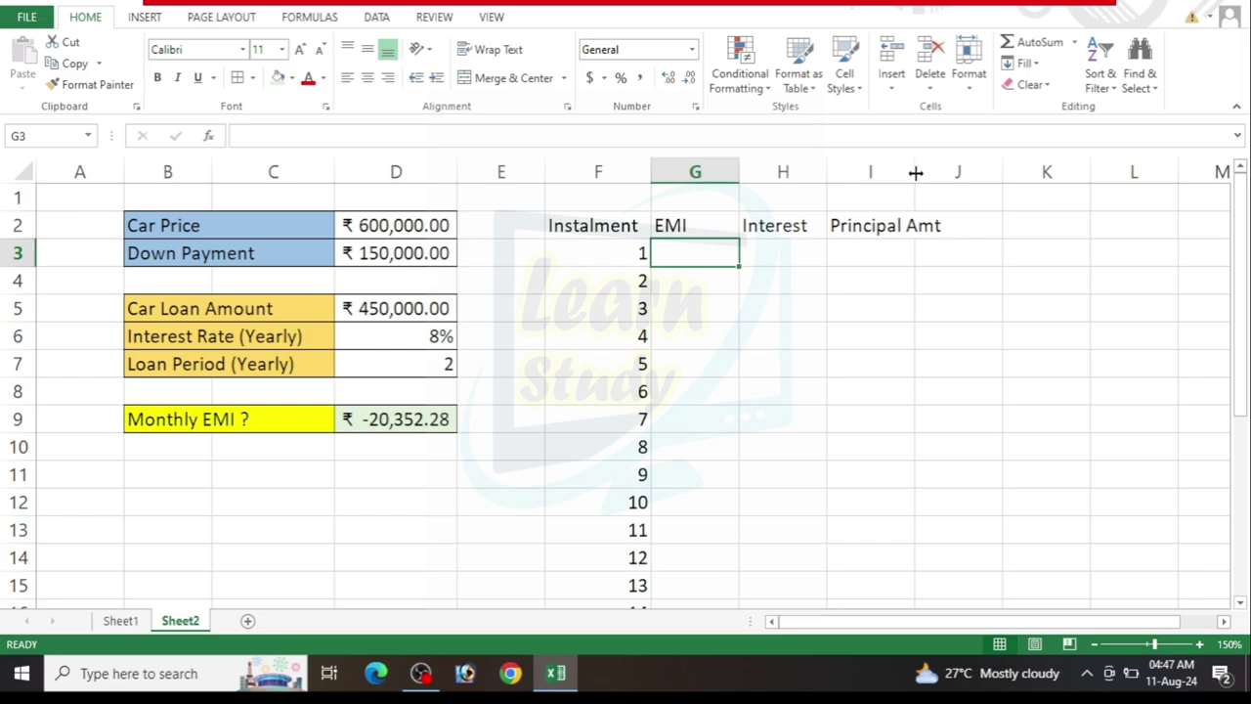
drag(914, 174, 931, 174)
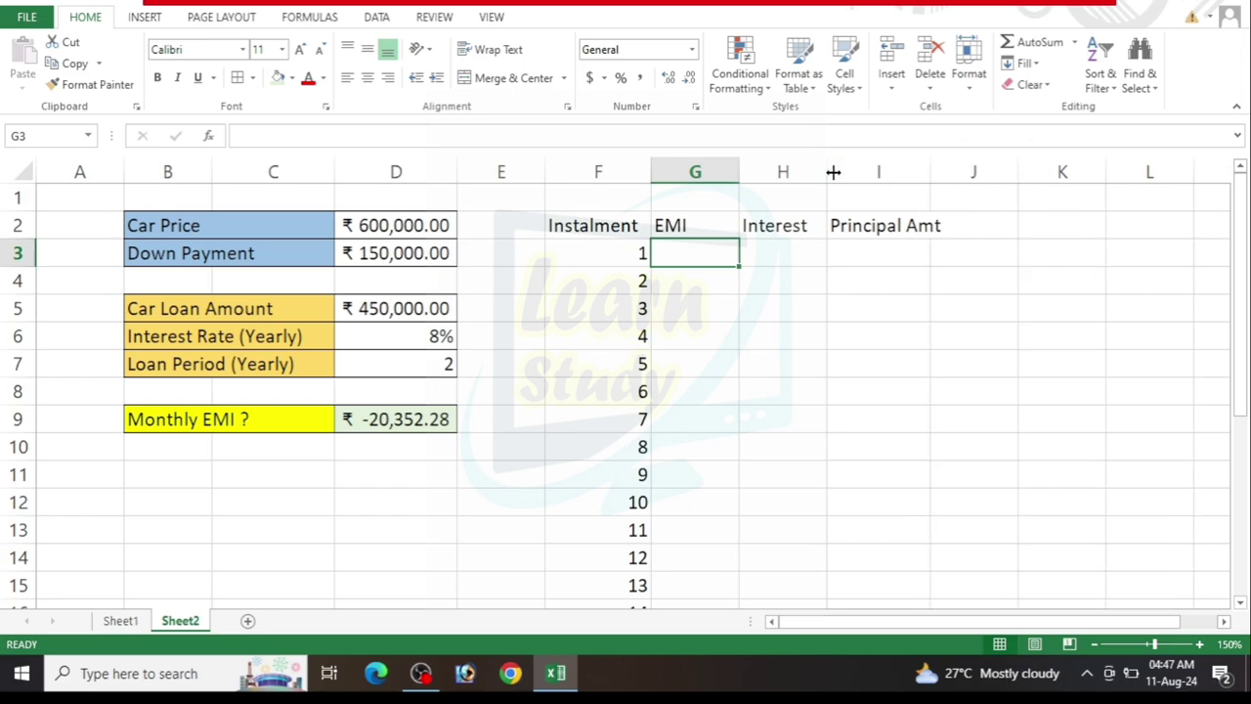
drag(826, 174, 834, 174)
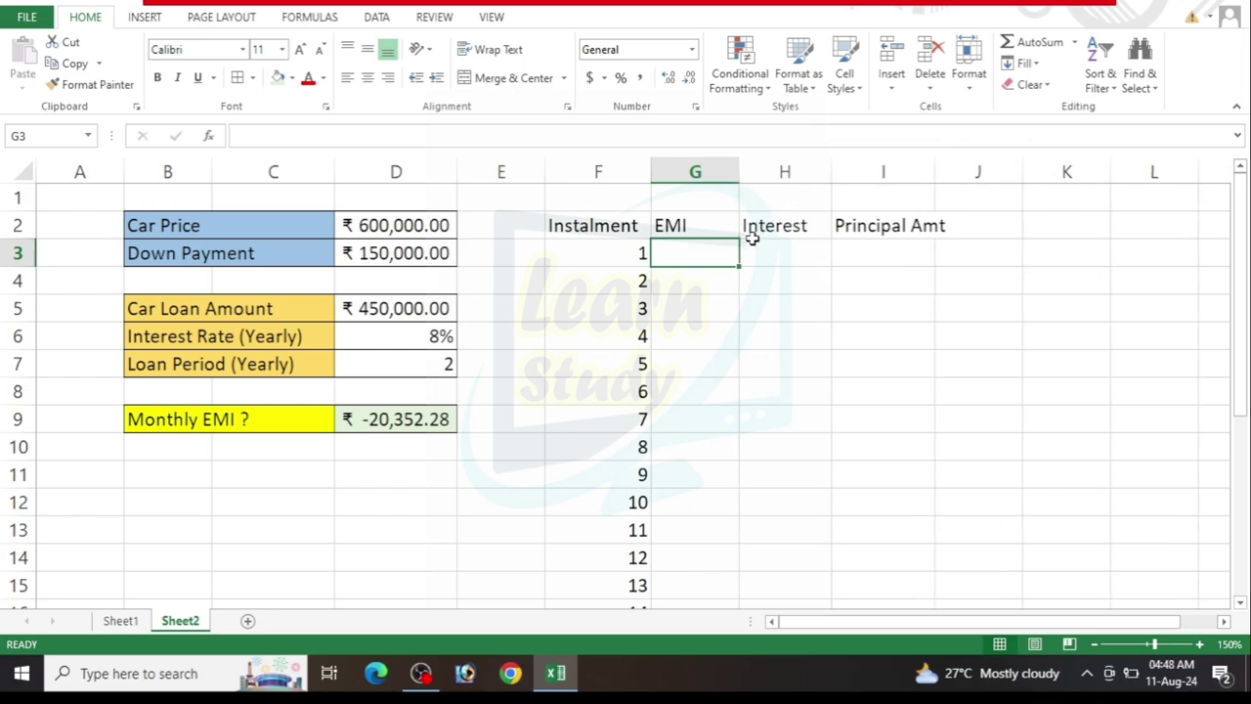
Enter =PMT($D$6,$D$7*12,$D$5) in G3, giving an EMI of ($42,740.08).
text(=)
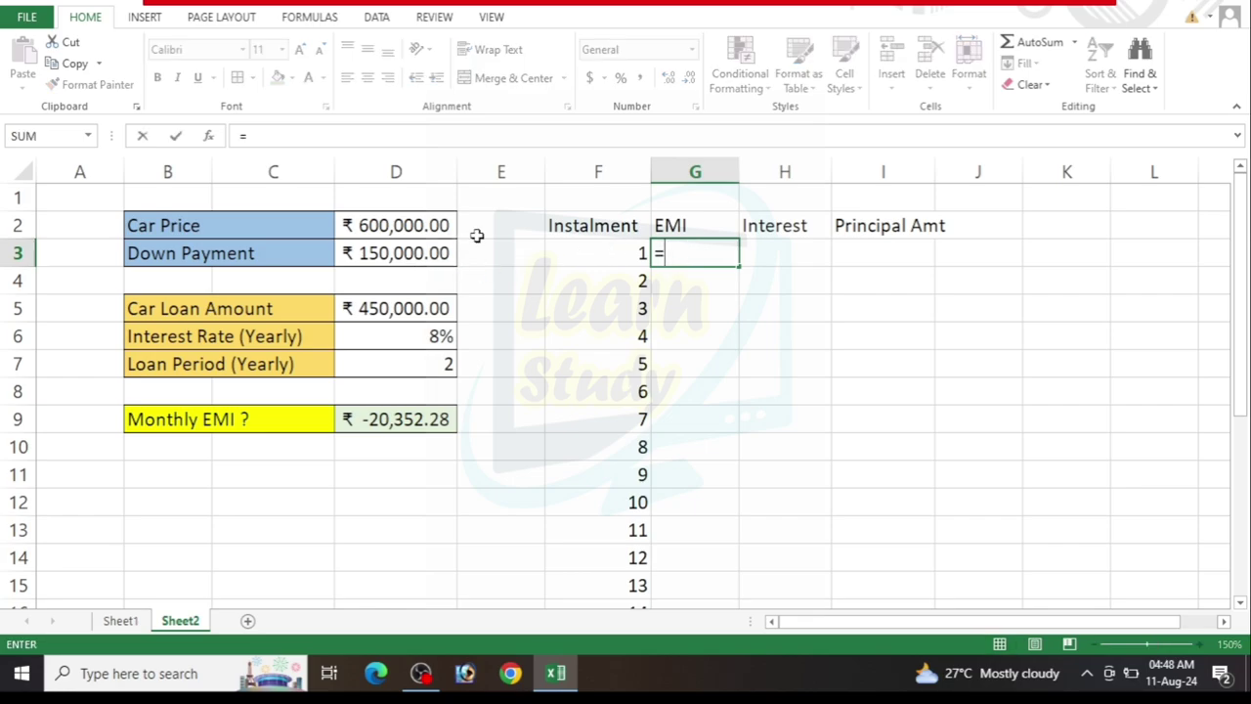
text(p)
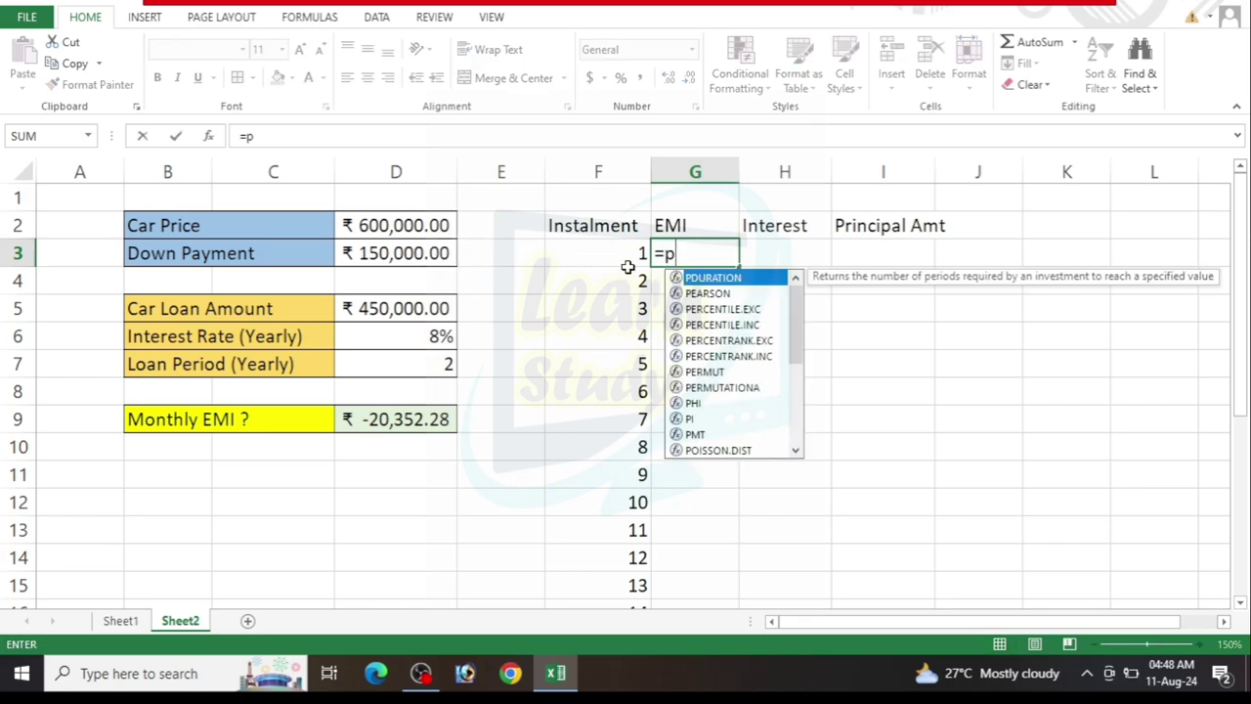
text(mt)
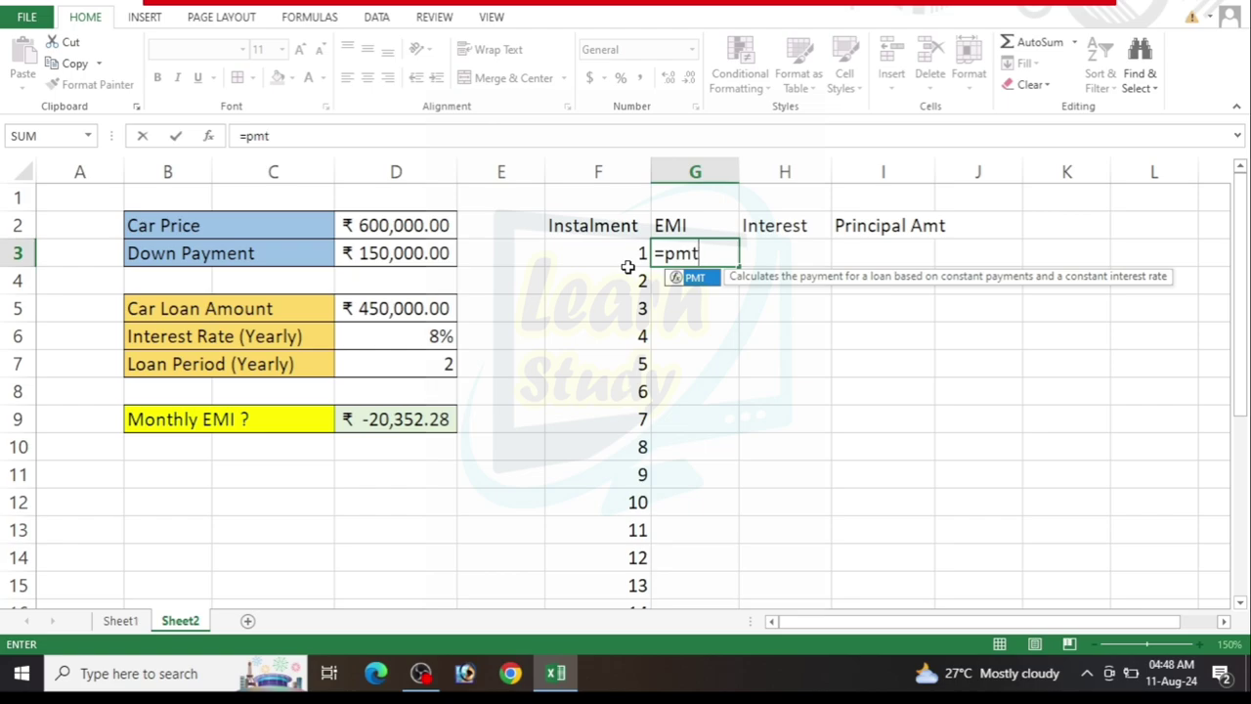
key(Tab)
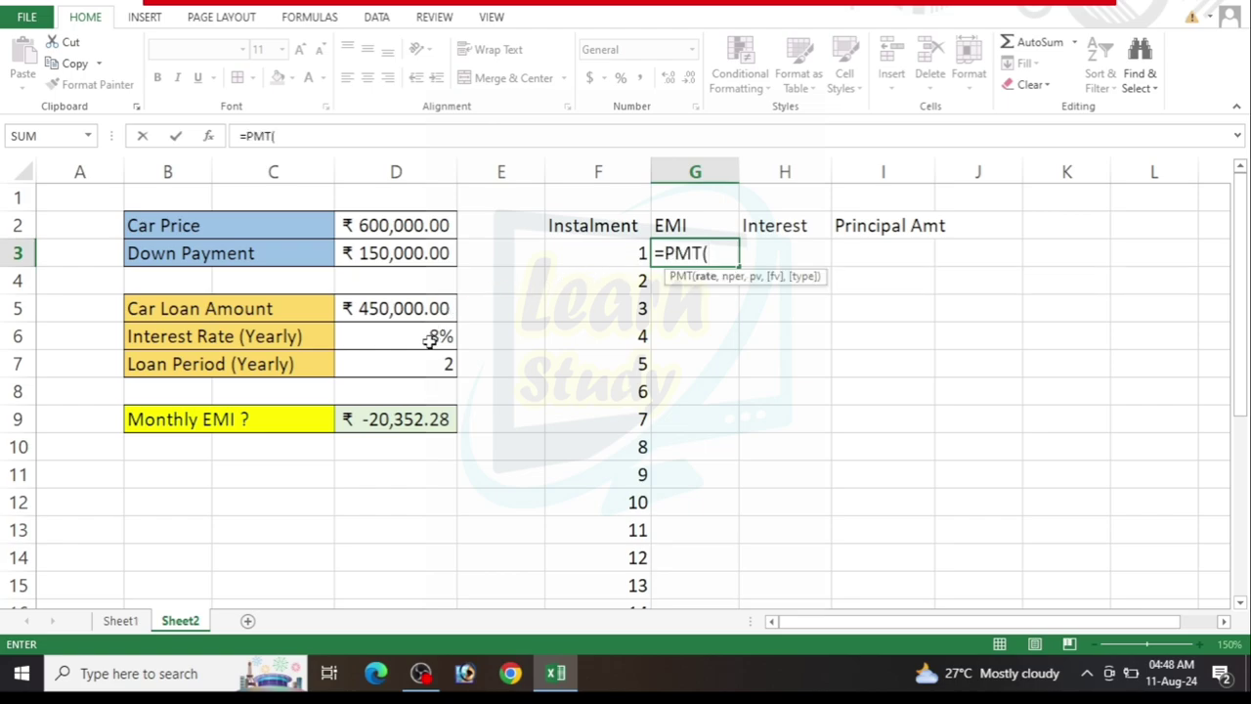
click(422, 338)
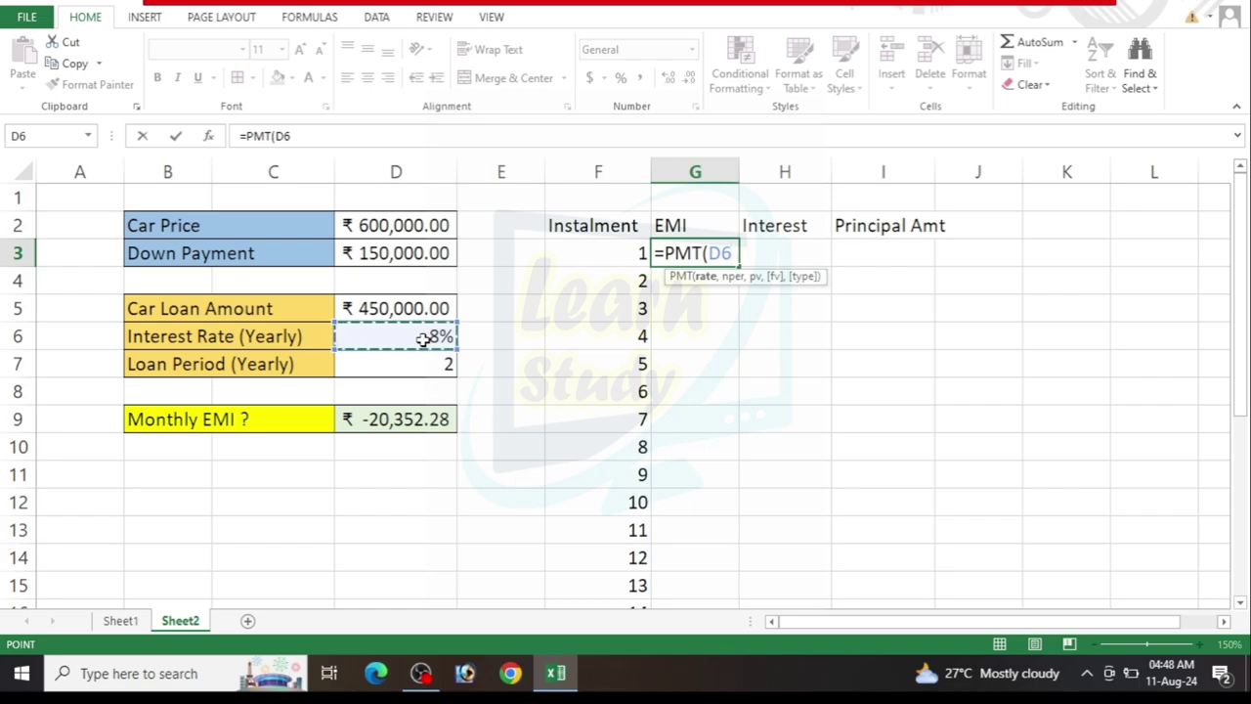
key(XF86MonBrightnessUp)
key(F4)
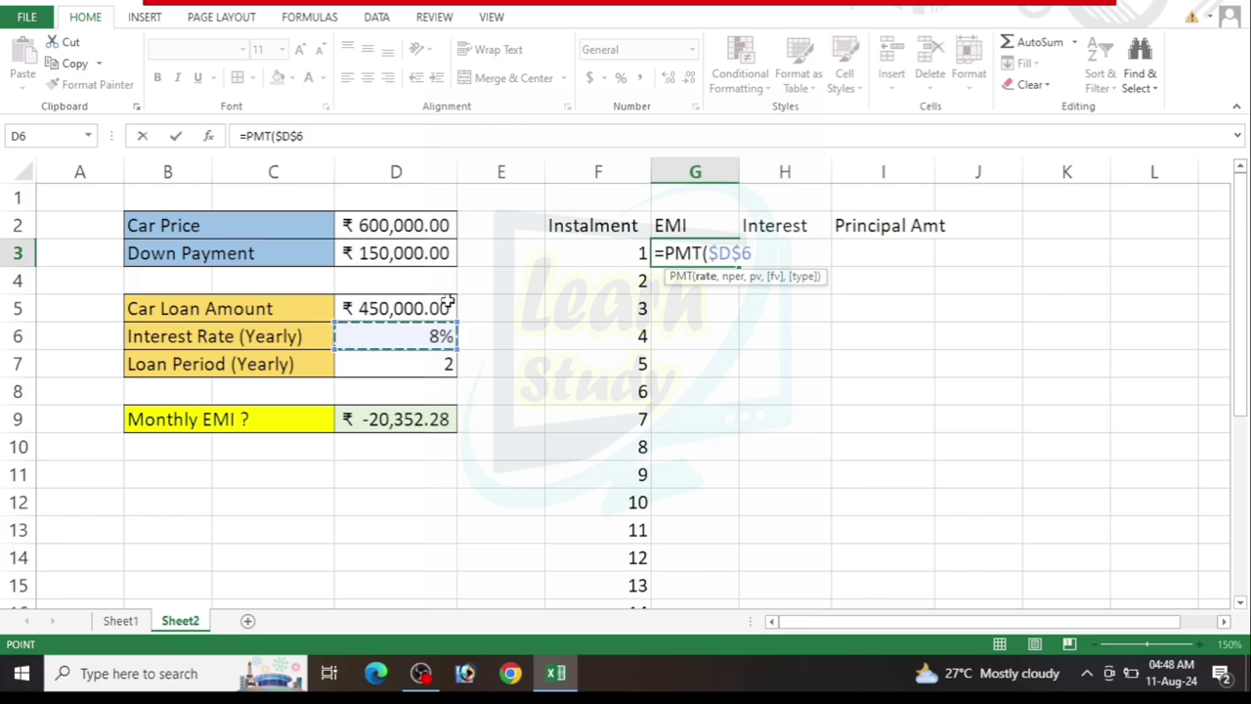
text(,)
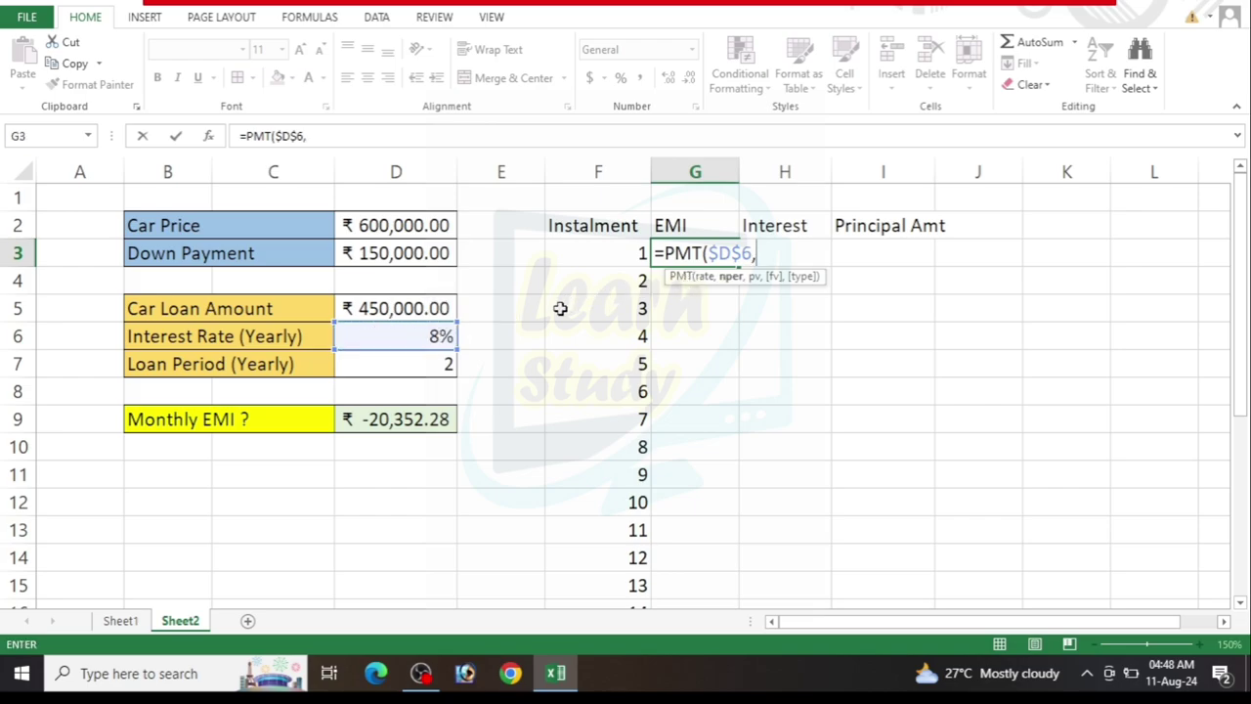
click(438, 366)
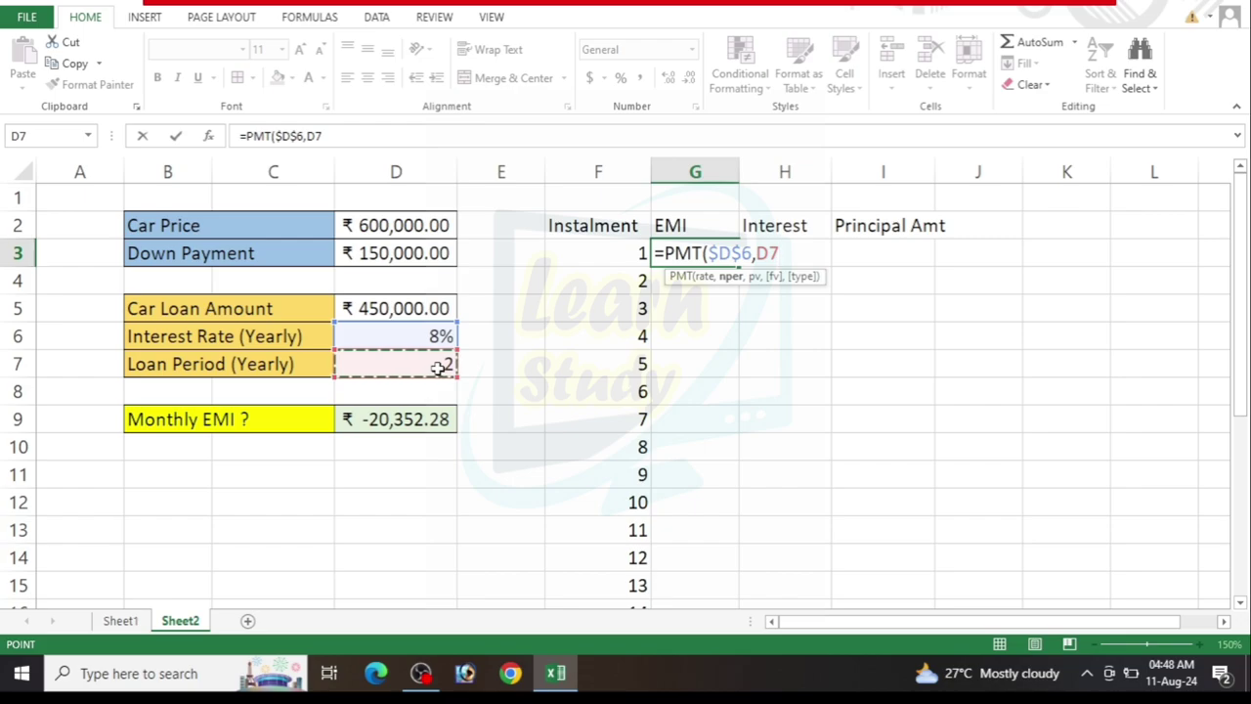
key(F4)
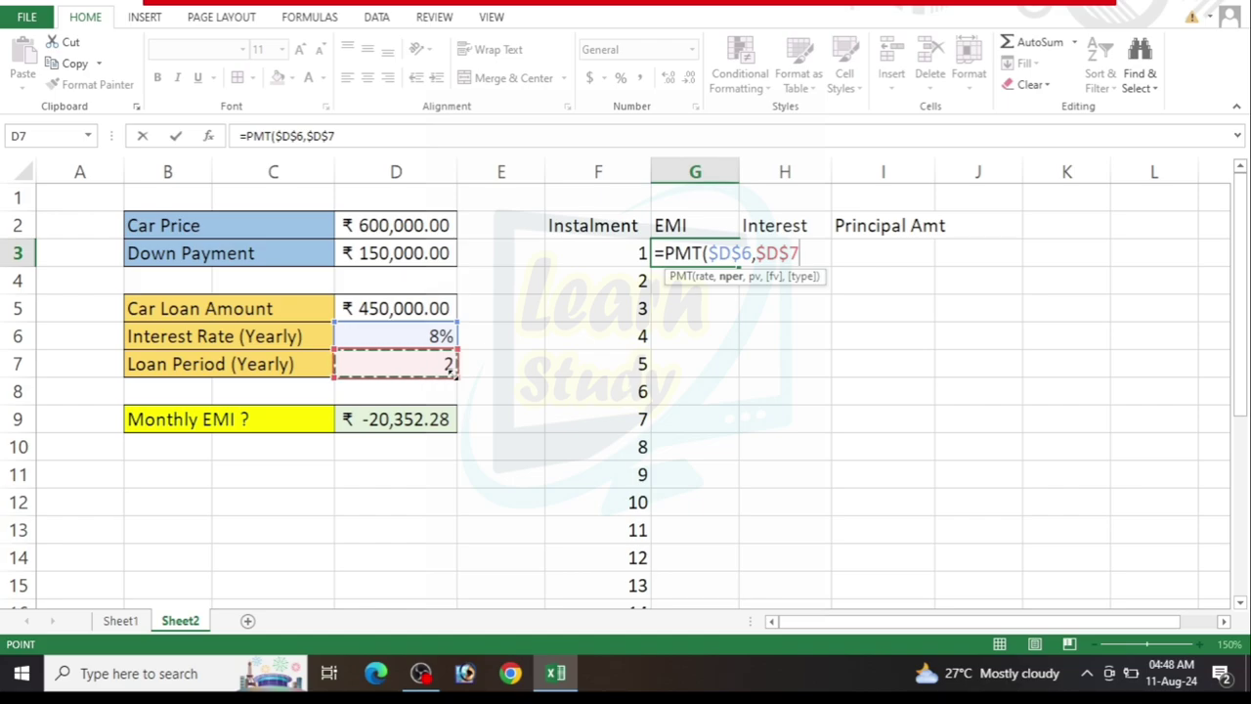
text(*1)
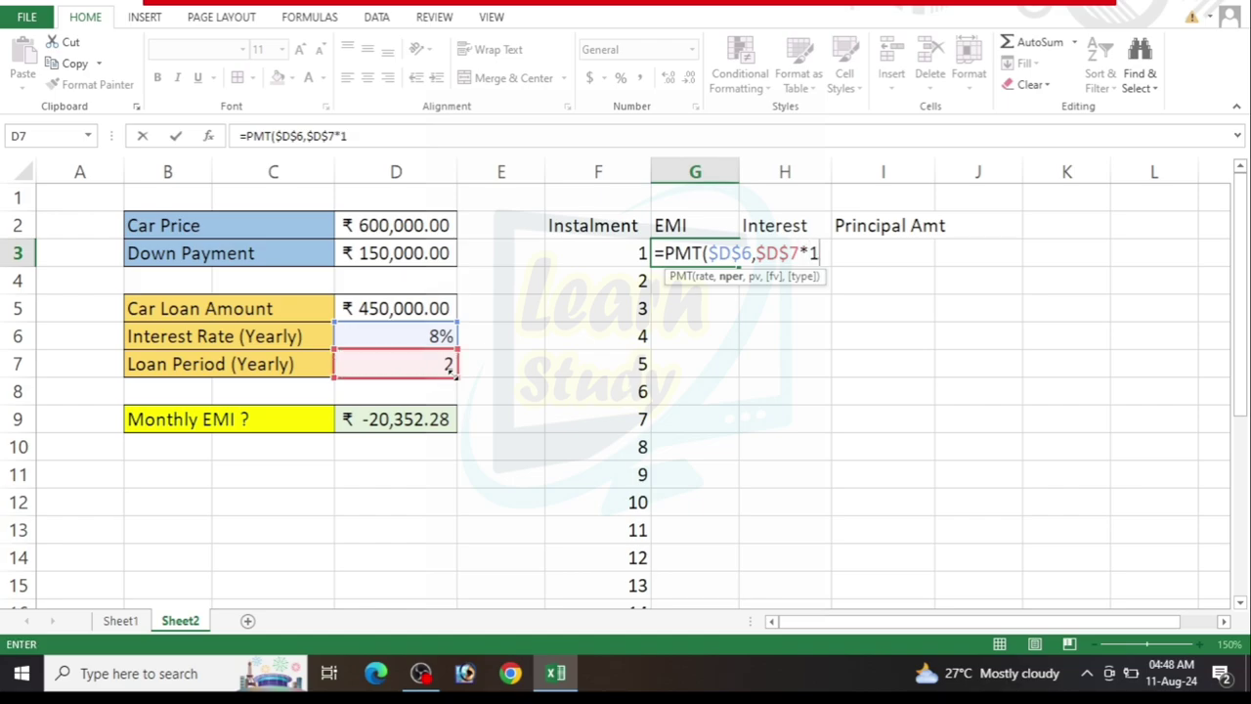
text(2,)
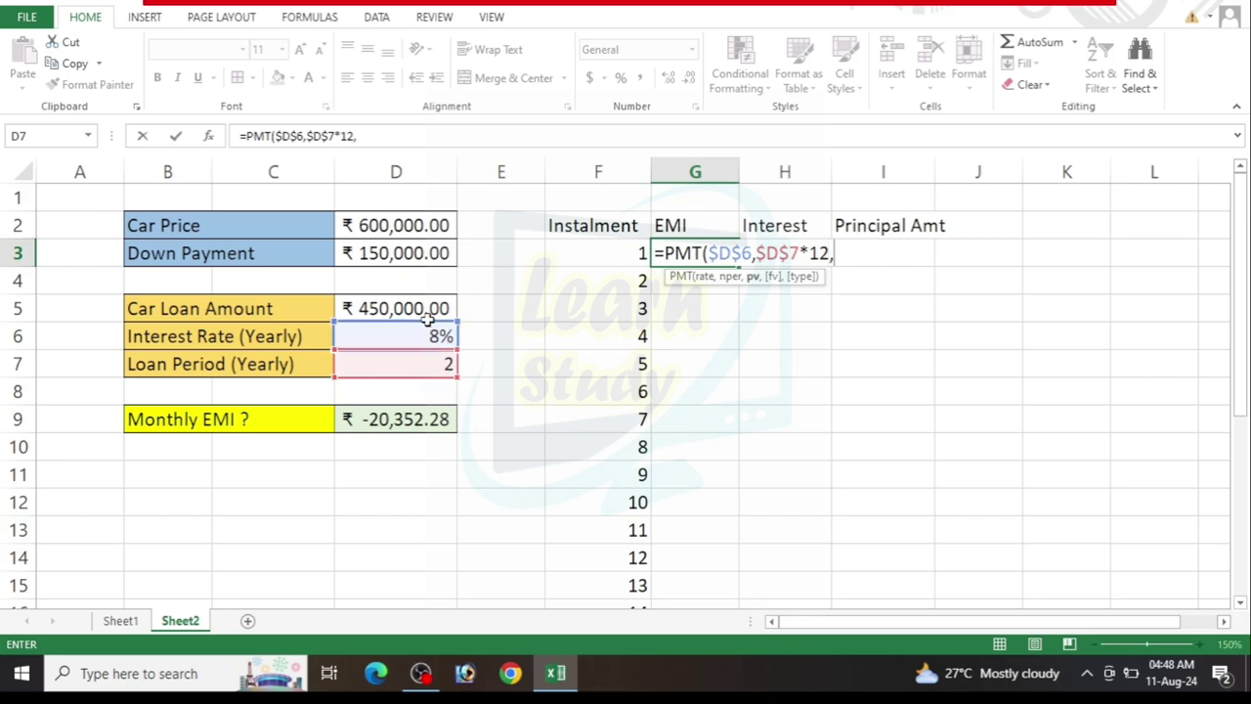
click(406, 303)
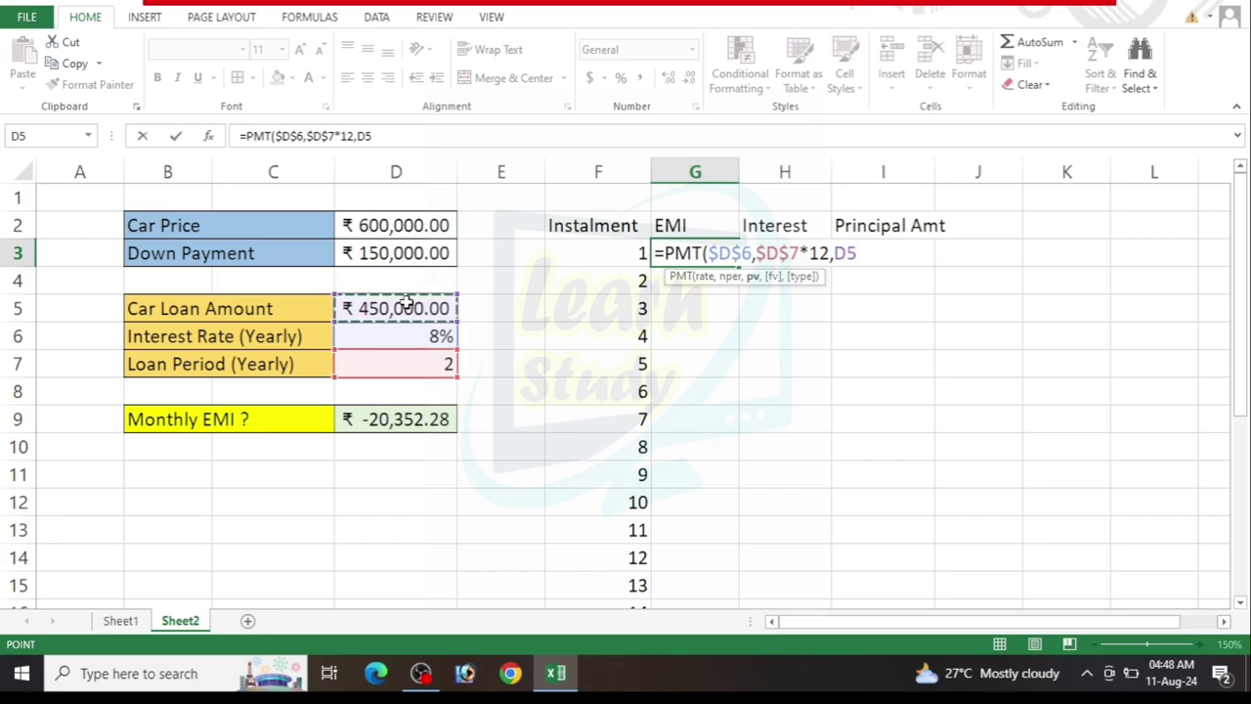
key(F4)
key(Return)
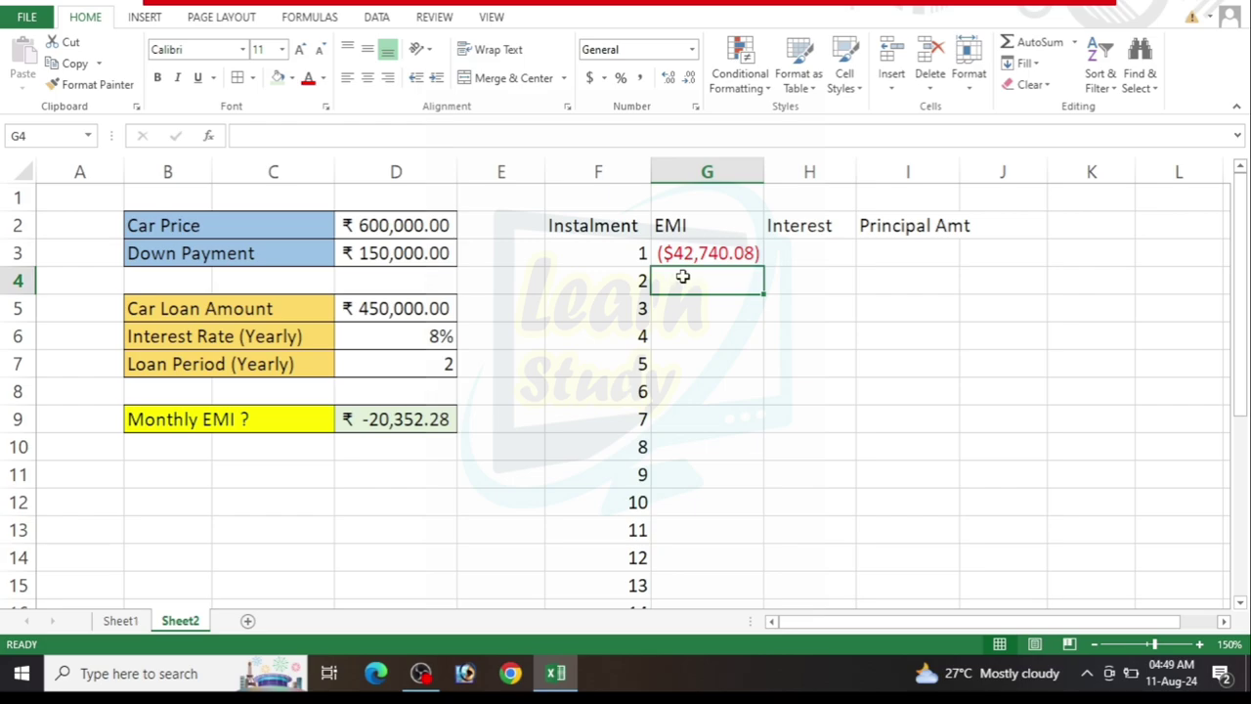
Change G3's rate argument to $D$6/12 so the EMI reads ($20,352.28).
click(710, 249)
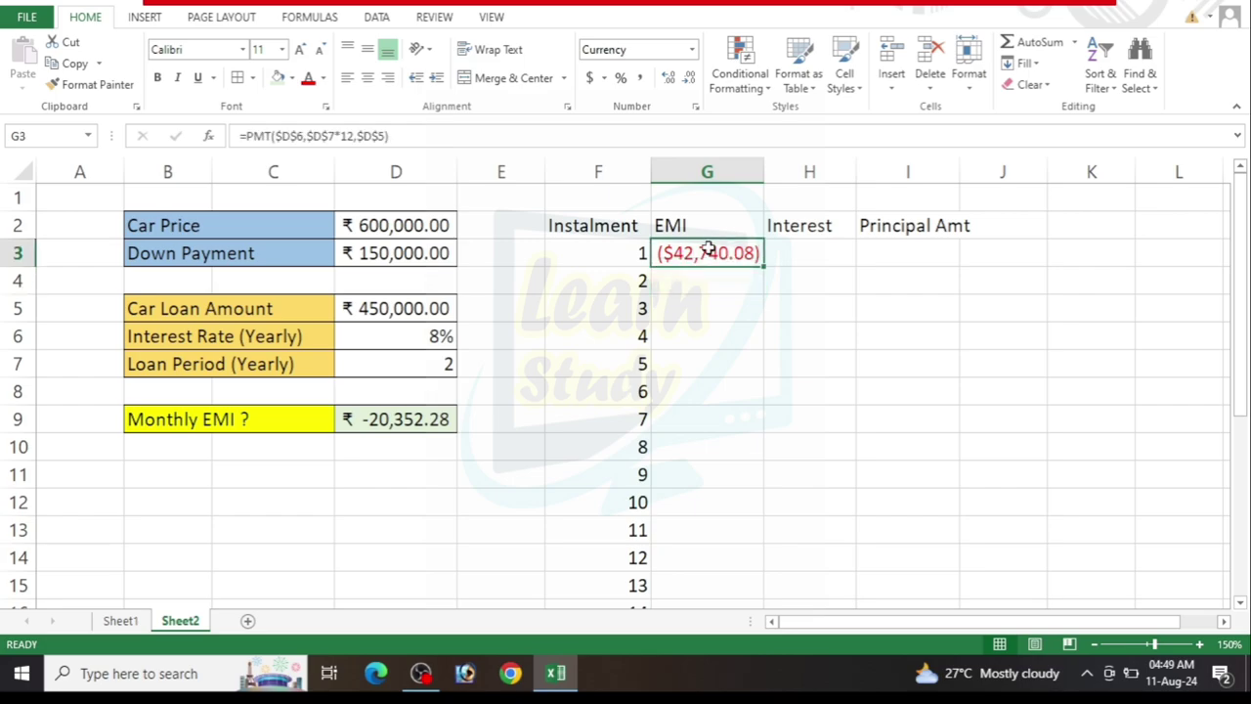
double_click(710, 249)
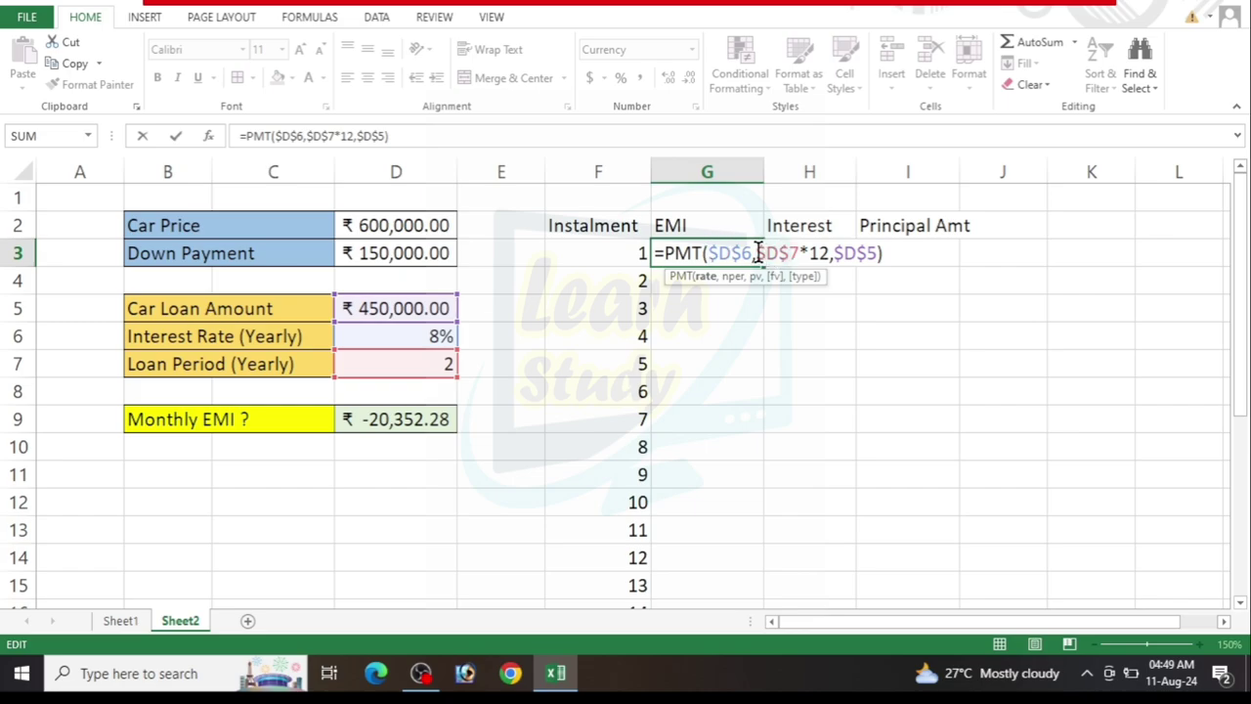
double_click(752, 253)
click(884, 253)
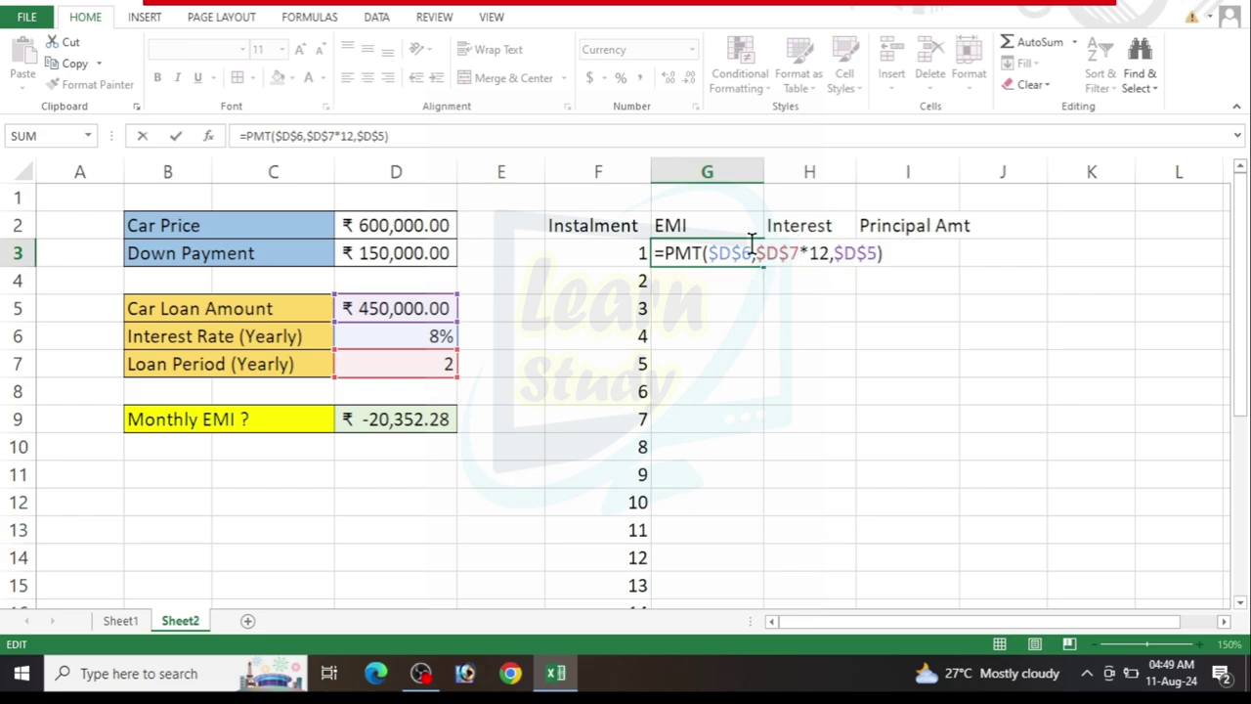
click(750, 253)
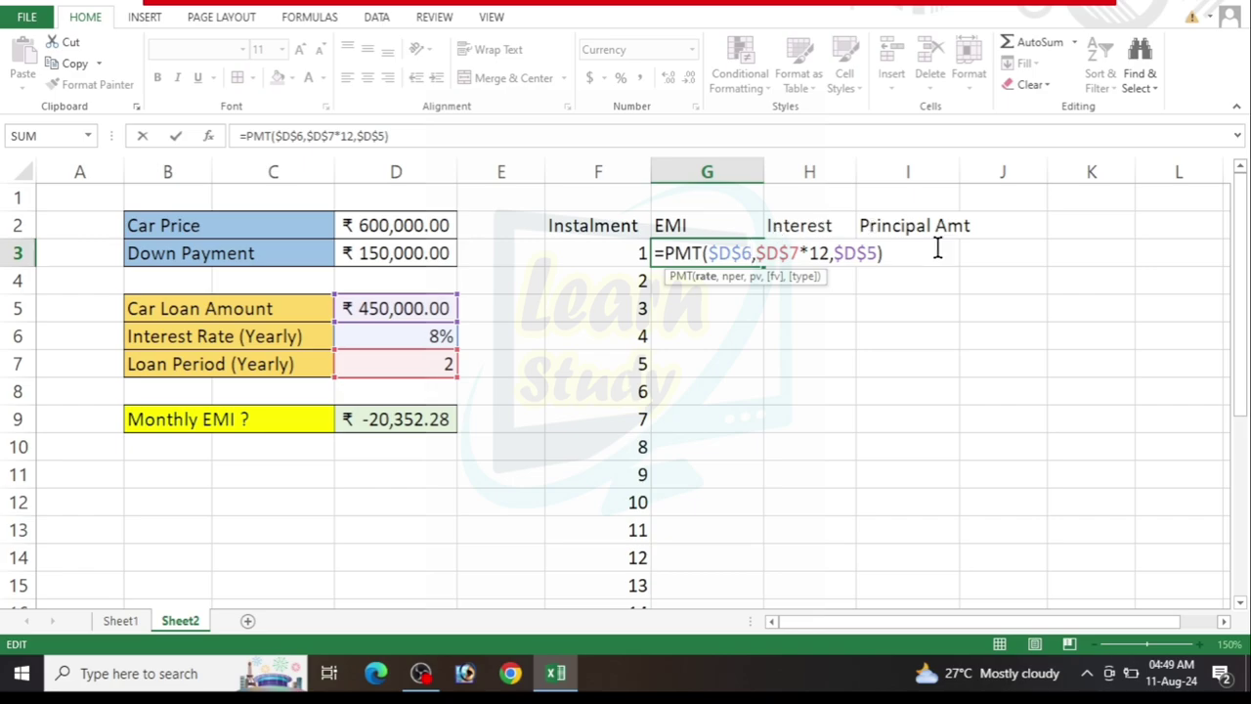
text(/1)
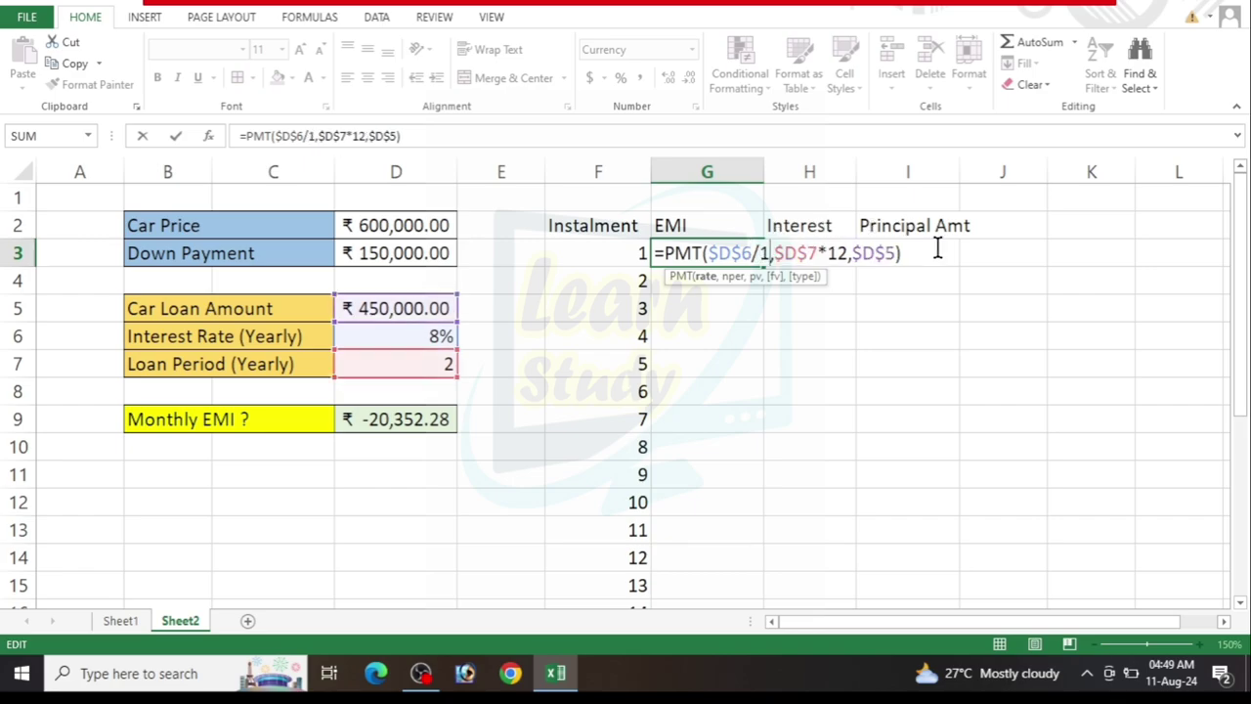
text(2)
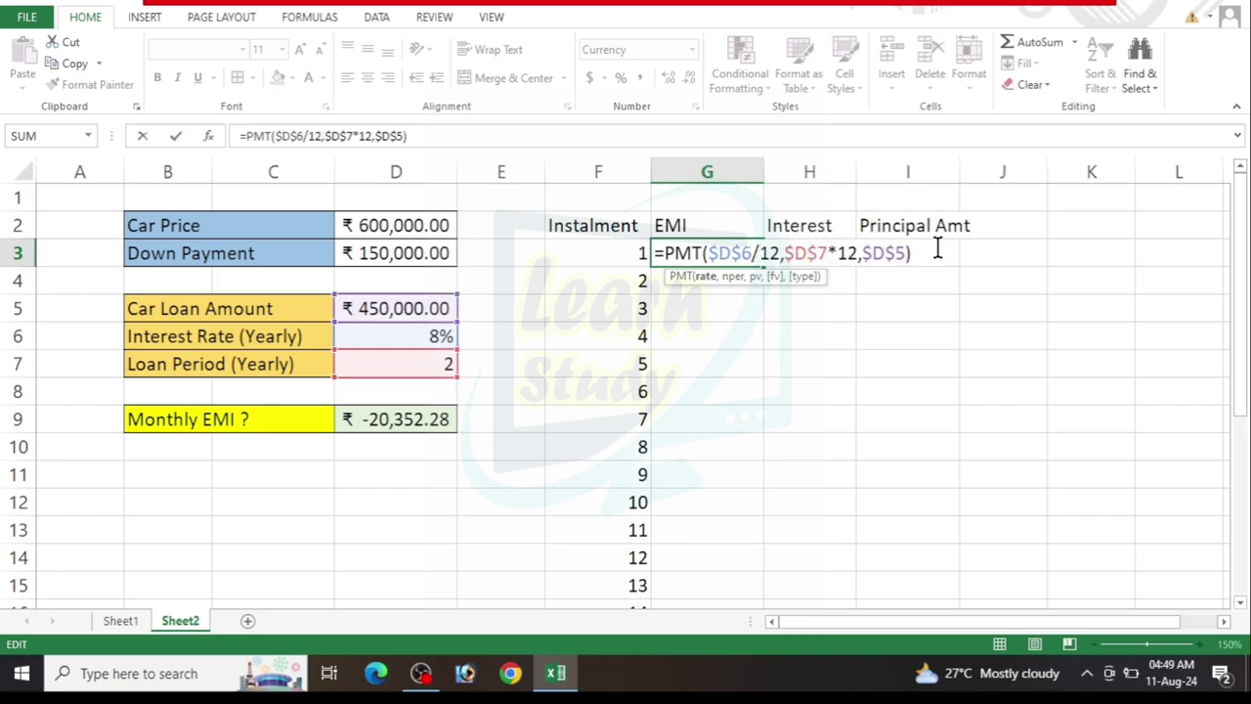
key(Return)
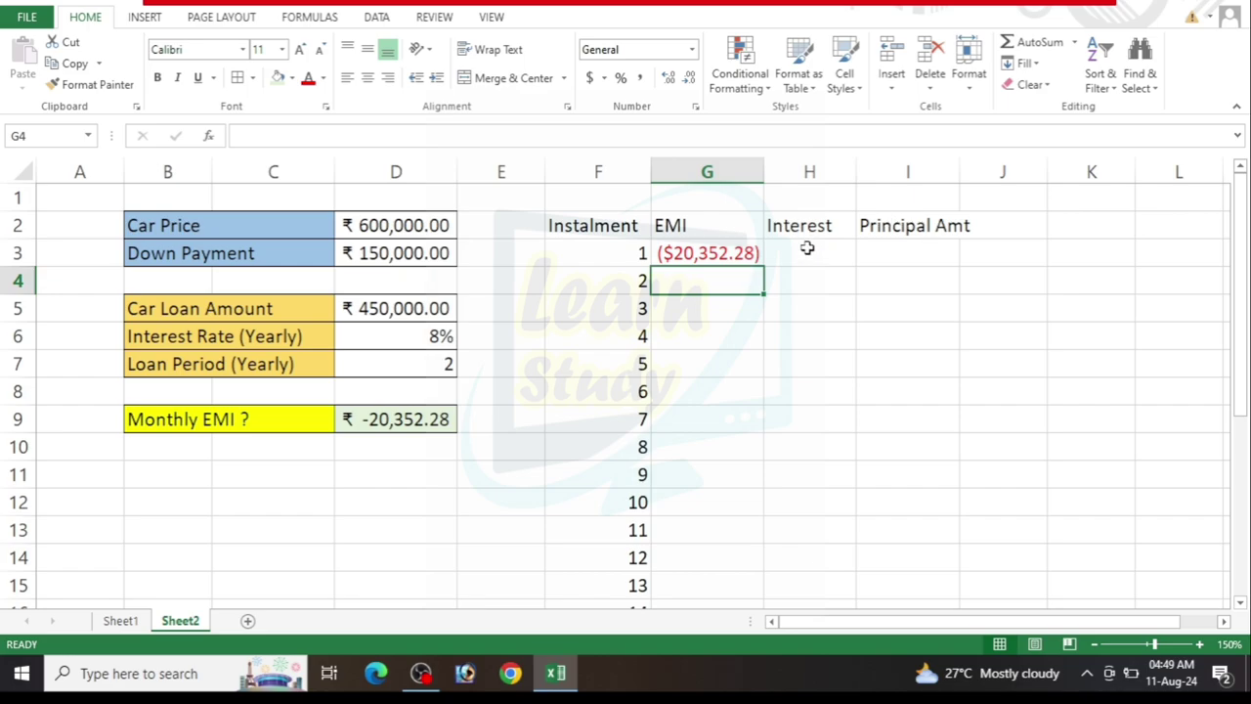
Use Format Painter to copy D9's rupee accounting format onto G3, then H3 and I3.
click(407, 416)
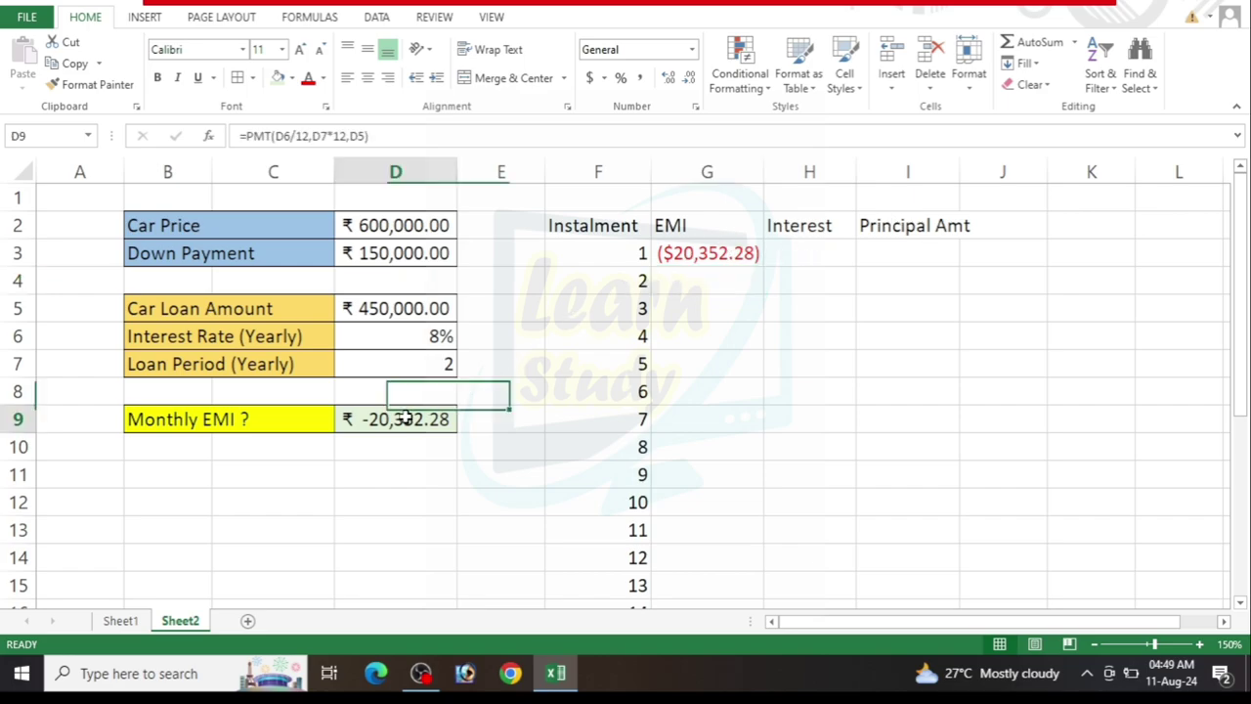
click(91, 84)
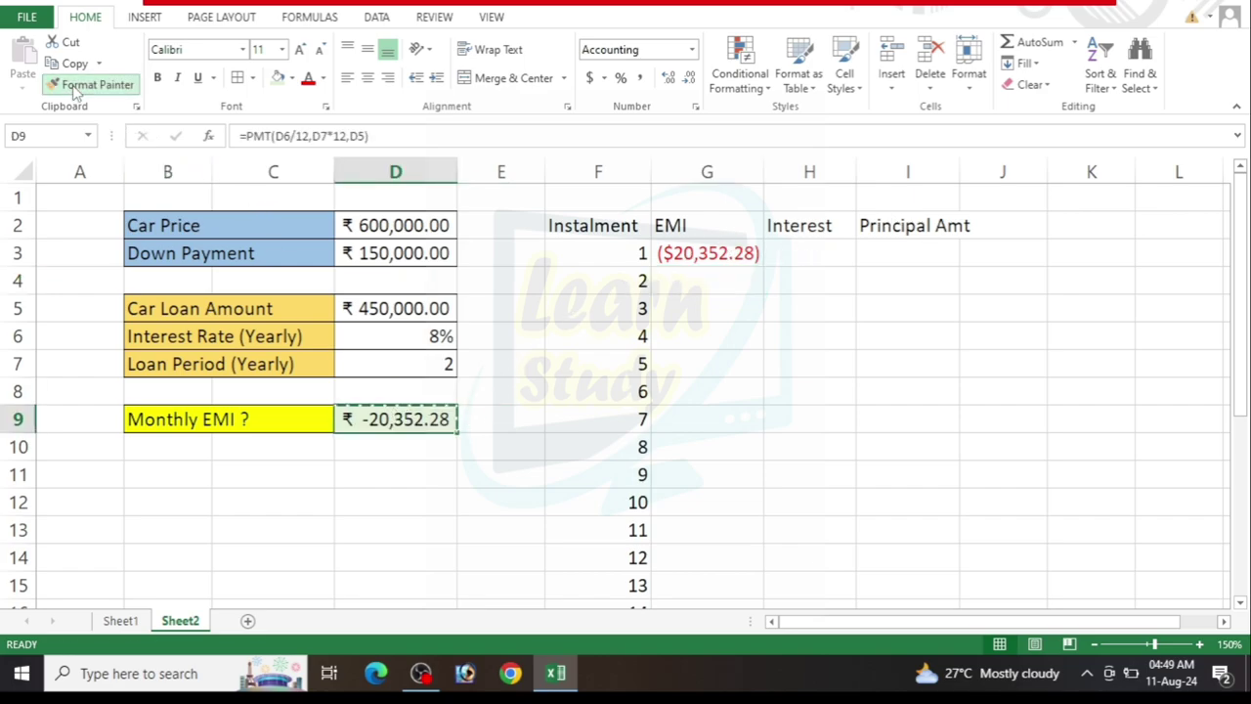
click(727, 253)
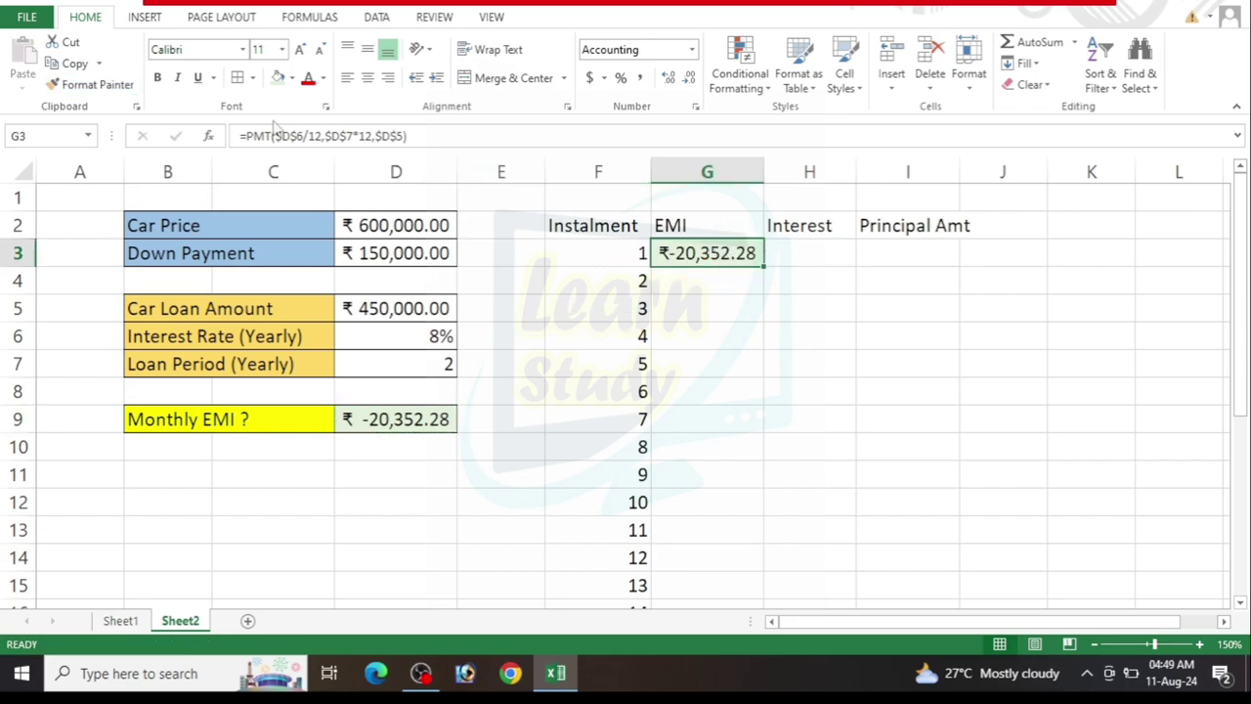
click(90, 84)
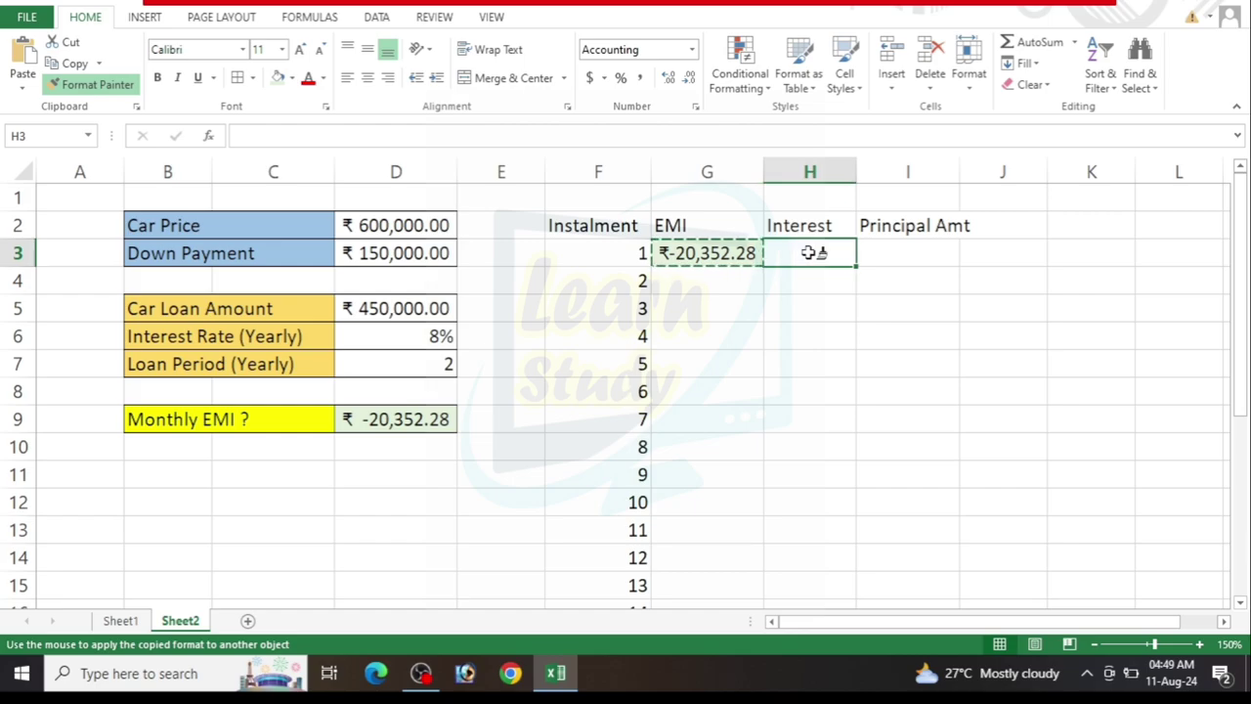
drag(789, 252, 870, 253)
Fill the G3 EMI formula down to G26, showing ₹-20,352.28 for all 24 instalments.
click(718, 359)
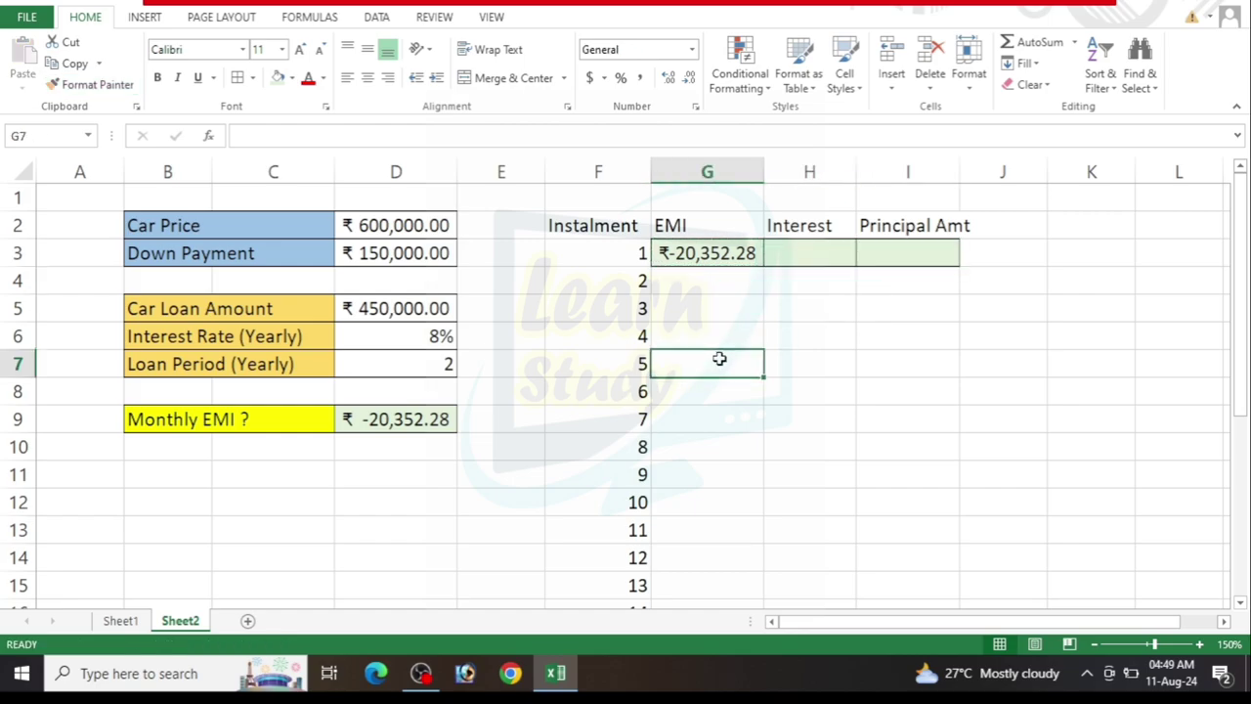
click(726, 279)
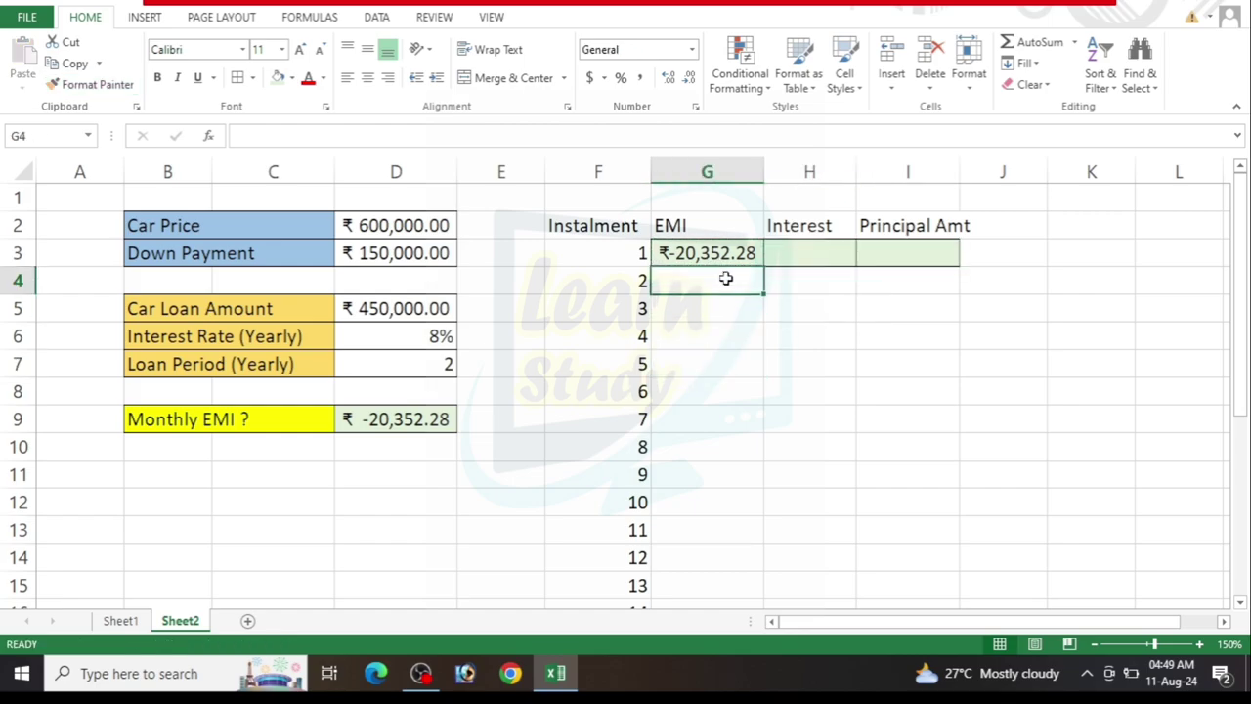
click(718, 252)
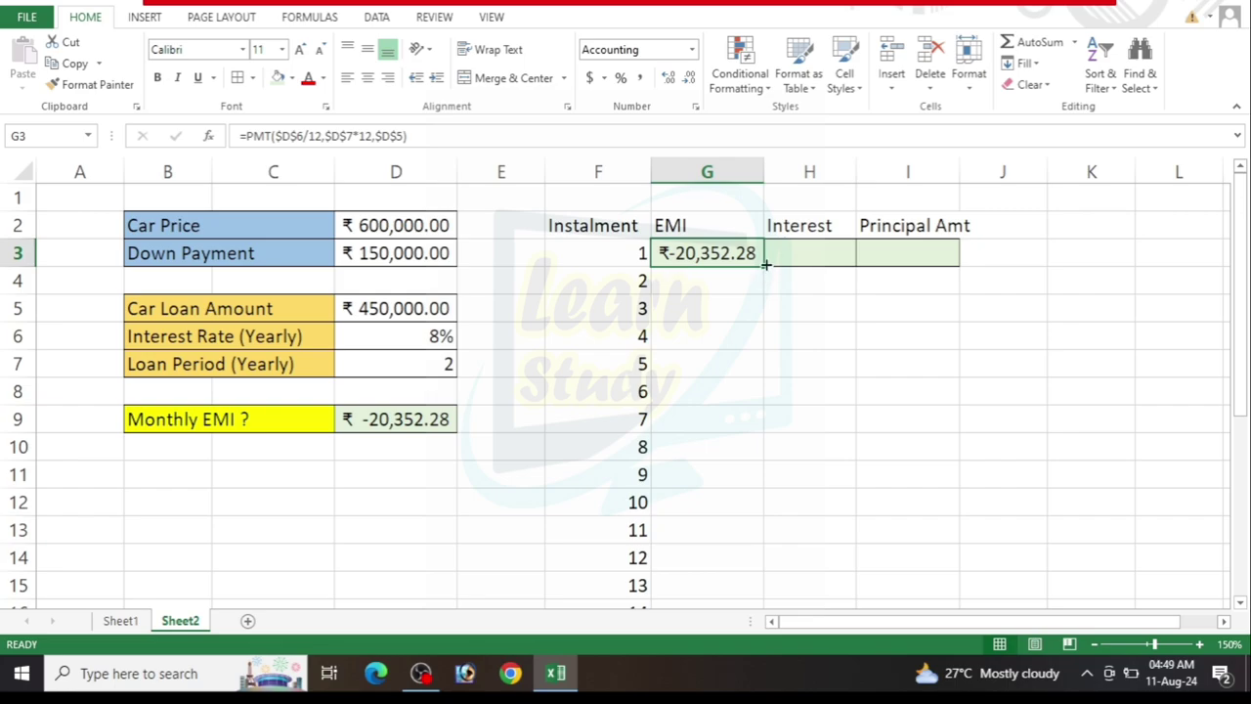
mouse_move(764, 267)
mouse_down()
mouse_move(751, 633)
mouse_move(746, 511)
mouse_up()
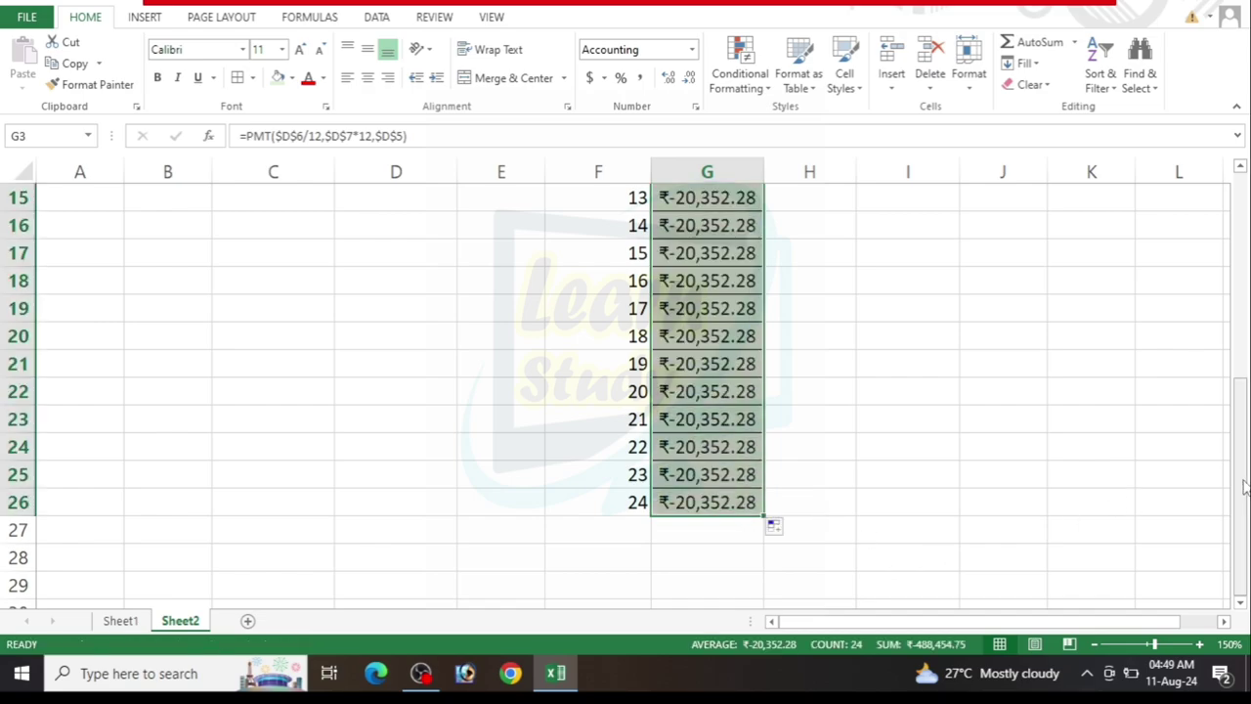
drag(1243, 487, 1245, 224)
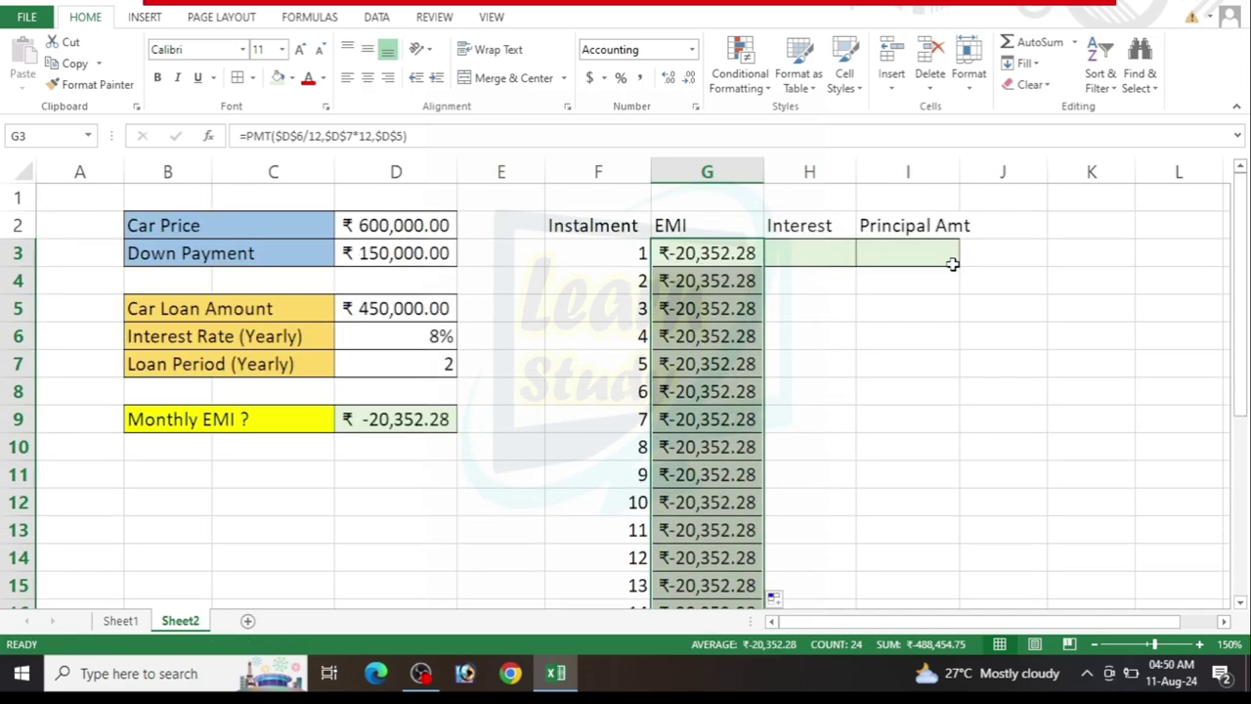
Begin a formula with = in H3, the first instalment's Interest cell.
click(884, 284)
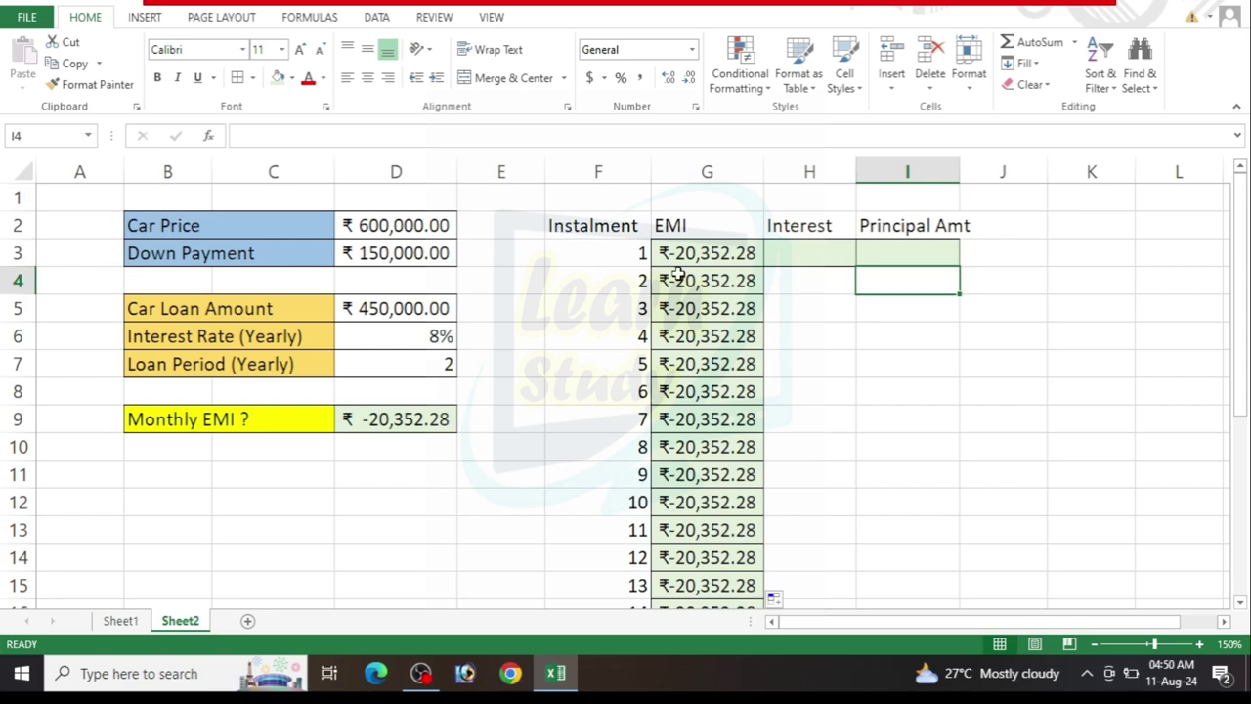
click(787, 287)
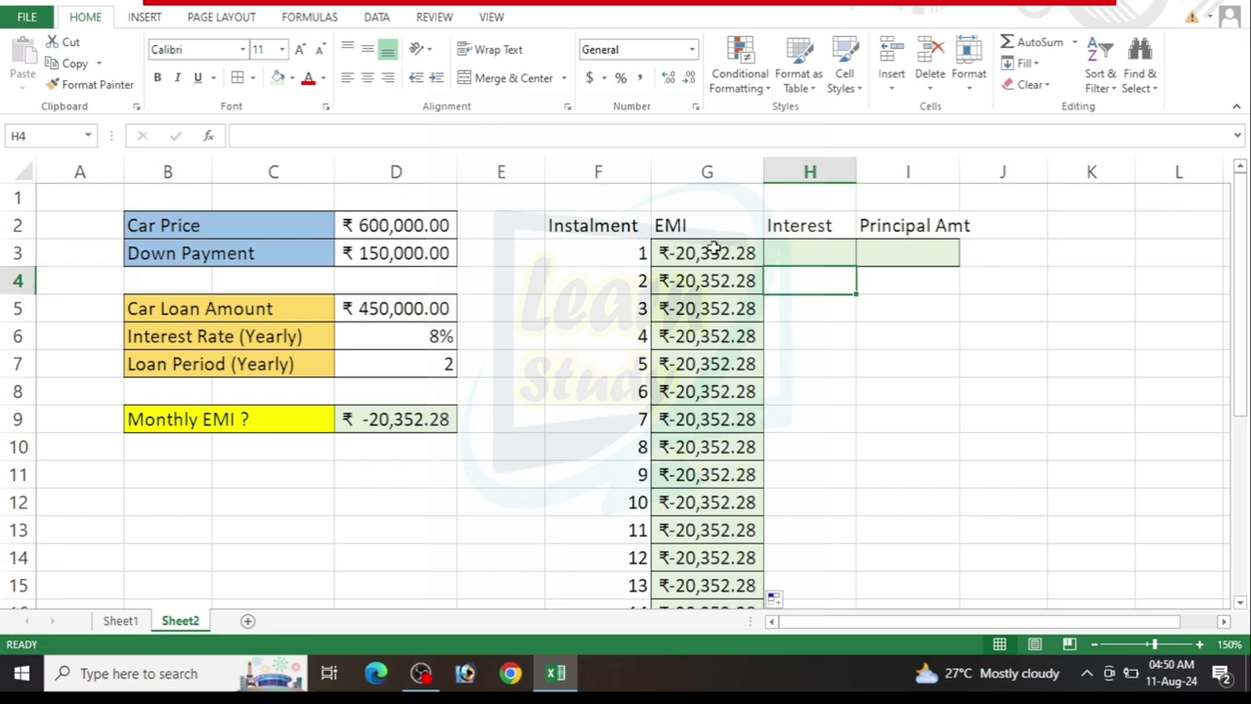
click(803, 251)
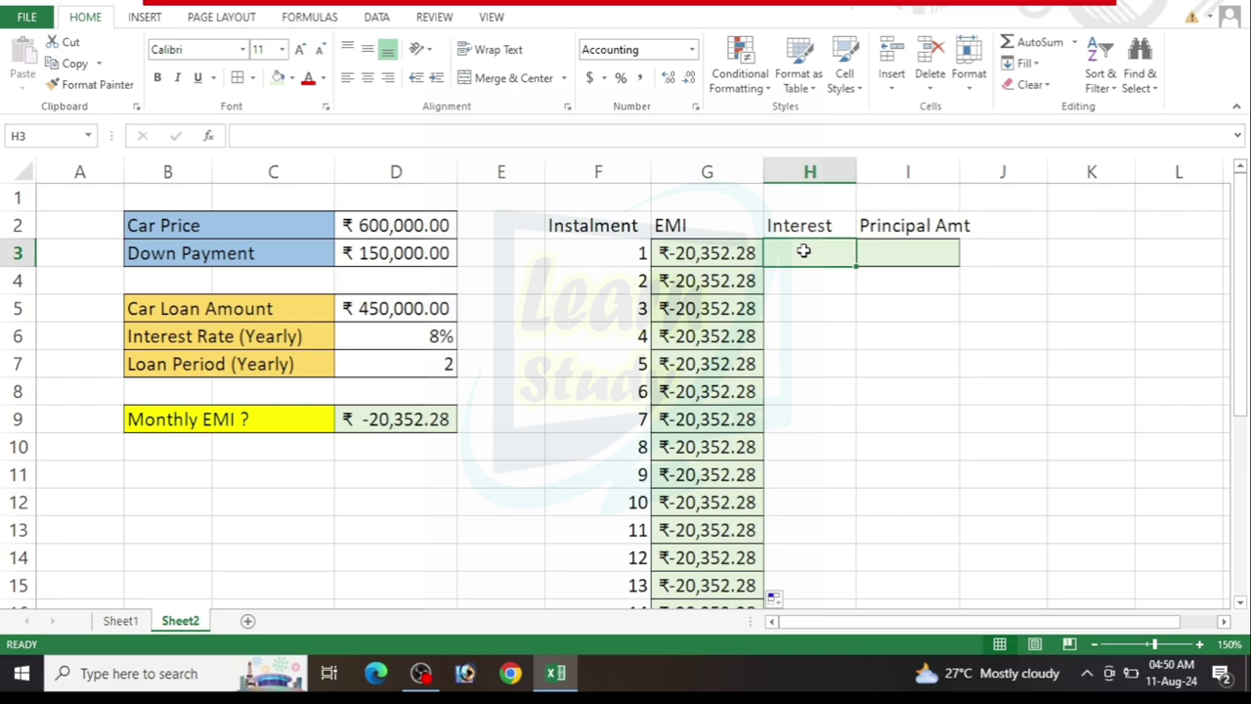
text(=)
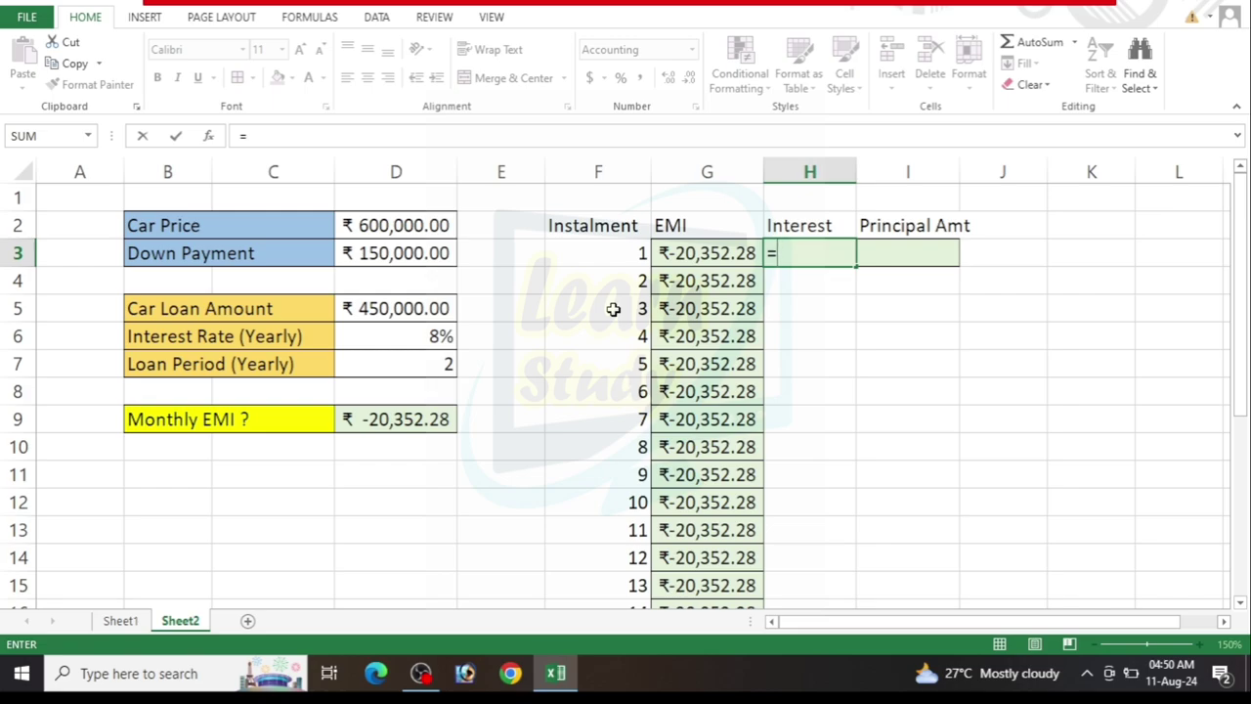
Start an IPMT formula in H3 with rate $D$6/12 and instalment F3 as period.
text(ip)
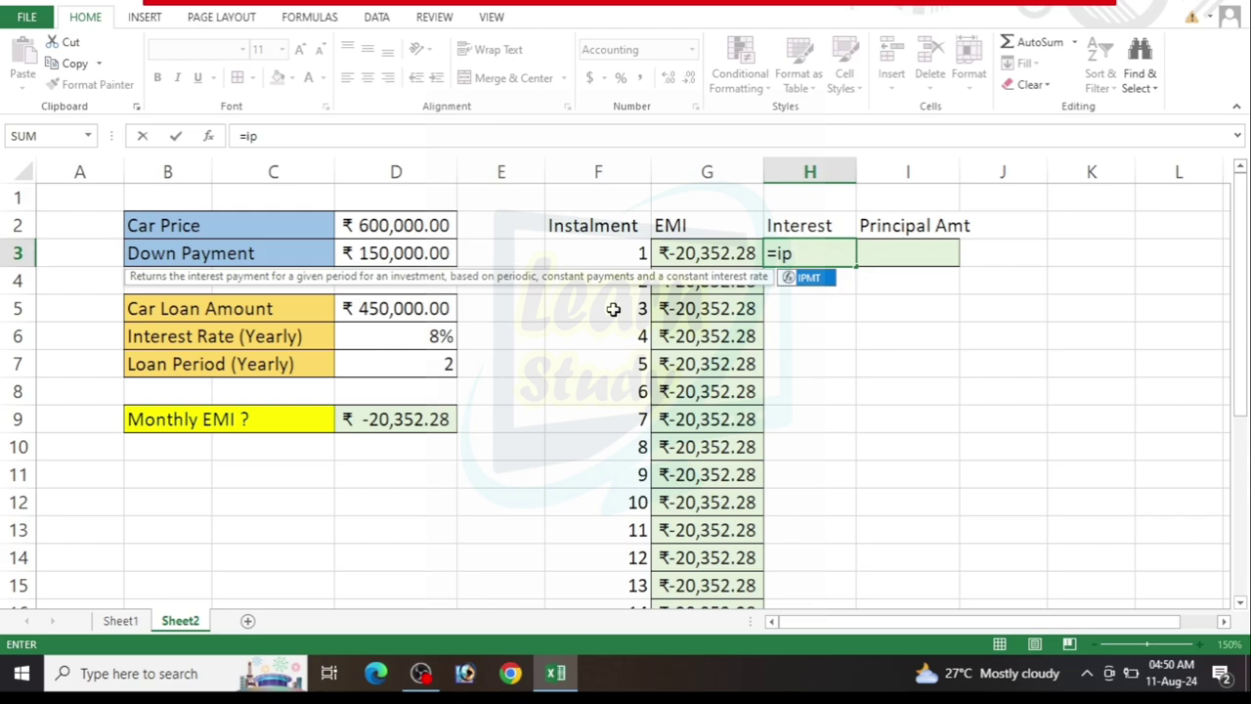
key(Tab)
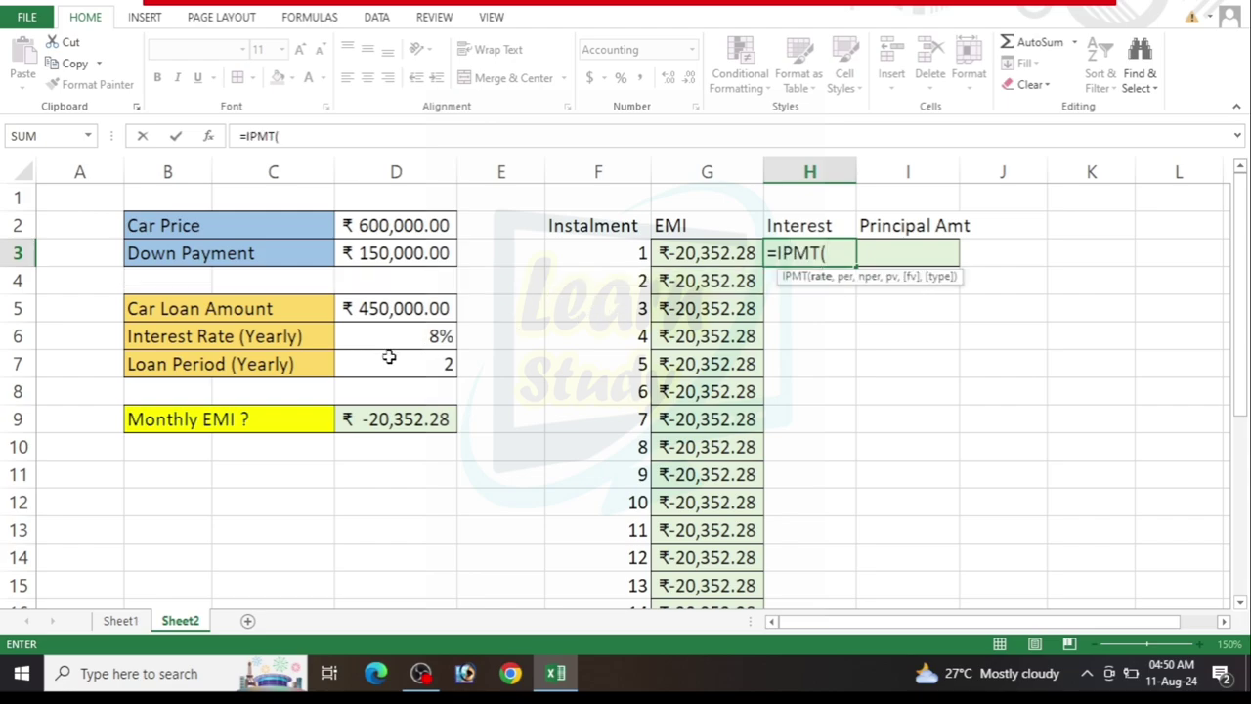
click(418, 334)
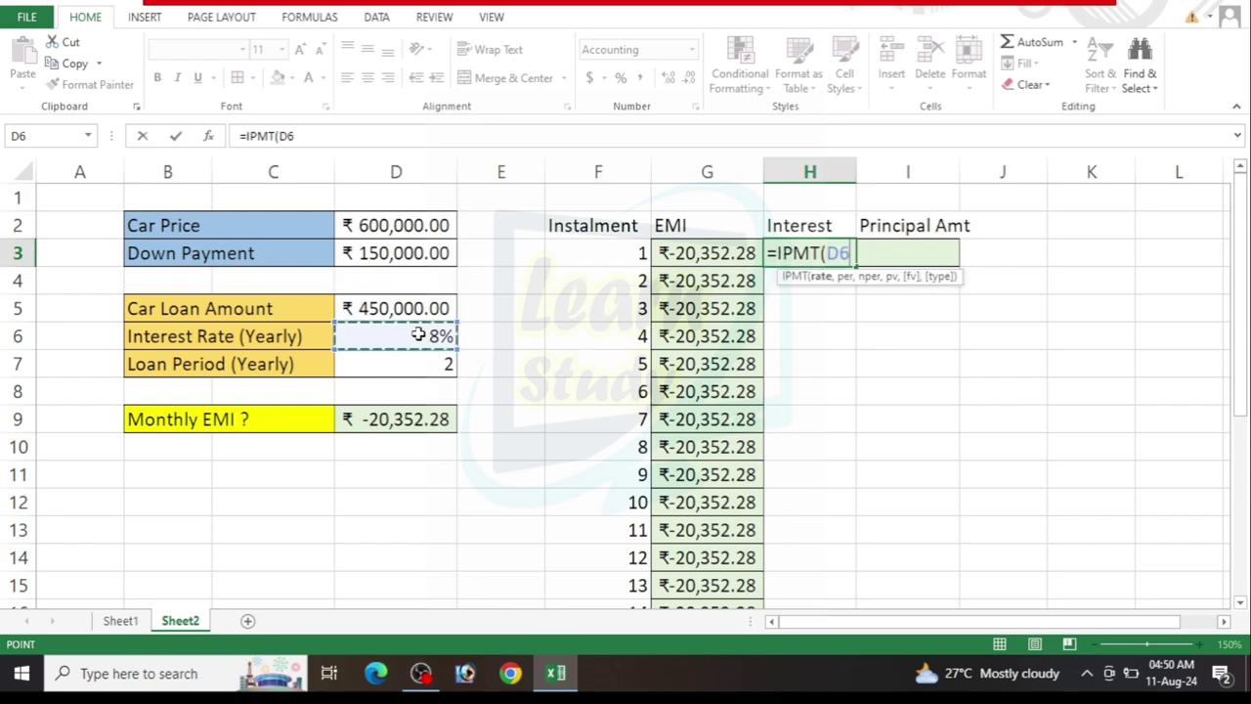
key(F4)
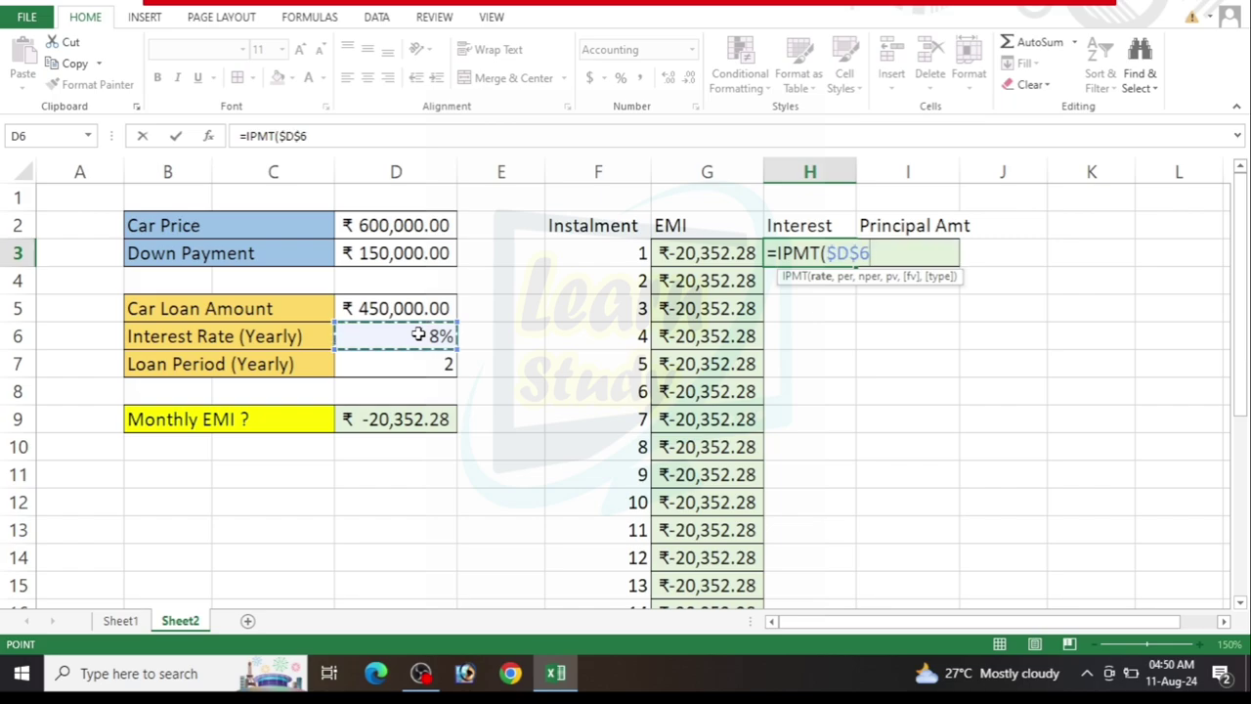
text(/1)
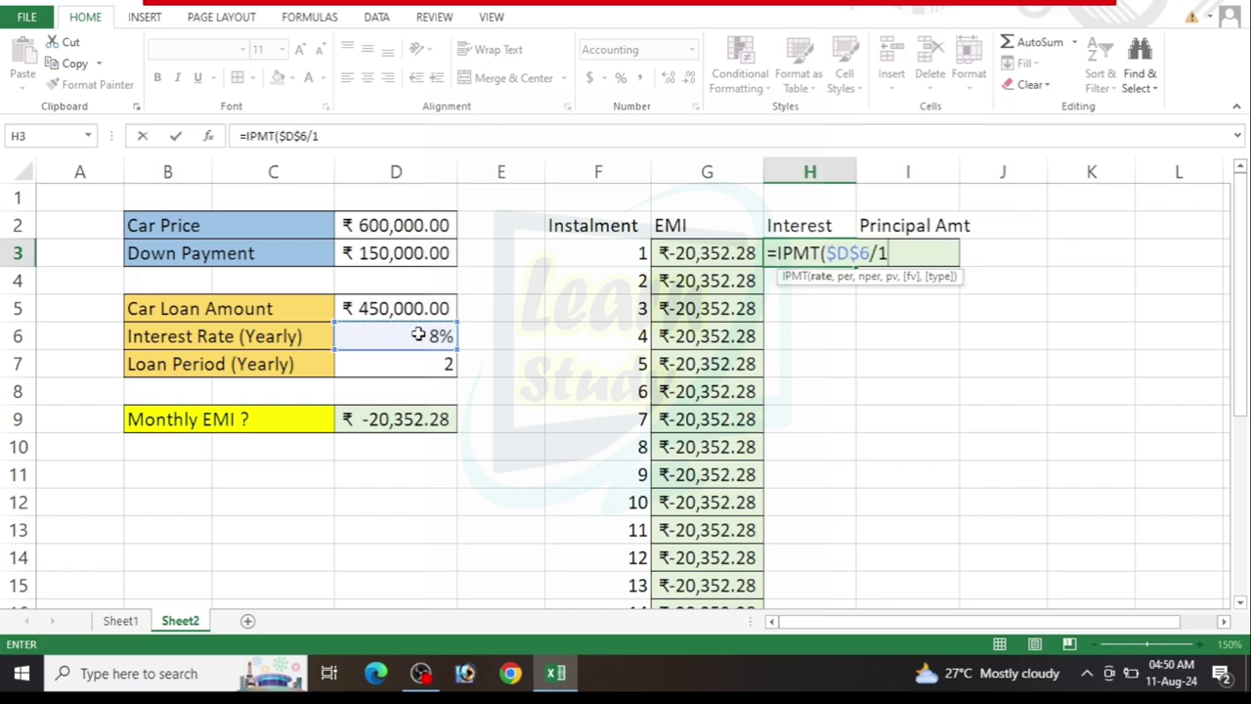
text(2)
text(,)
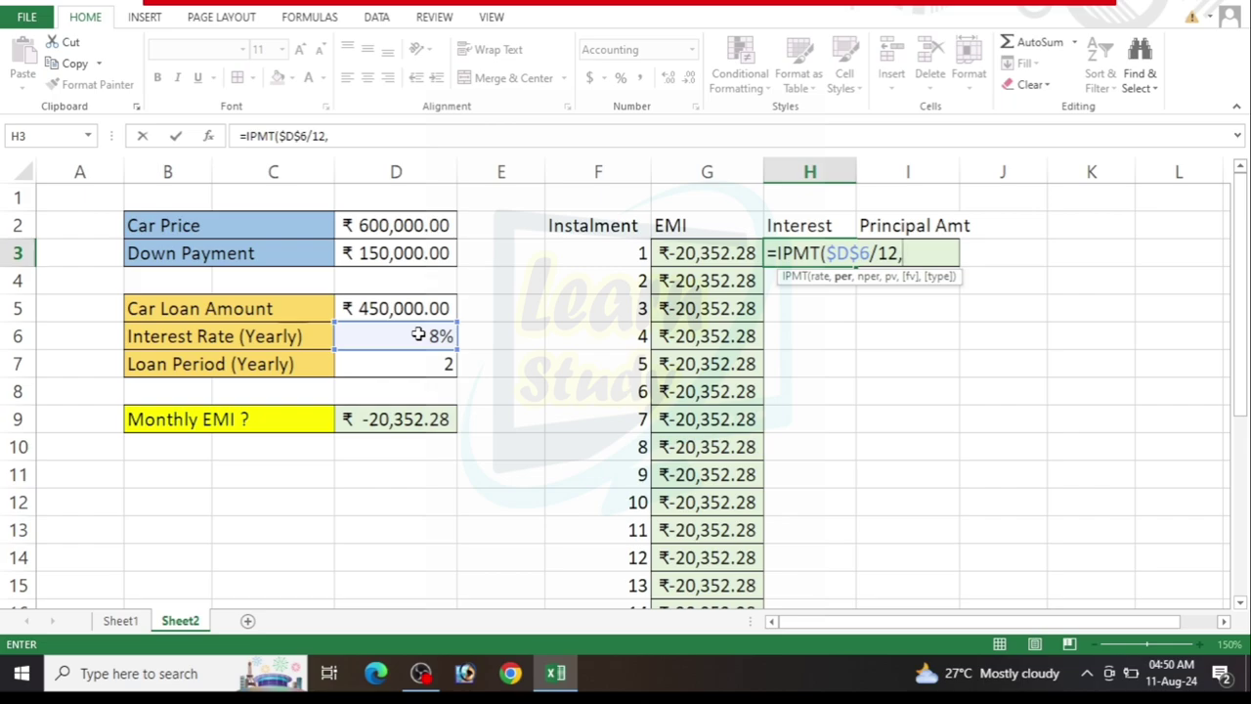
click(613, 254)
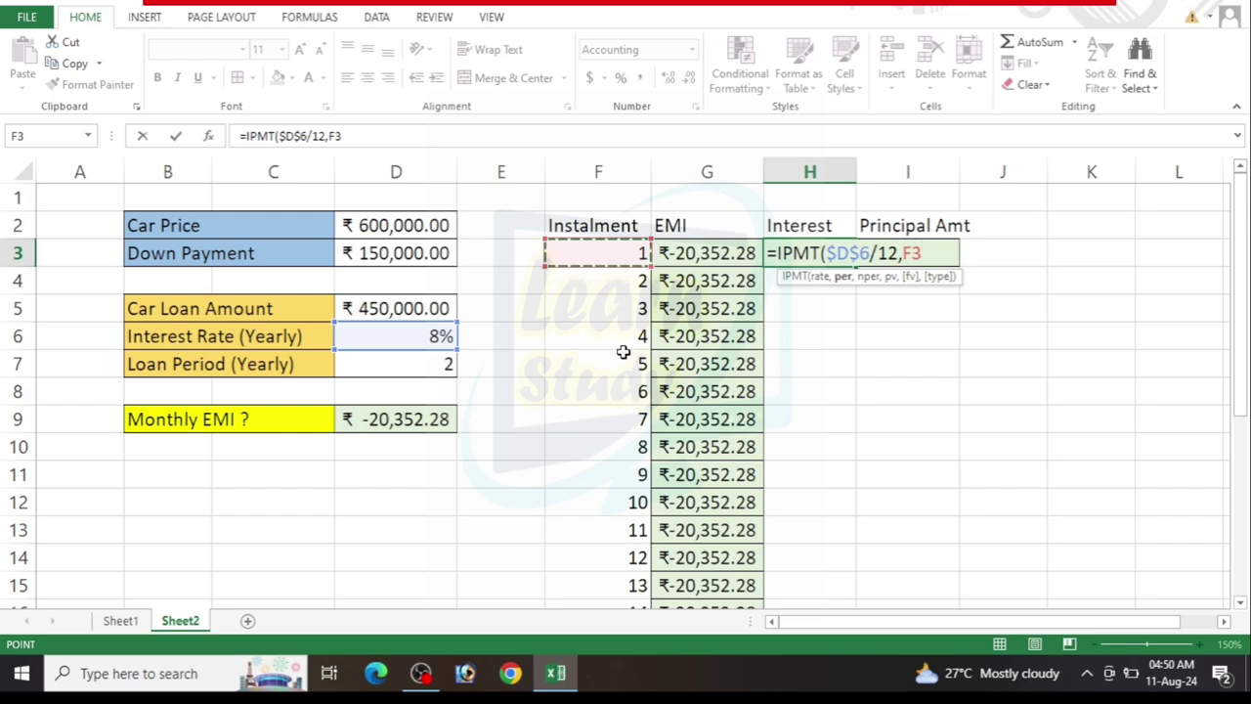
text(,)
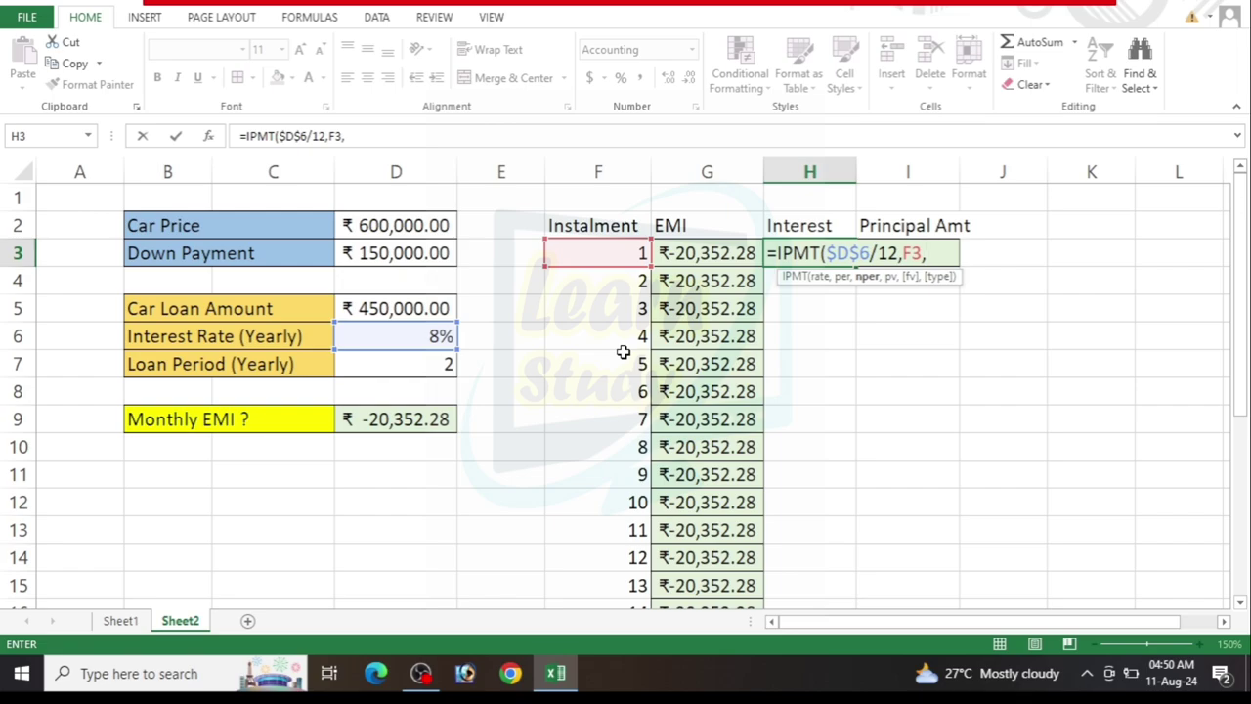
Complete the IPMT formula with $D$7*12 periods and $D$5 loan amount, and commit it.
click(445, 368)
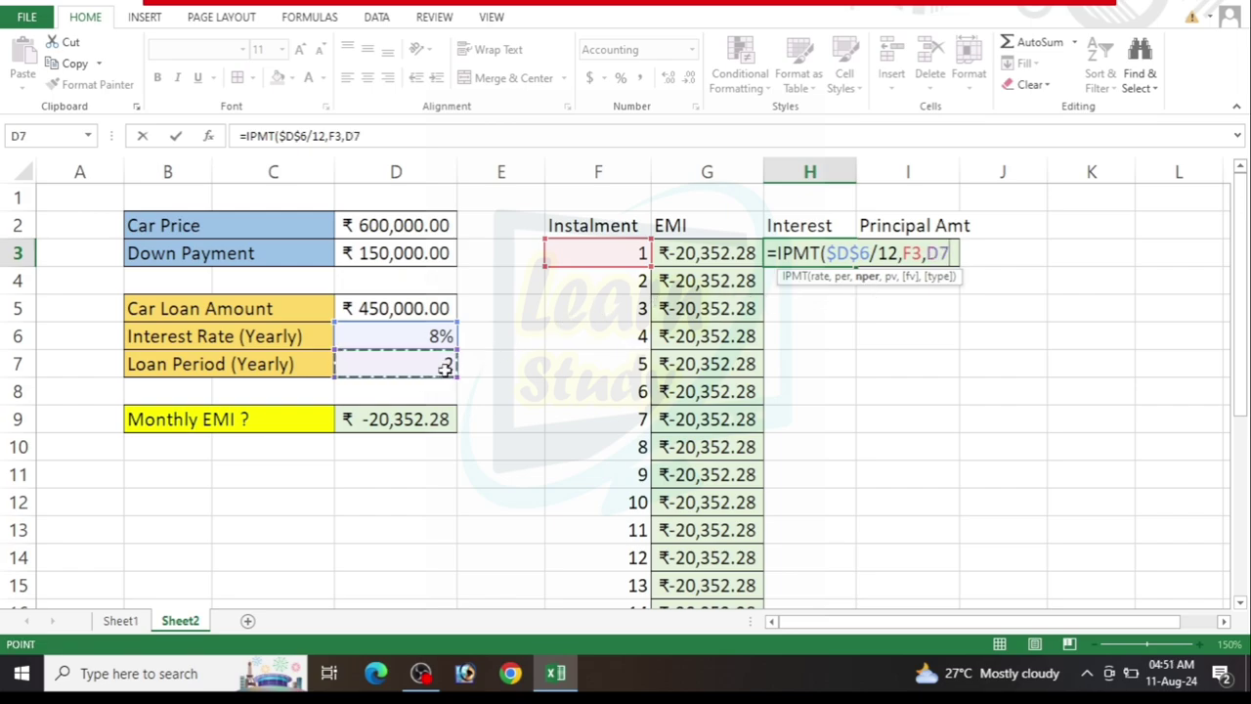
text(*)
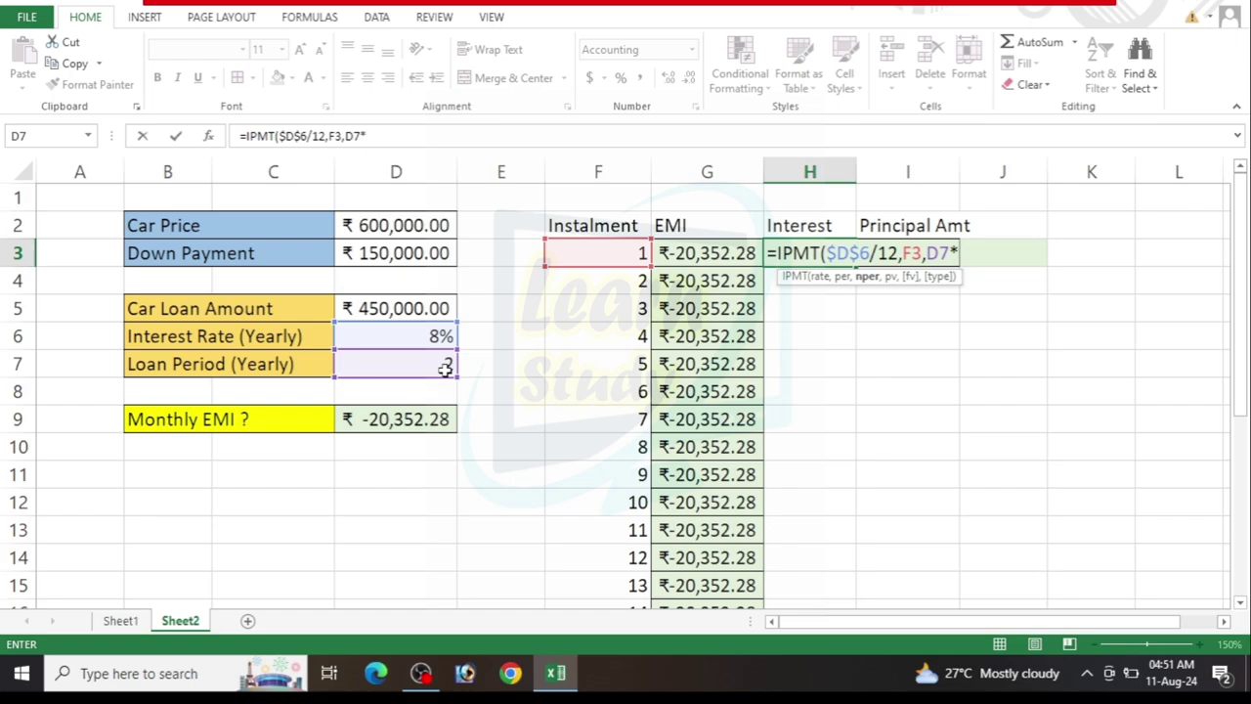
text(12)
text(,)
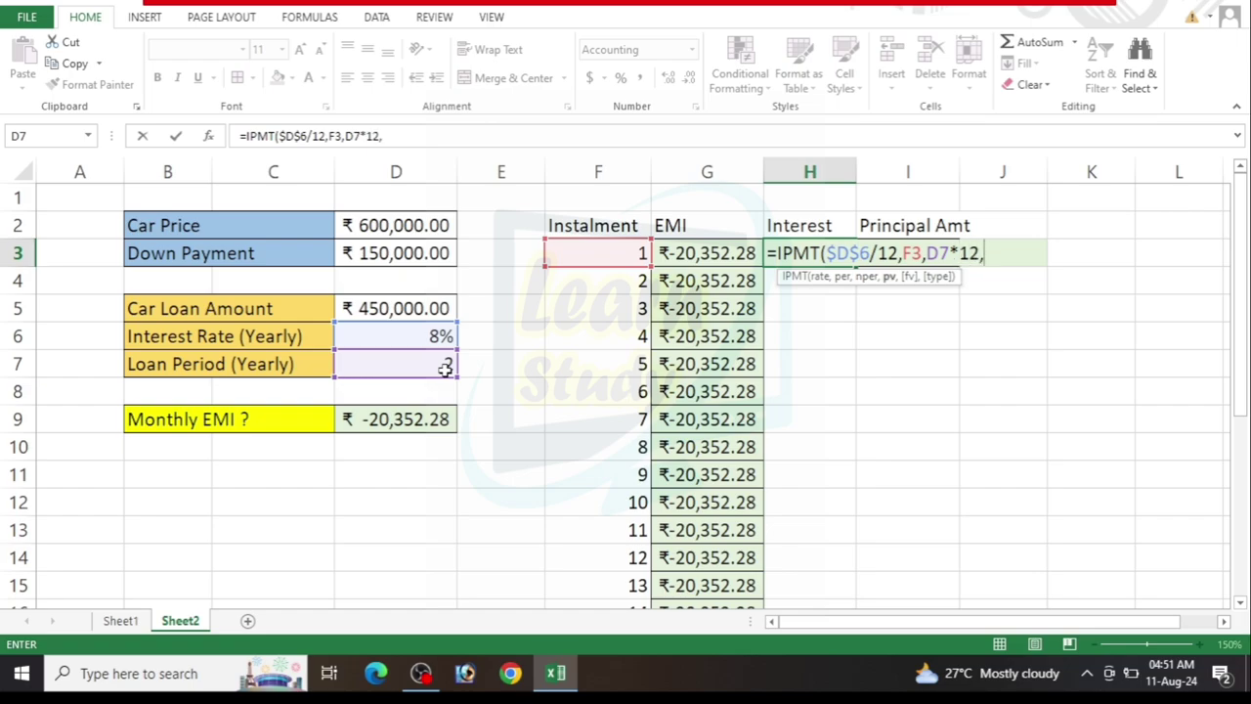
click(939, 252)
key(F4)
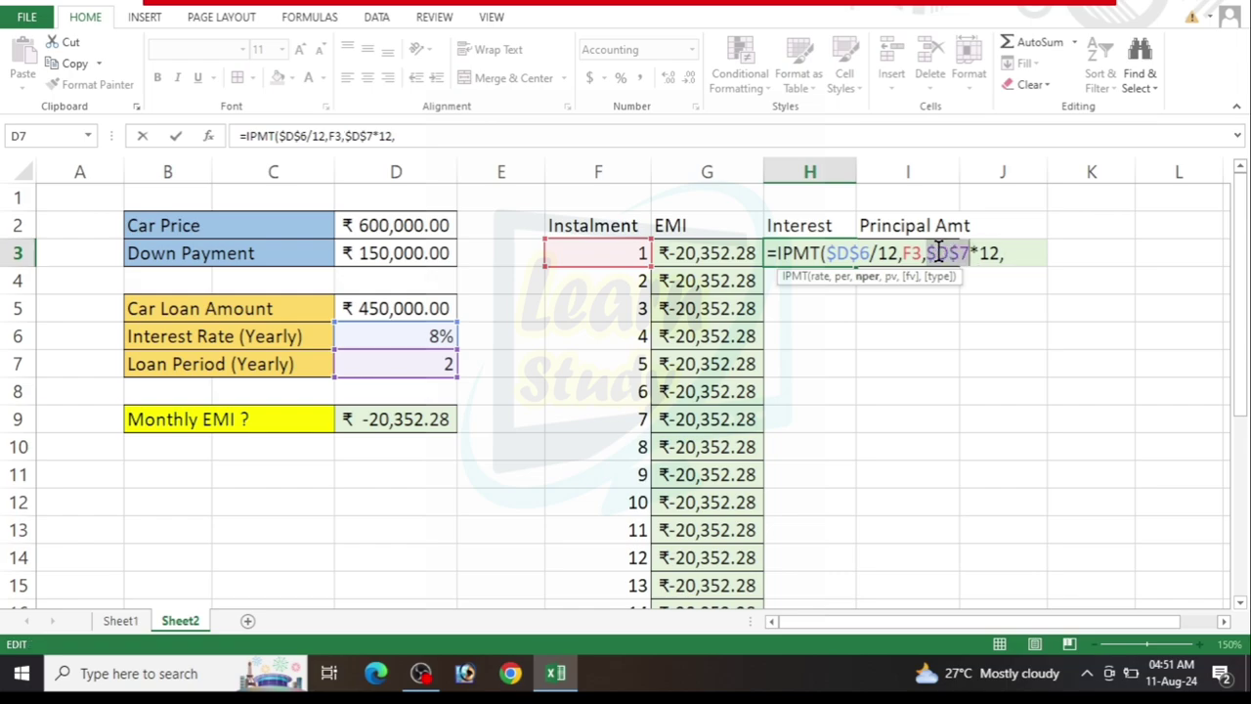
click(1016, 252)
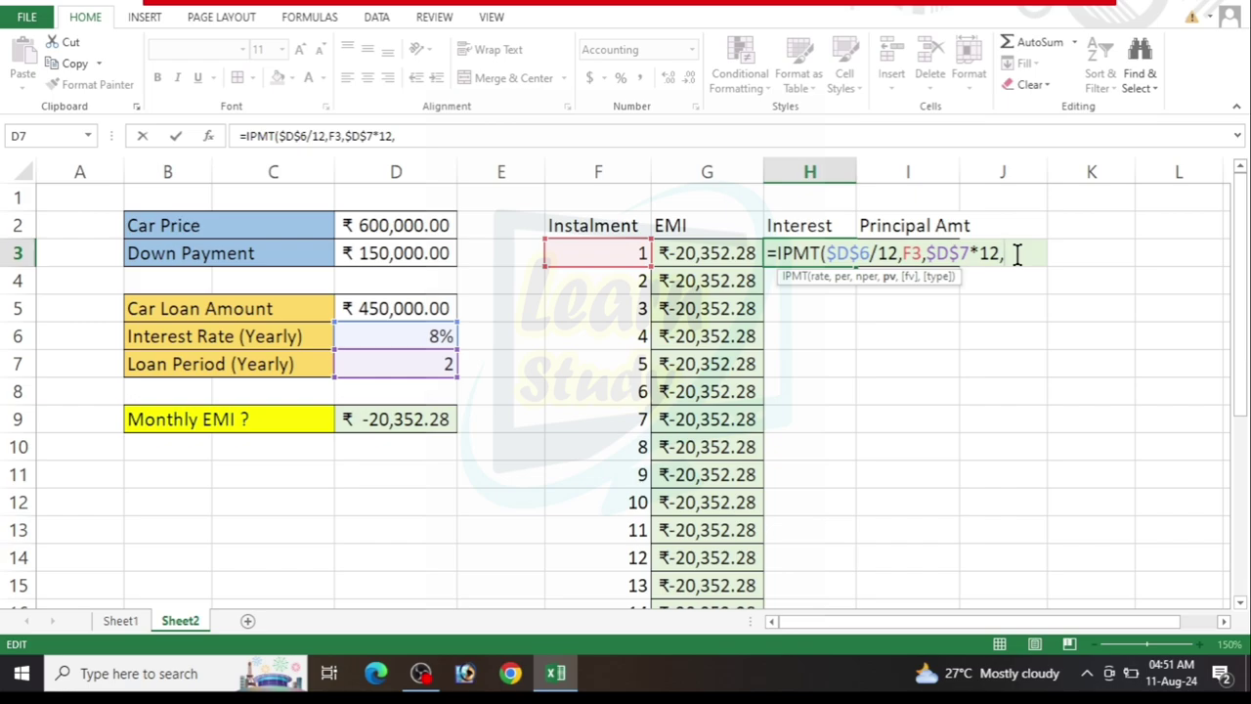
click(391, 308)
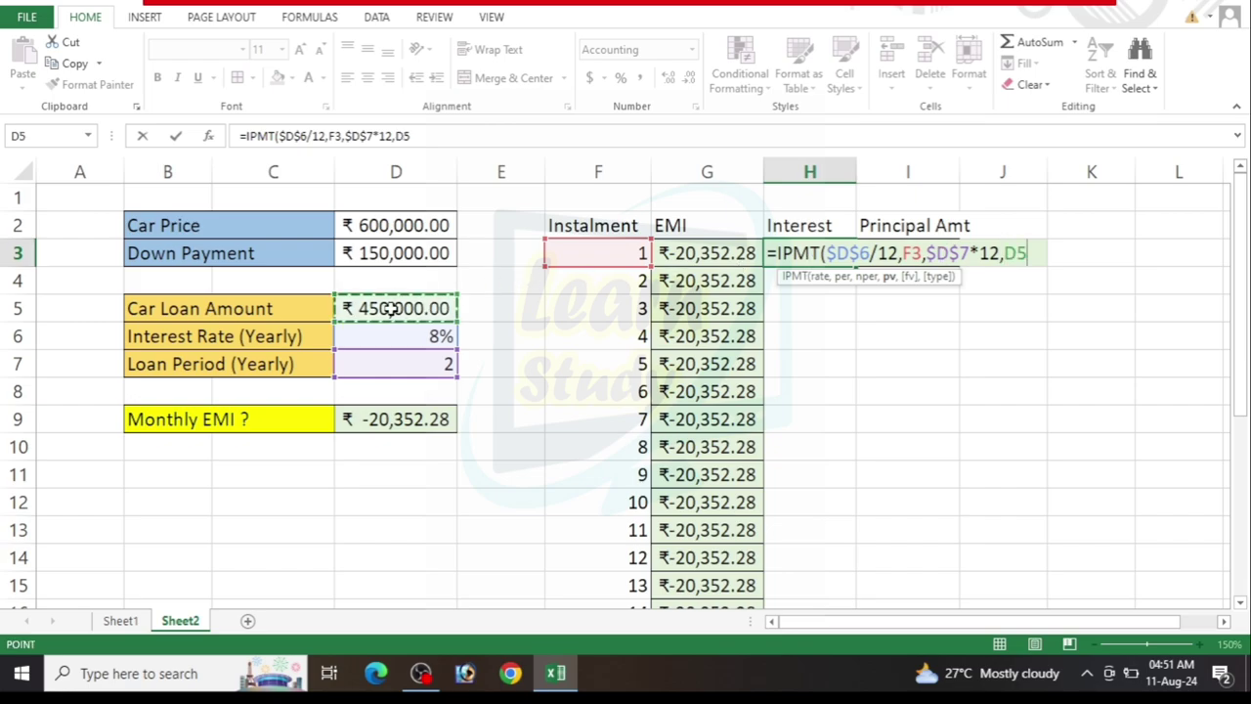
key(F4)
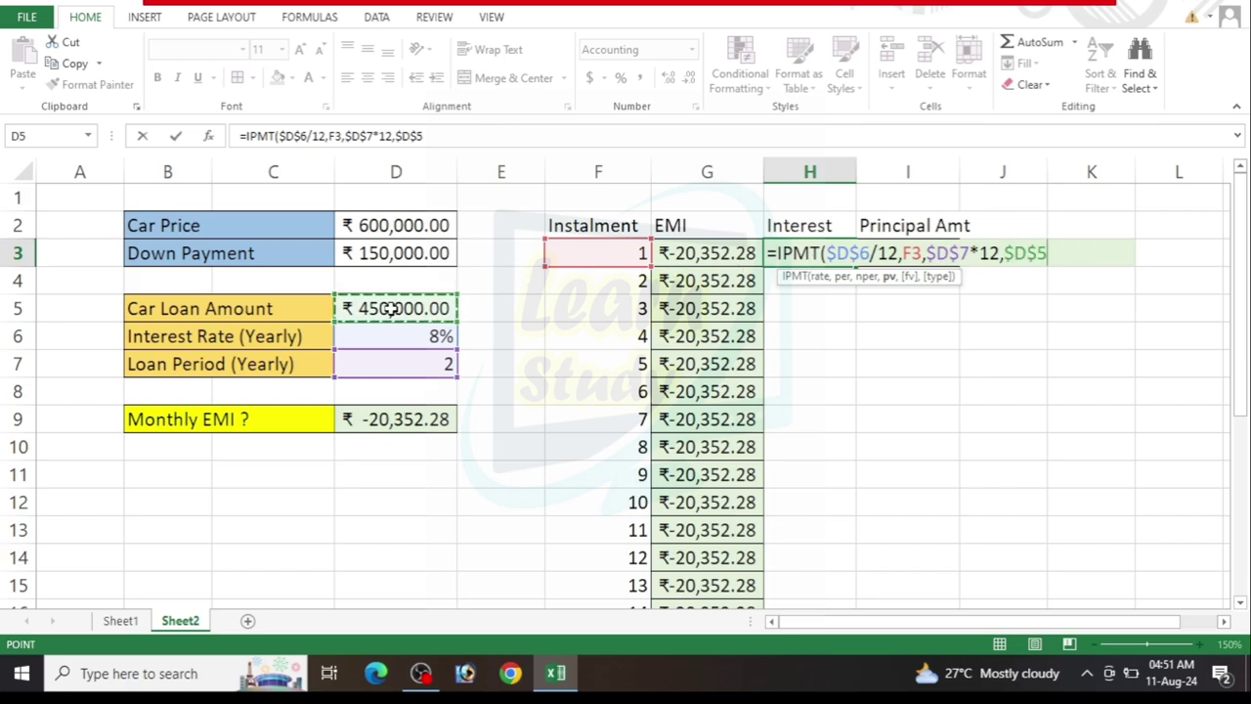
key(Return)
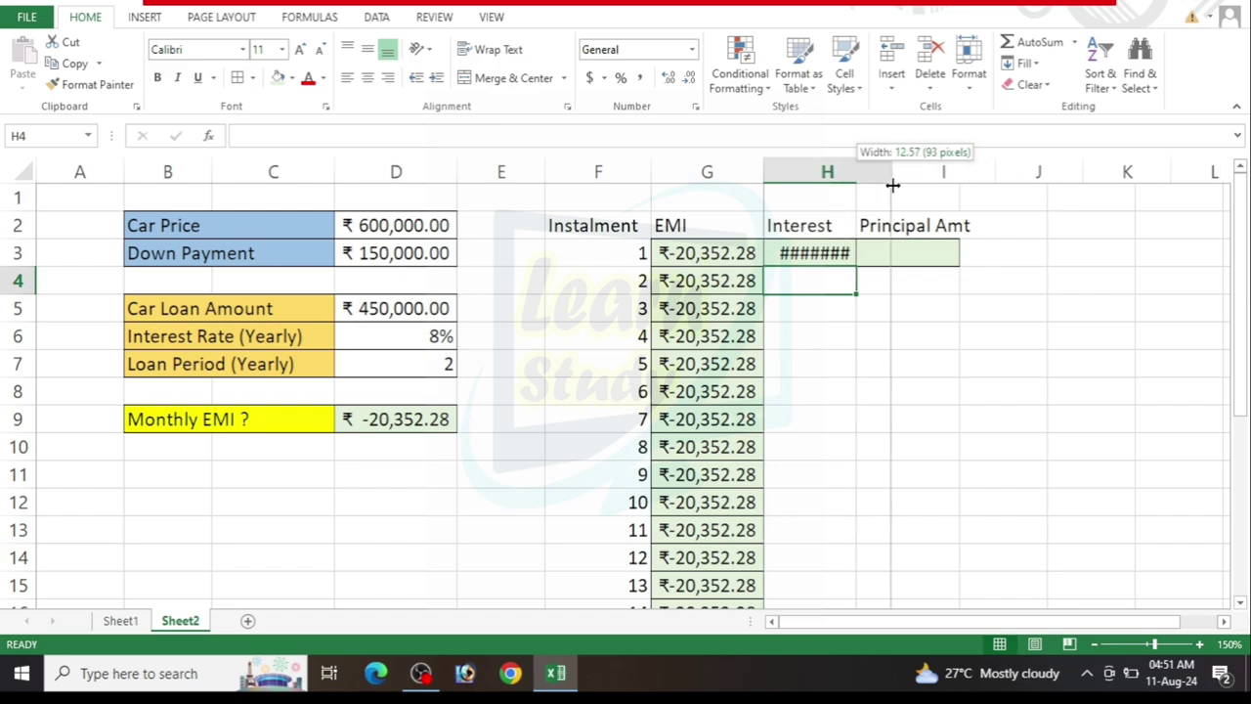
Widen column H and fill the IPMT formula to H26, interest falling from -3,000.00 to -134.78.
drag(856, 172, 893, 173)
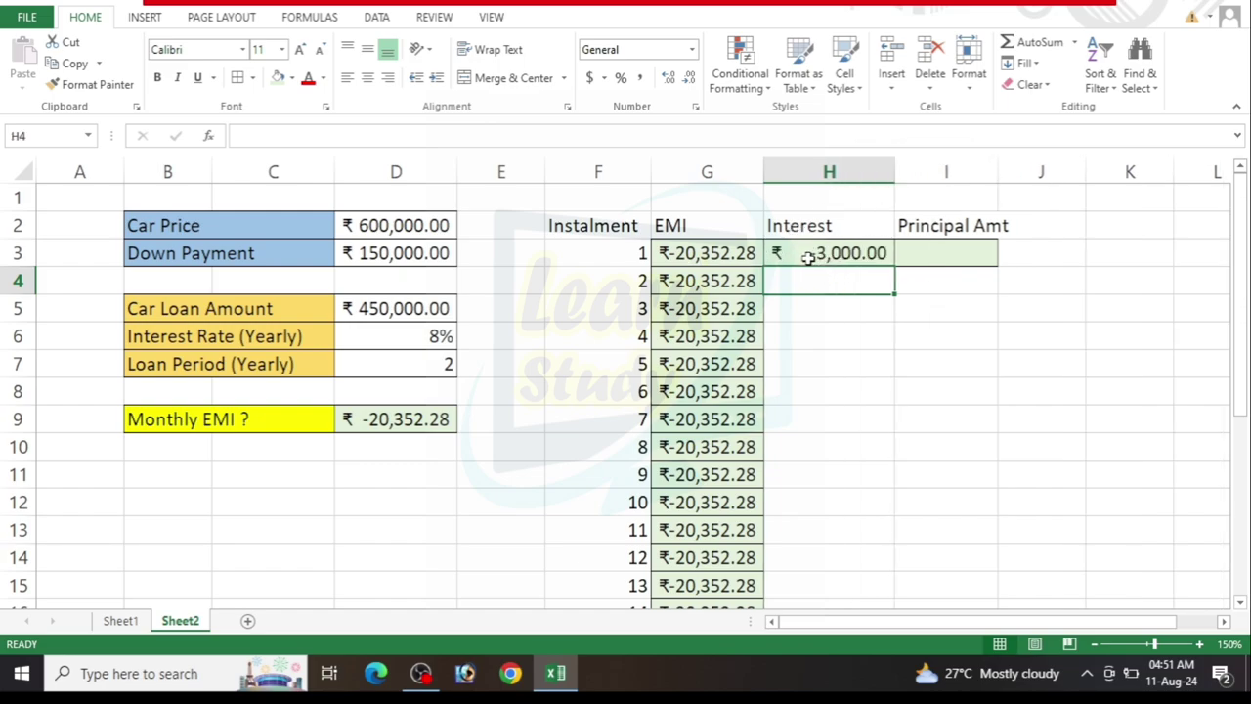
click(880, 253)
click(895, 258)
mouse_move(896, 260)
mouse_down()
mouse_move(868, 649)
mouse_move(862, 491)
mouse_up()
click(887, 257)
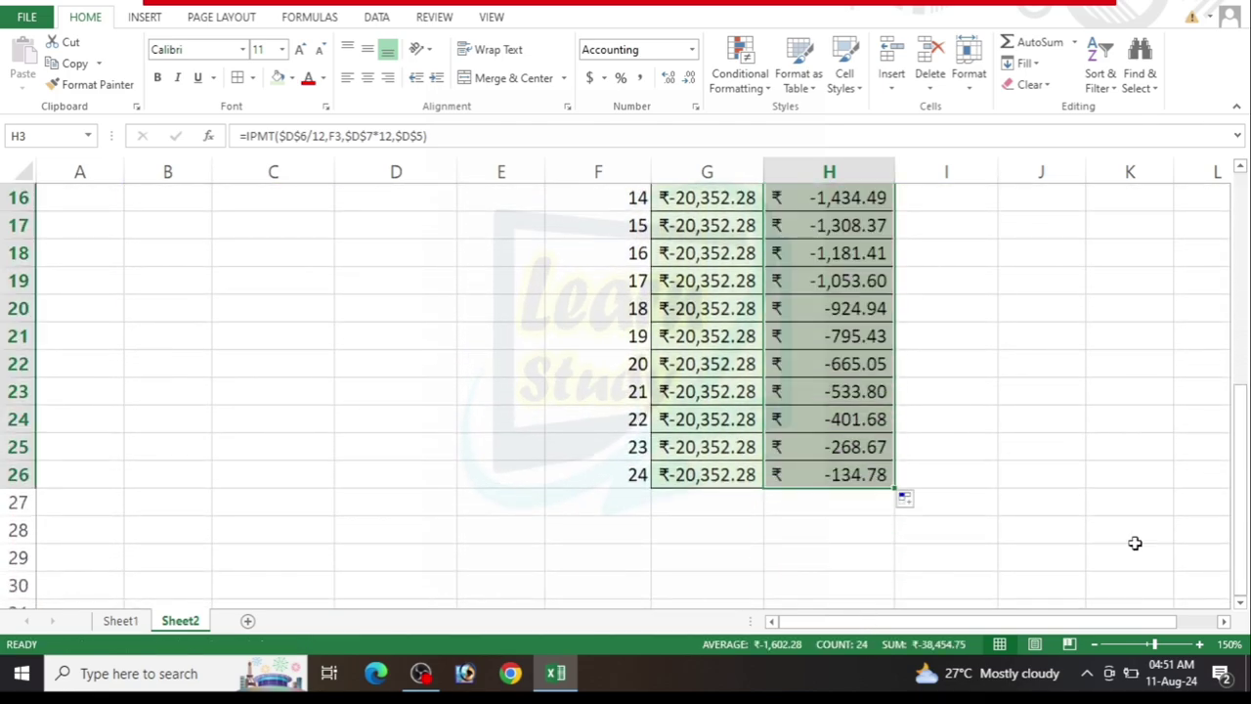
drag(1237, 533, 1239, 313)
click(898, 368)
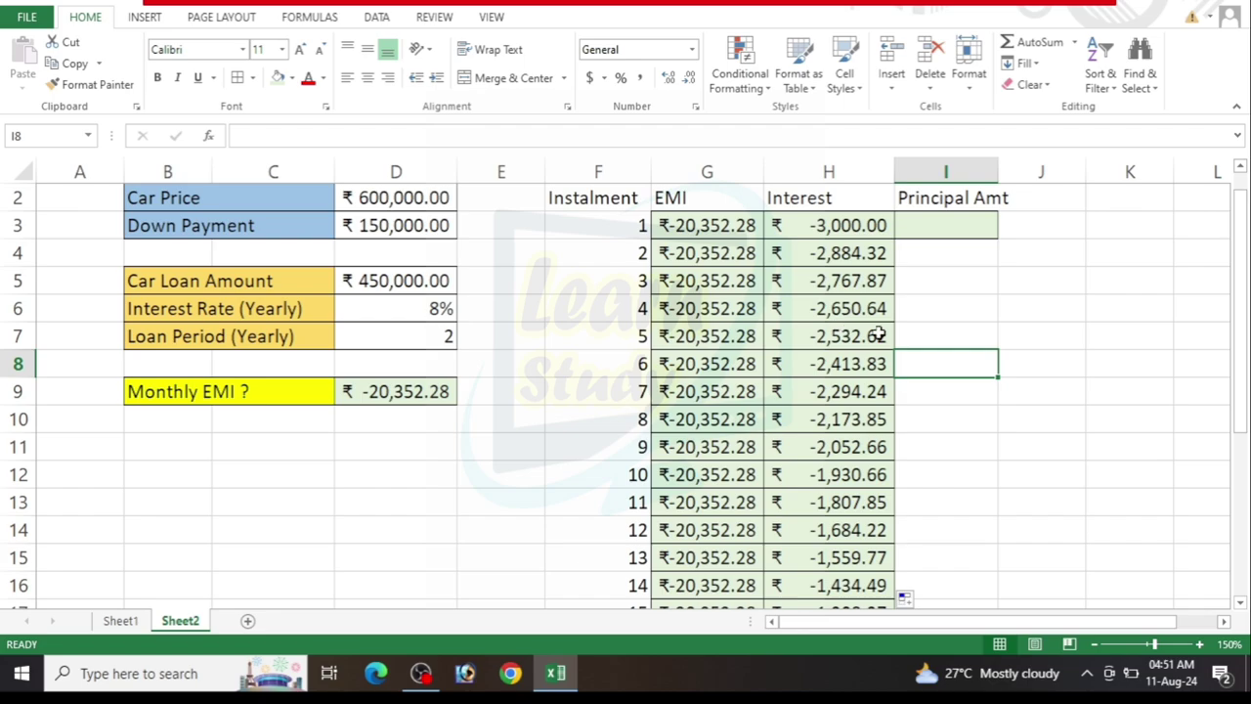
drag(1239, 338, 1212, 548)
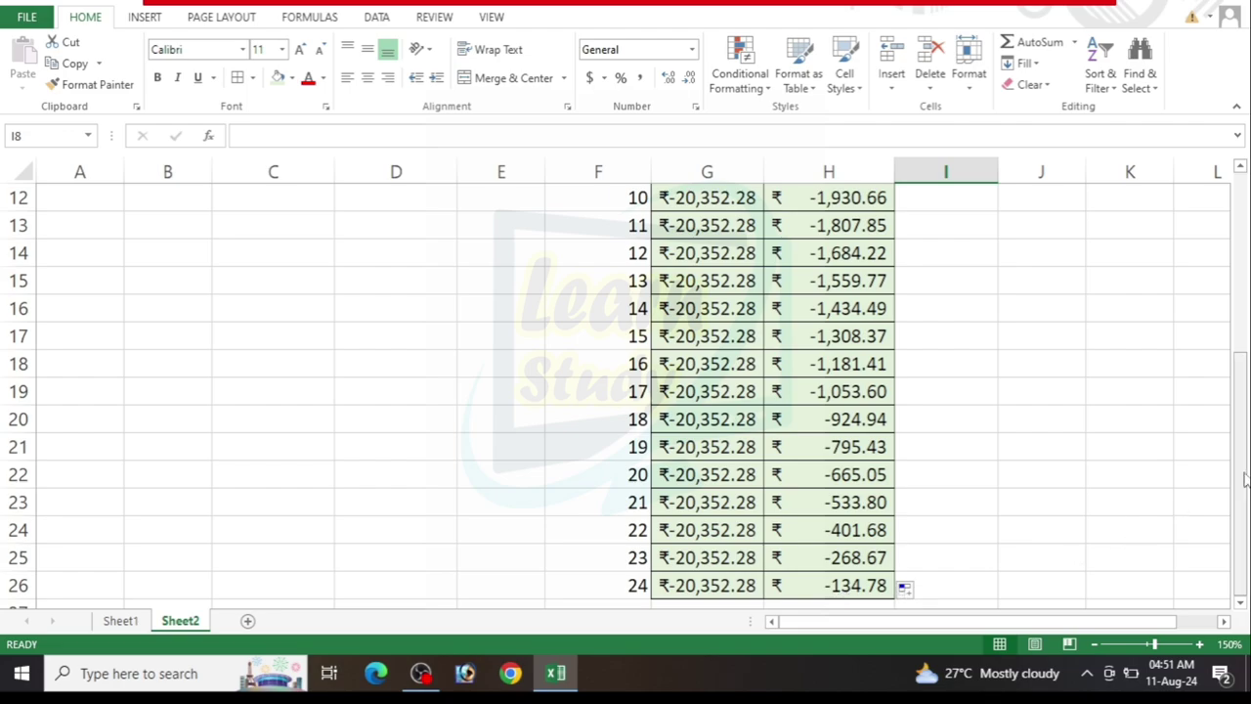
drag(1248, 476, 1247, 318)
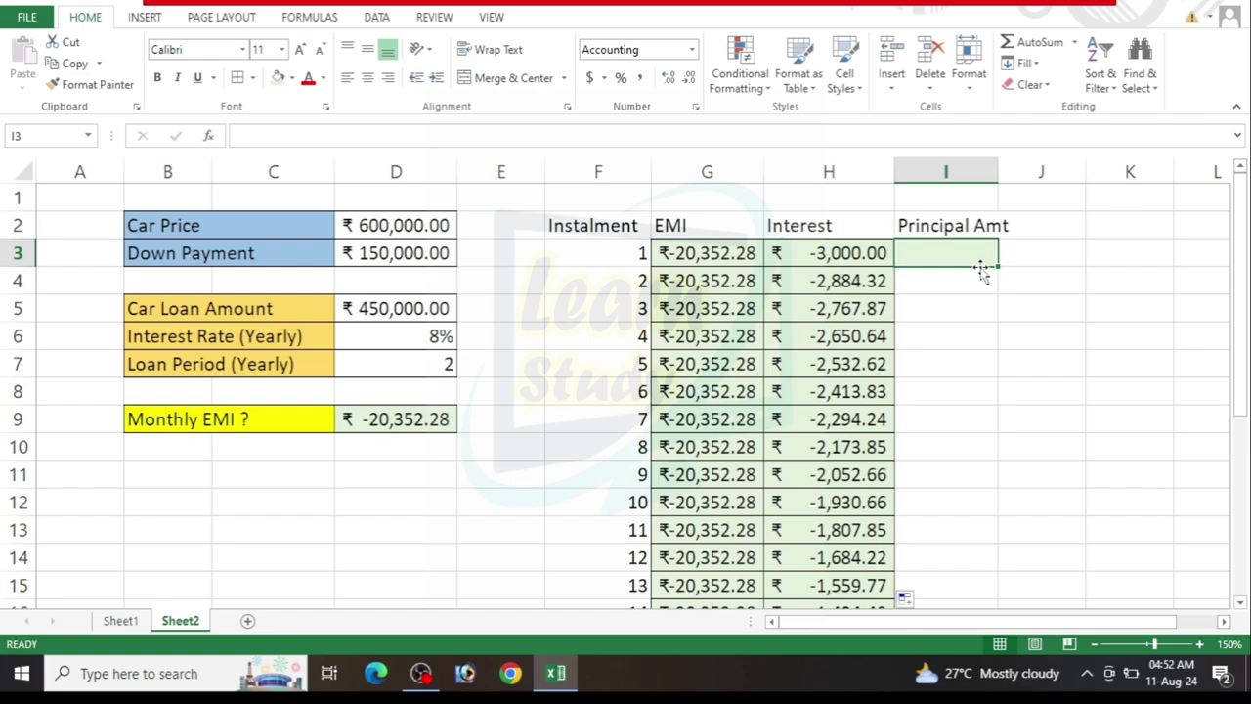
Enter =PPMT($D$6/12,F3,D7*12,$D$5) in I3 for the first instalment's principal.
text(=)
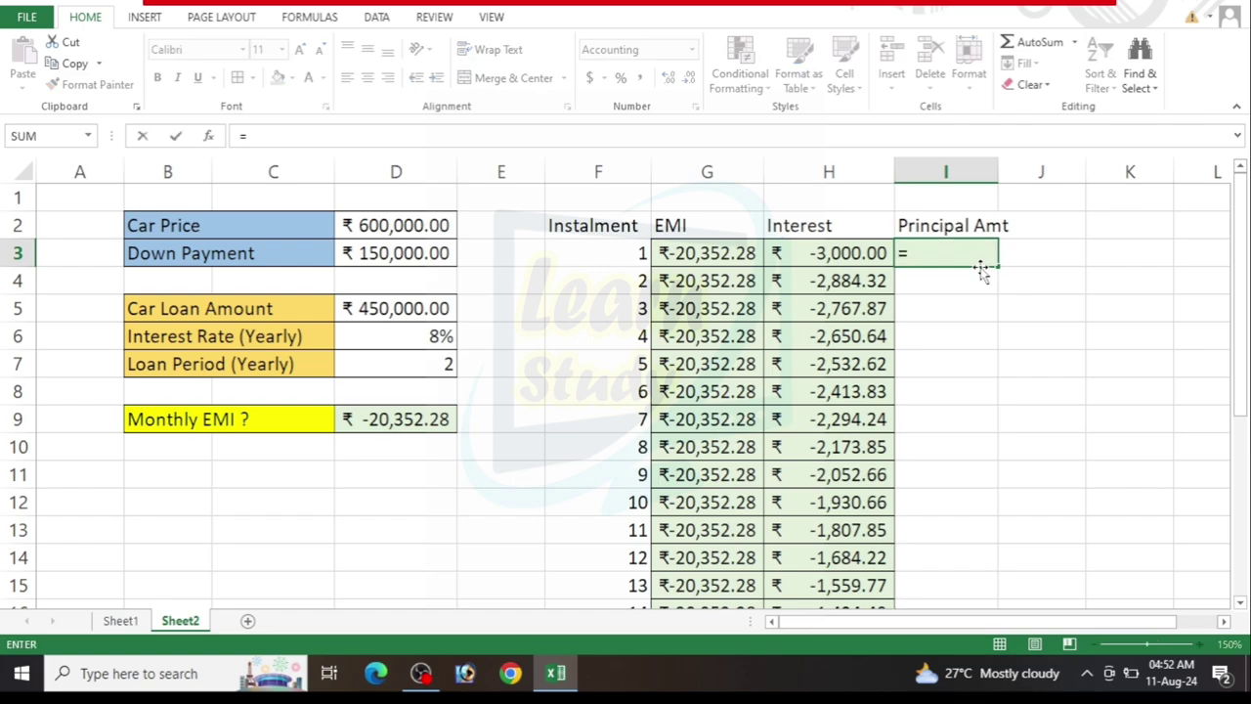
text(pp)
key(Tab)
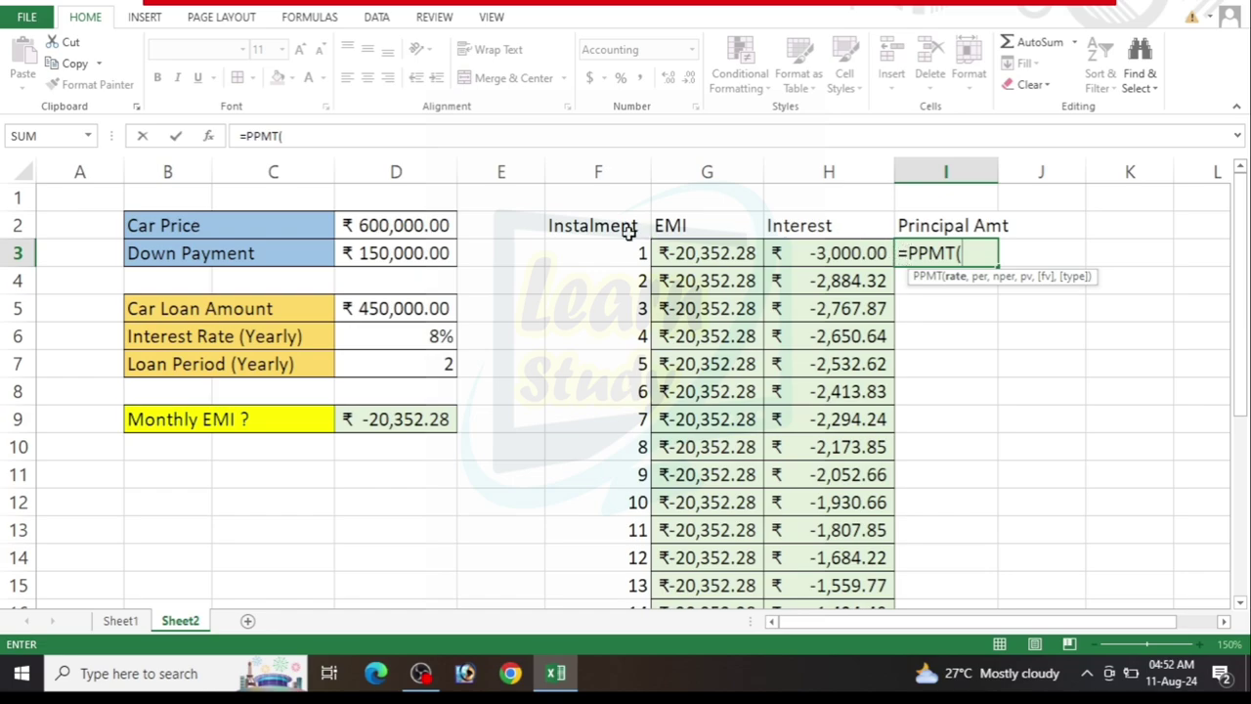
click(419, 335)
key(F4)
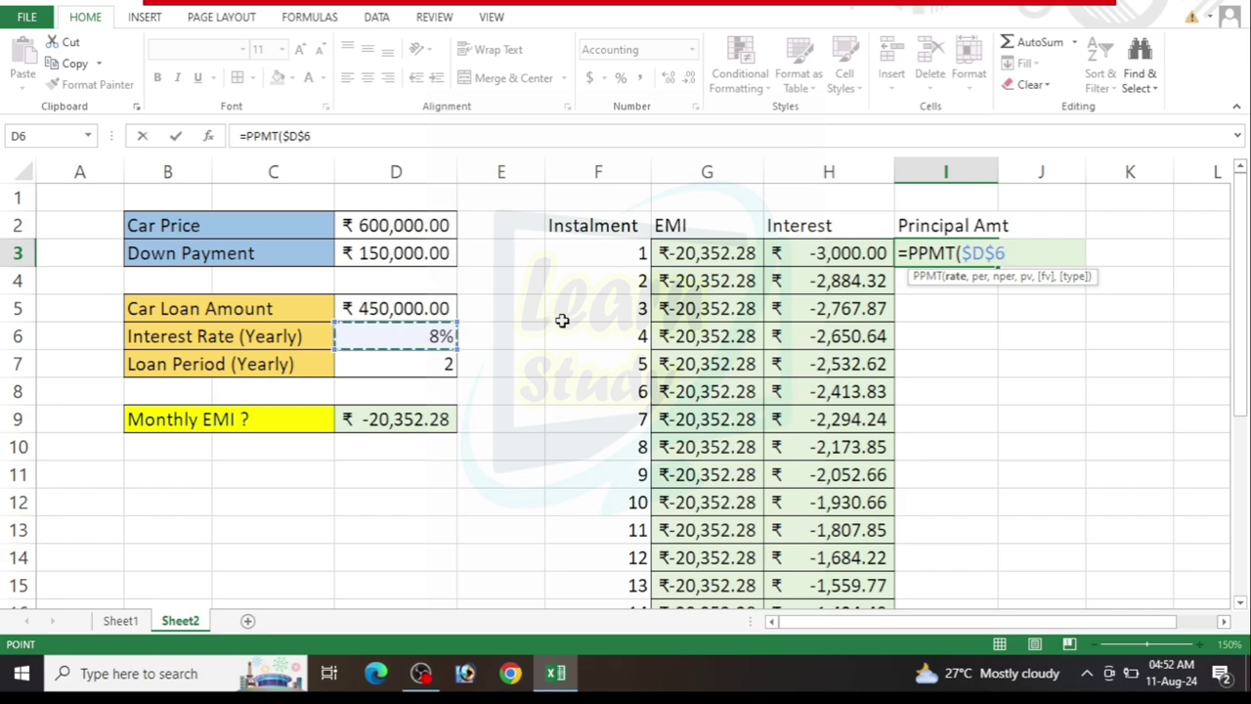
text(/12)
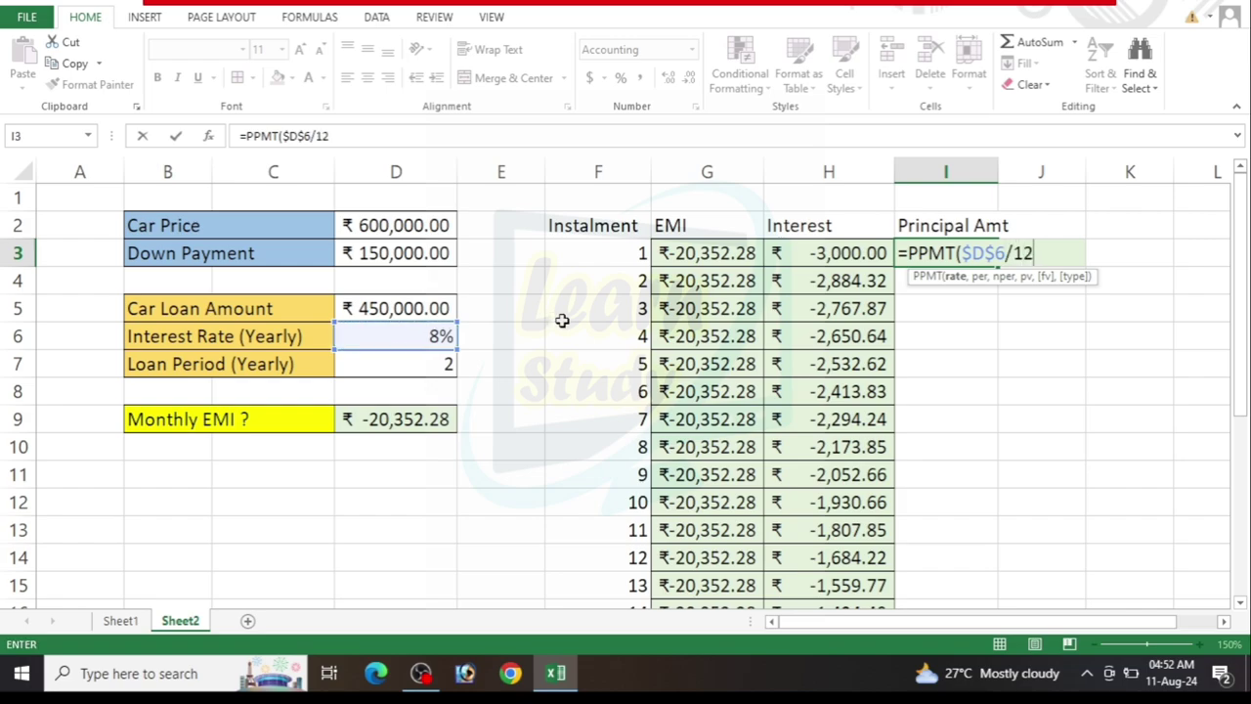
text(,)
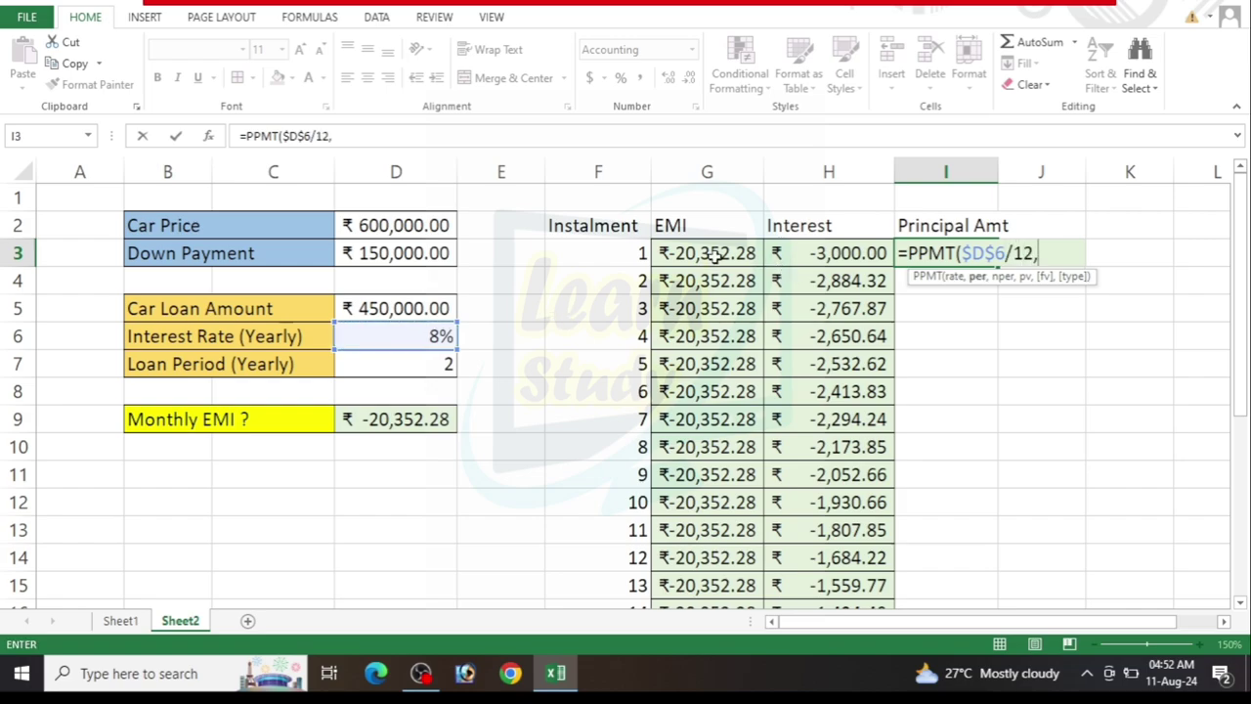
click(620, 253)
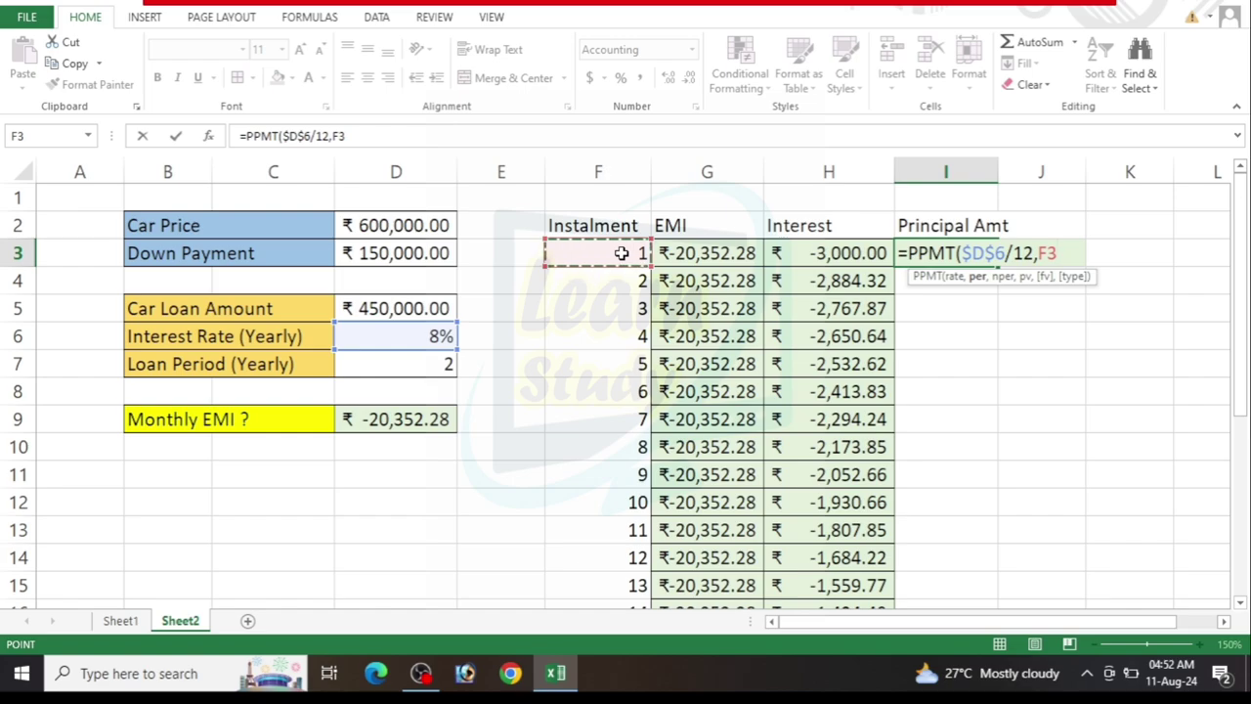
text(,)
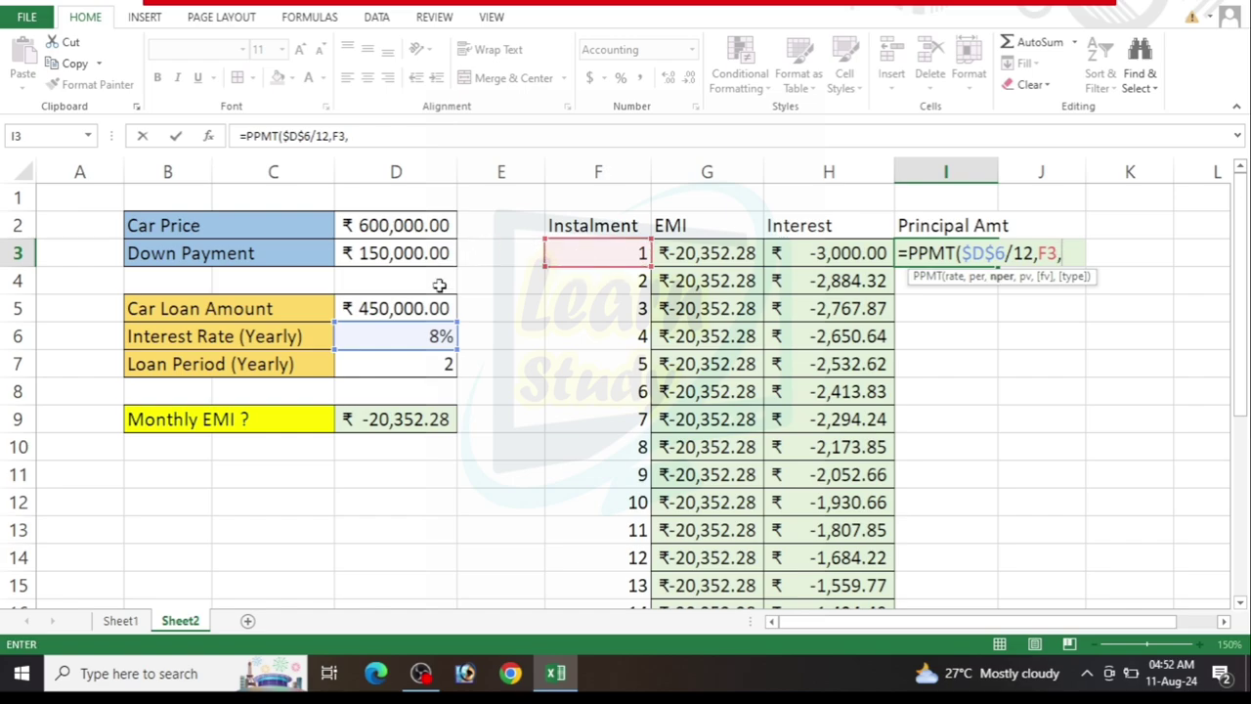
click(415, 364)
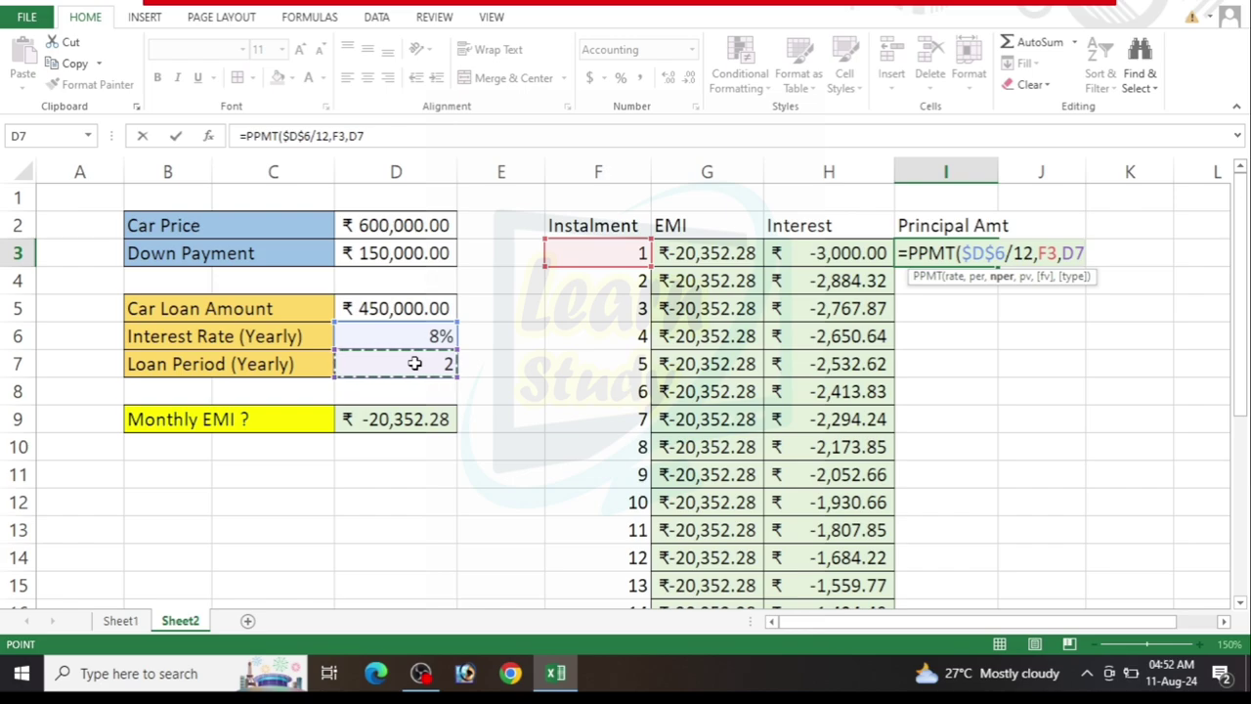
text(*12)
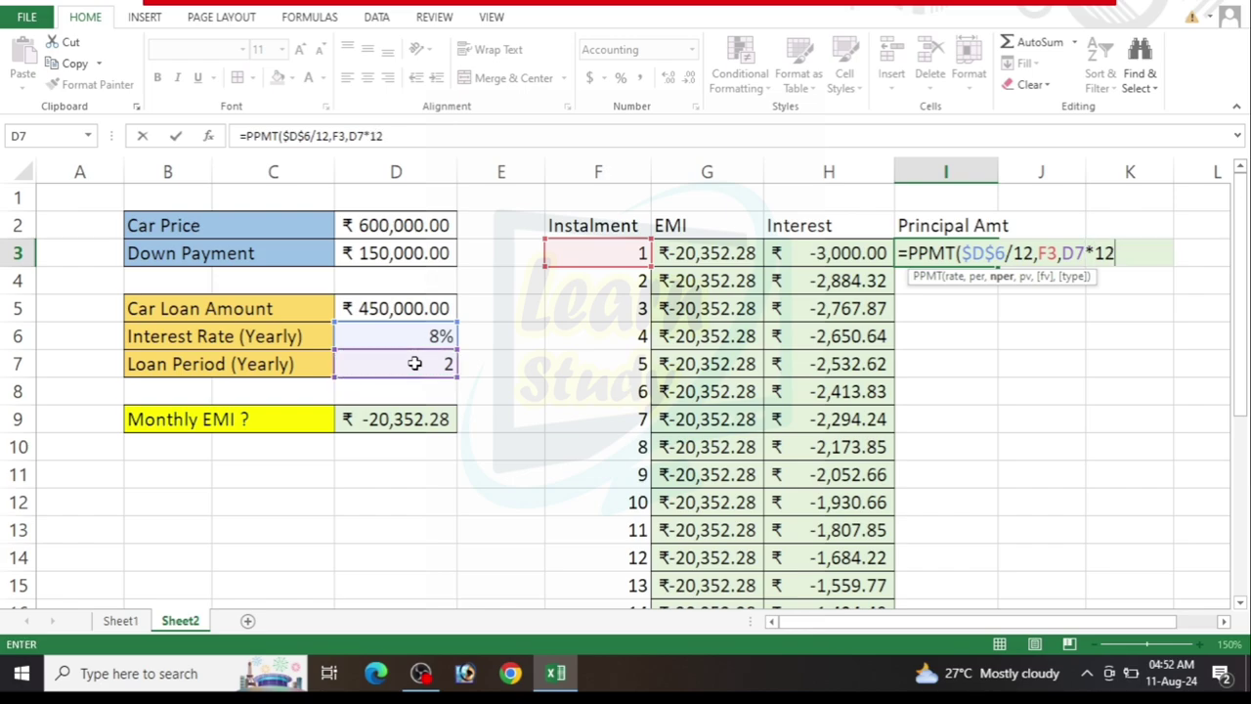
text(,)
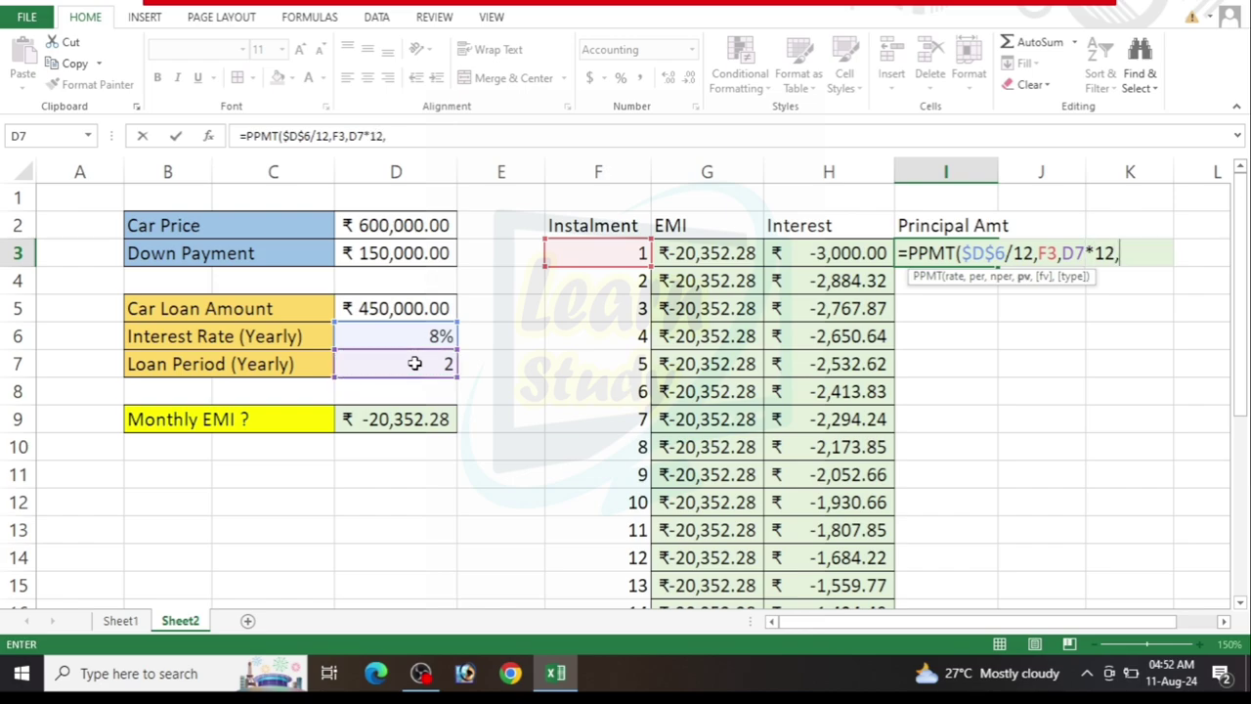
click(410, 309)
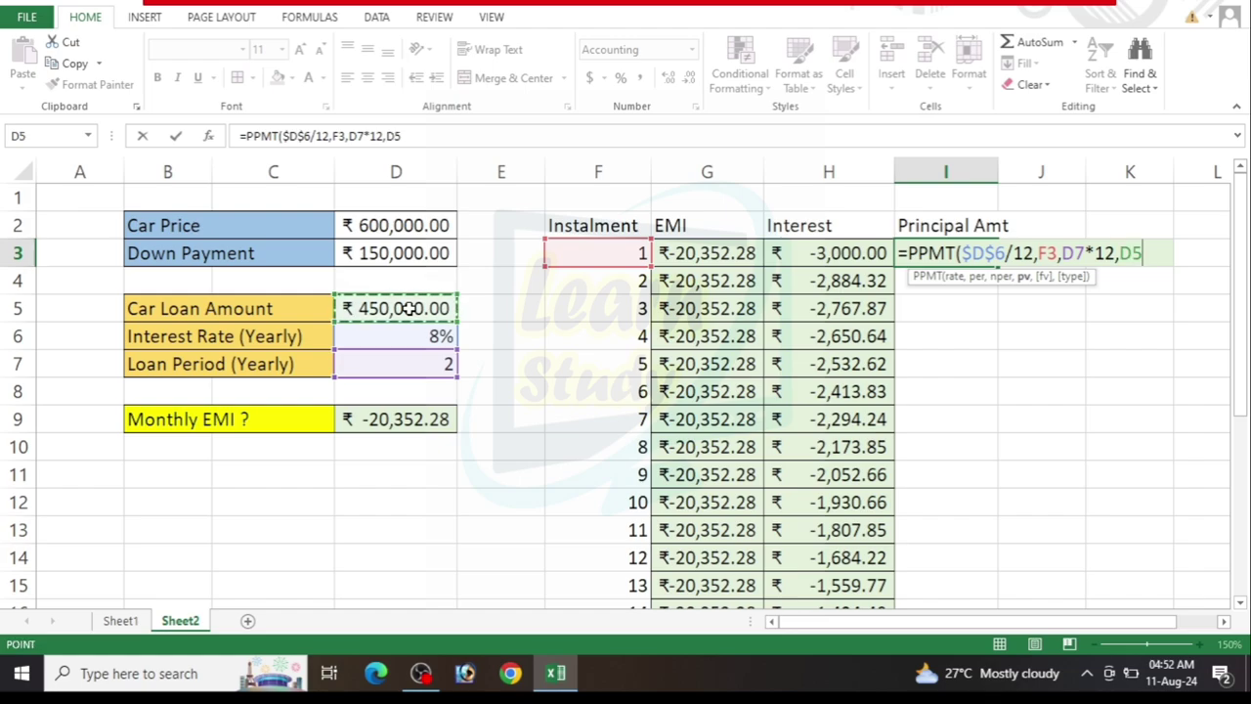
key(F4)
key(Return)
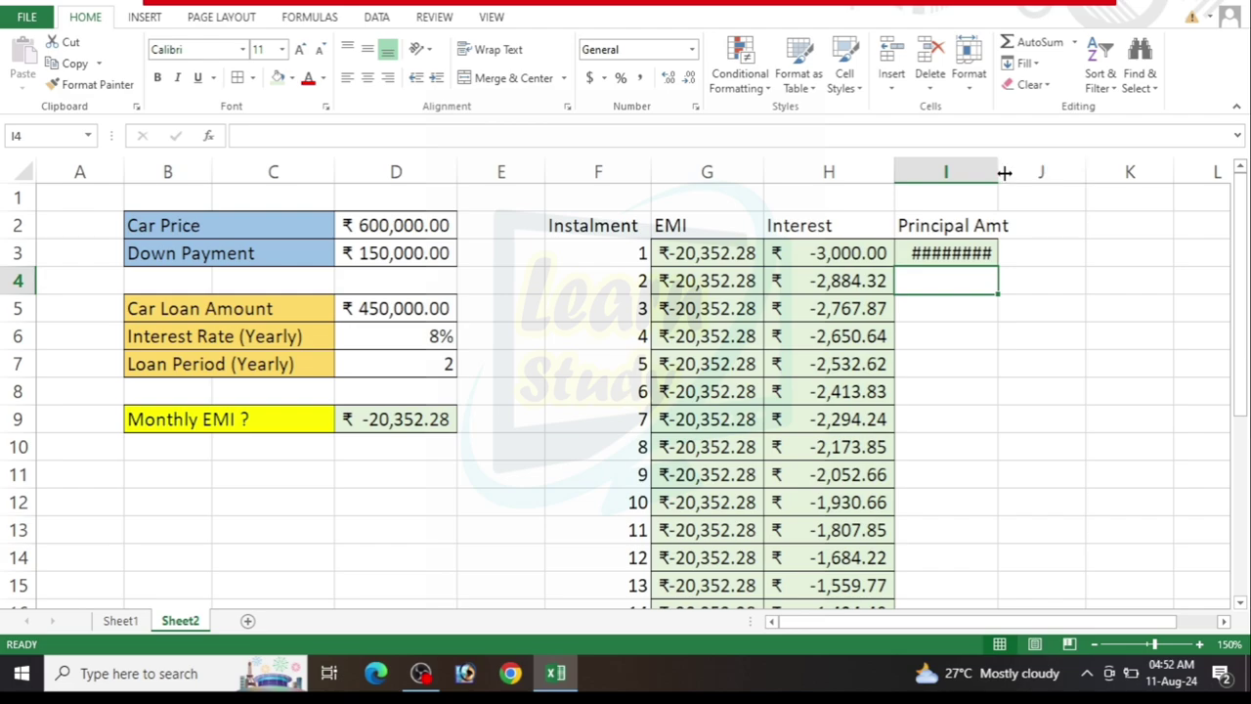
Widen column I and fill the PPMT formula down to I26, giving #NUM! after instalment 1.
drag(1002, 172, 1034, 172)
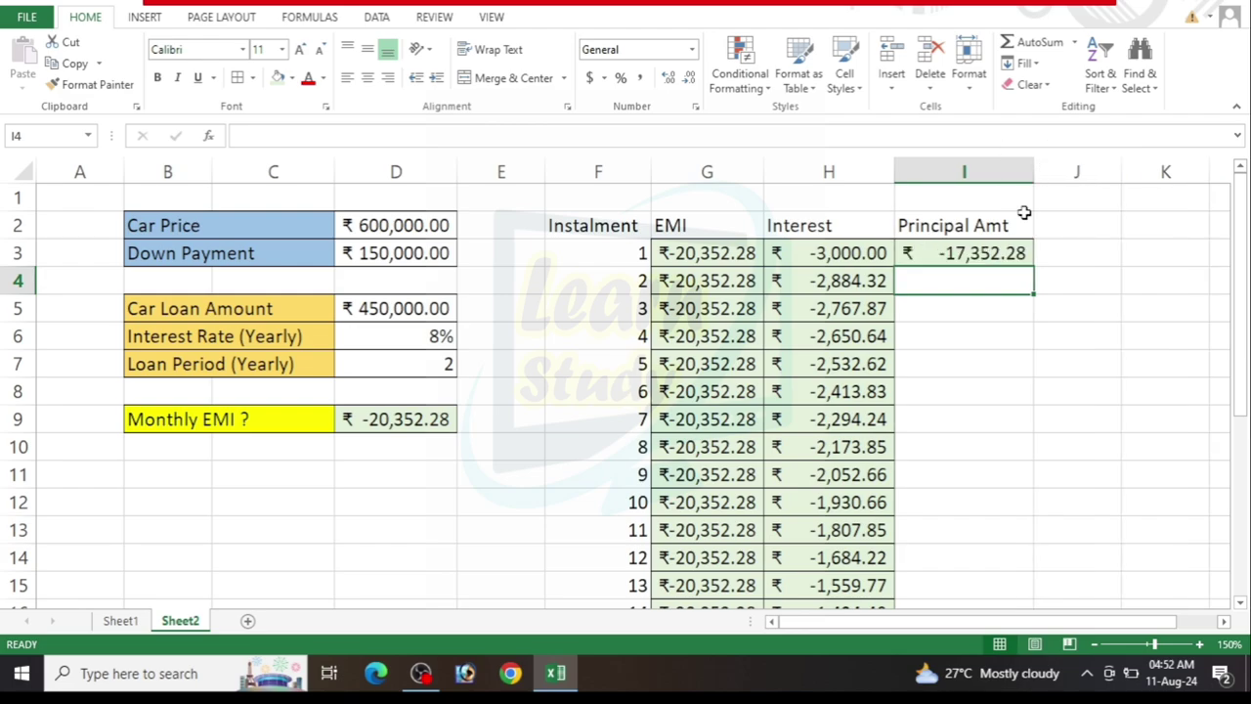
click(995, 253)
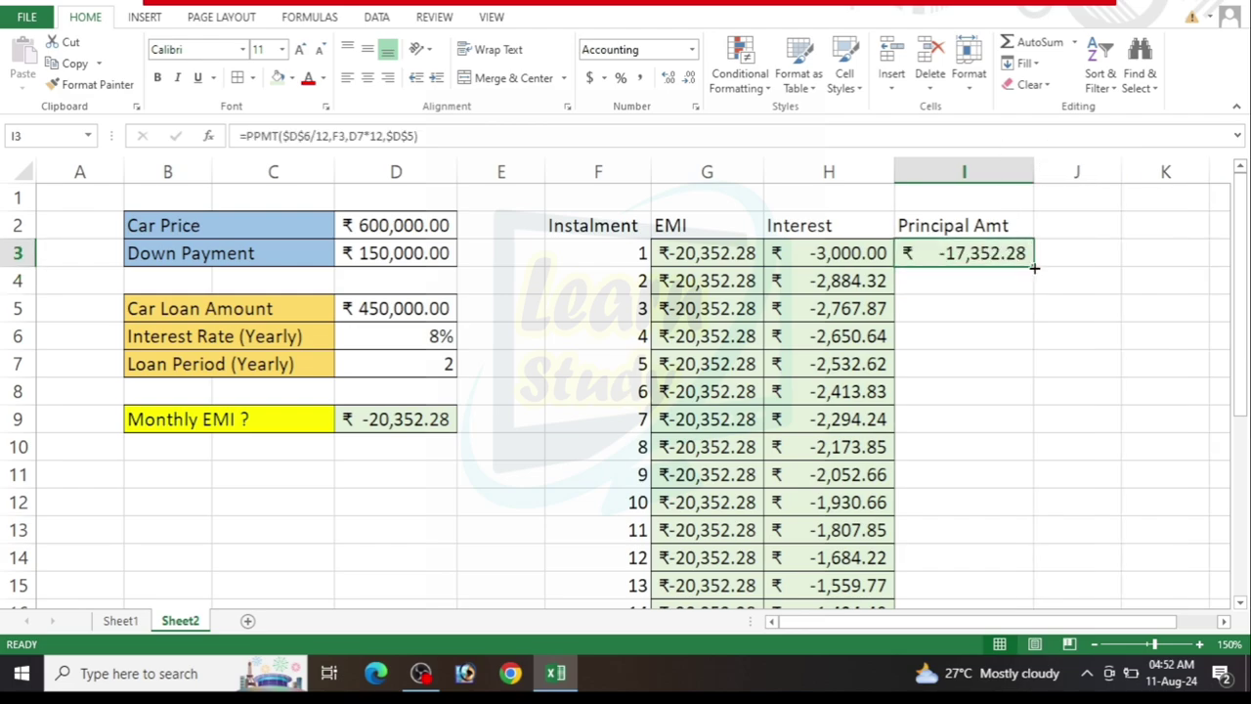
drag(1034, 266, 1019, 654)
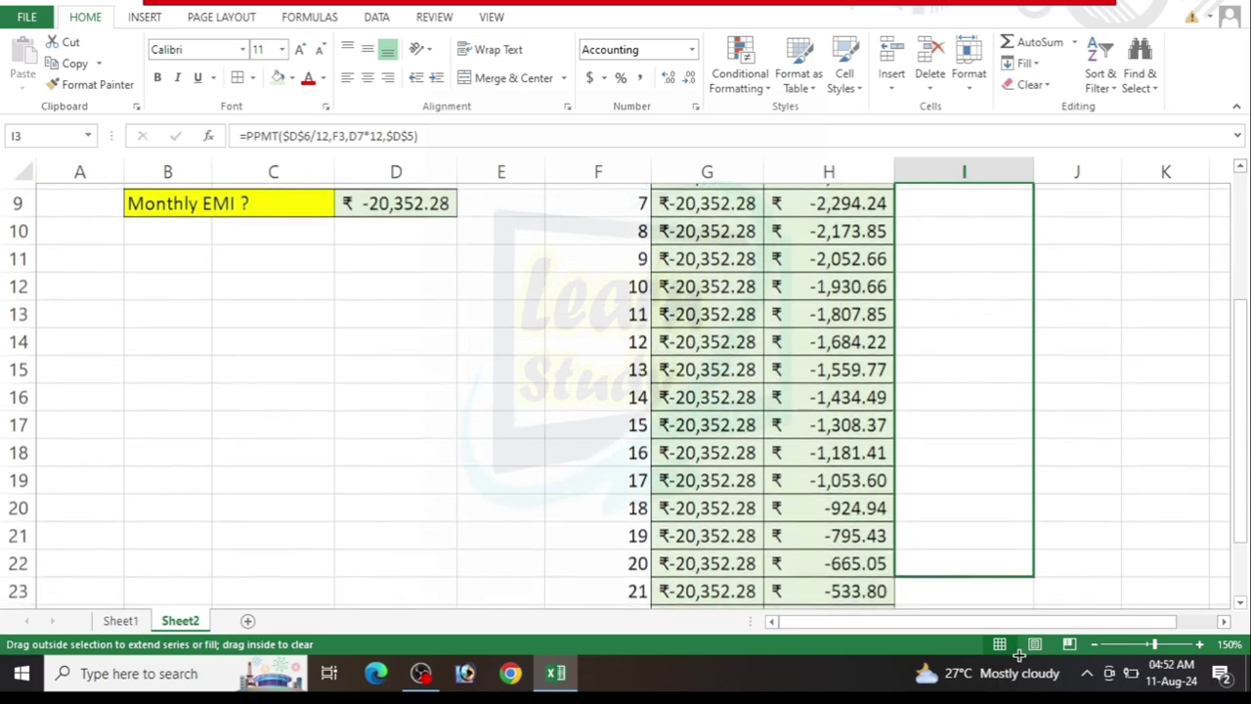
drag(1018, 654, 1009, 565)
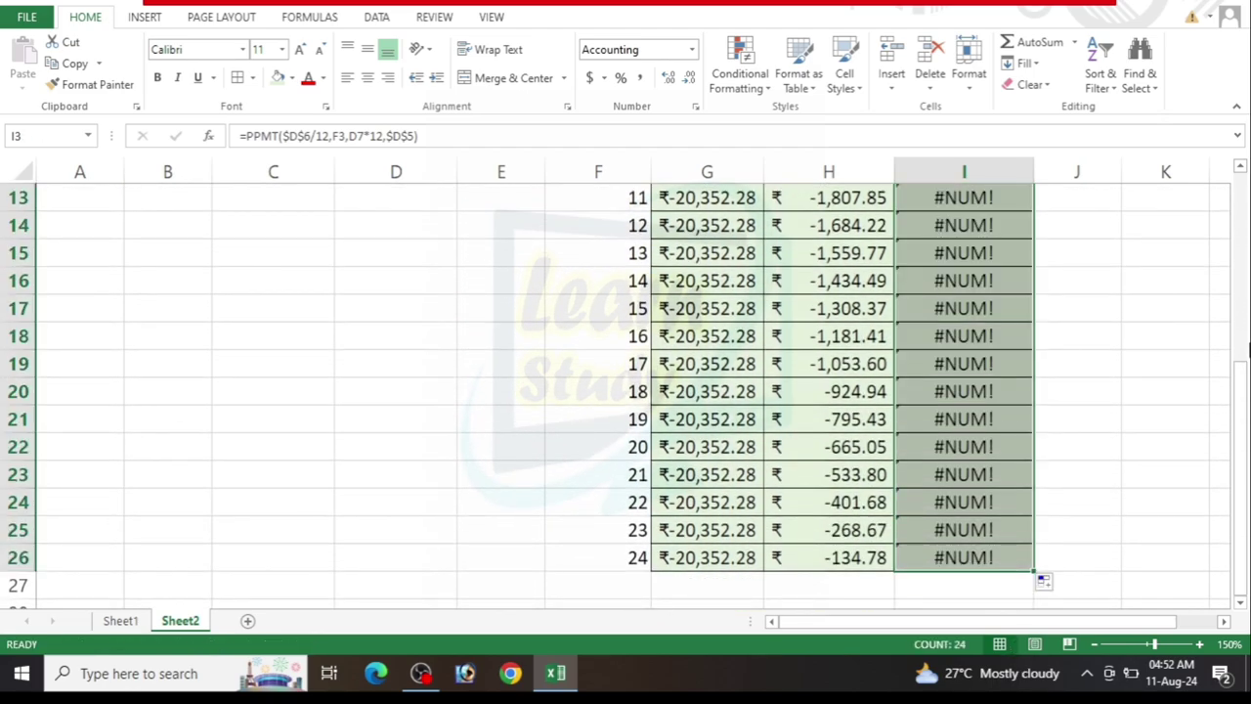
drag(1245, 391, 1247, 191)
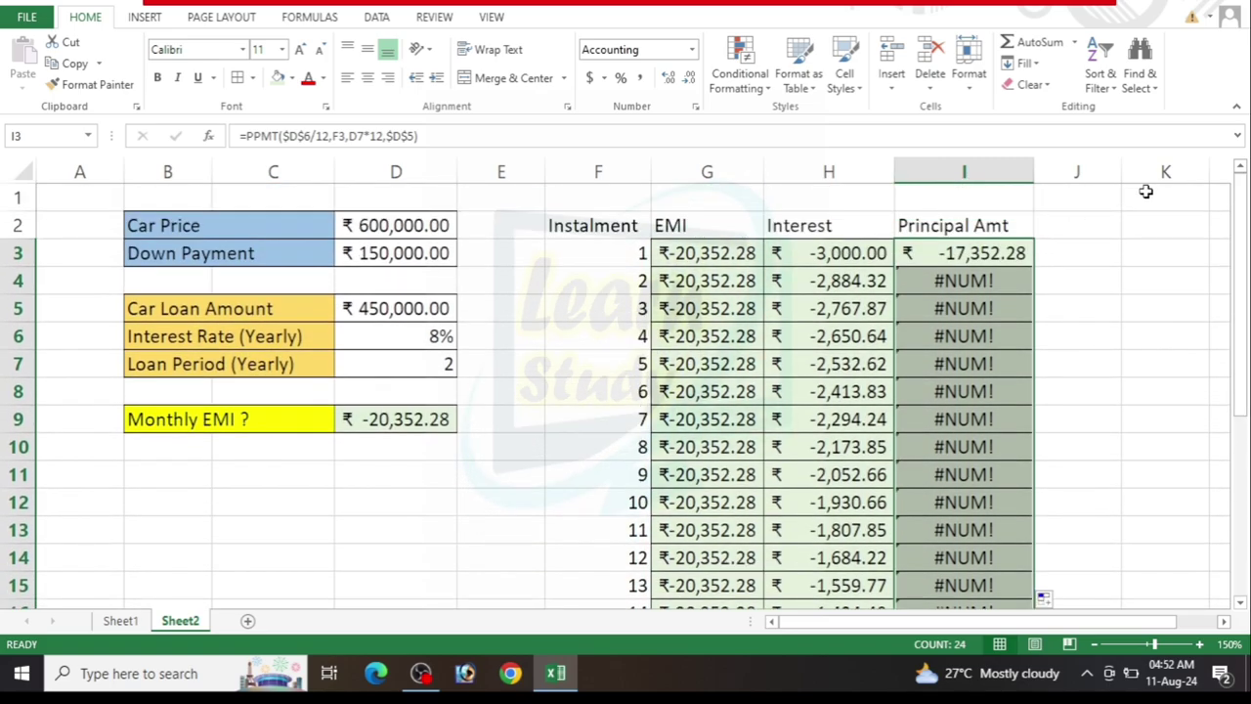
Open I3's PPMT formula for editing at the F3 argument.
click(975, 256)
double_click(975, 256)
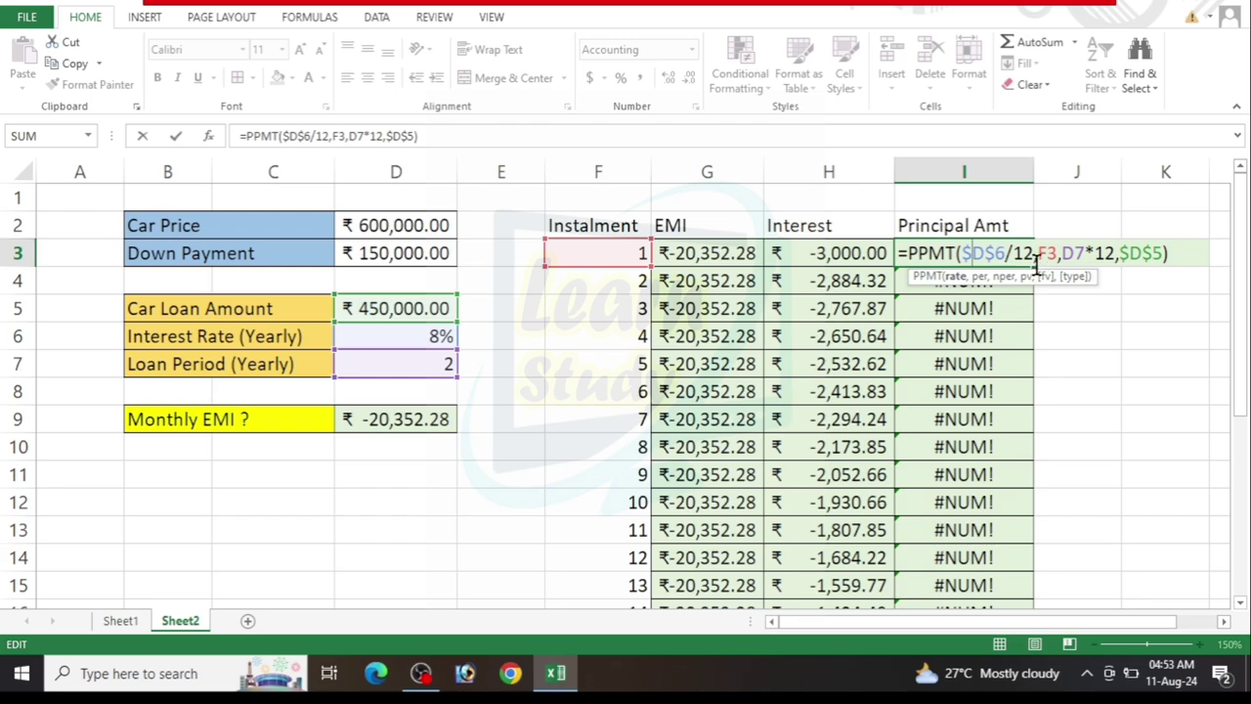
click(1055, 253)
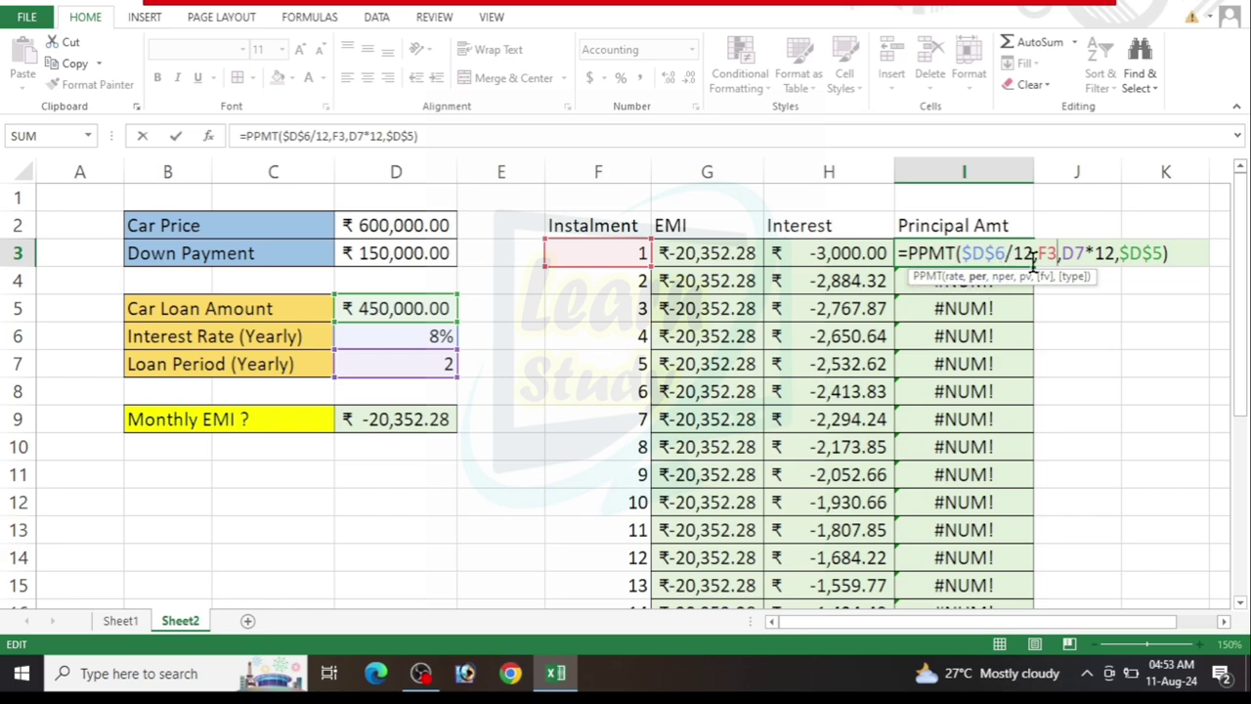
Start rewriting I3 as PPMT with the locked rate $D$6/12 and period F3.
click(1112, 305)
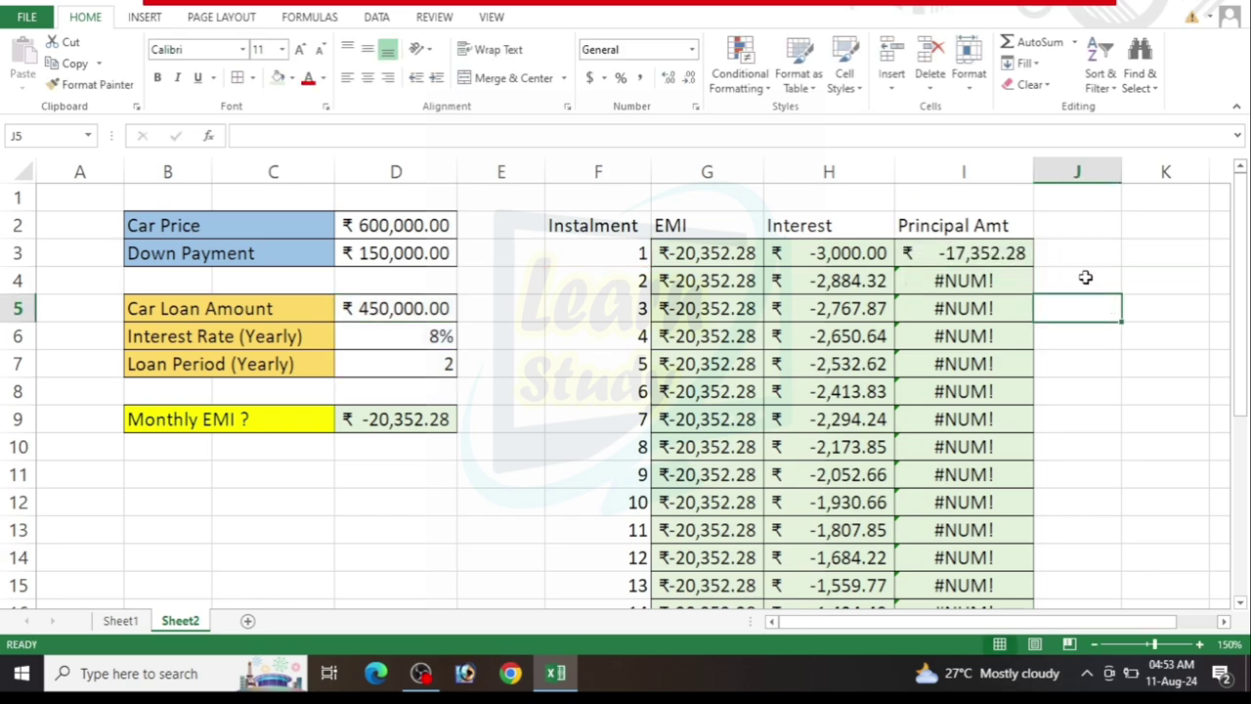
click(1006, 256)
double_click(1006, 256)
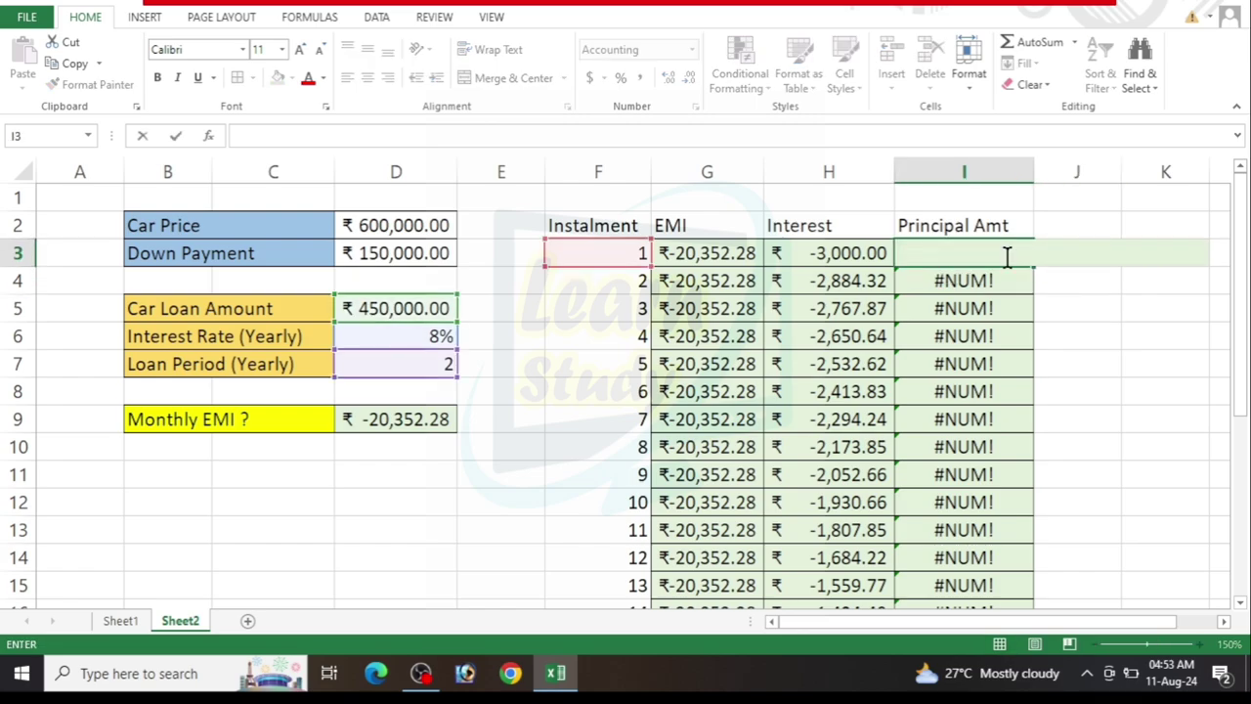
text(=)
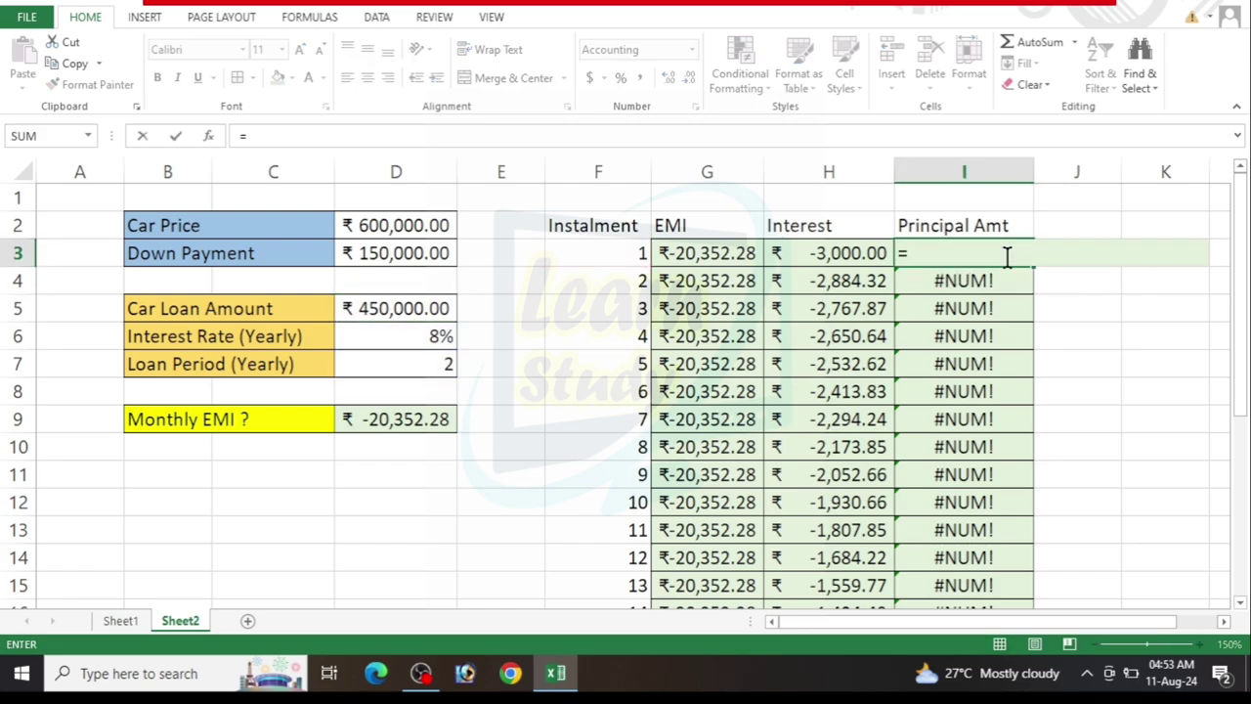
text(pp)
key(Tab)
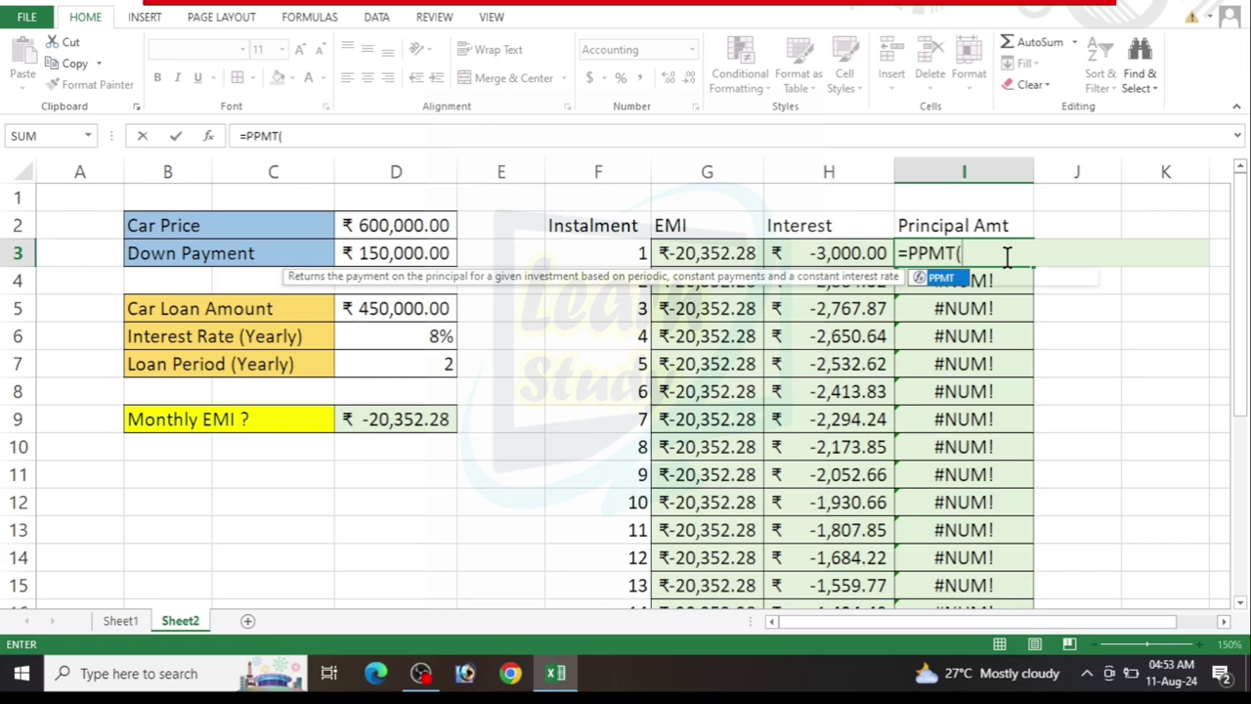
click(426, 337)
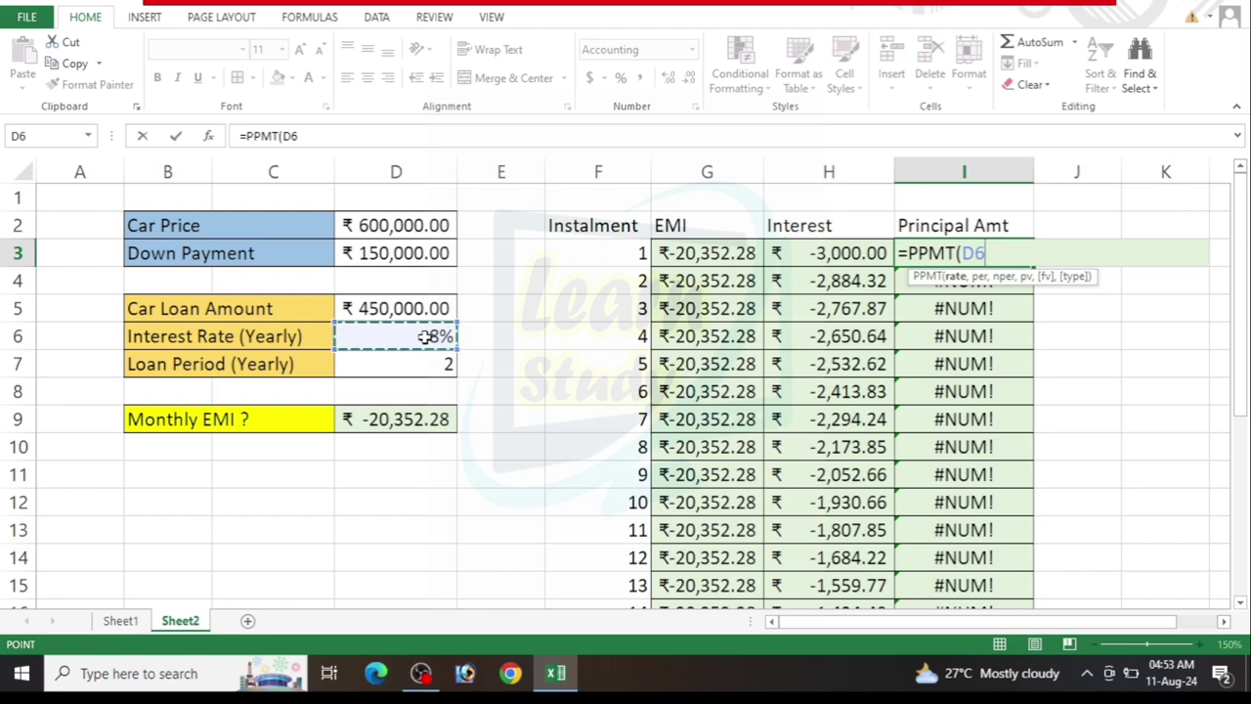
key(F4)
text(/12)
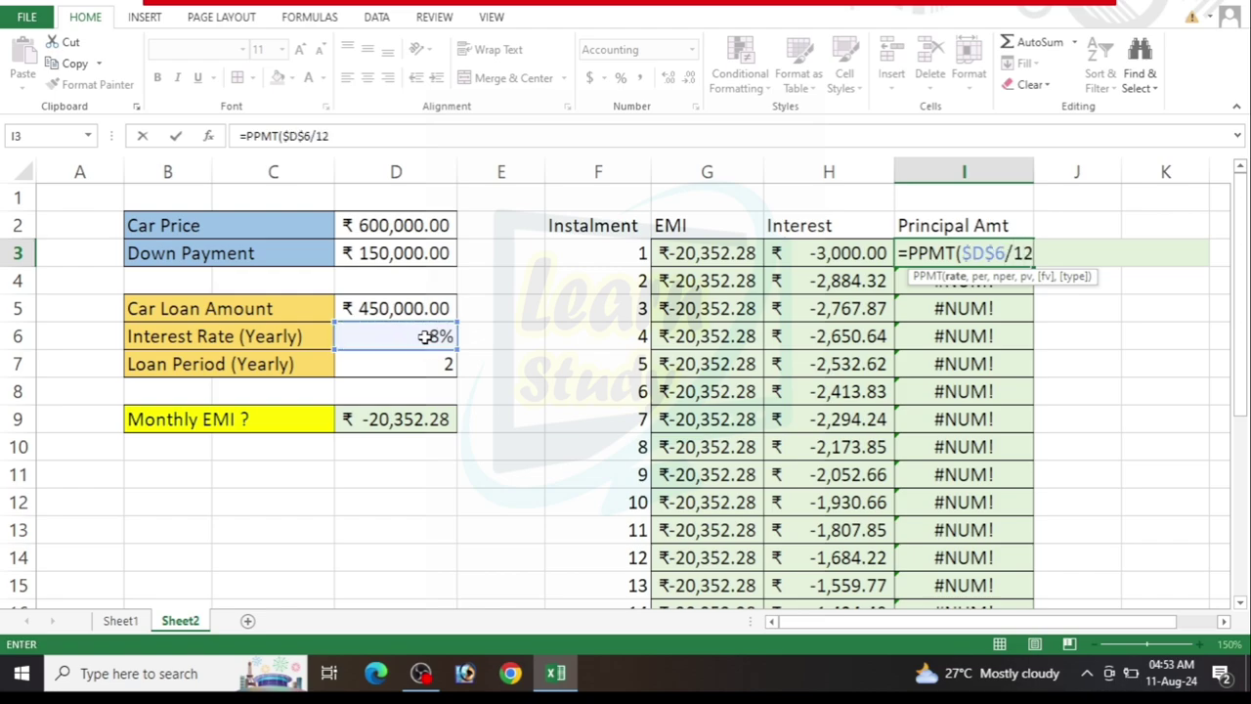
text(,)
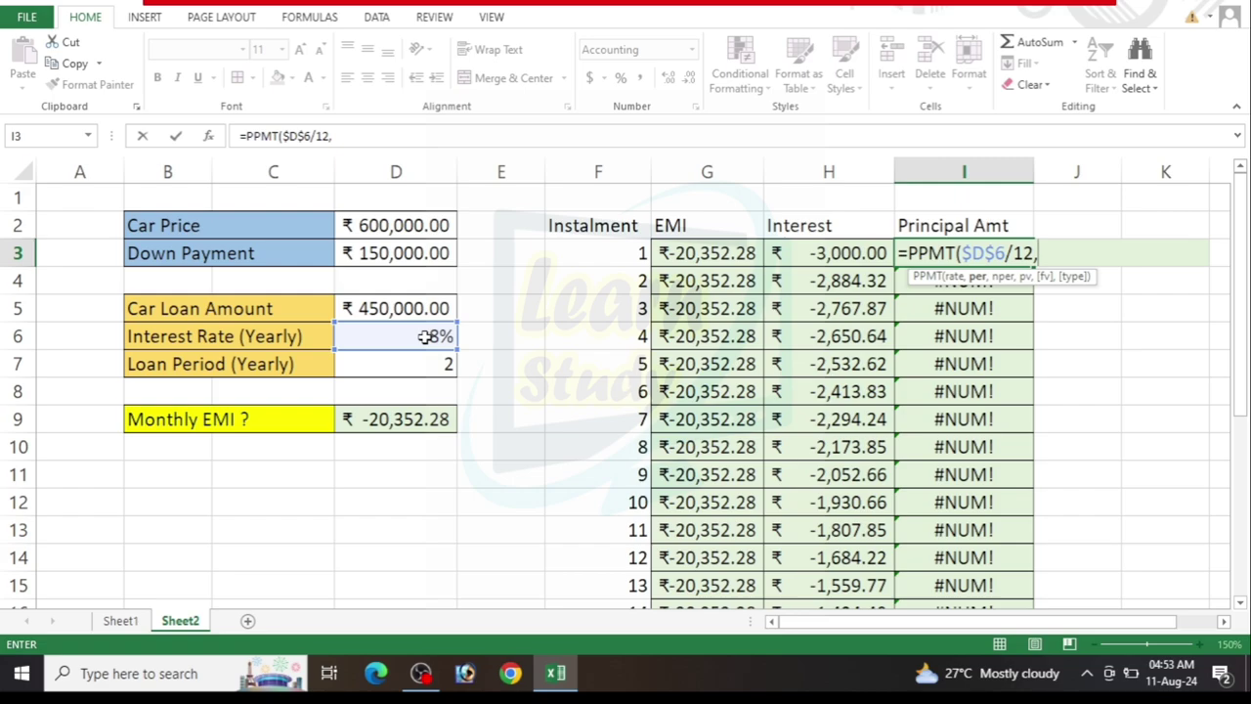
click(603, 249)
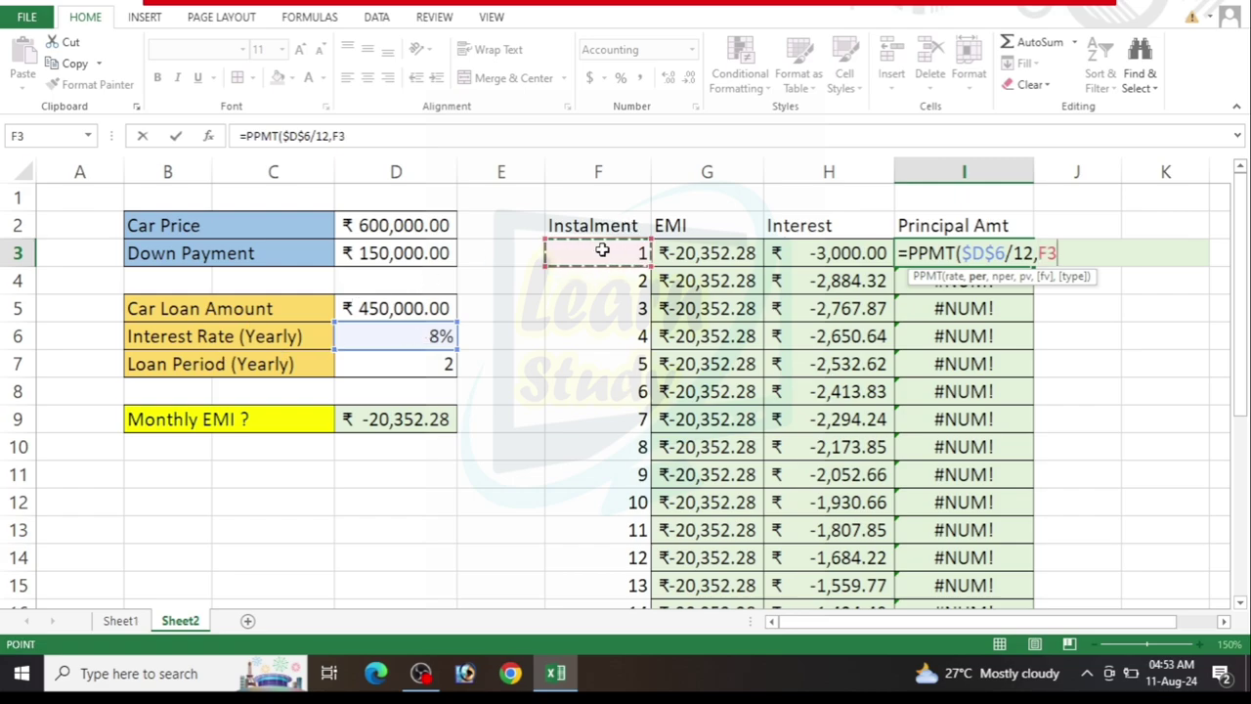
text(,)
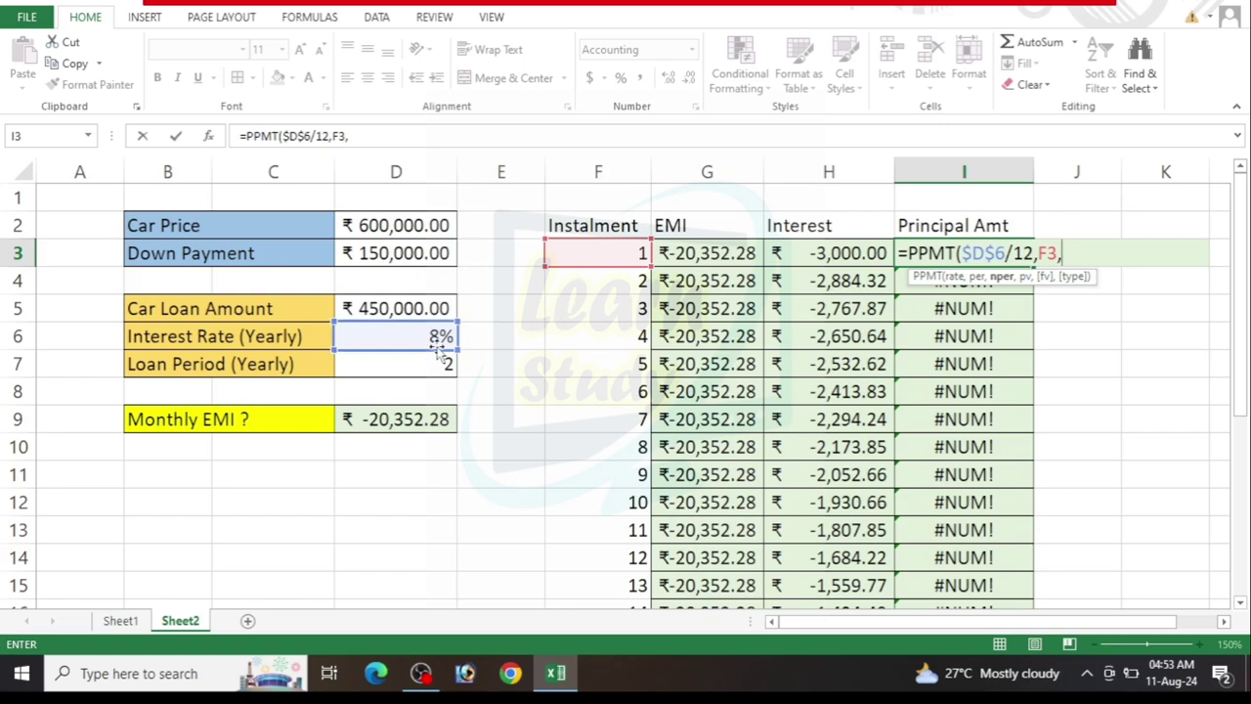
Finish the PPMT with term $D$7*12 and amount $D$5, giving ₹ -17,352.28.
click(402, 362)
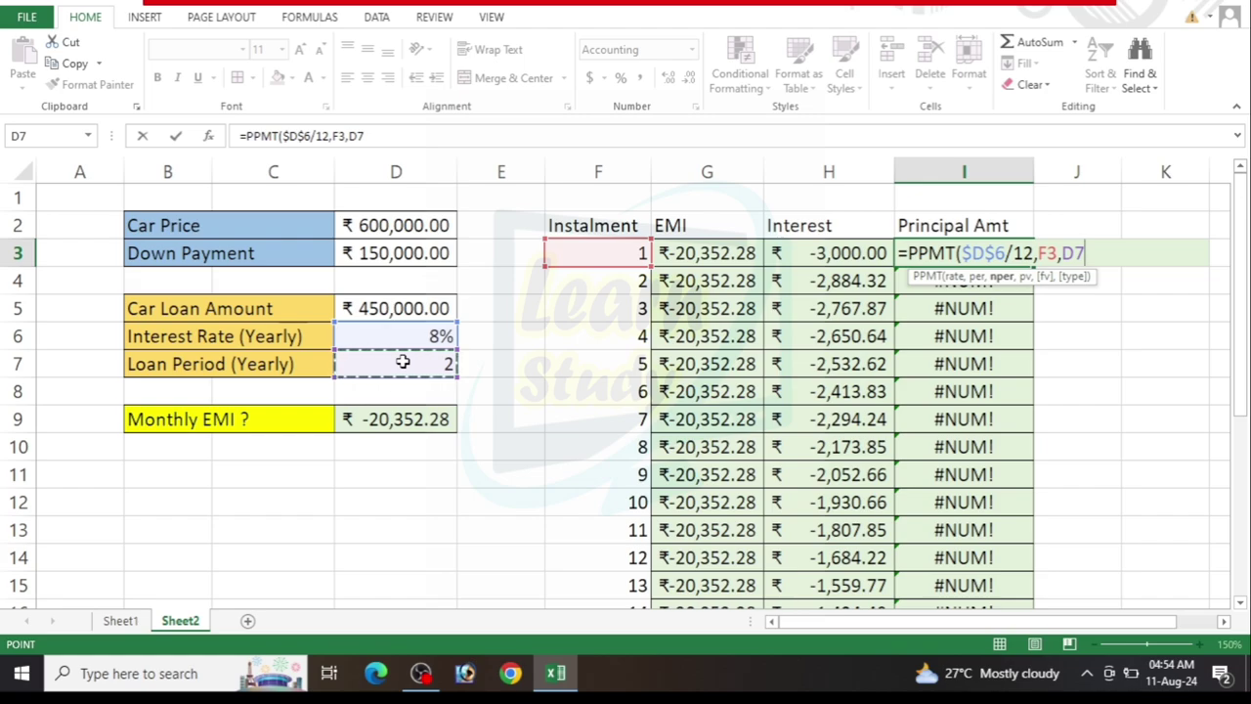
text(*12)
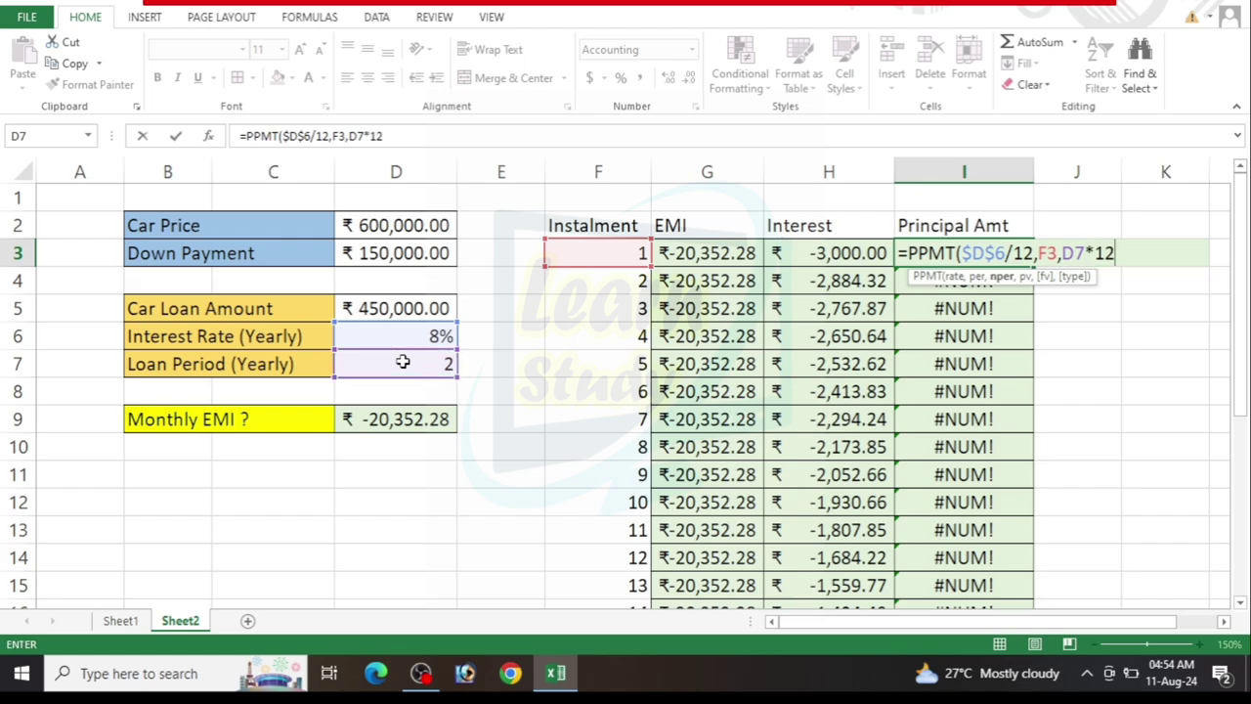
text(,)
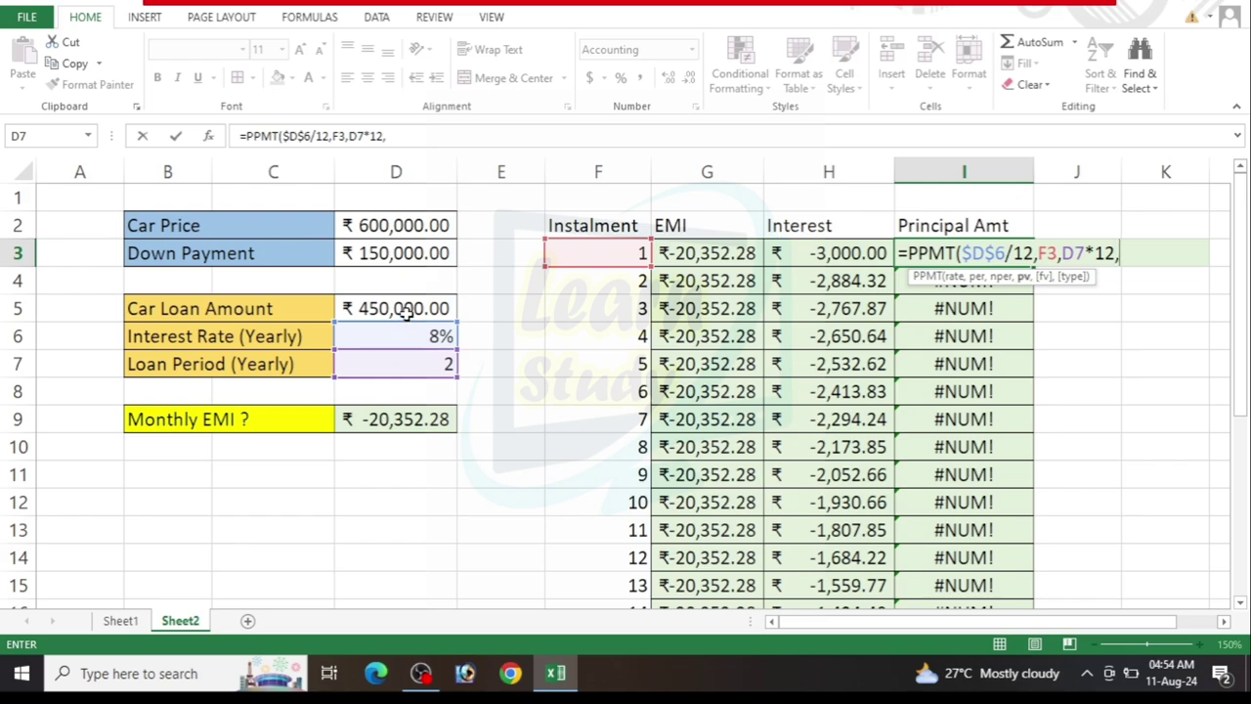
click(407, 311)
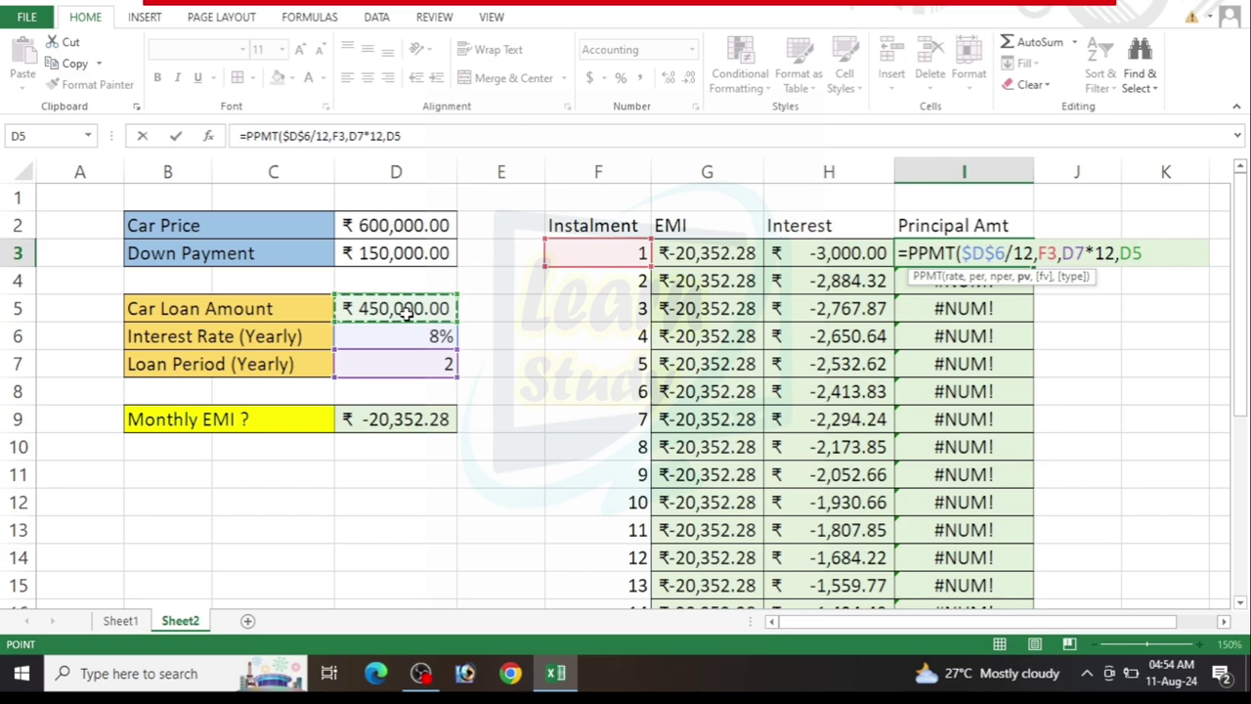
key(F4)
click(1073, 254)
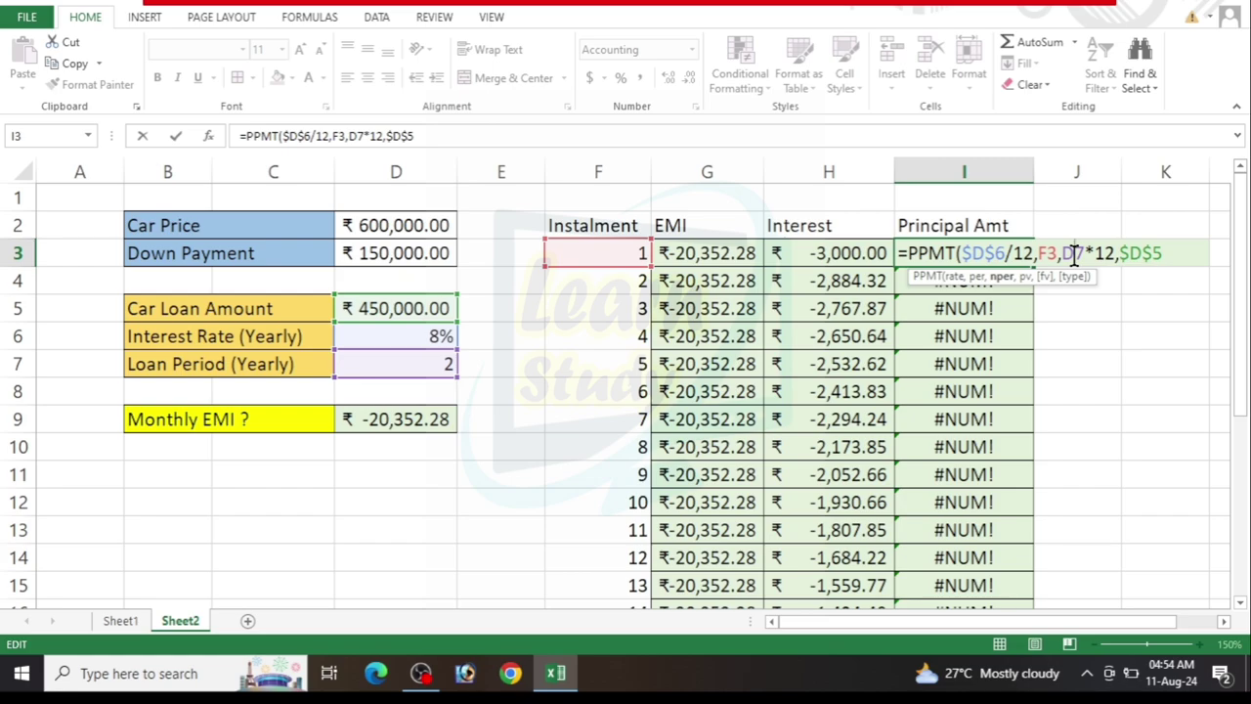
key(F4)
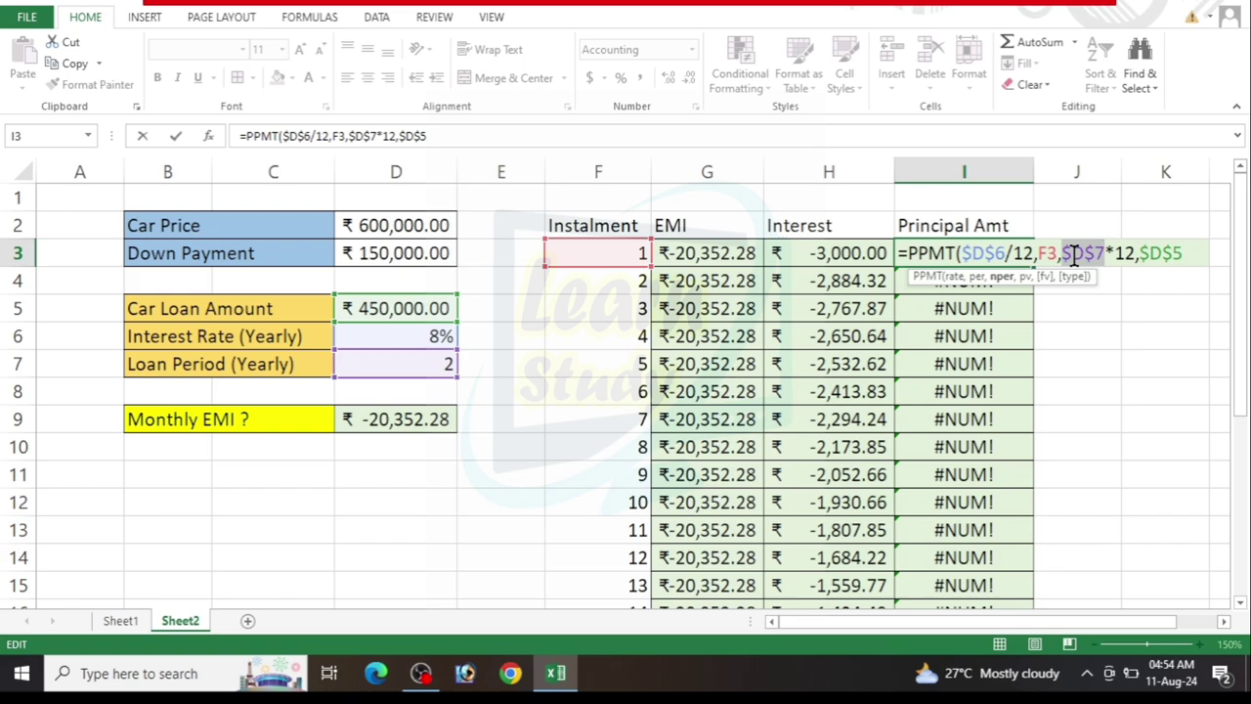
click(1191, 254)
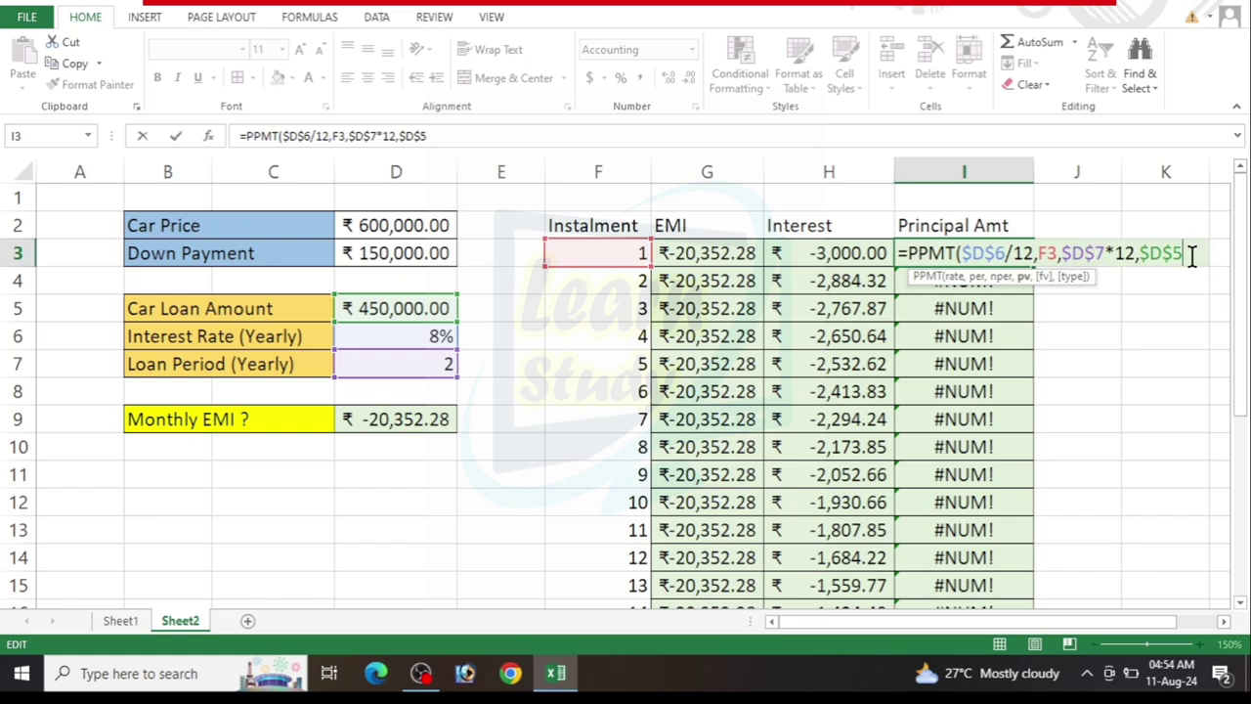
key(Return)
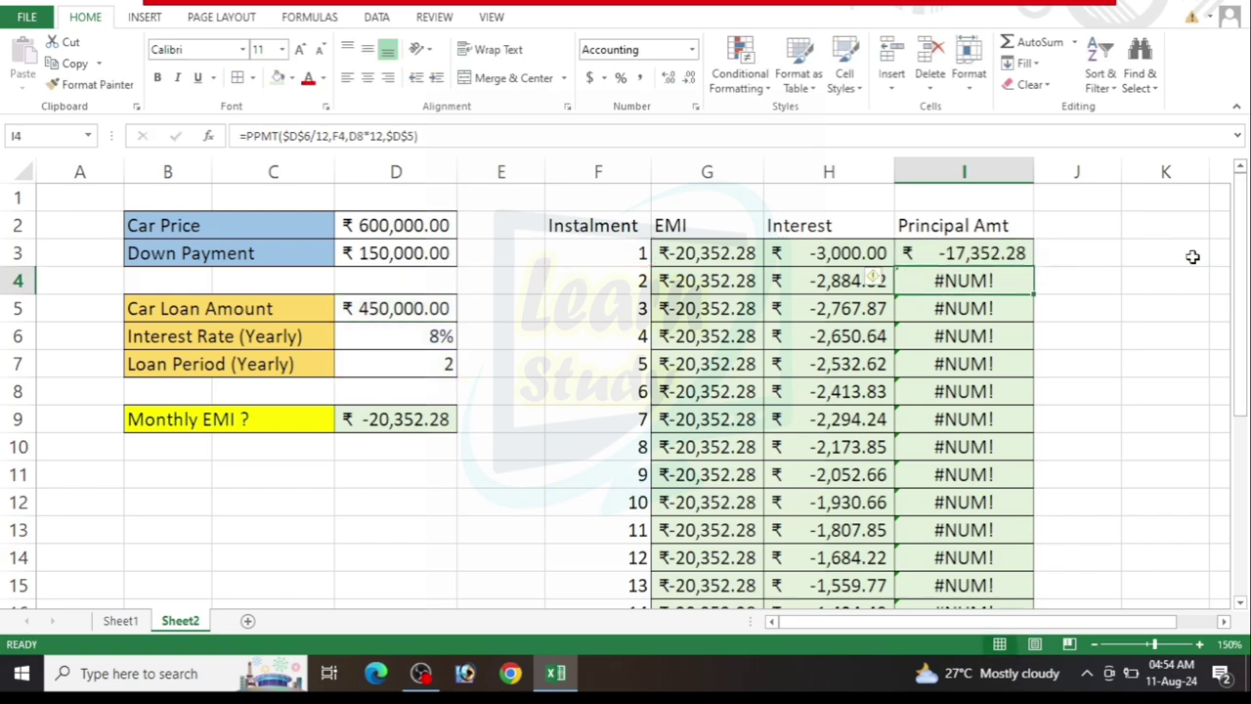
click(1026, 255)
drag(1031, 256, 1025, 614)
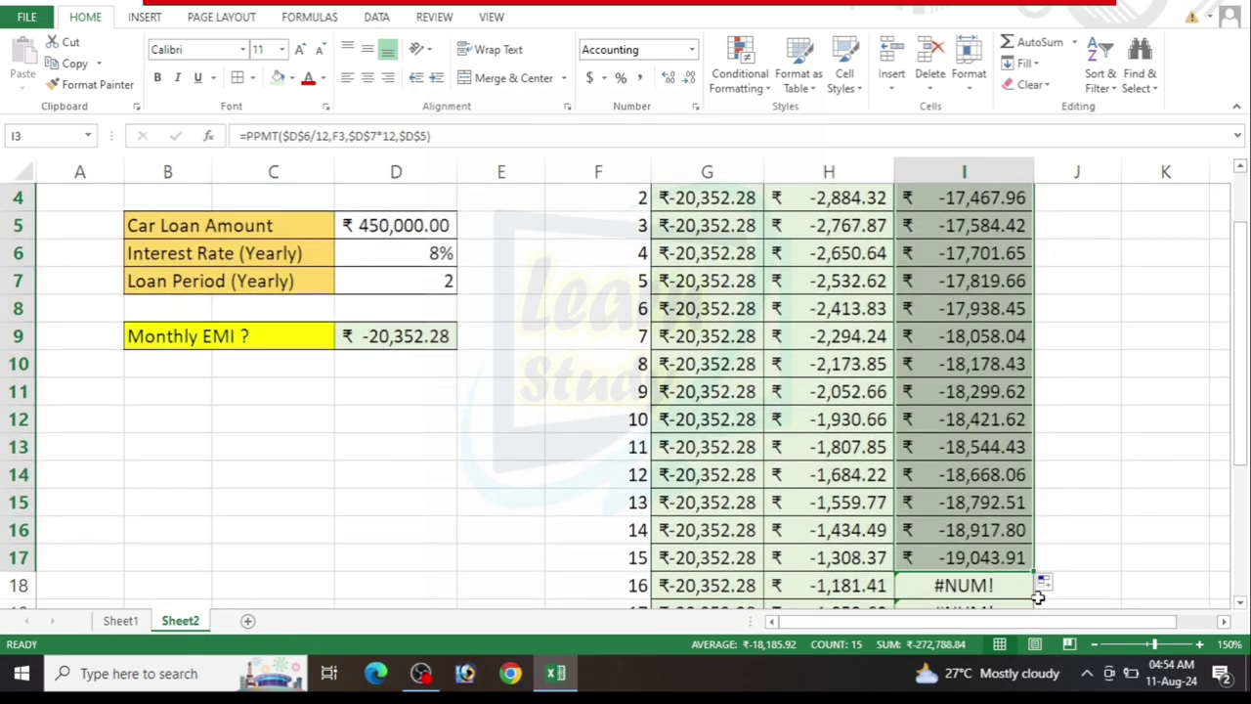
drag(1036, 578, 1024, 613)
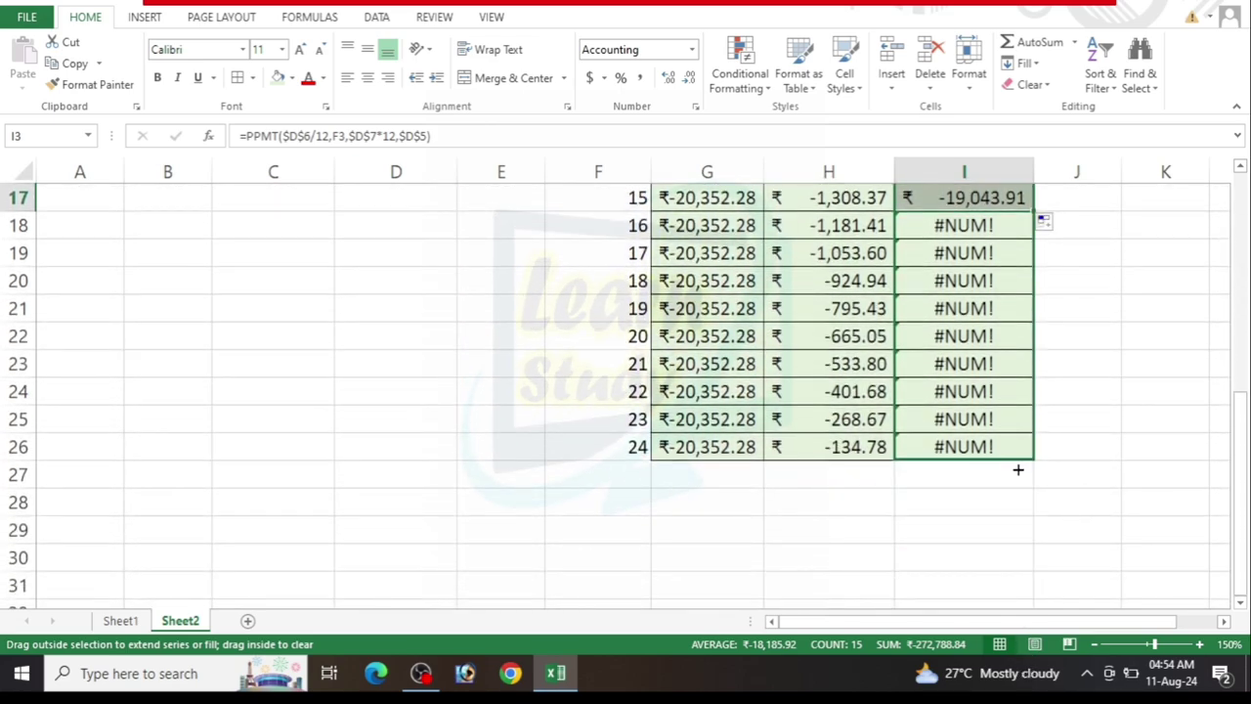
drag(1024, 613, 1018, 469)
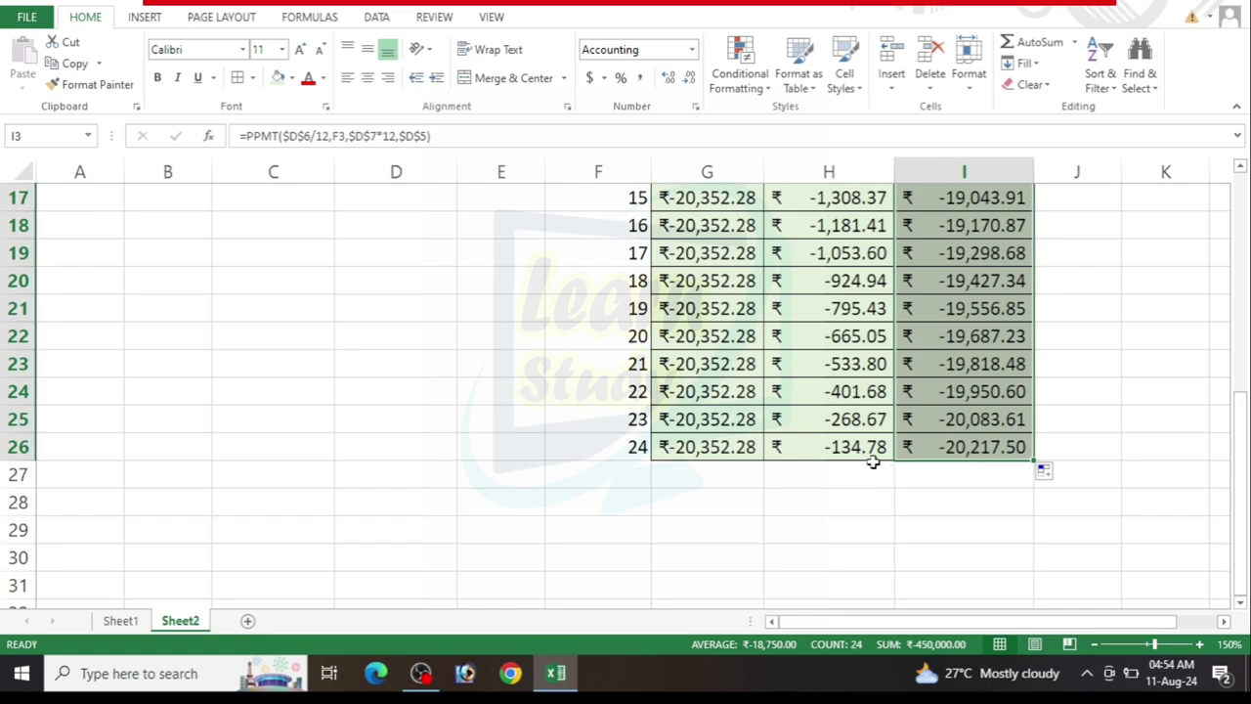
click(1072, 472)
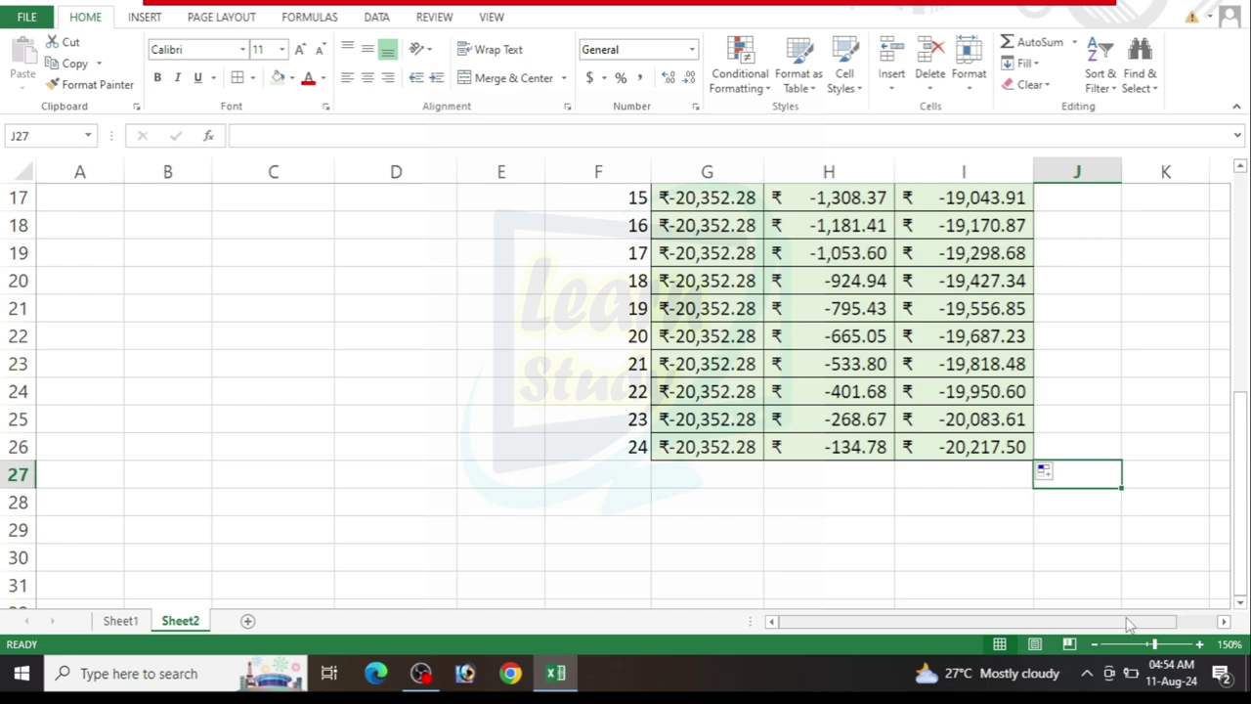
drag(1129, 623, 1166, 624)
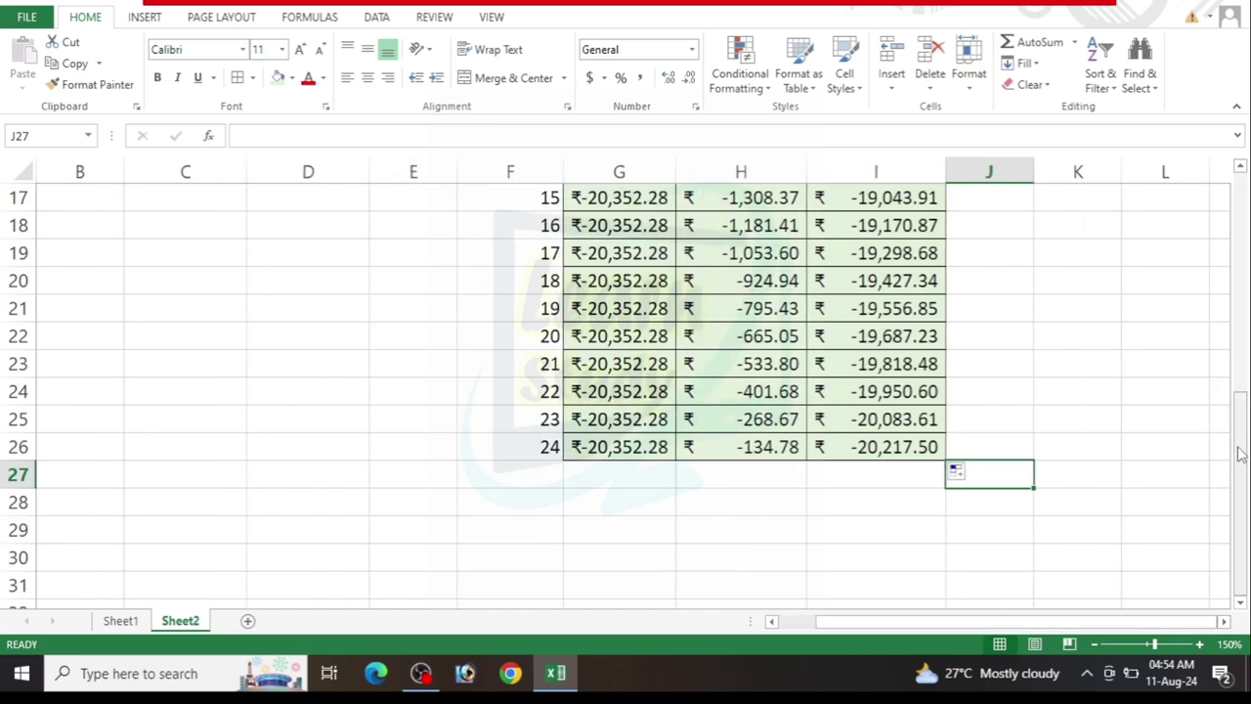
drag(1239, 454, 1239, 225)
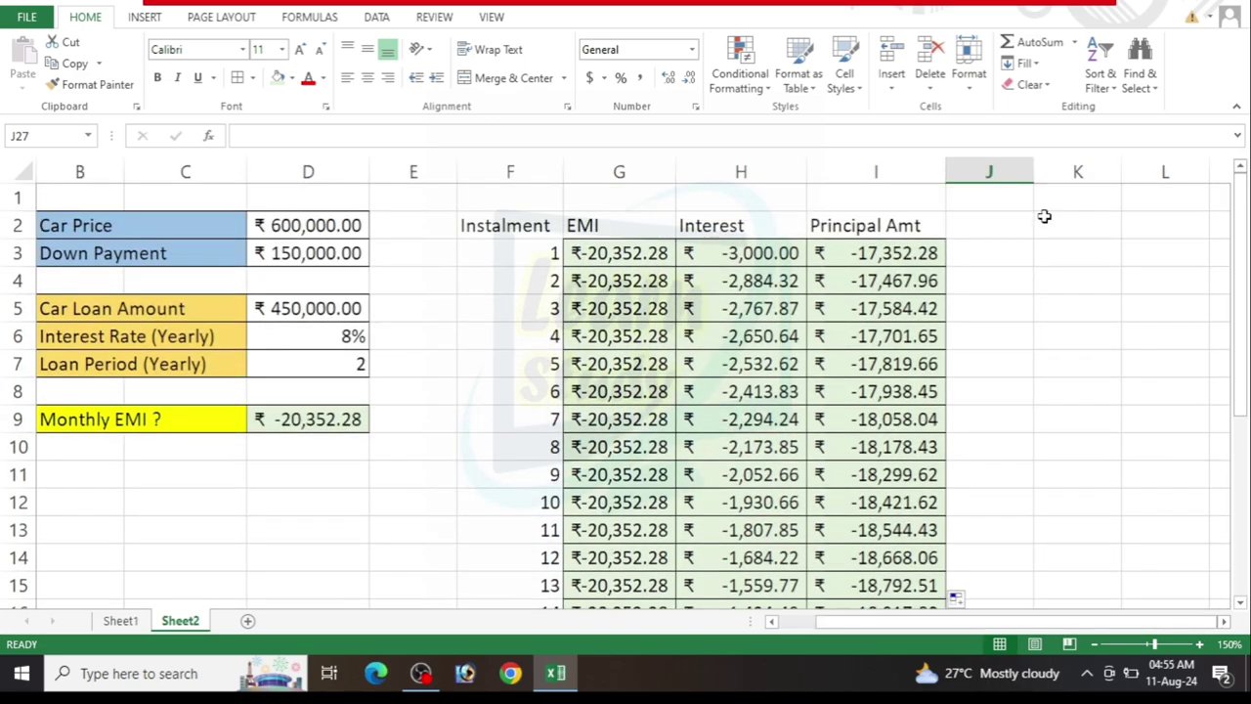
Add the heading 'Pv+Interst' in J2 and widen column J to fit.
click(1021, 226)
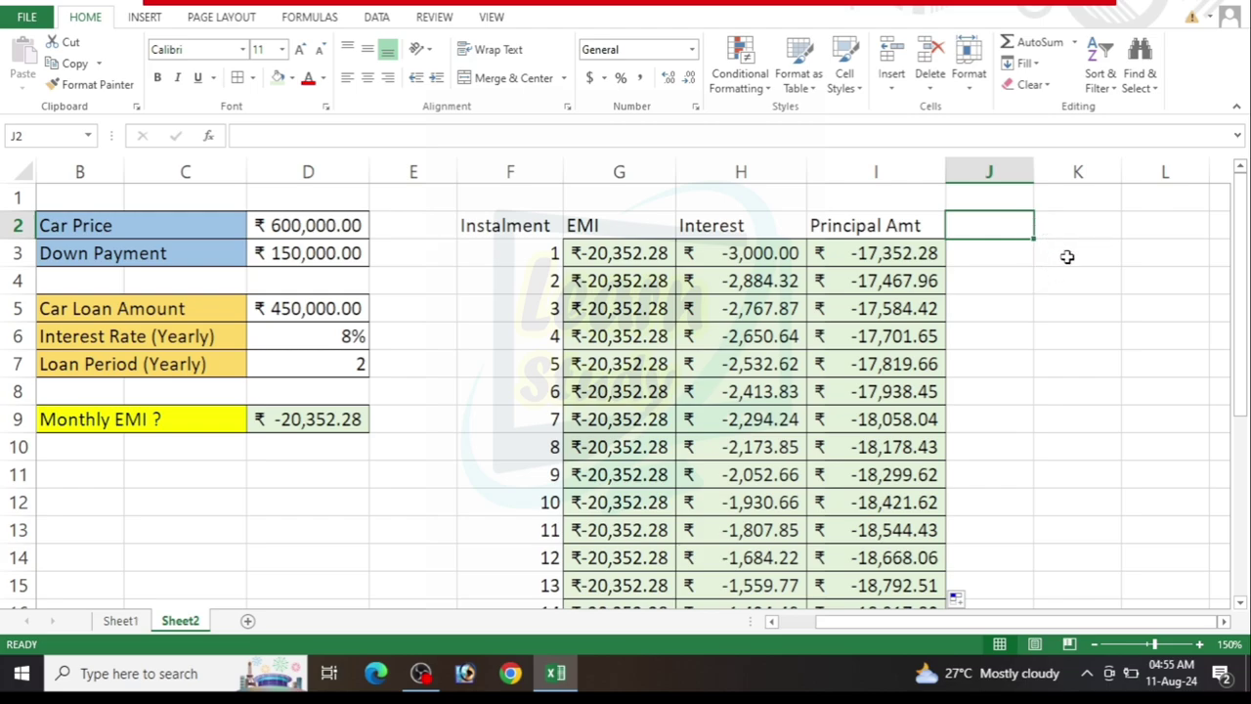
text(P)
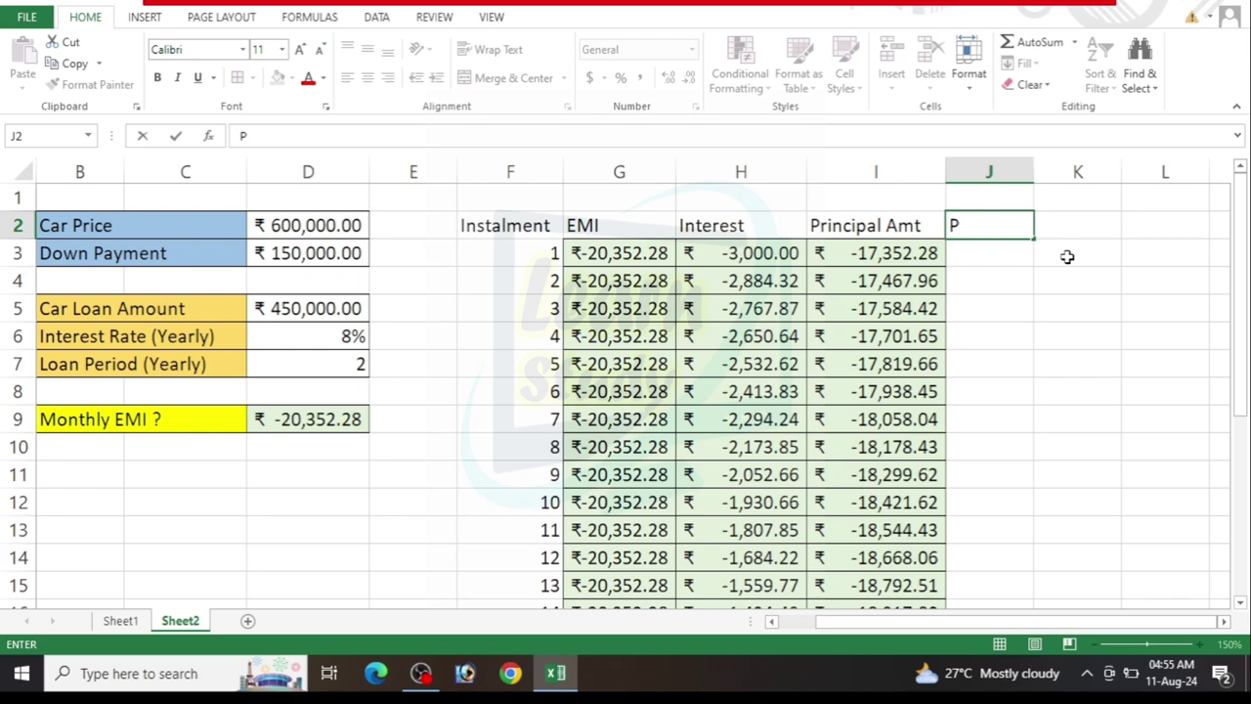
text(v+I)
text(nterst)
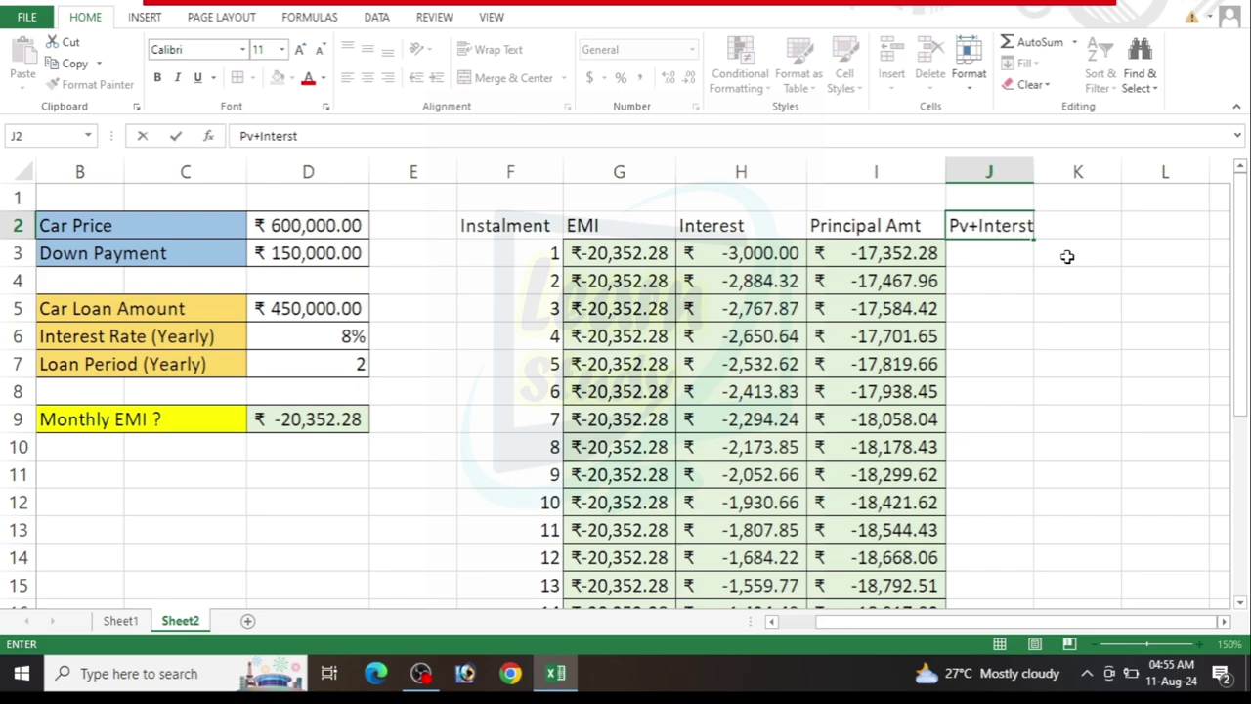
key(Return)
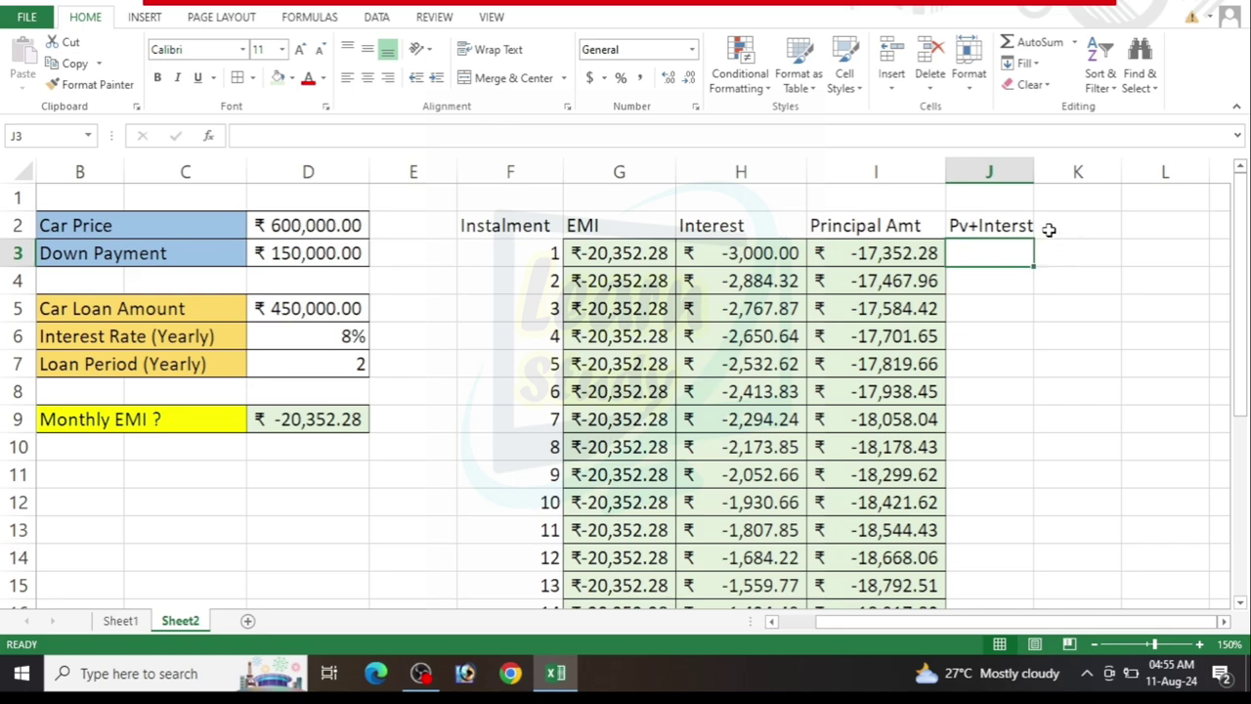
drag(1057, 171, 1058, 171)
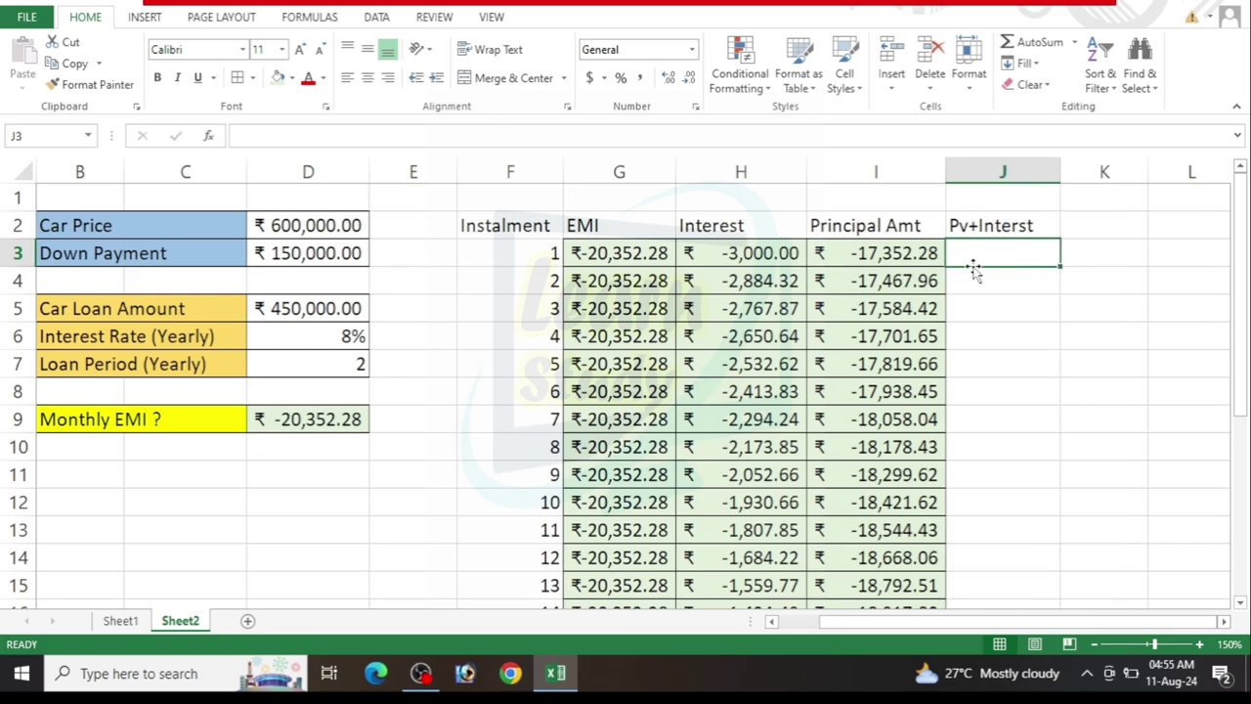
Enter =H3+I3 in J3, returning ₹-20,352.28.
text(=)
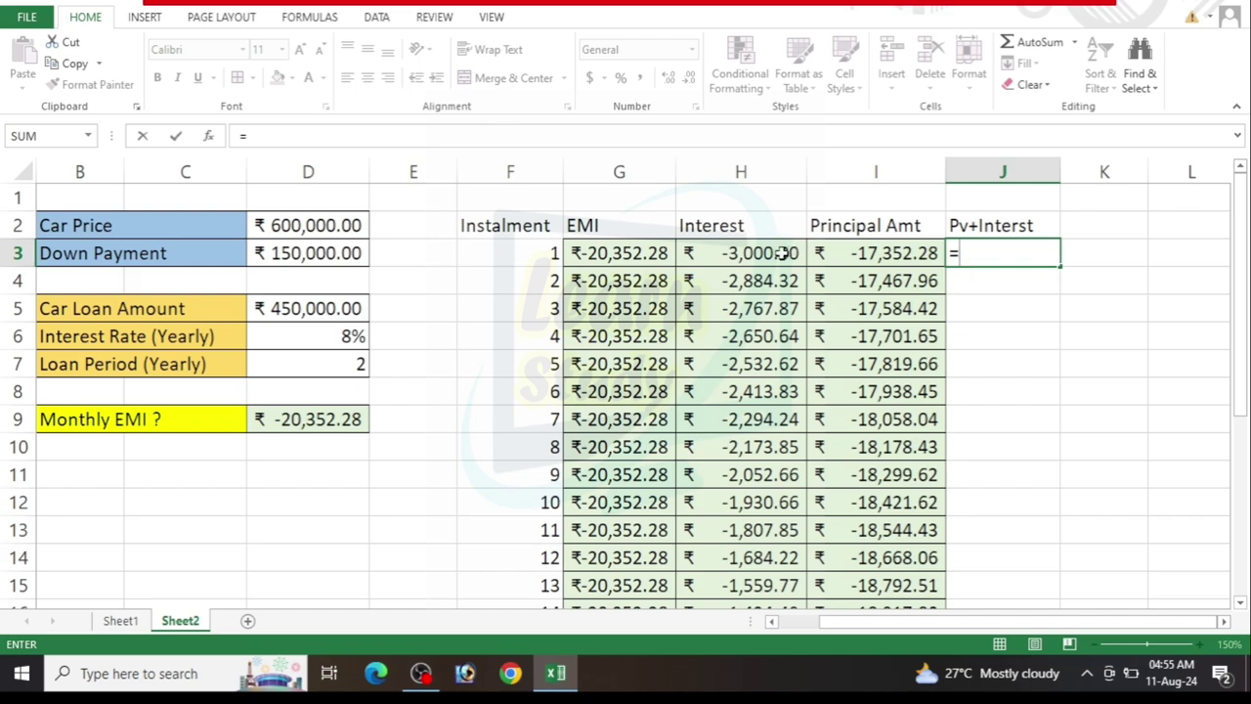
click(771, 253)
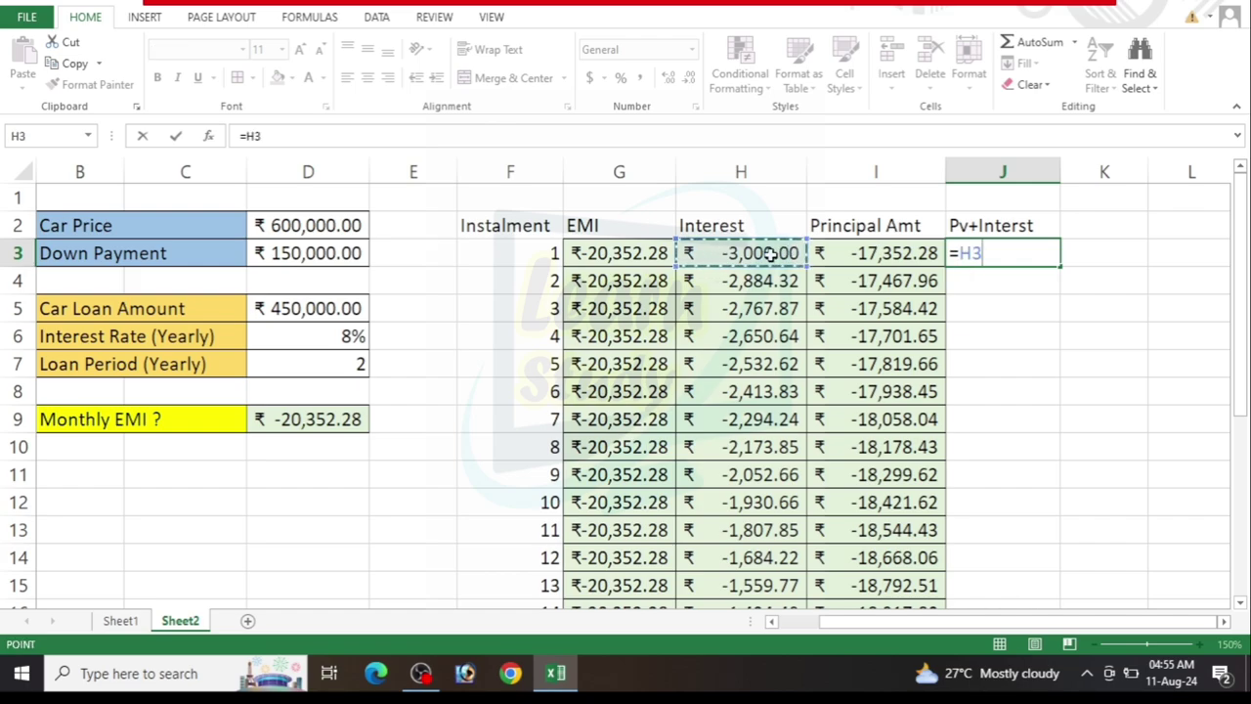
text(+)
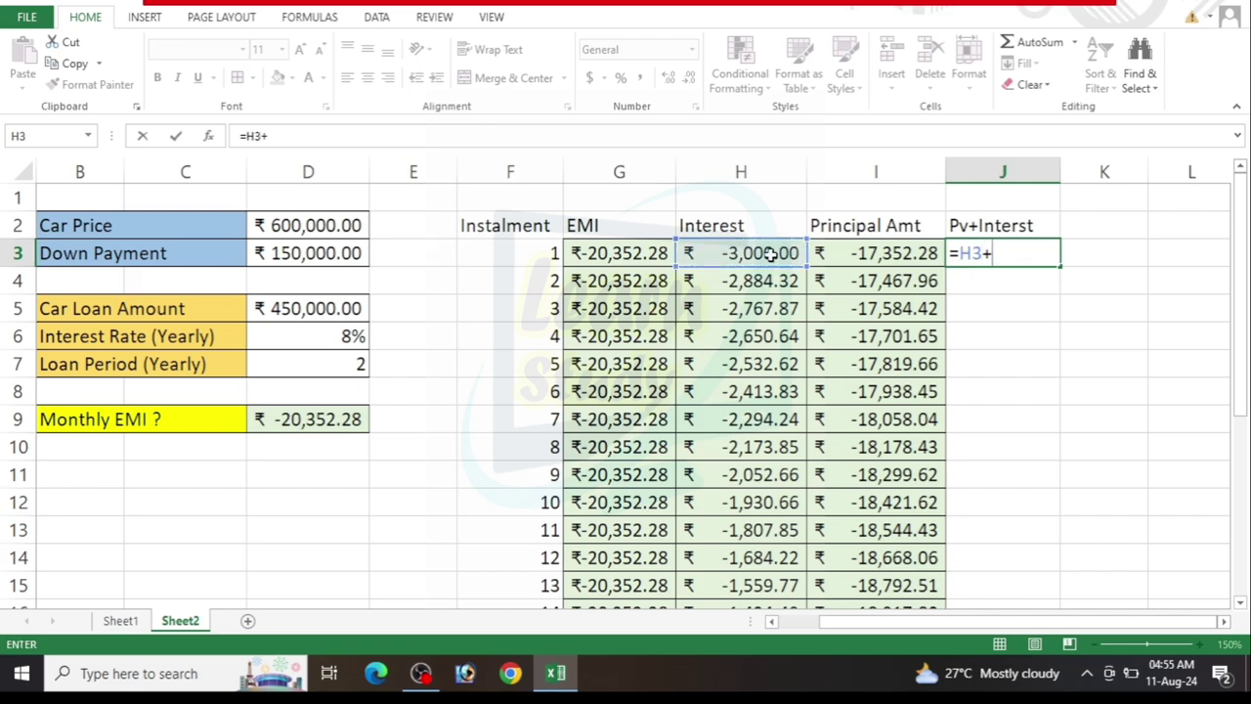
click(889, 253)
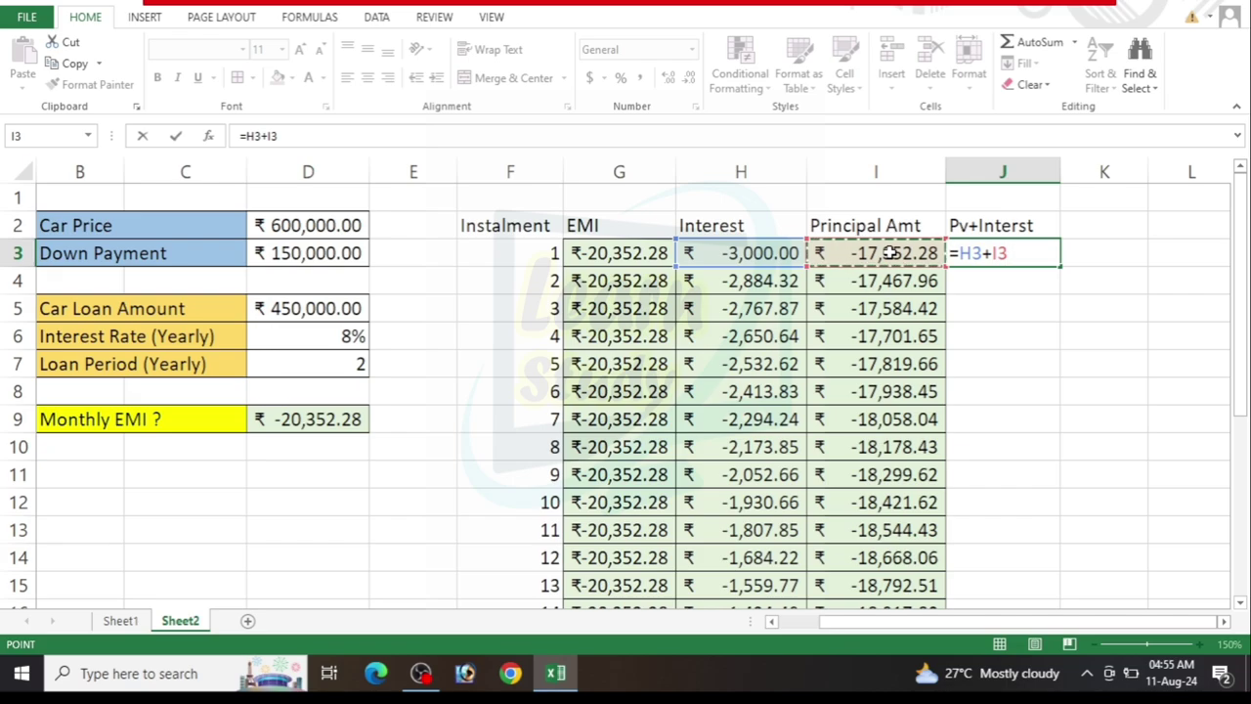
key(Return)
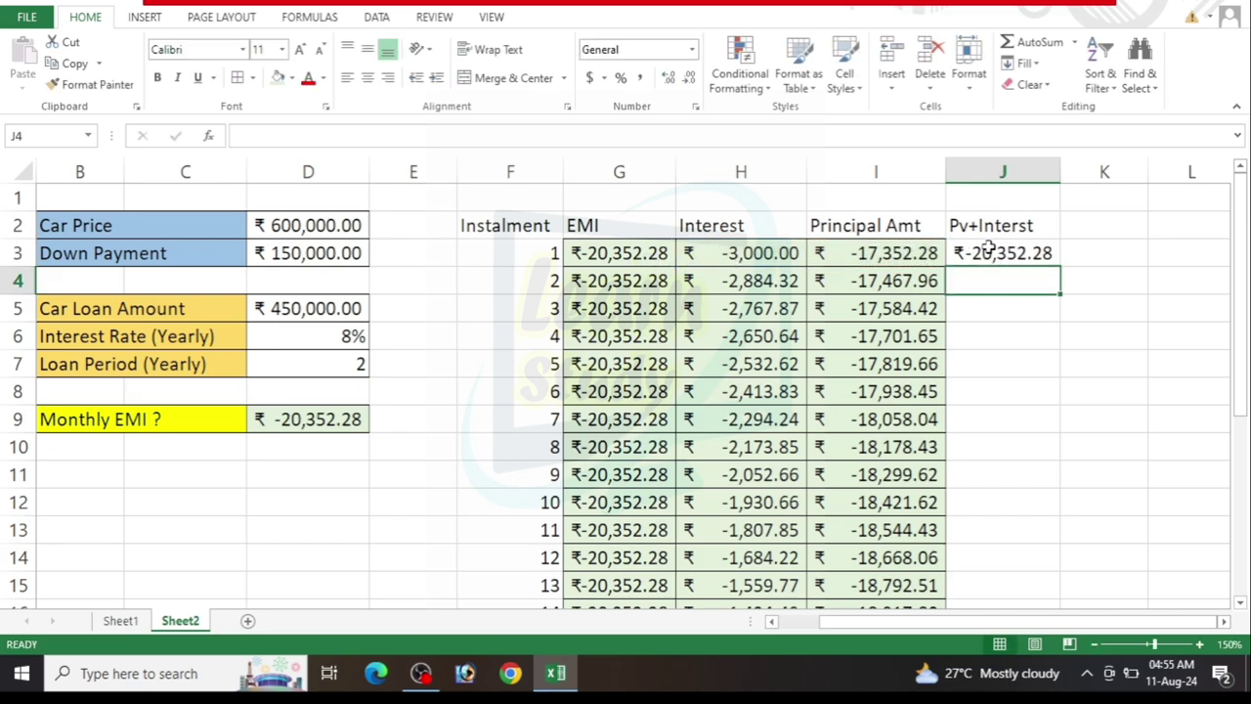
Fill the J3 formula down to J26 so each instalment shows ₹-20,352.28.
click(1046, 252)
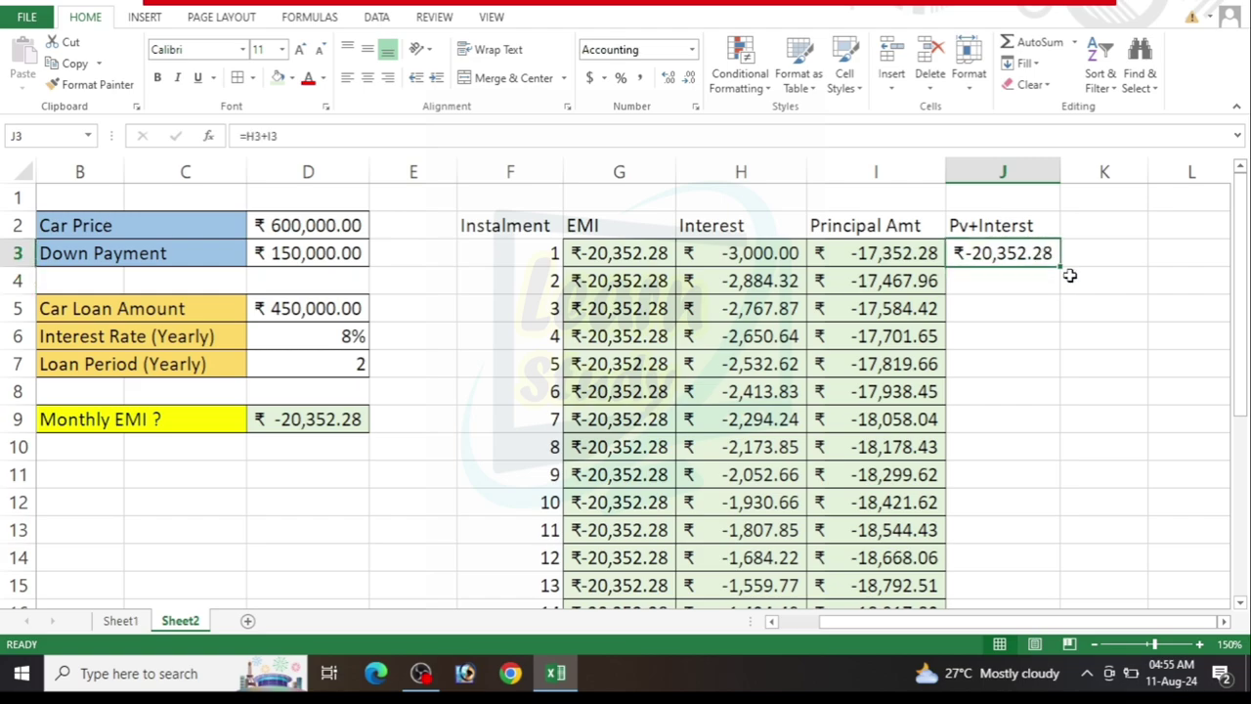
drag(1062, 268, 1052, 626)
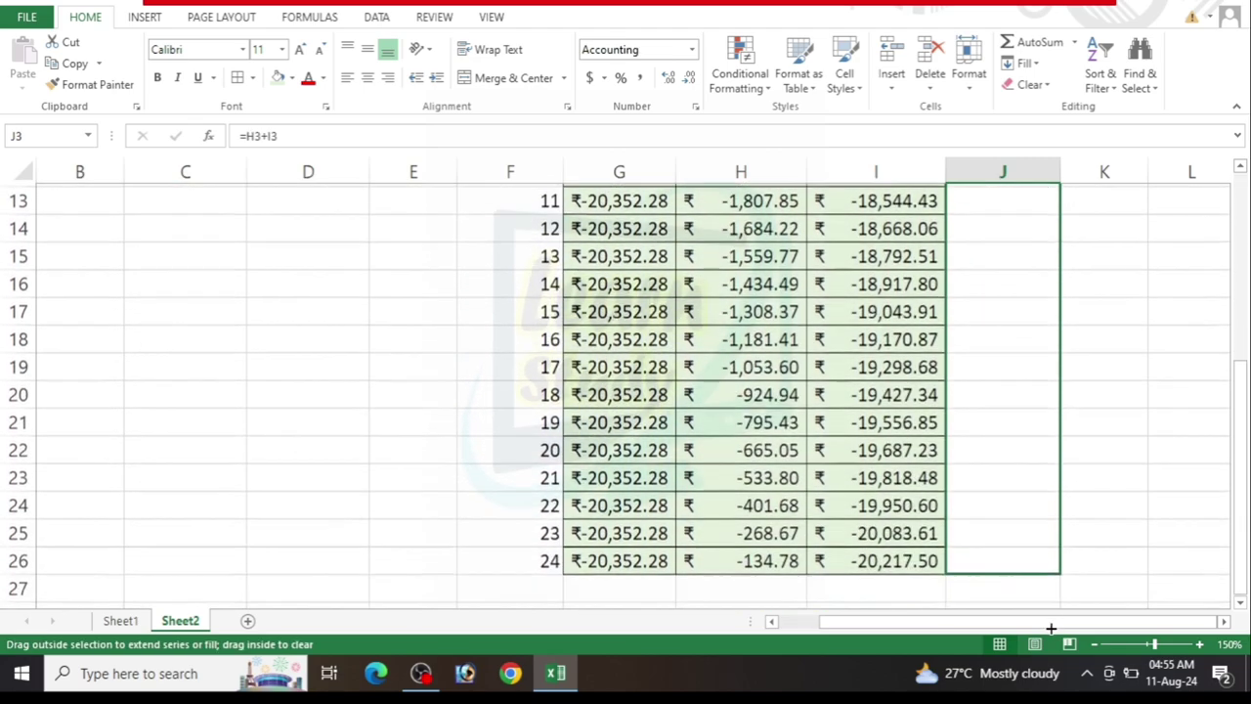
drag(1052, 627, 1039, 573)
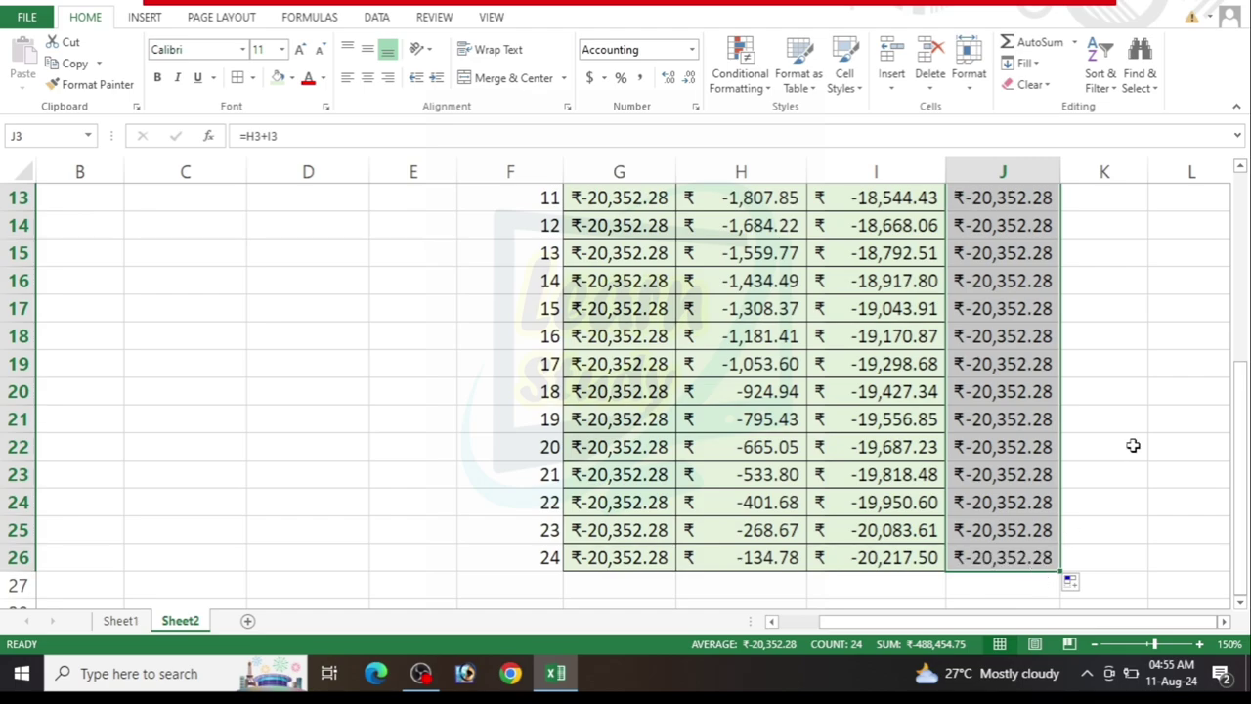
drag(1246, 521, 1246, 283)
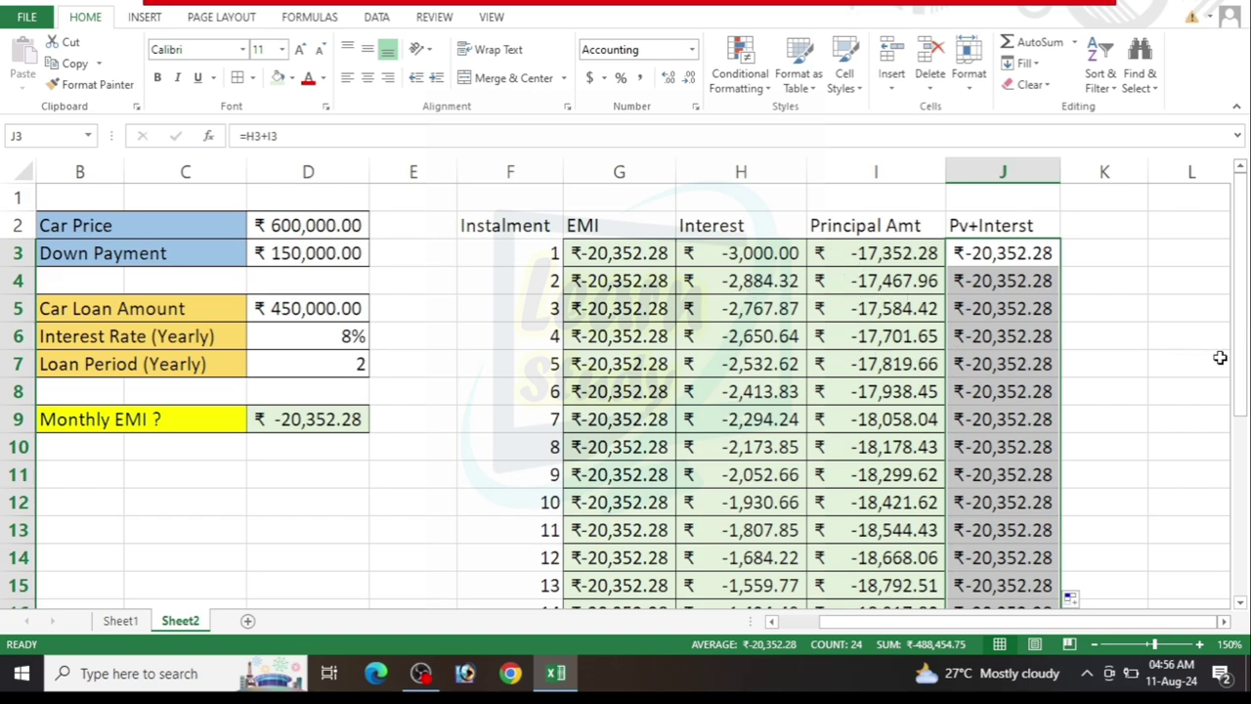
drag(1239, 370, 1239, 479)
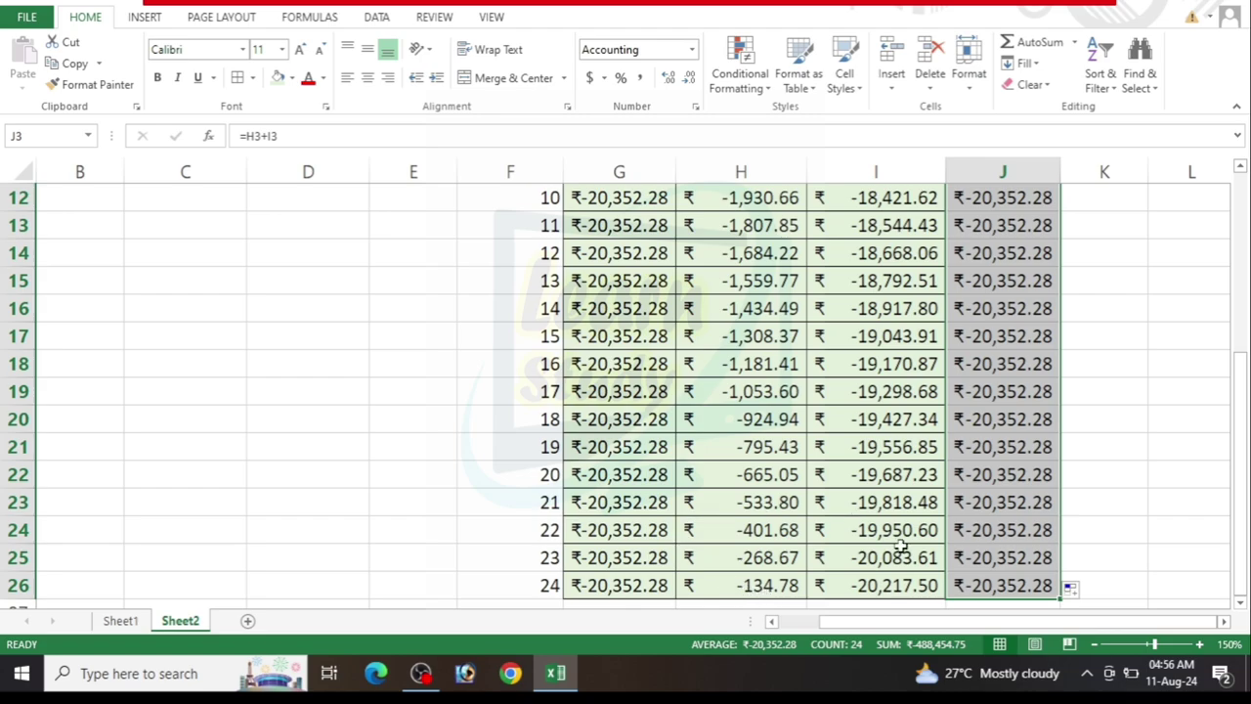
drag(1244, 554, 1246, 344)
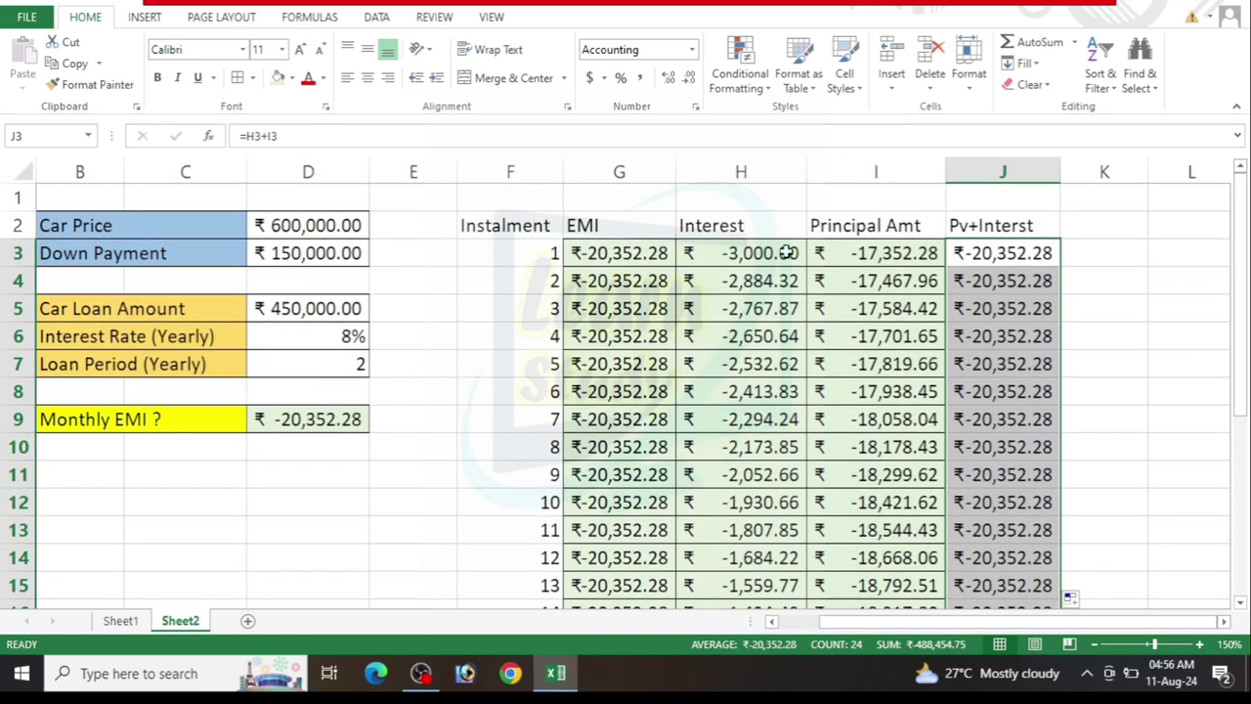
Center the schedule's values and put borders on every cell of the table.
click(523, 227)
mouse_move(523, 227)
mouse_down()
mouse_move(967, 644)
mouse_move(968, 477)
mouse_up()
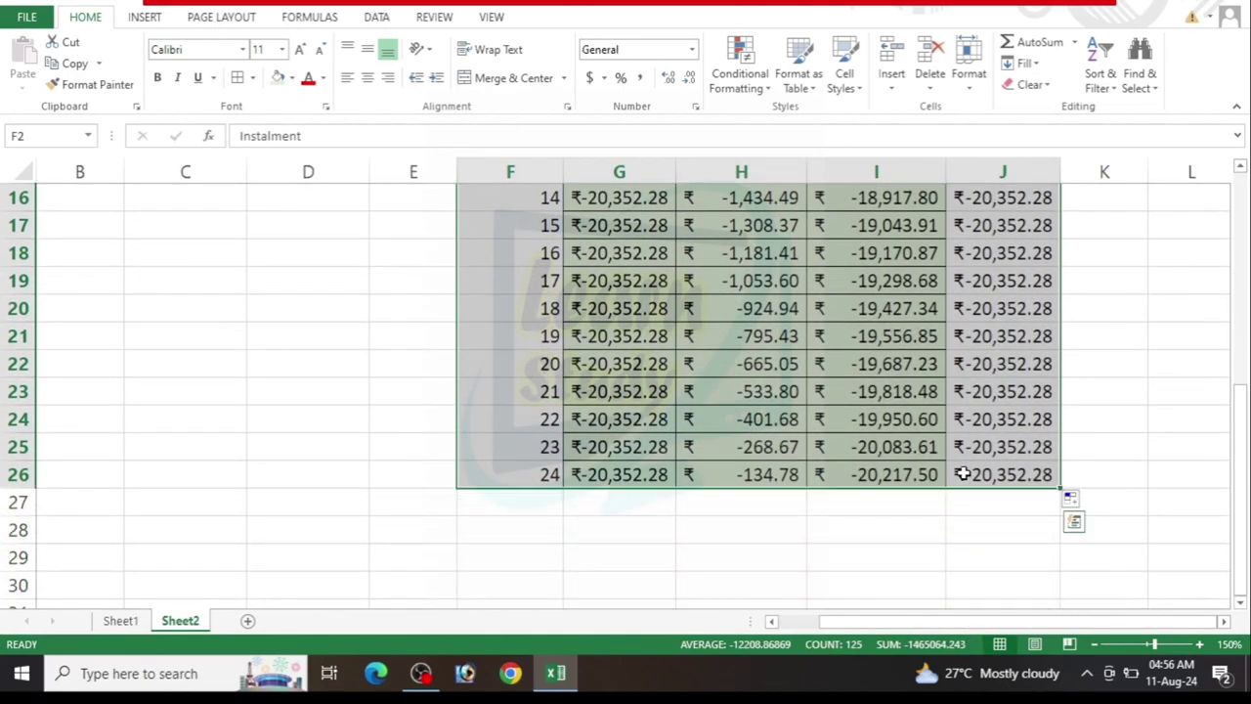
click(367, 78)
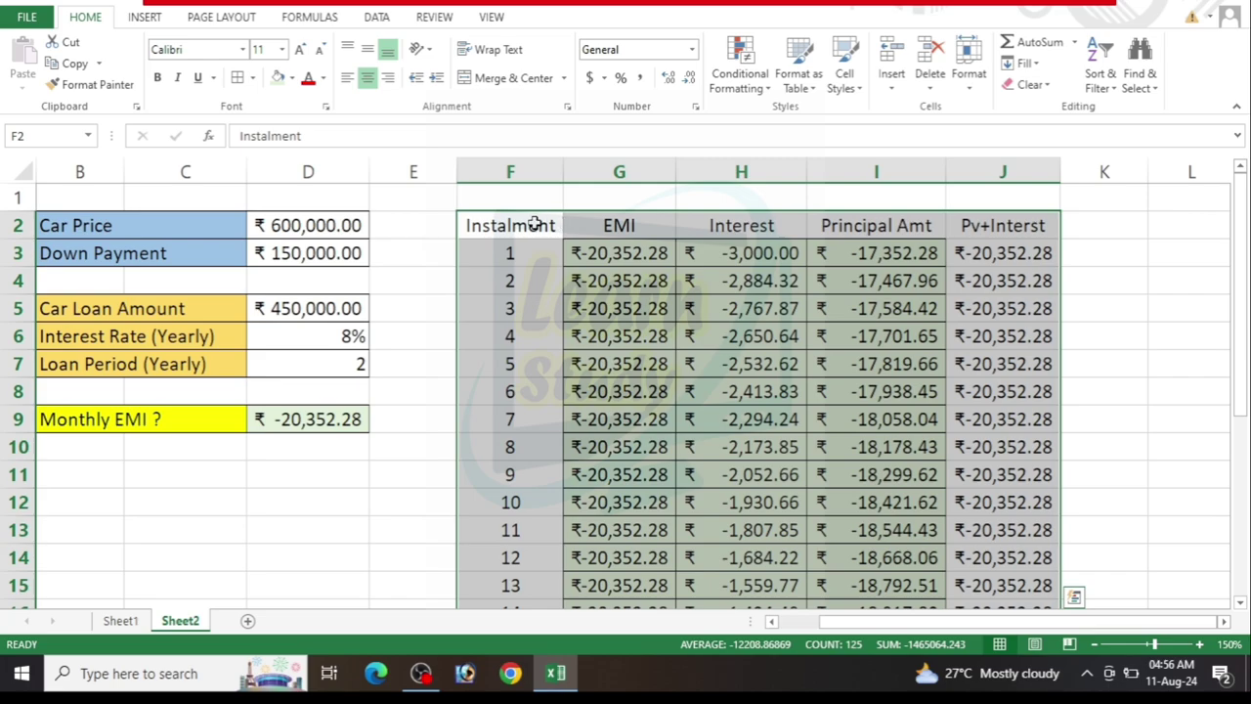
click(236, 78)
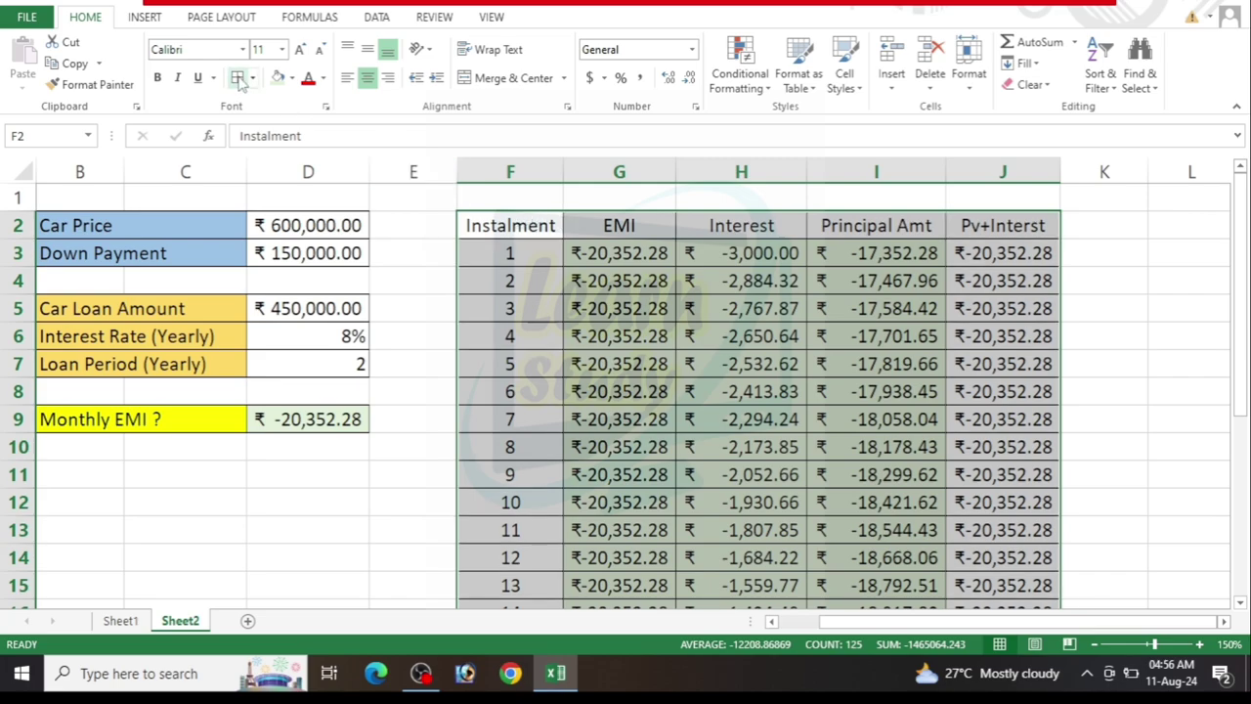
Give the header row Instalment through Pv+Interst a yellow fill and bold text.
click(504, 224)
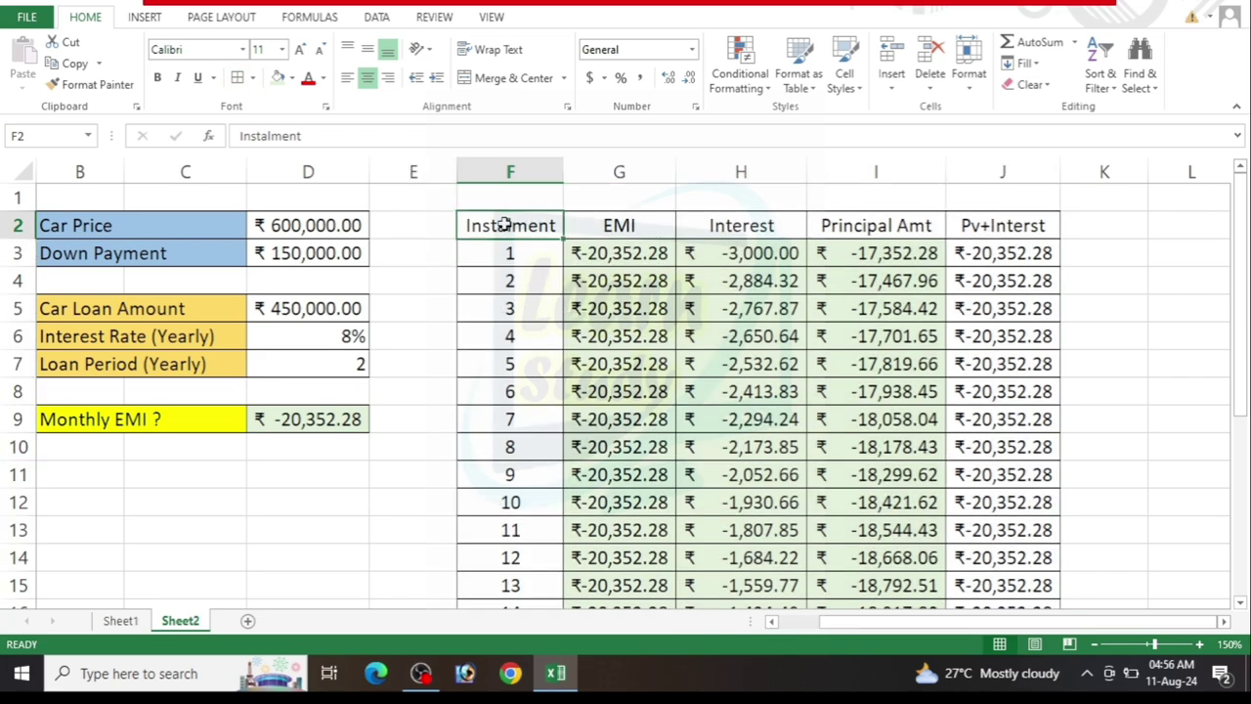
mouse_move(509, 222)
mouse_down()
mouse_move(958, 225)
mouse_move(943, 217)
mouse_up()
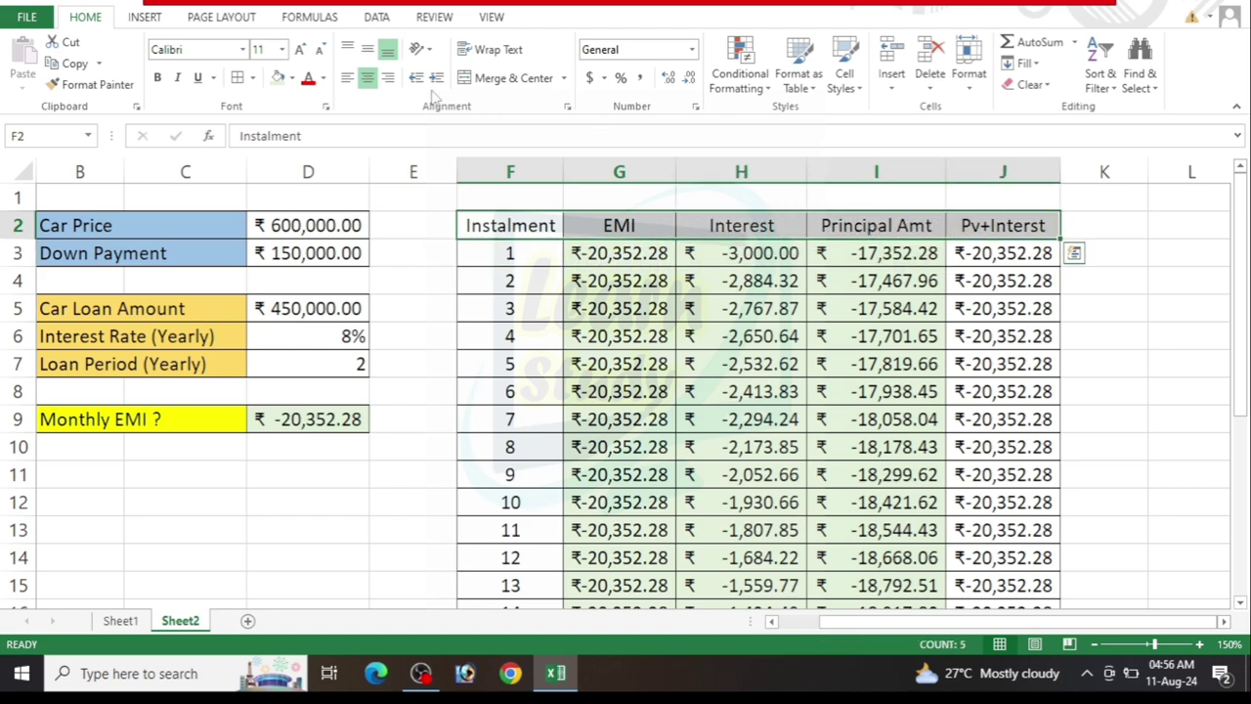
click(292, 79)
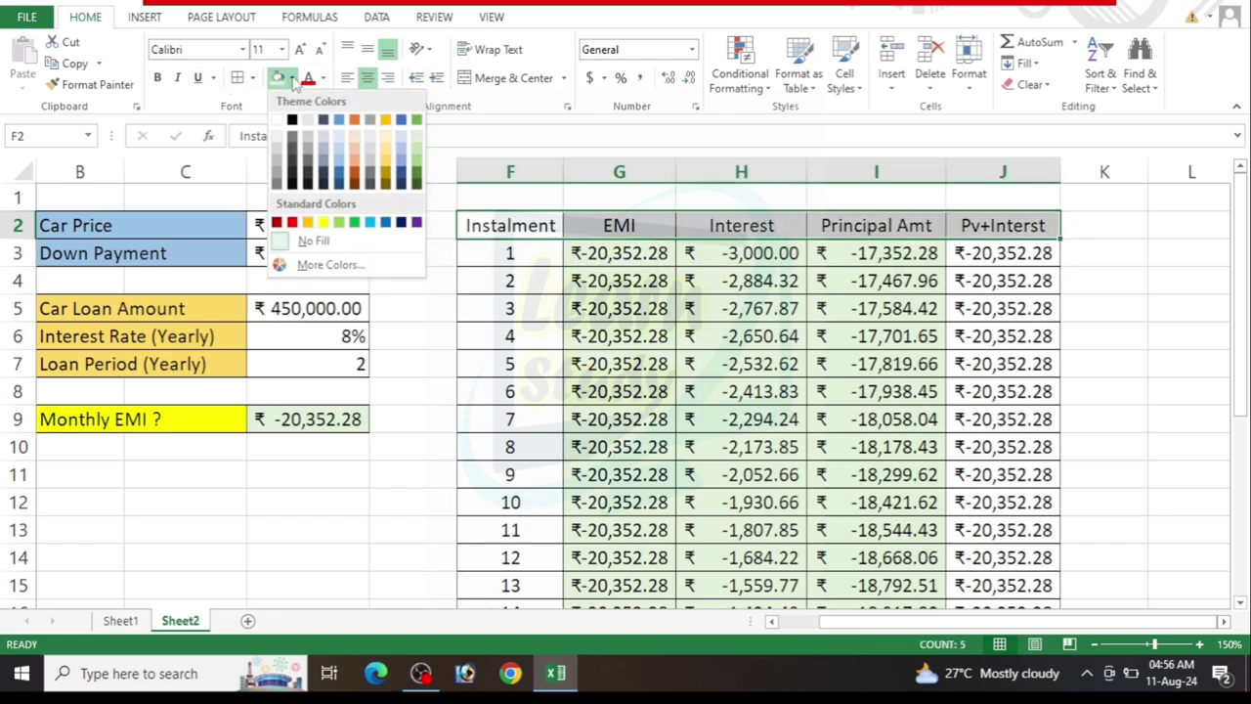
click(325, 222)
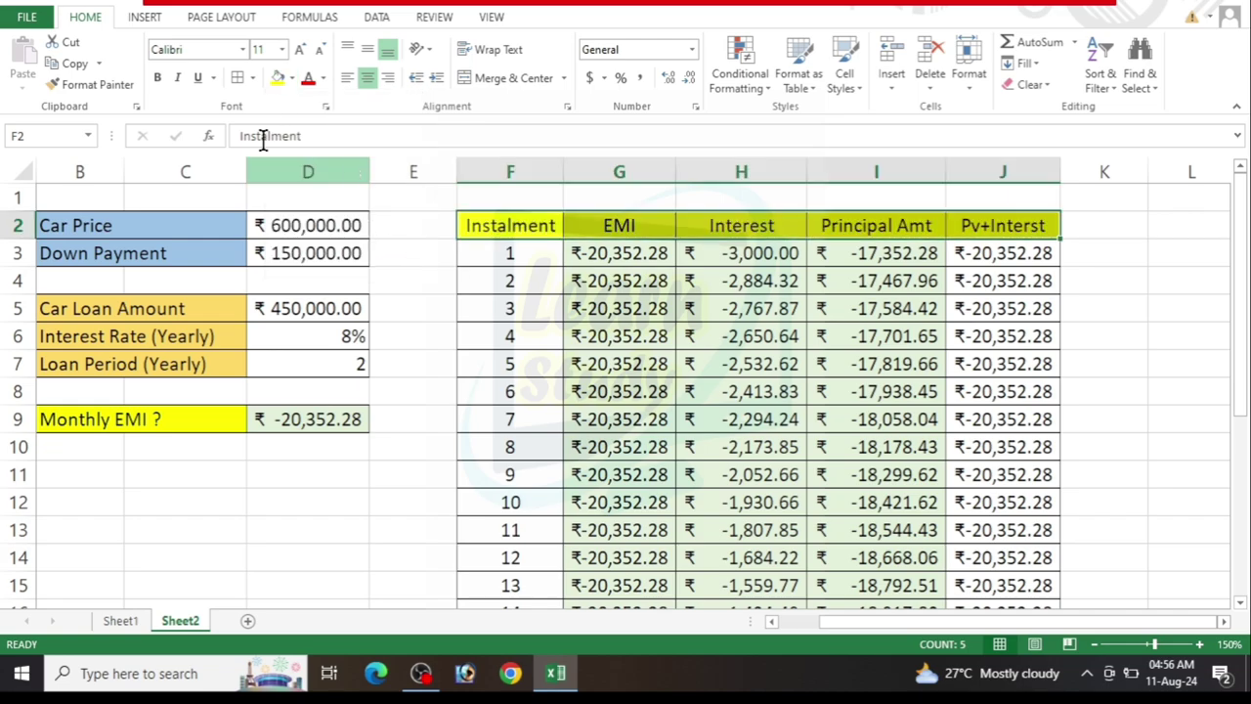
click(157, 79)
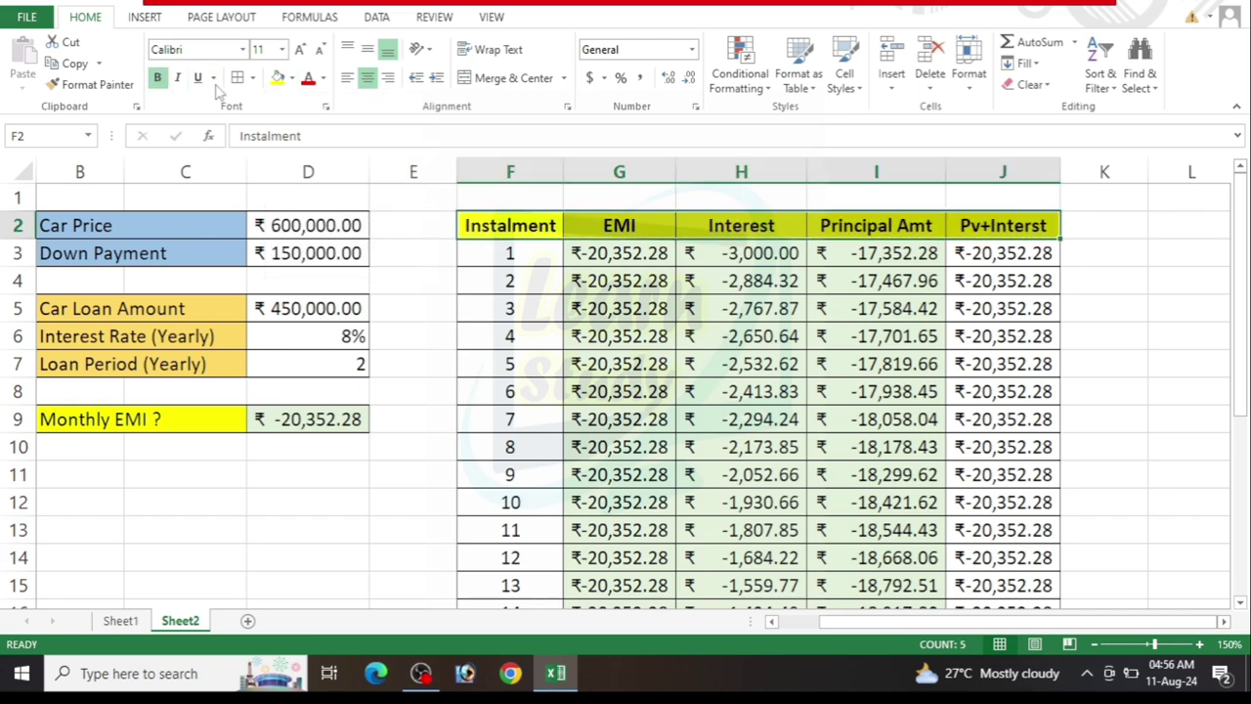
click(634, 303)
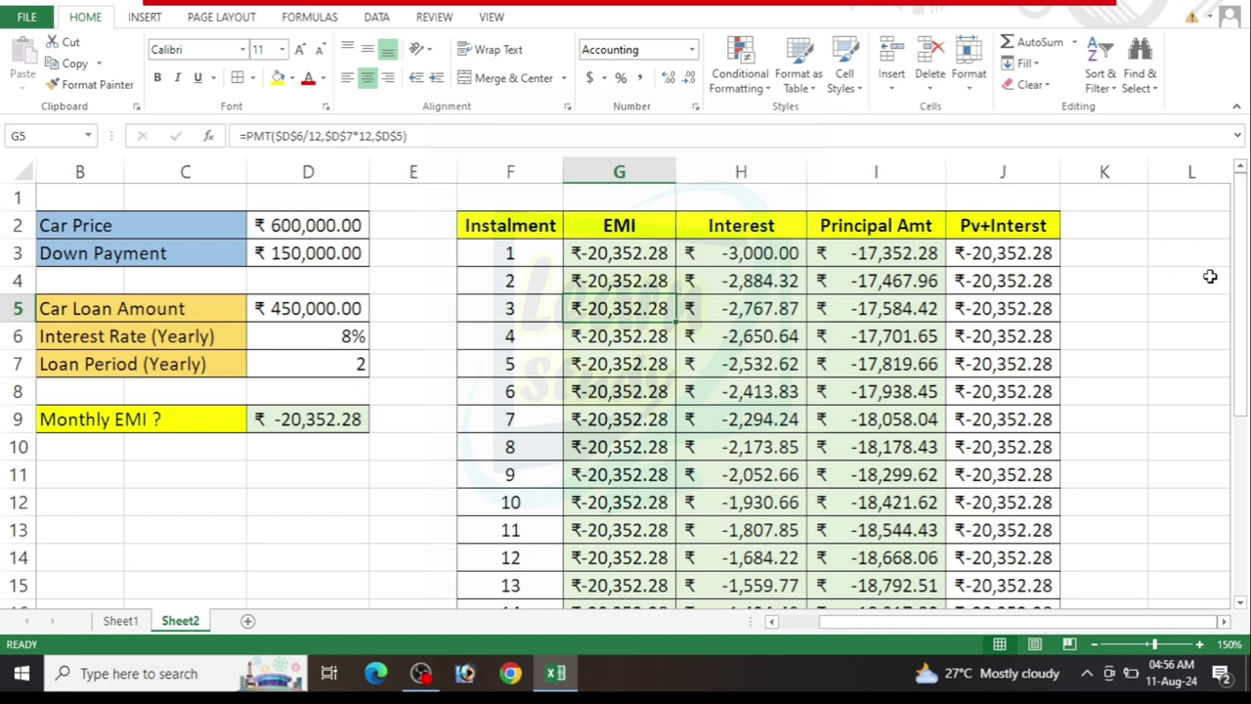
Total the EMI column in G28 with =SUM(G3:G26), giving ₹-488,454.75.
drag(1239, 339, 1246, 523)
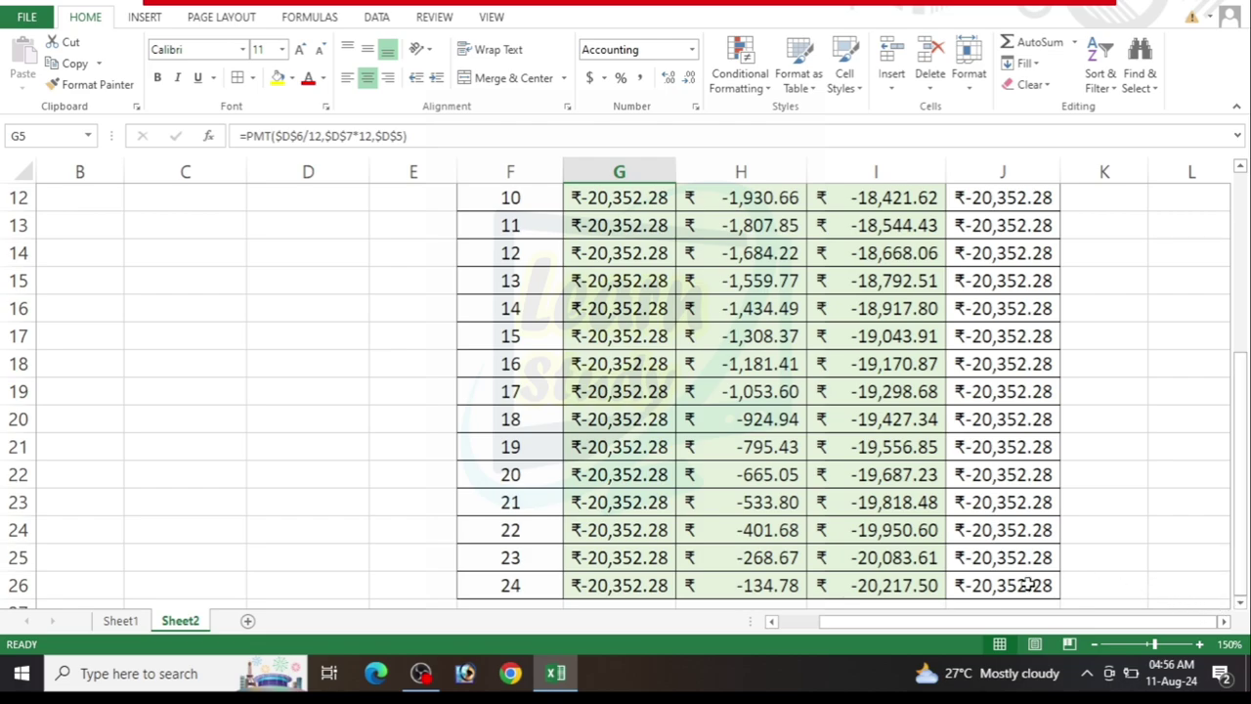
click(627, 583)
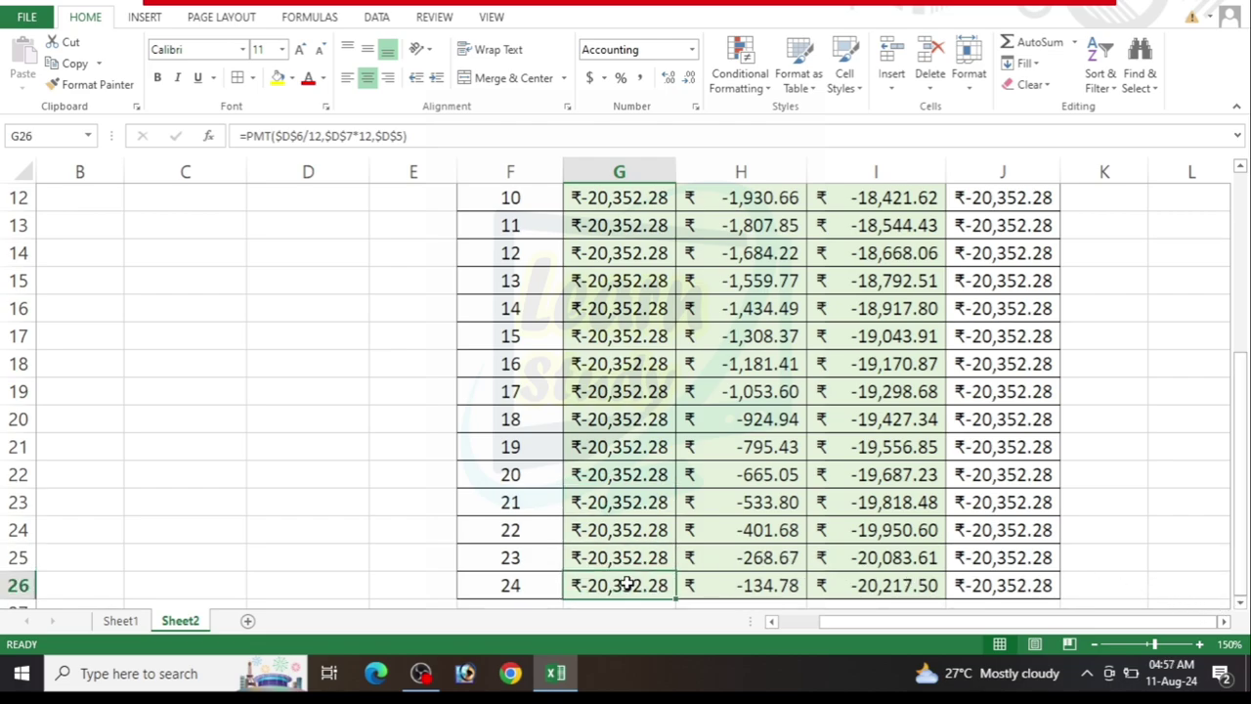
key(Down)
key(Down)
key(Down)
key(Down)
key(Down)
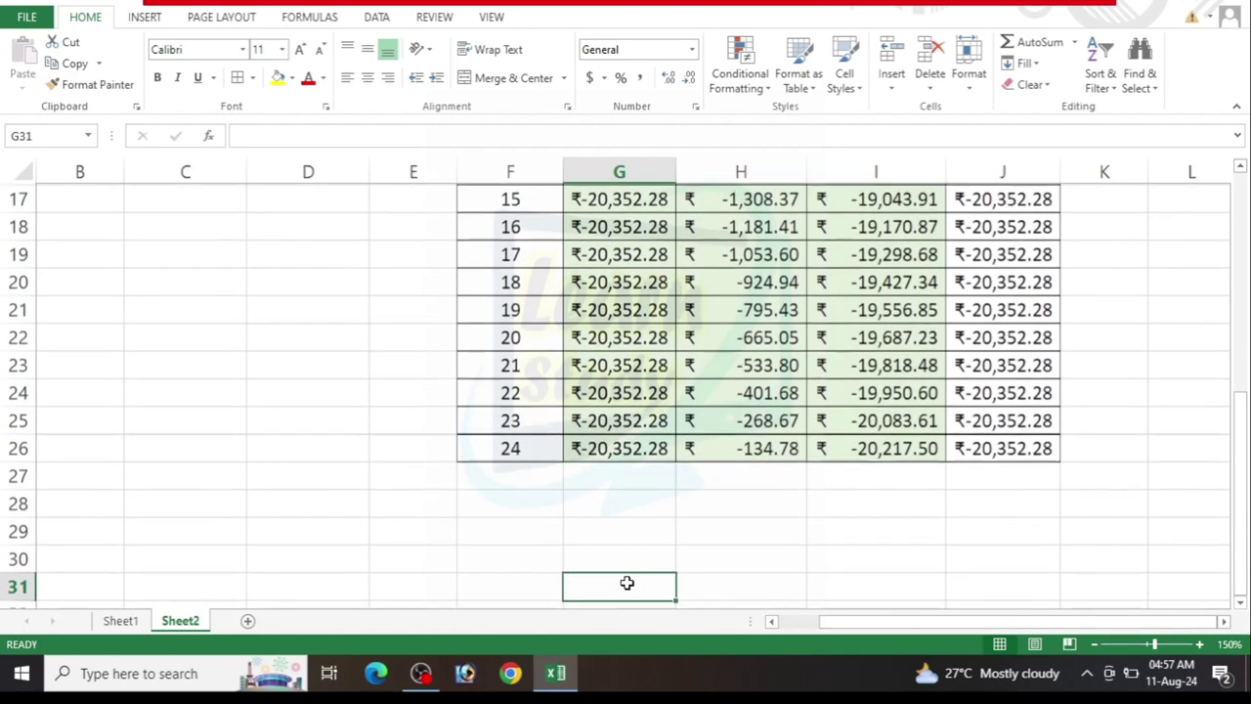
key(Up)
key(Up)
key(Up)
key(Up)
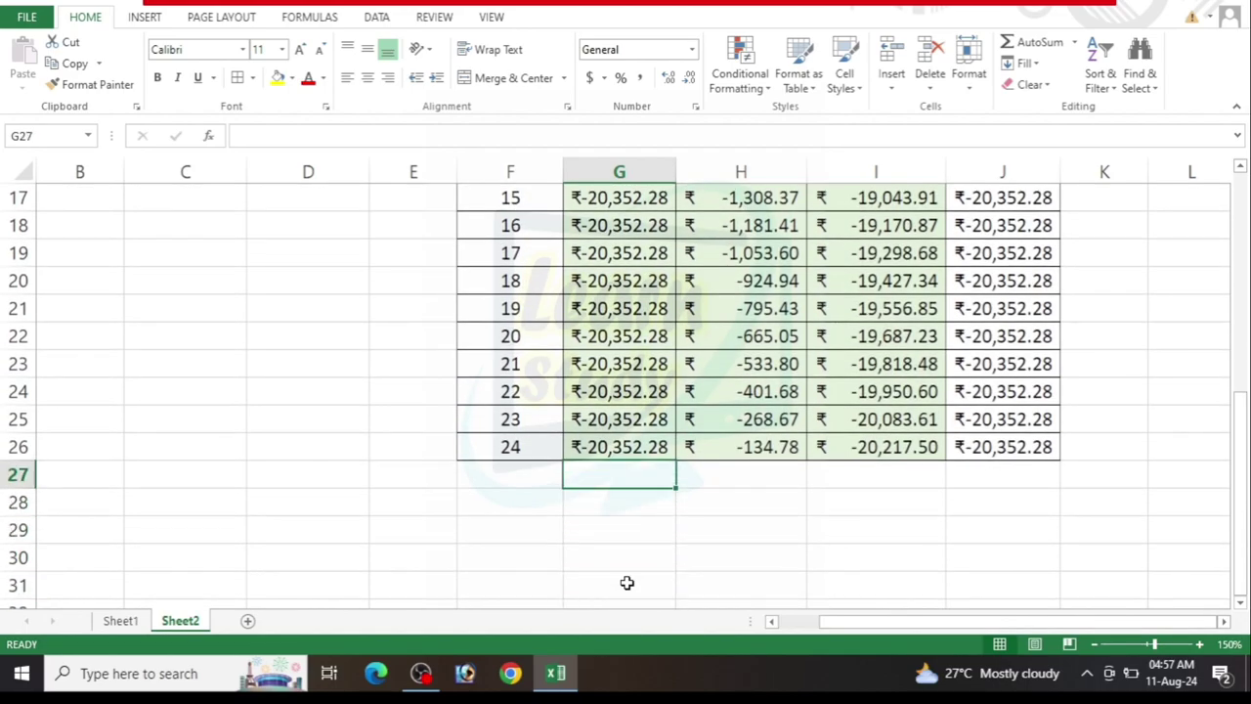
key(Down)
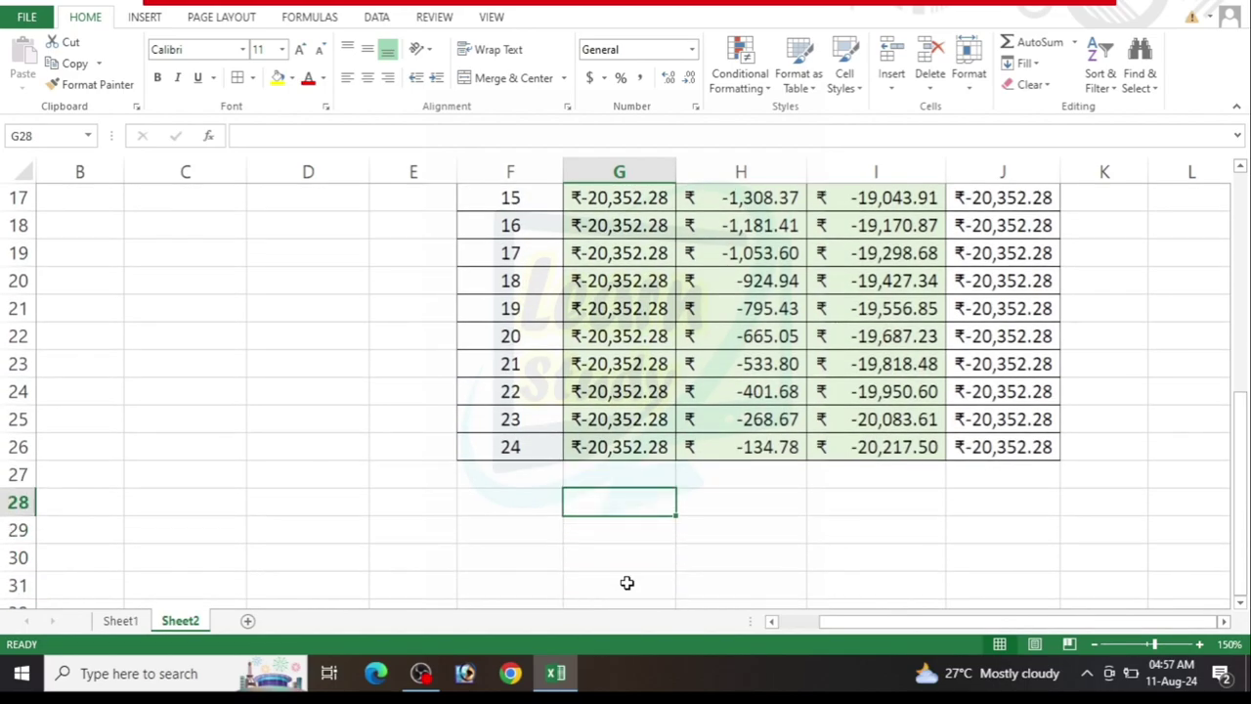
key(alt+equal)
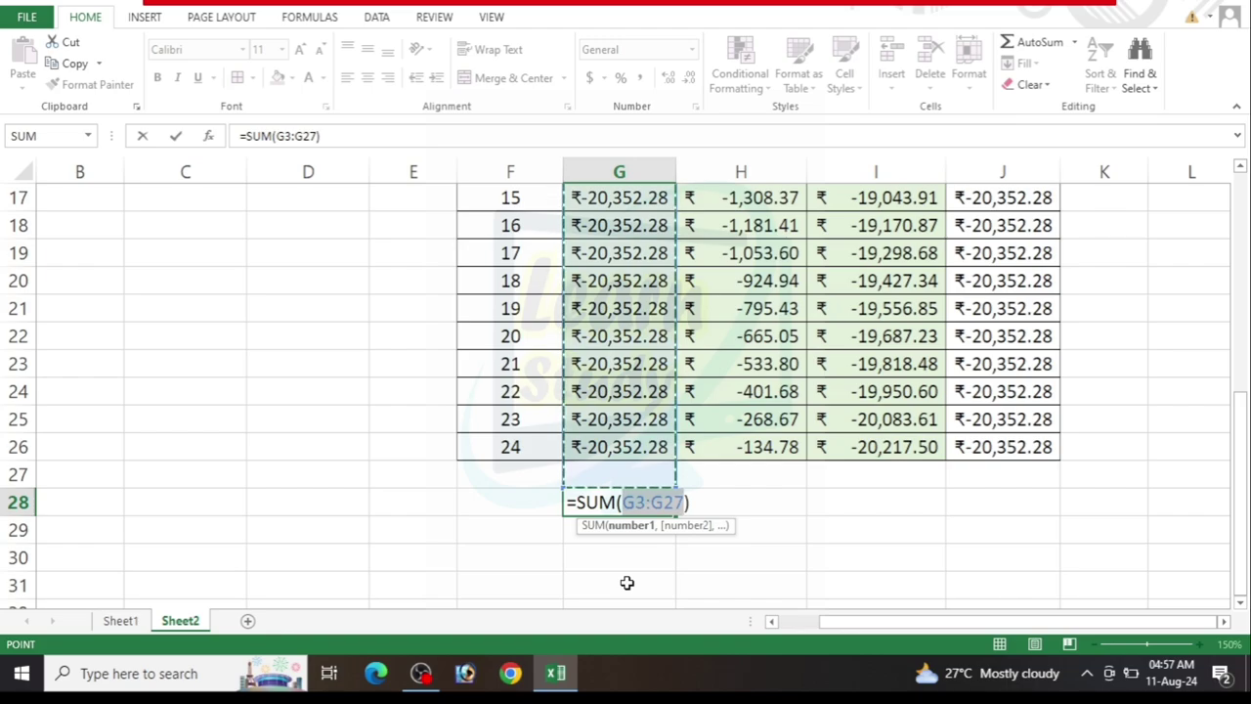
key(shift+Up)
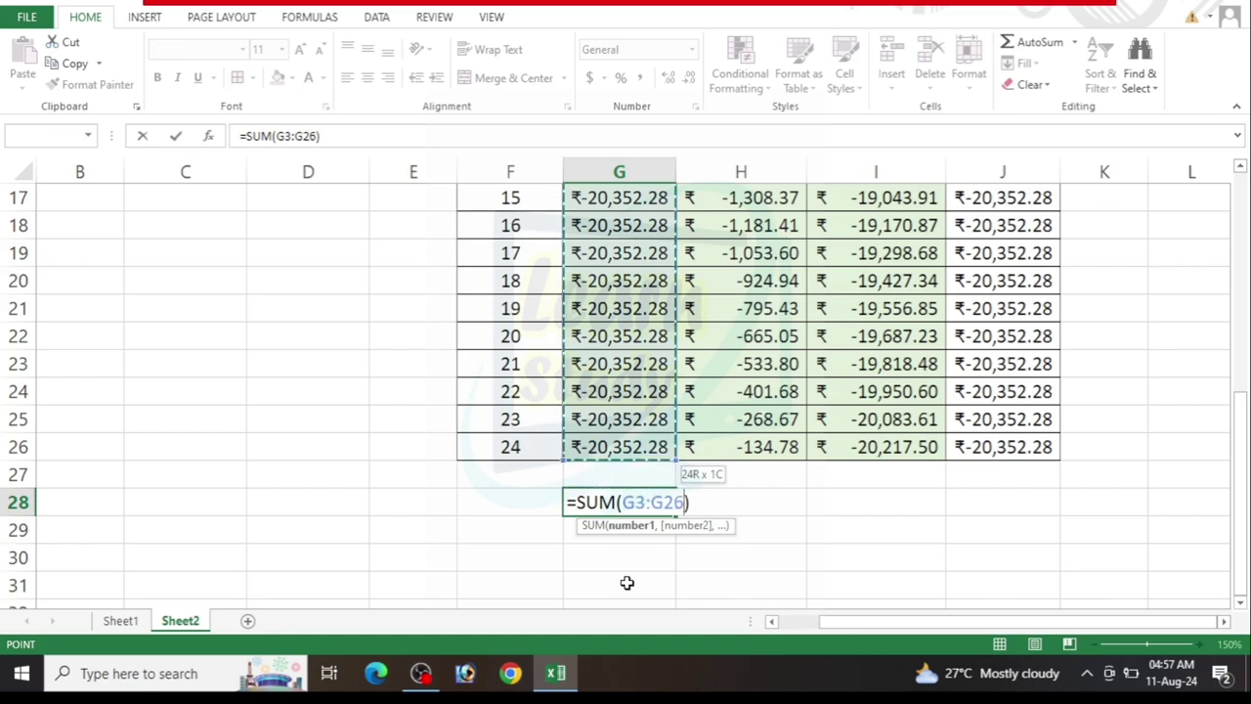
key(Return)
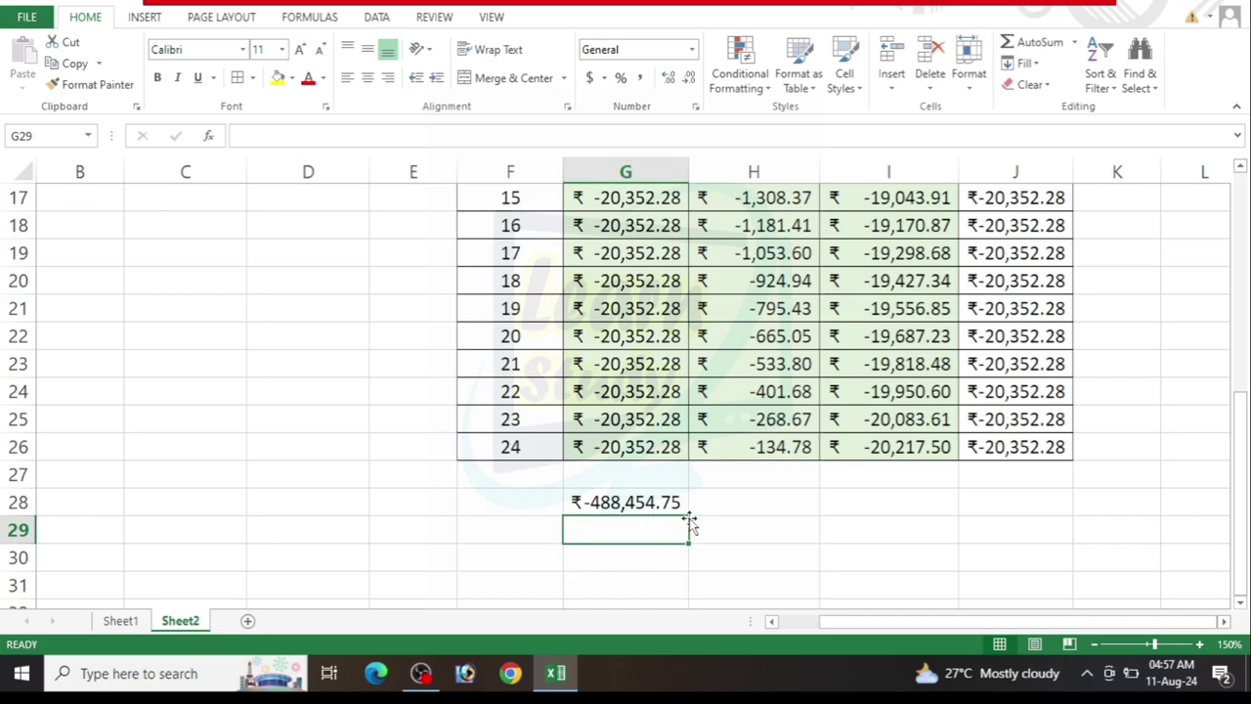
Sum the Interest column in H28 with =SUM(H3:H26), showing ₹ -38,454.75.
click(757, 509)
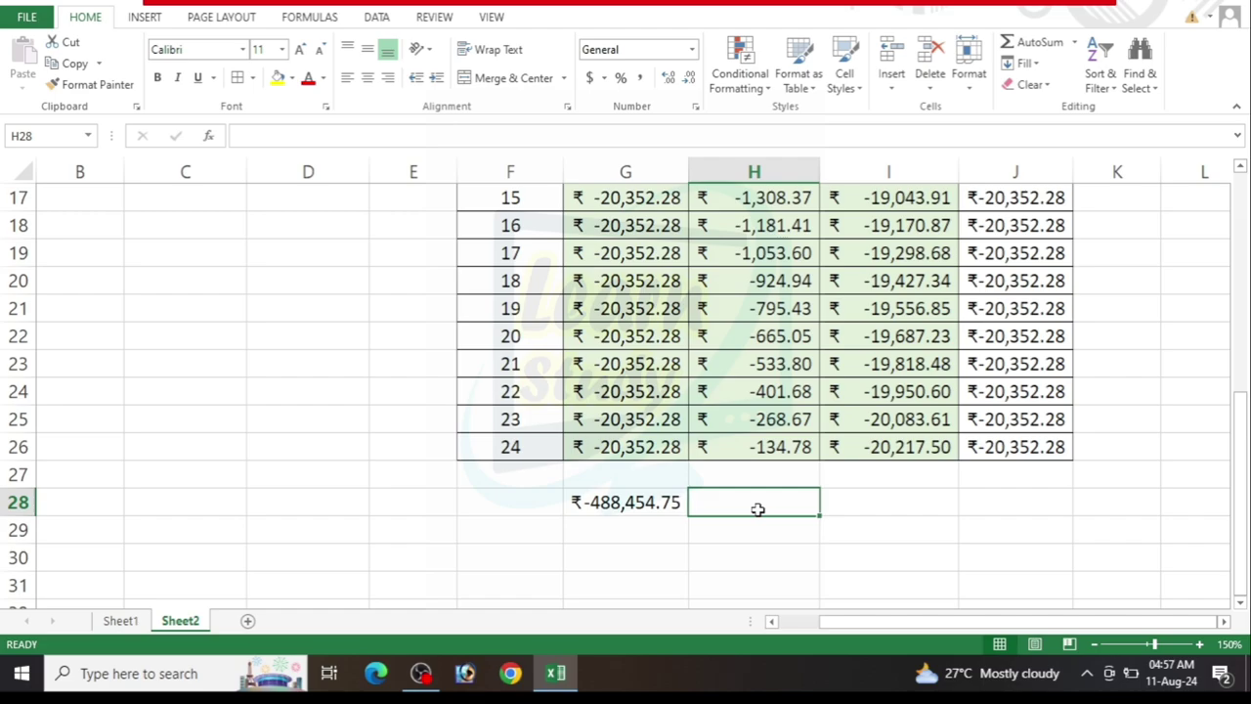
key(alt+equal)
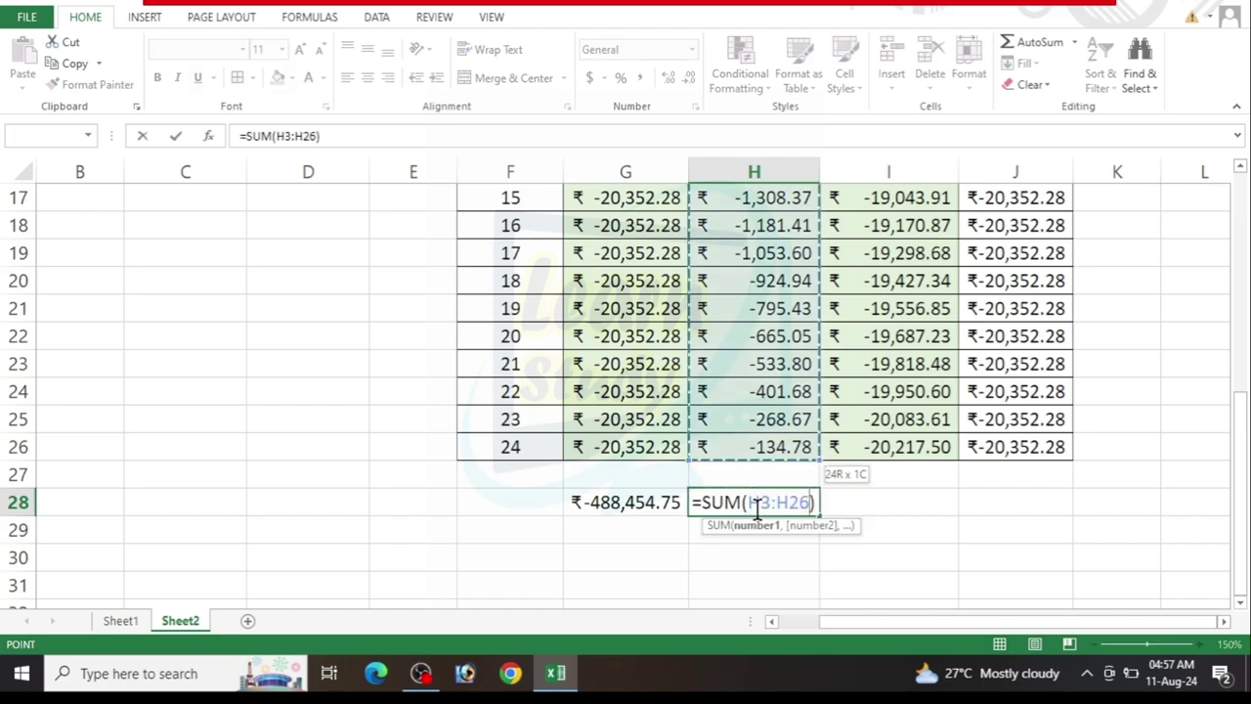
key(Return)
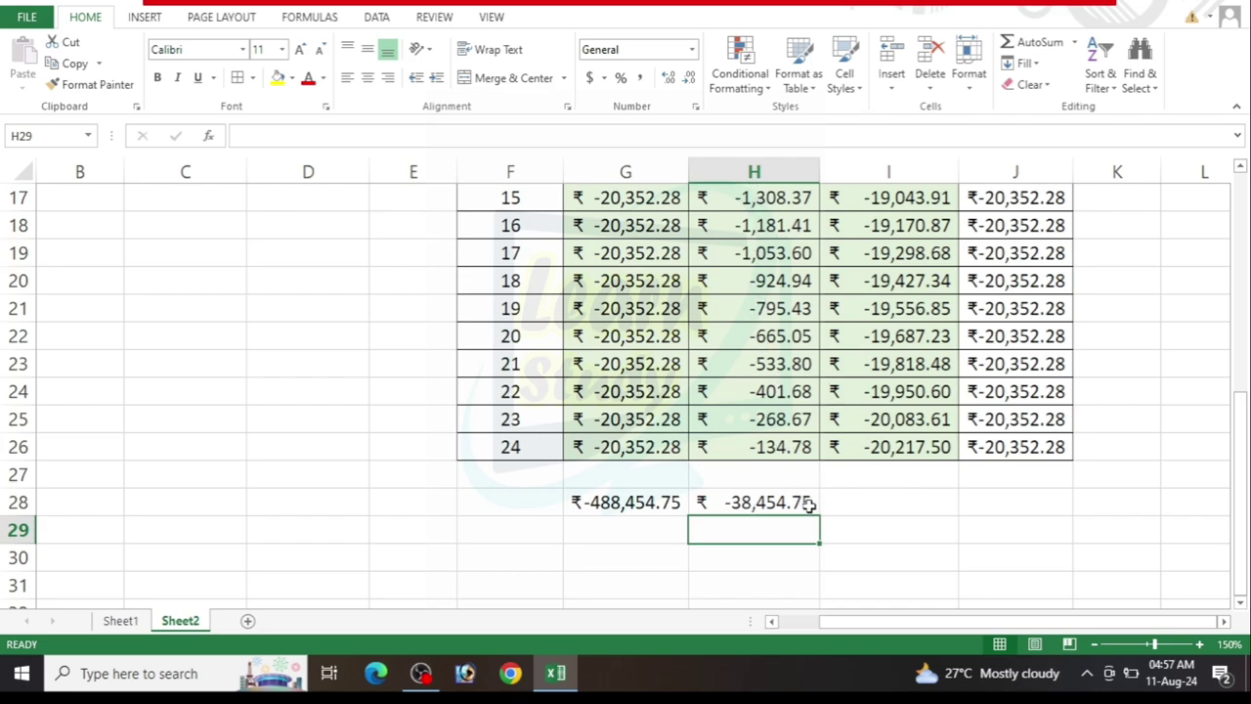
click(876, 512)
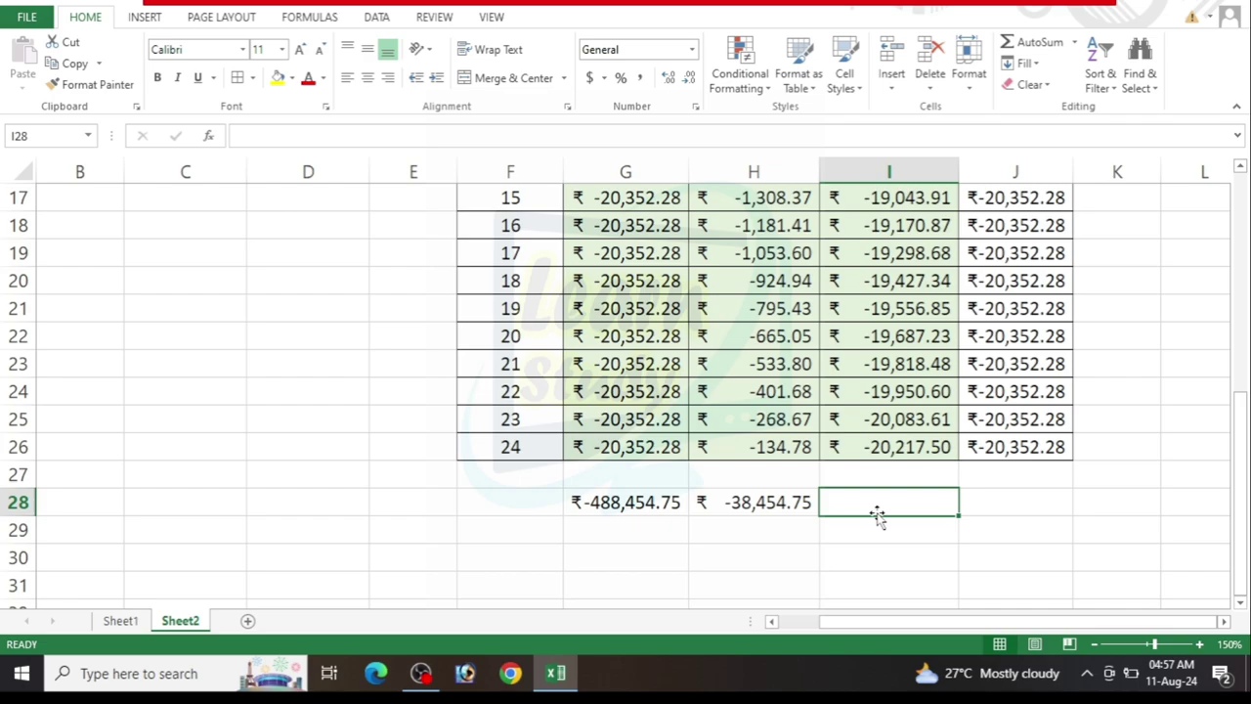
Total the Principal Amt column in I28 with =SUM(I3:I26), giving ₹ -450,000.00.
key(alt+equal)
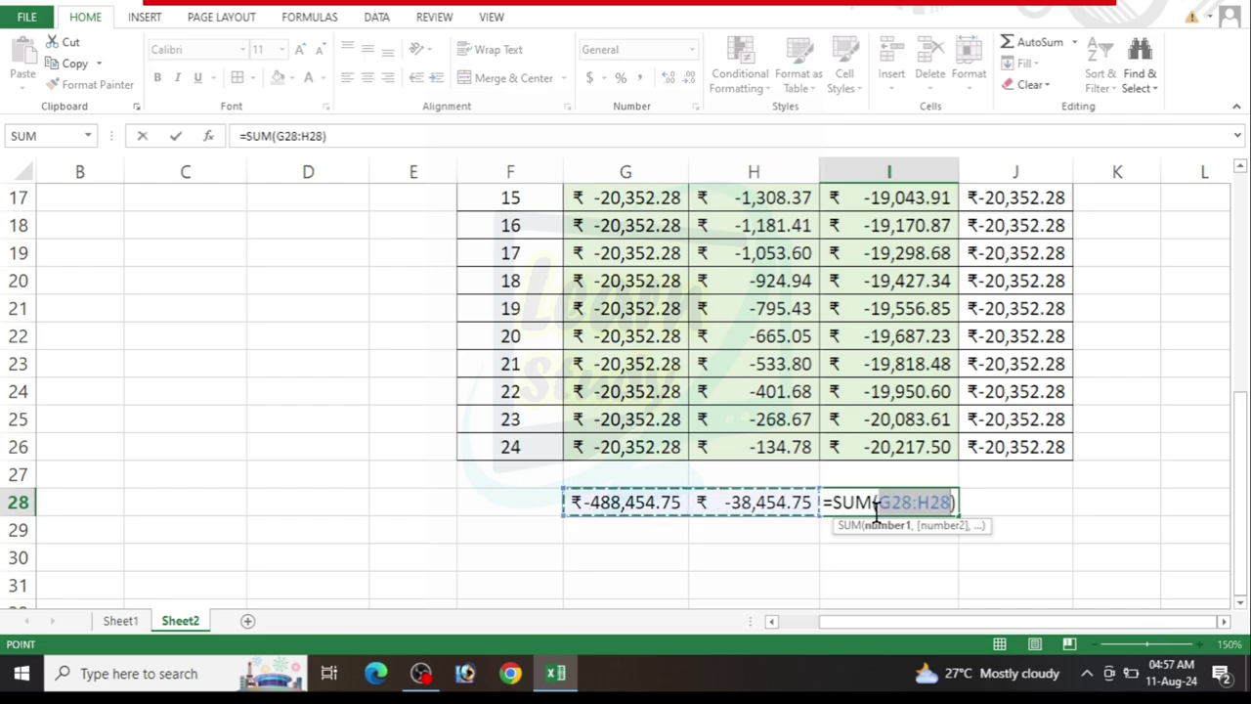
key(BackSpace)
key(BackSpace)
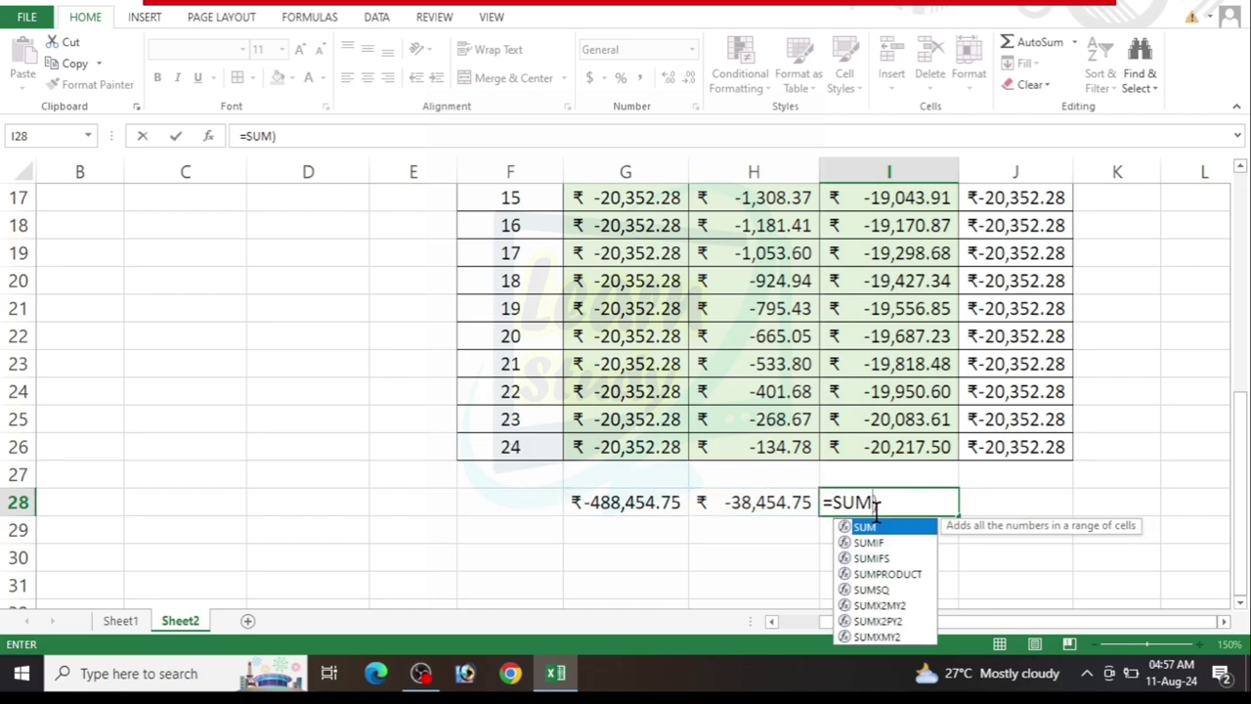
key(BackSpace)
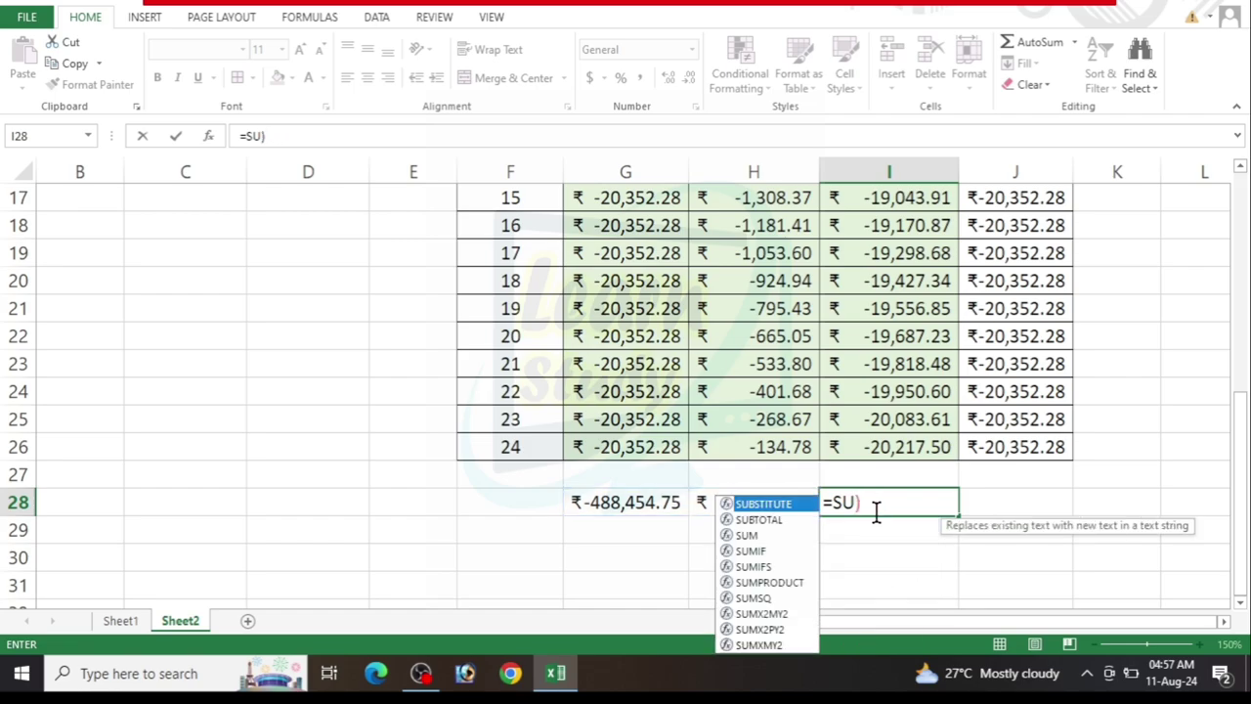
text(M()
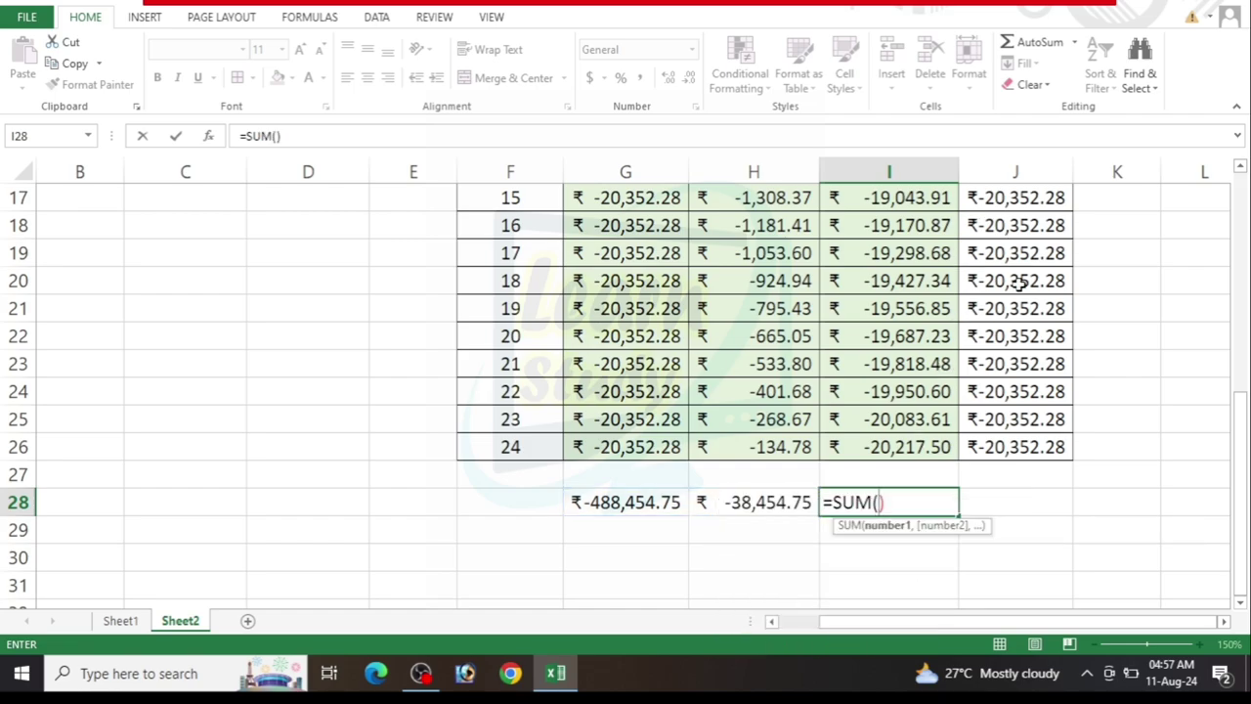
click(922, 445)
mouse_move(921, 444)
mouse_down()
mouse_move(895, 112)
mouse_move(905, 249)
mouse_up()
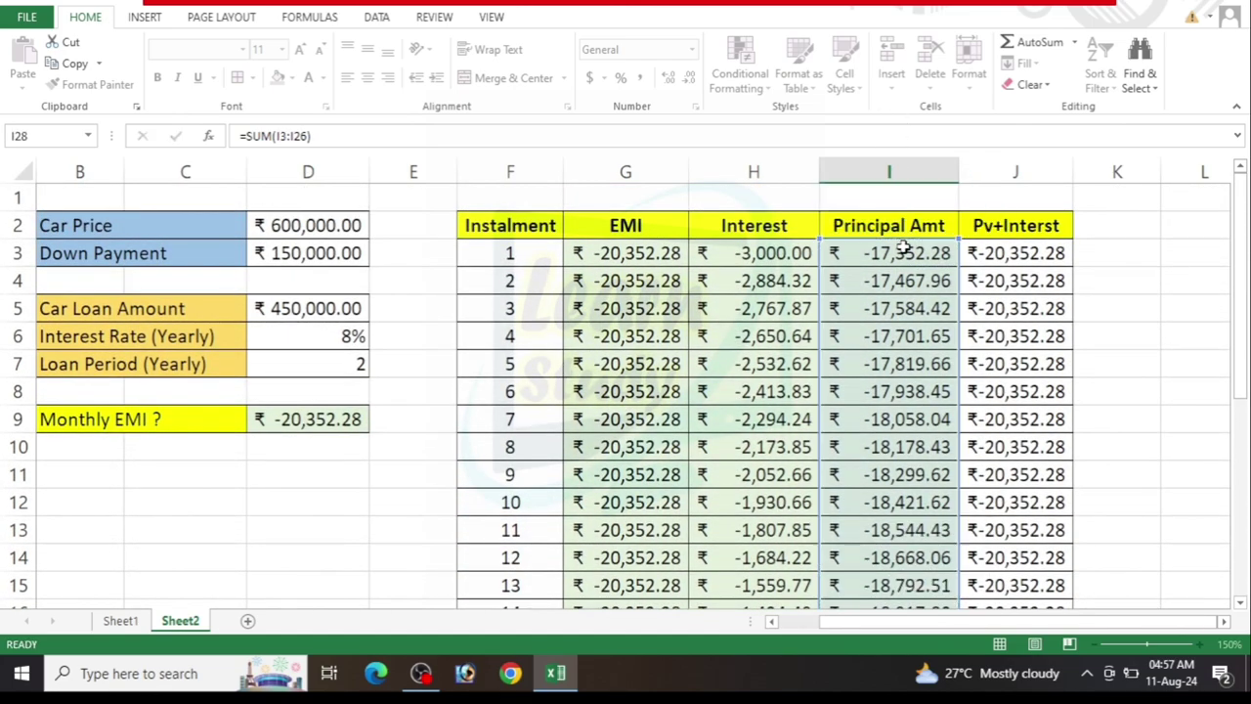
key(Return)
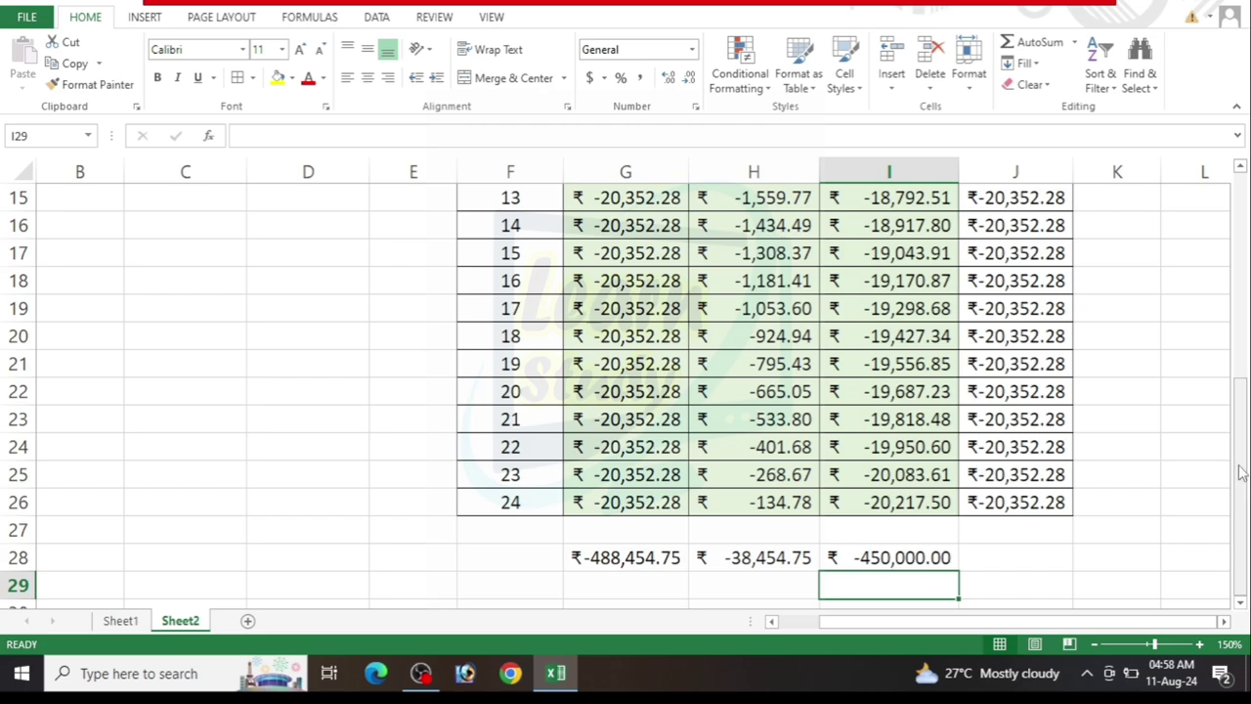
drag(1240, 465, 1241, 444)
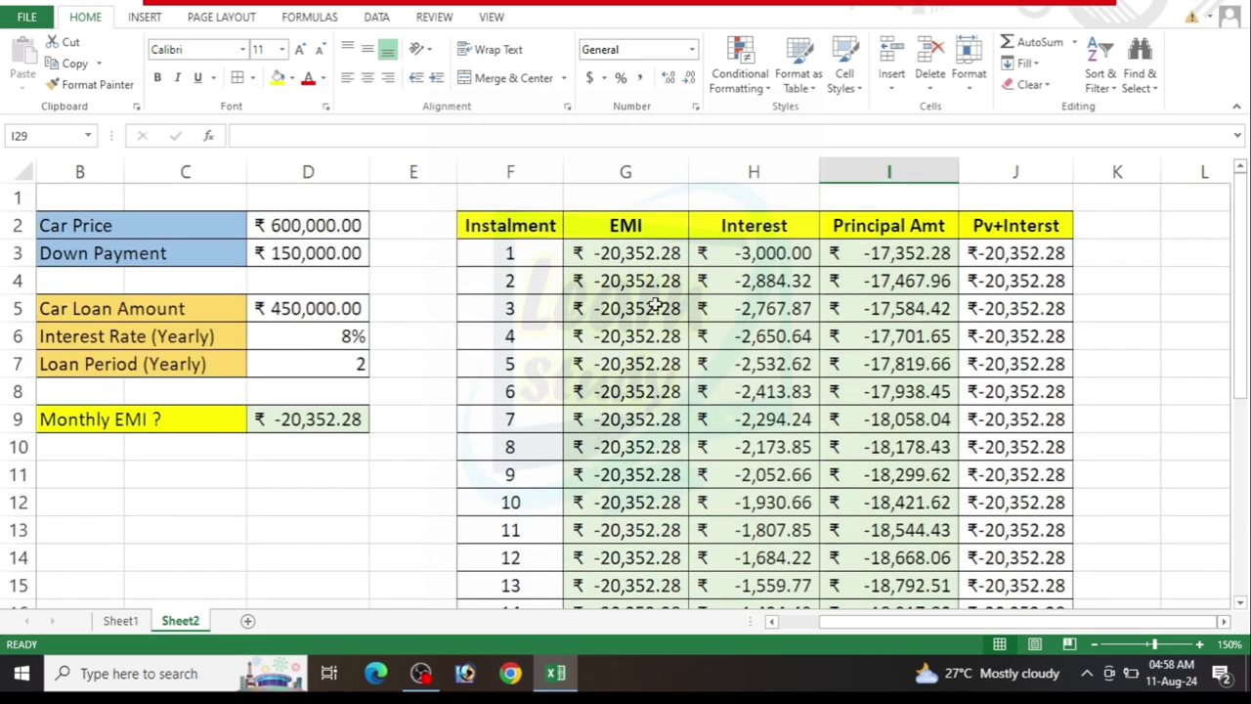